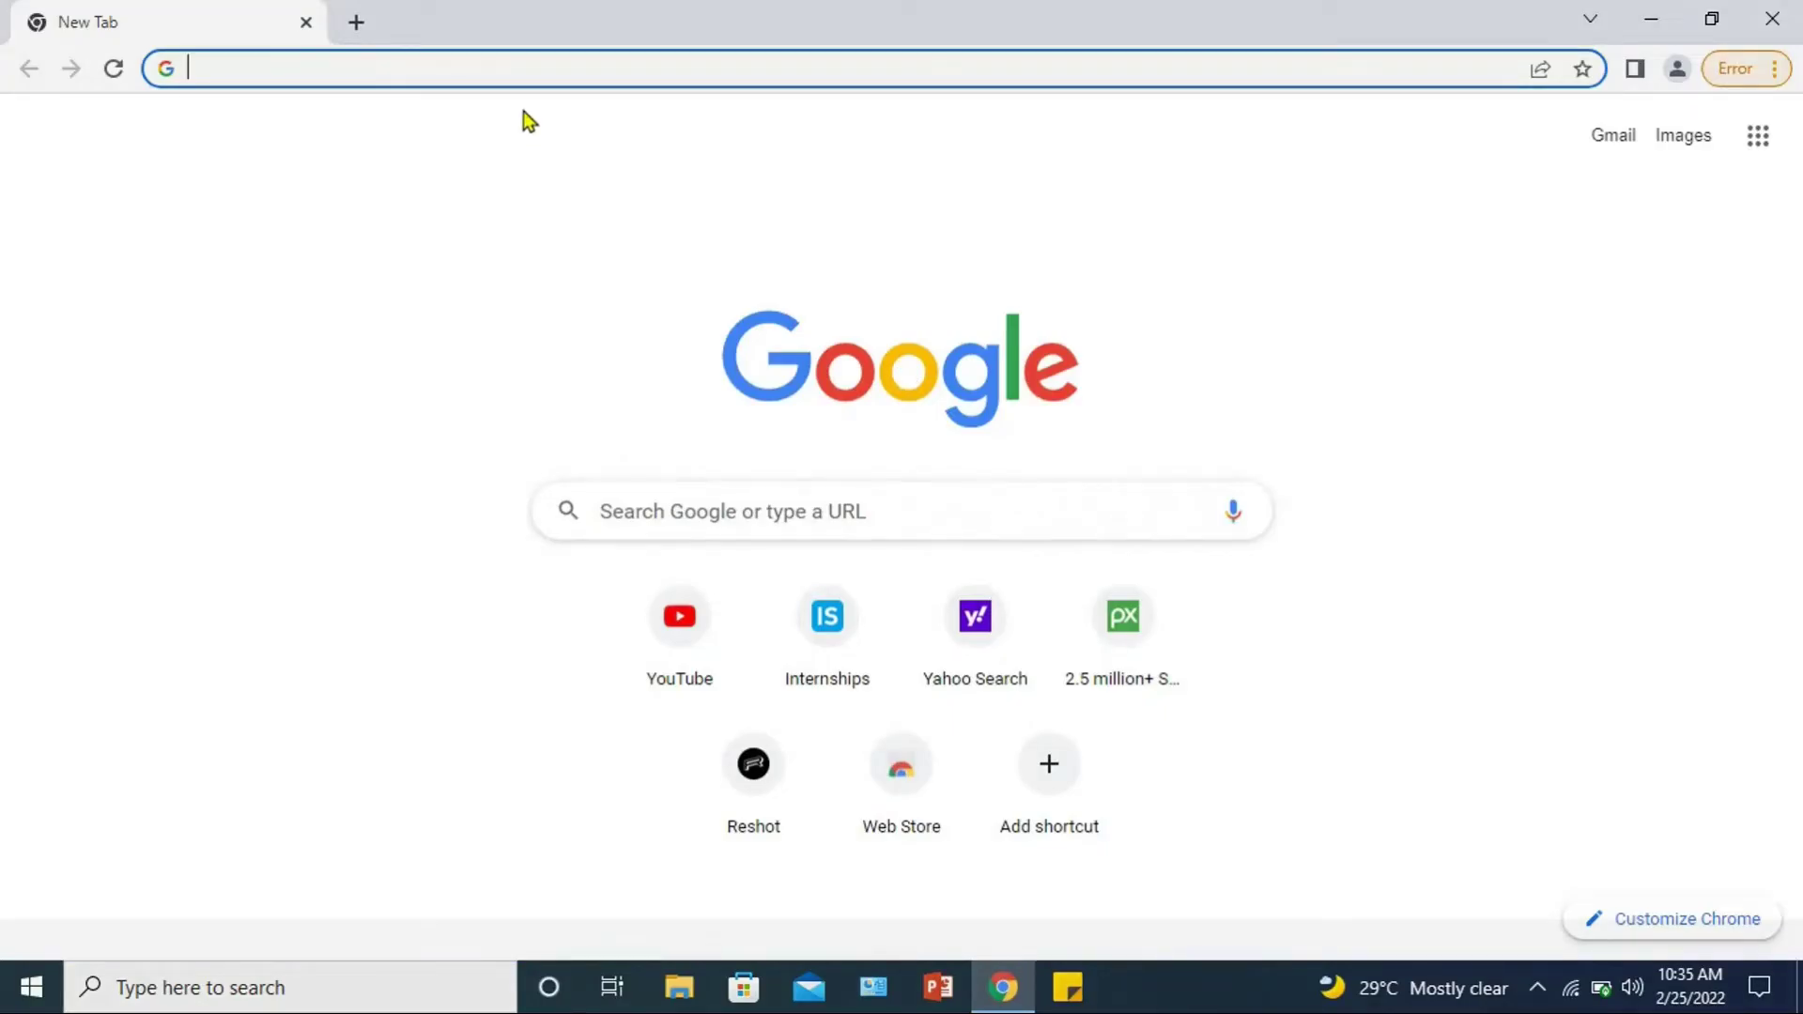
Step: Load internshala.com in Chrome and reveal the Register dropdown's student and employer options
left_click(512, 73)
type("internshal")
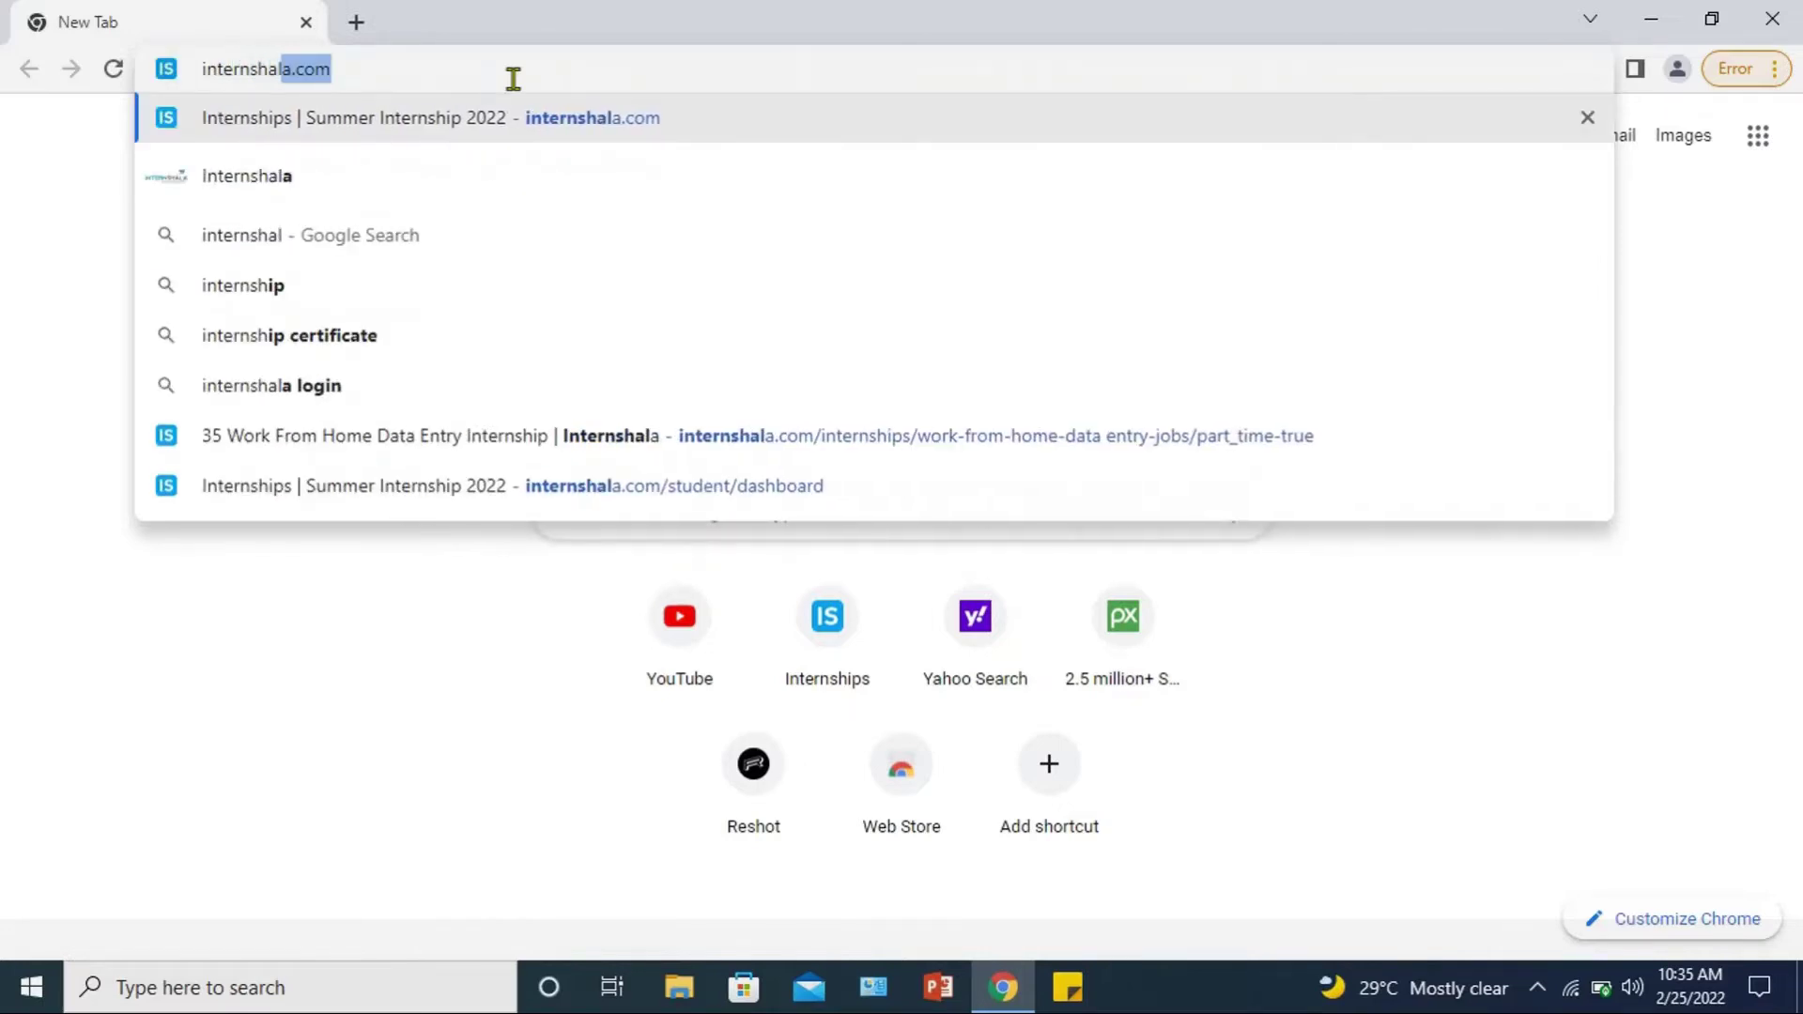
type("a")
key("Return")
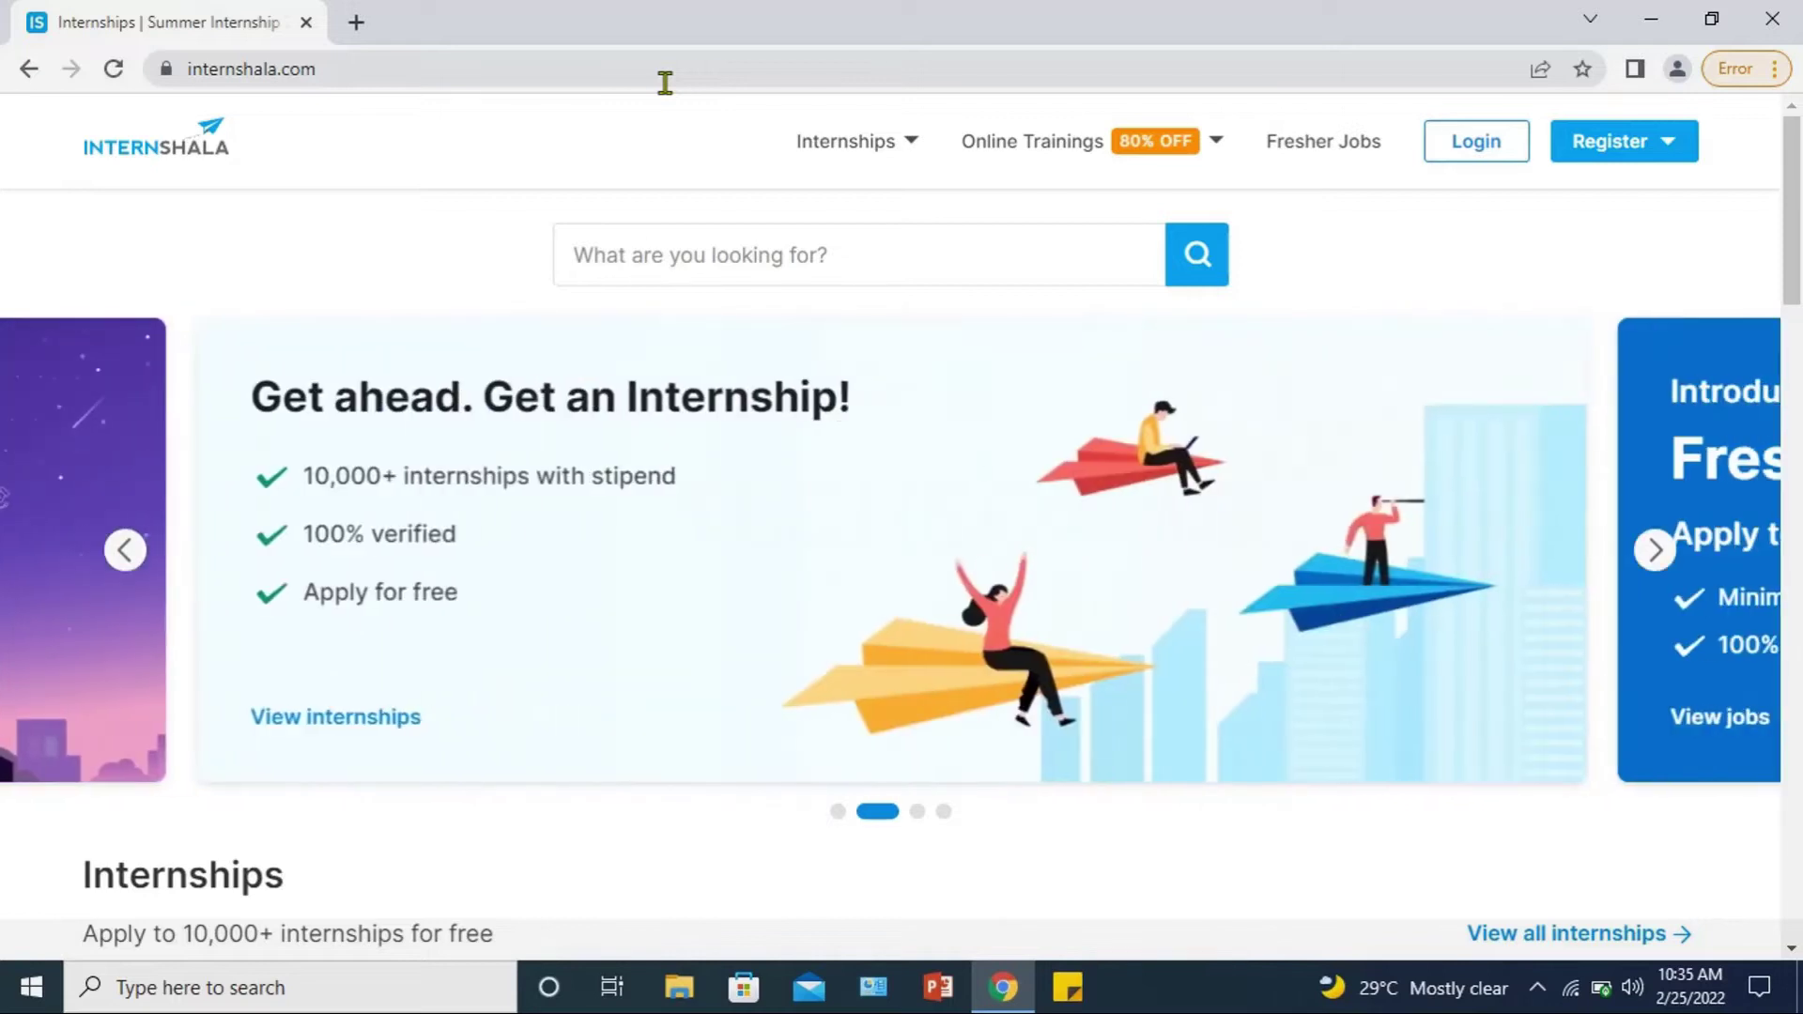
mouse_move(1598, 159)
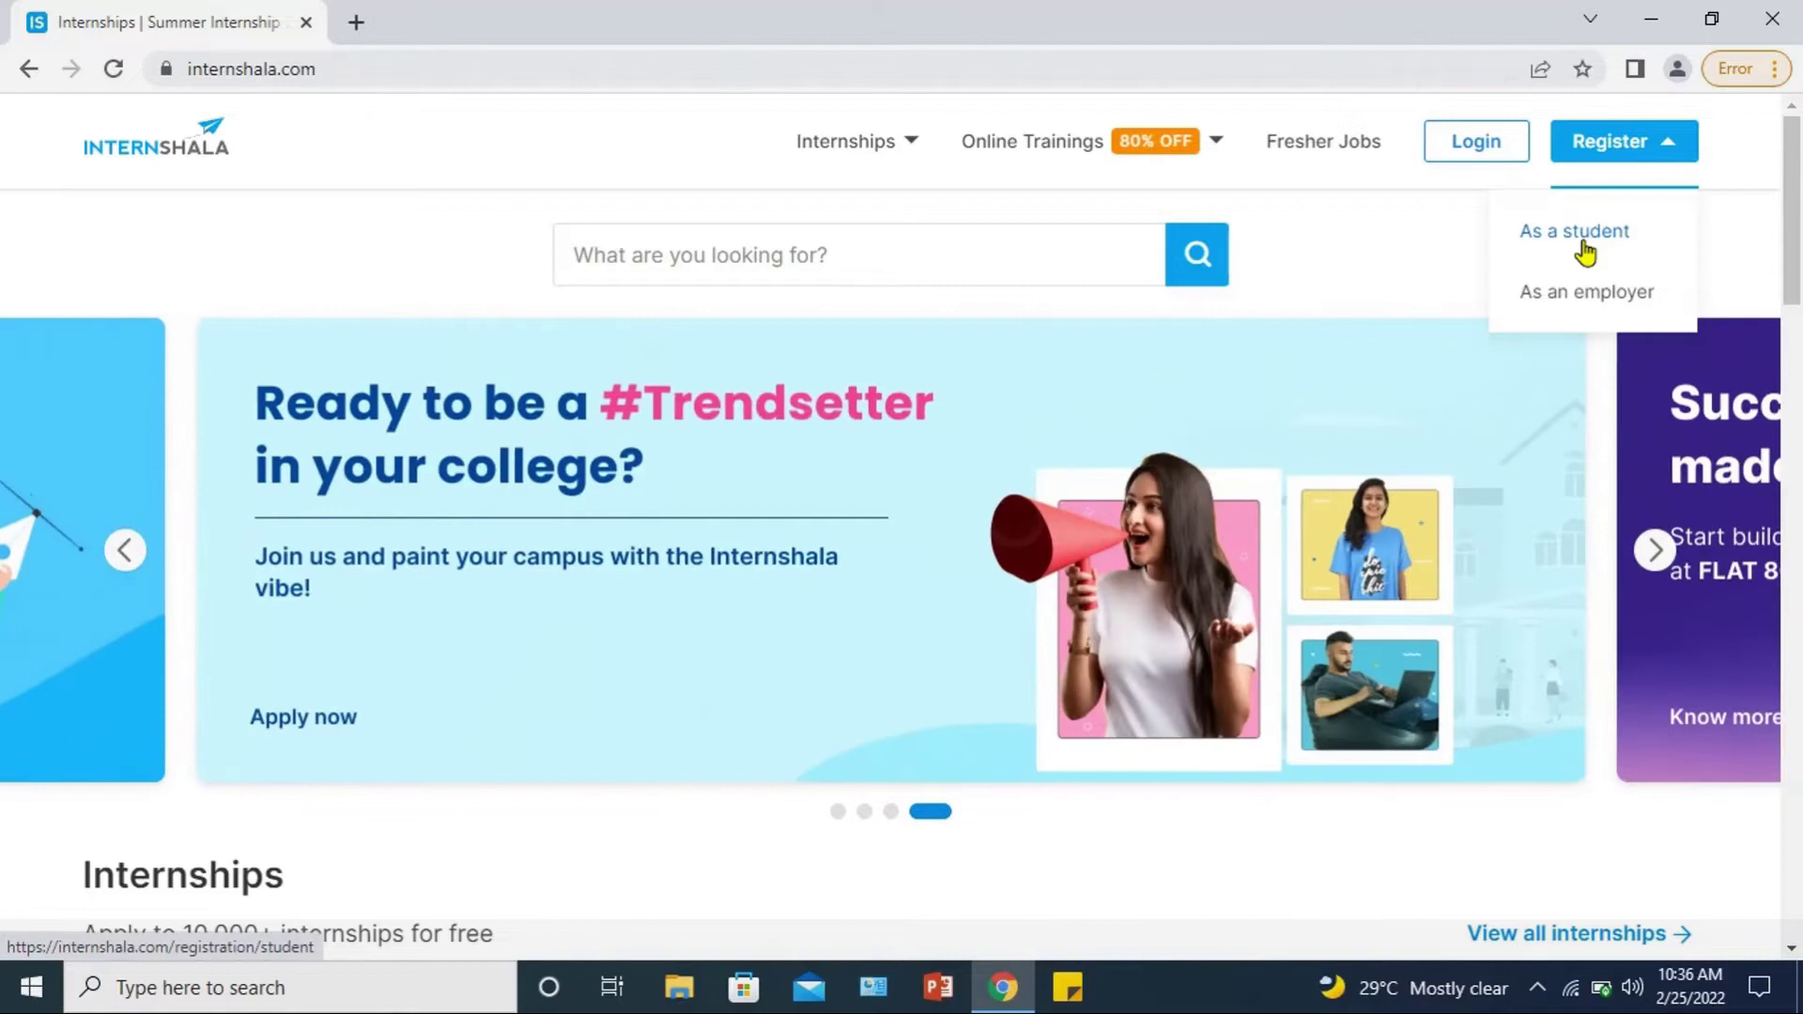
Step: Choose student registration and fill the sign-up email from the saved suggestions
left_click(1584, 252)
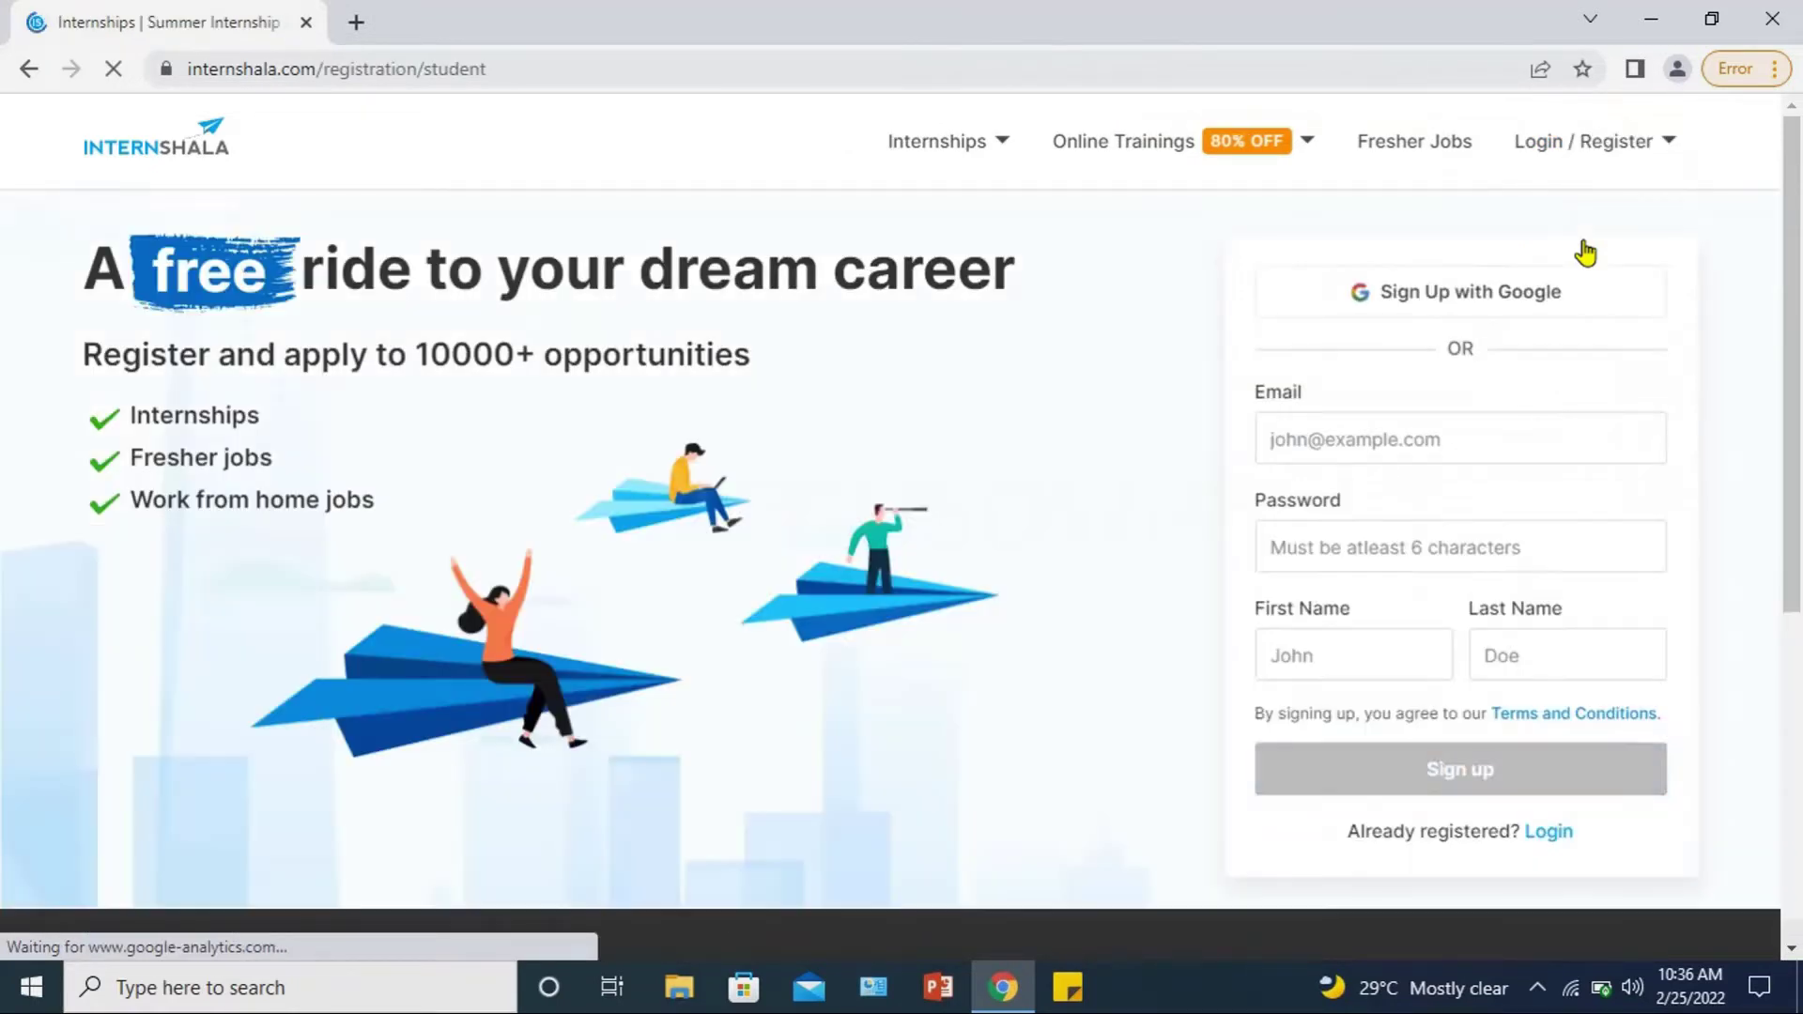
left_click(1394, 443)
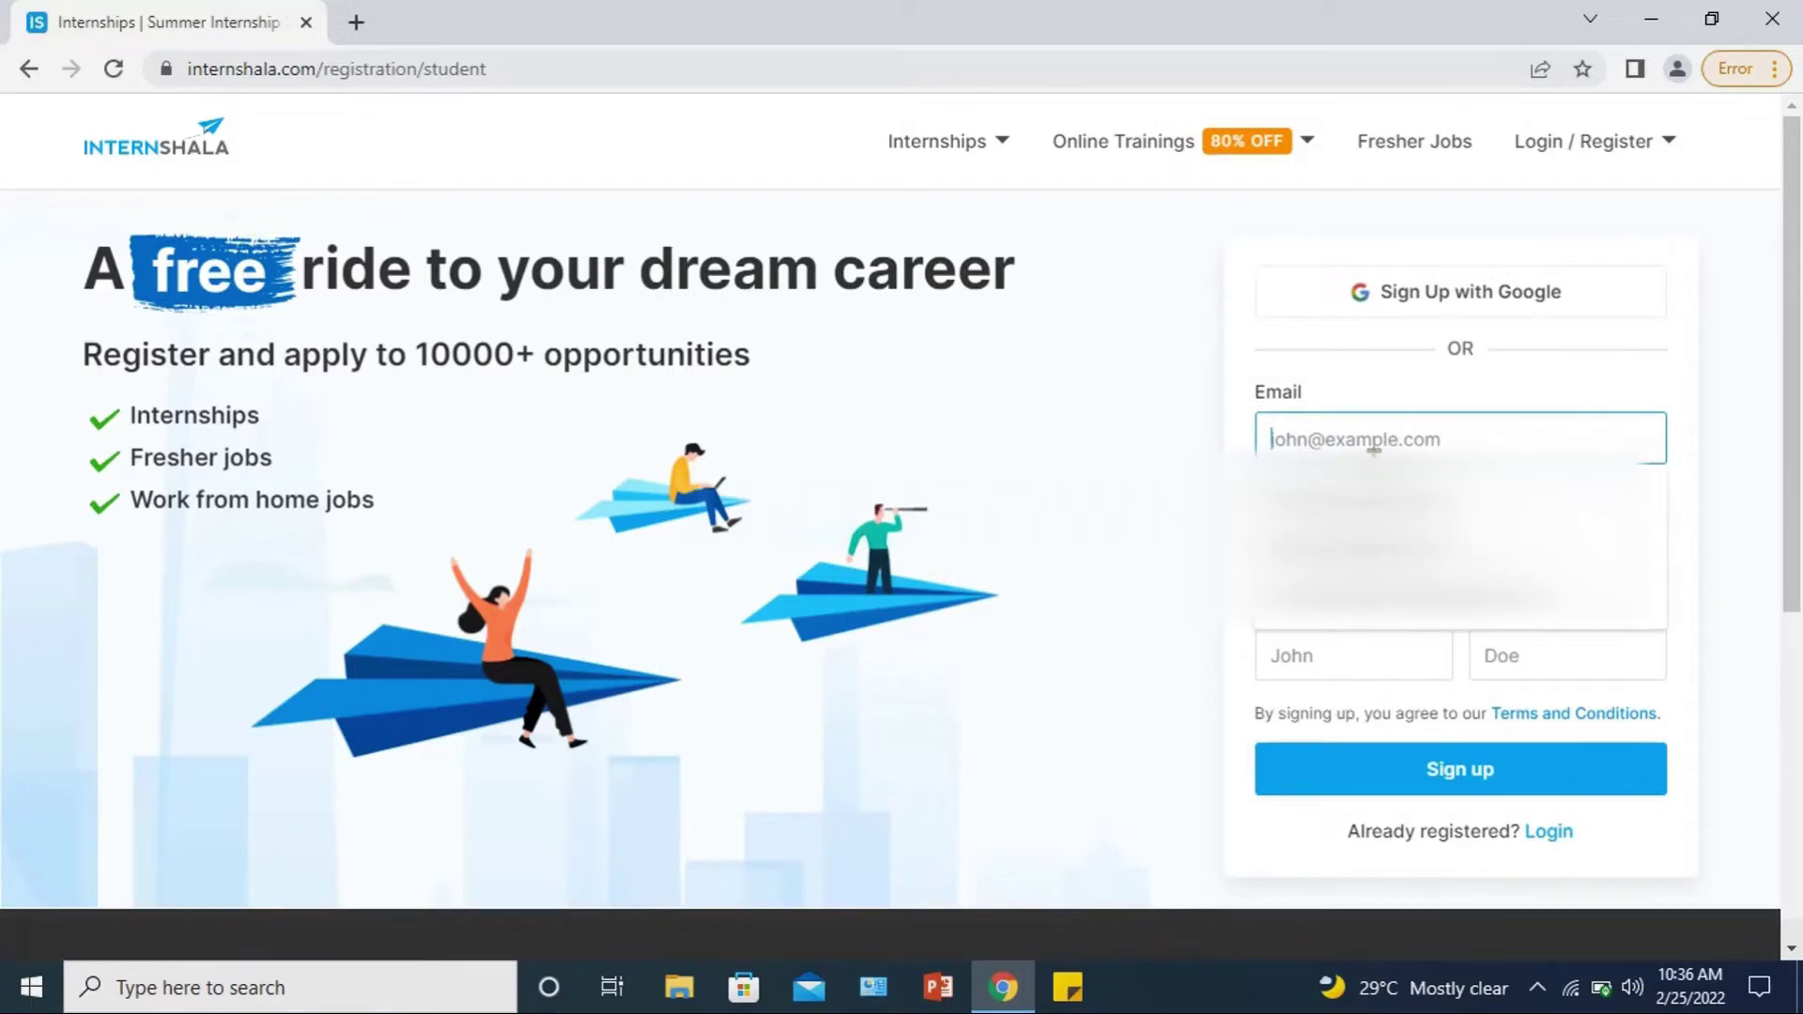
key("Down")
key("Down")
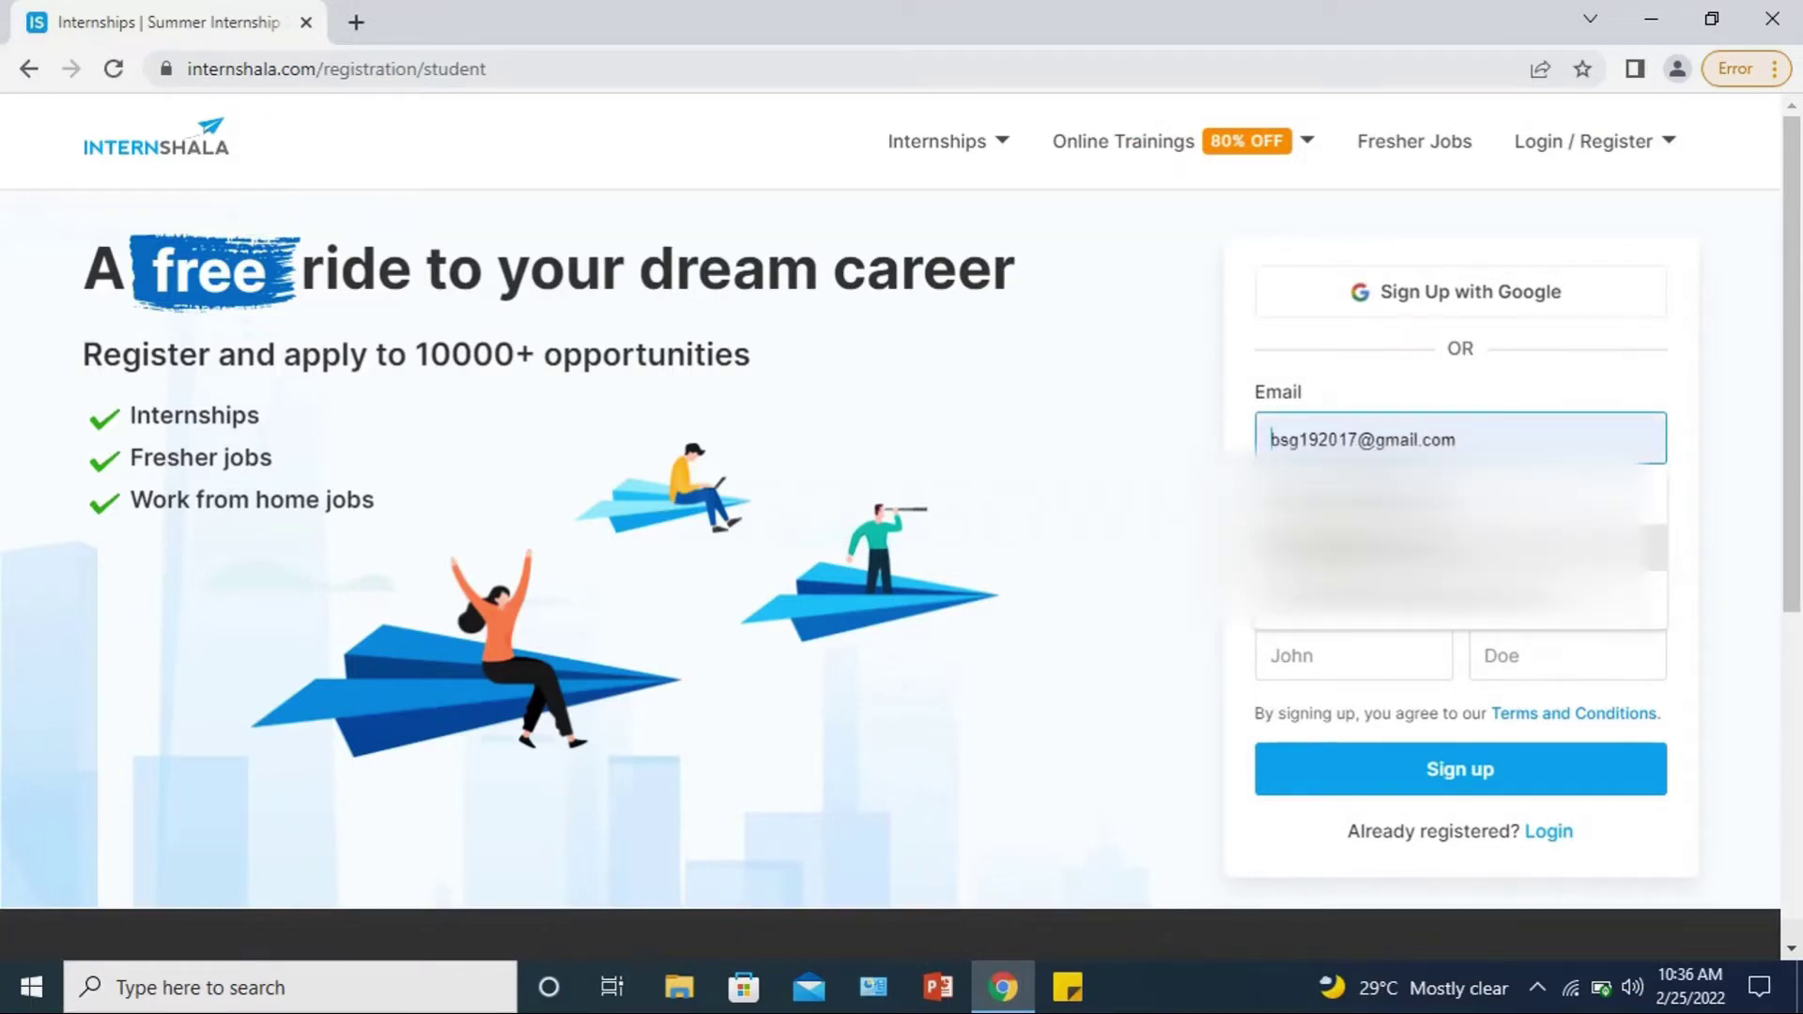
left_click(1330, 554)
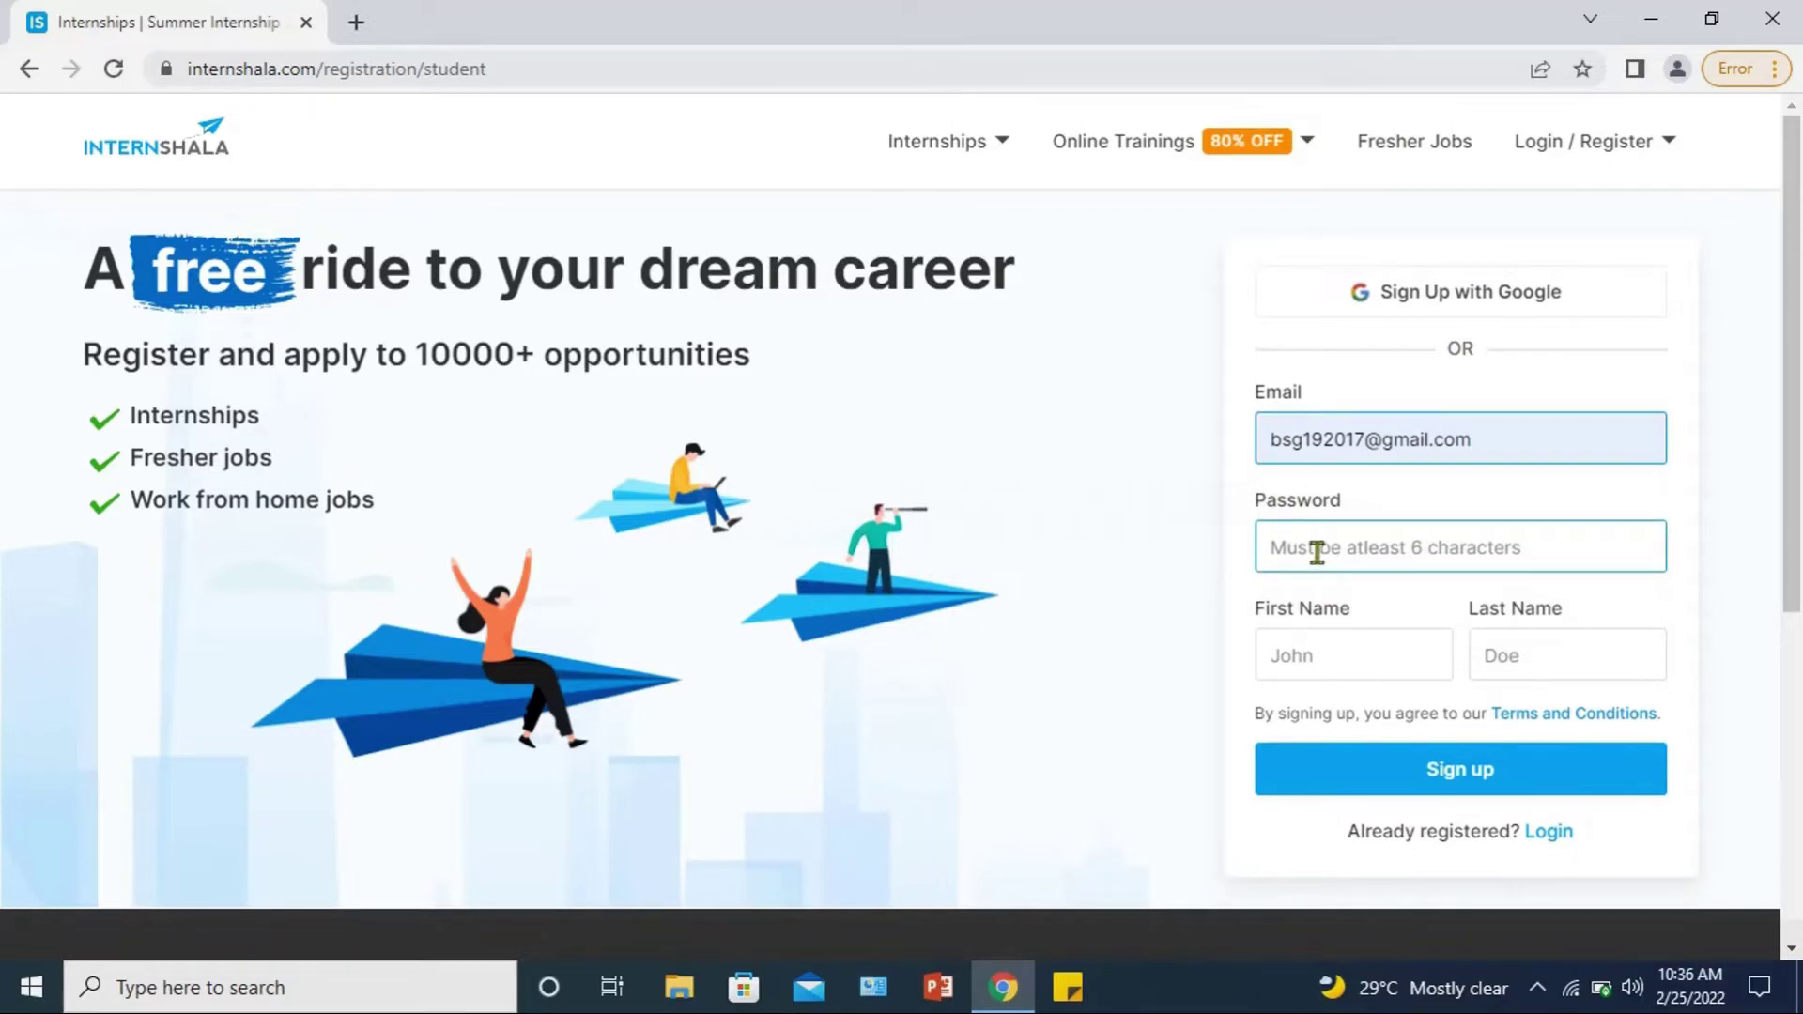
Step: Enter the account password and the first and last name, then submit the sign-up
left_click(1318, 553)
type("12")
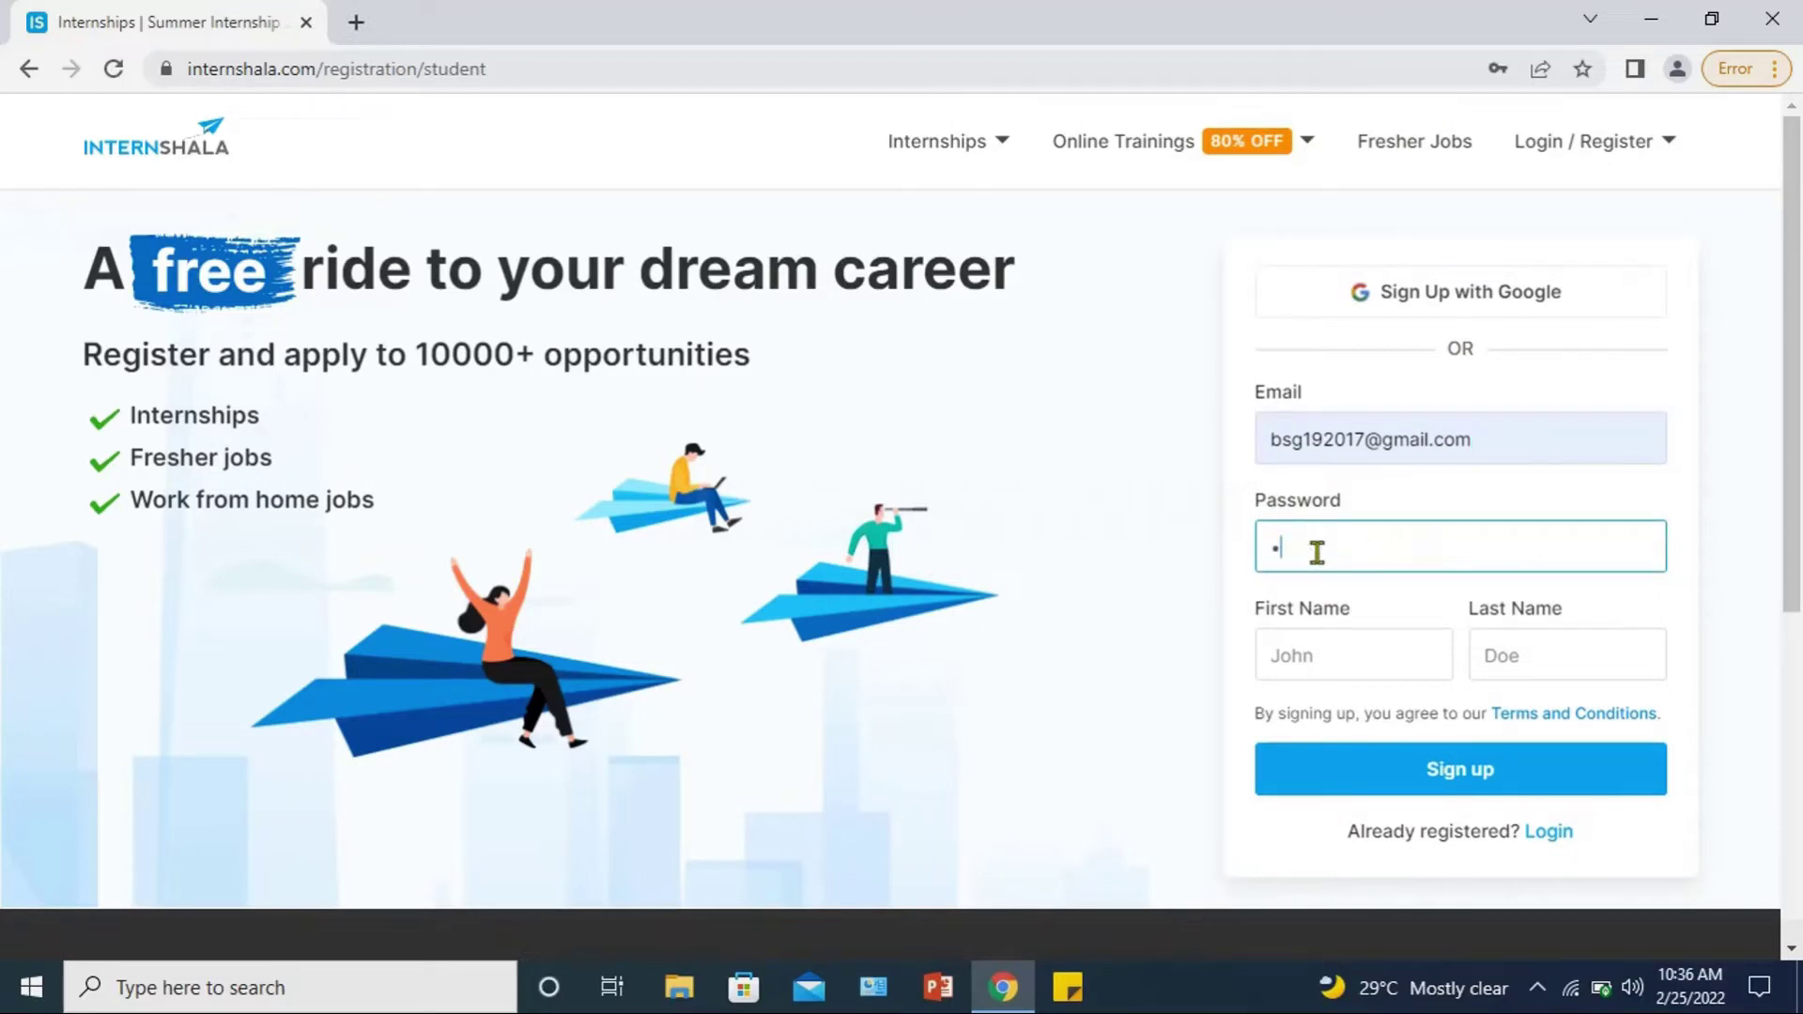
type("3456789")
key("Tab")
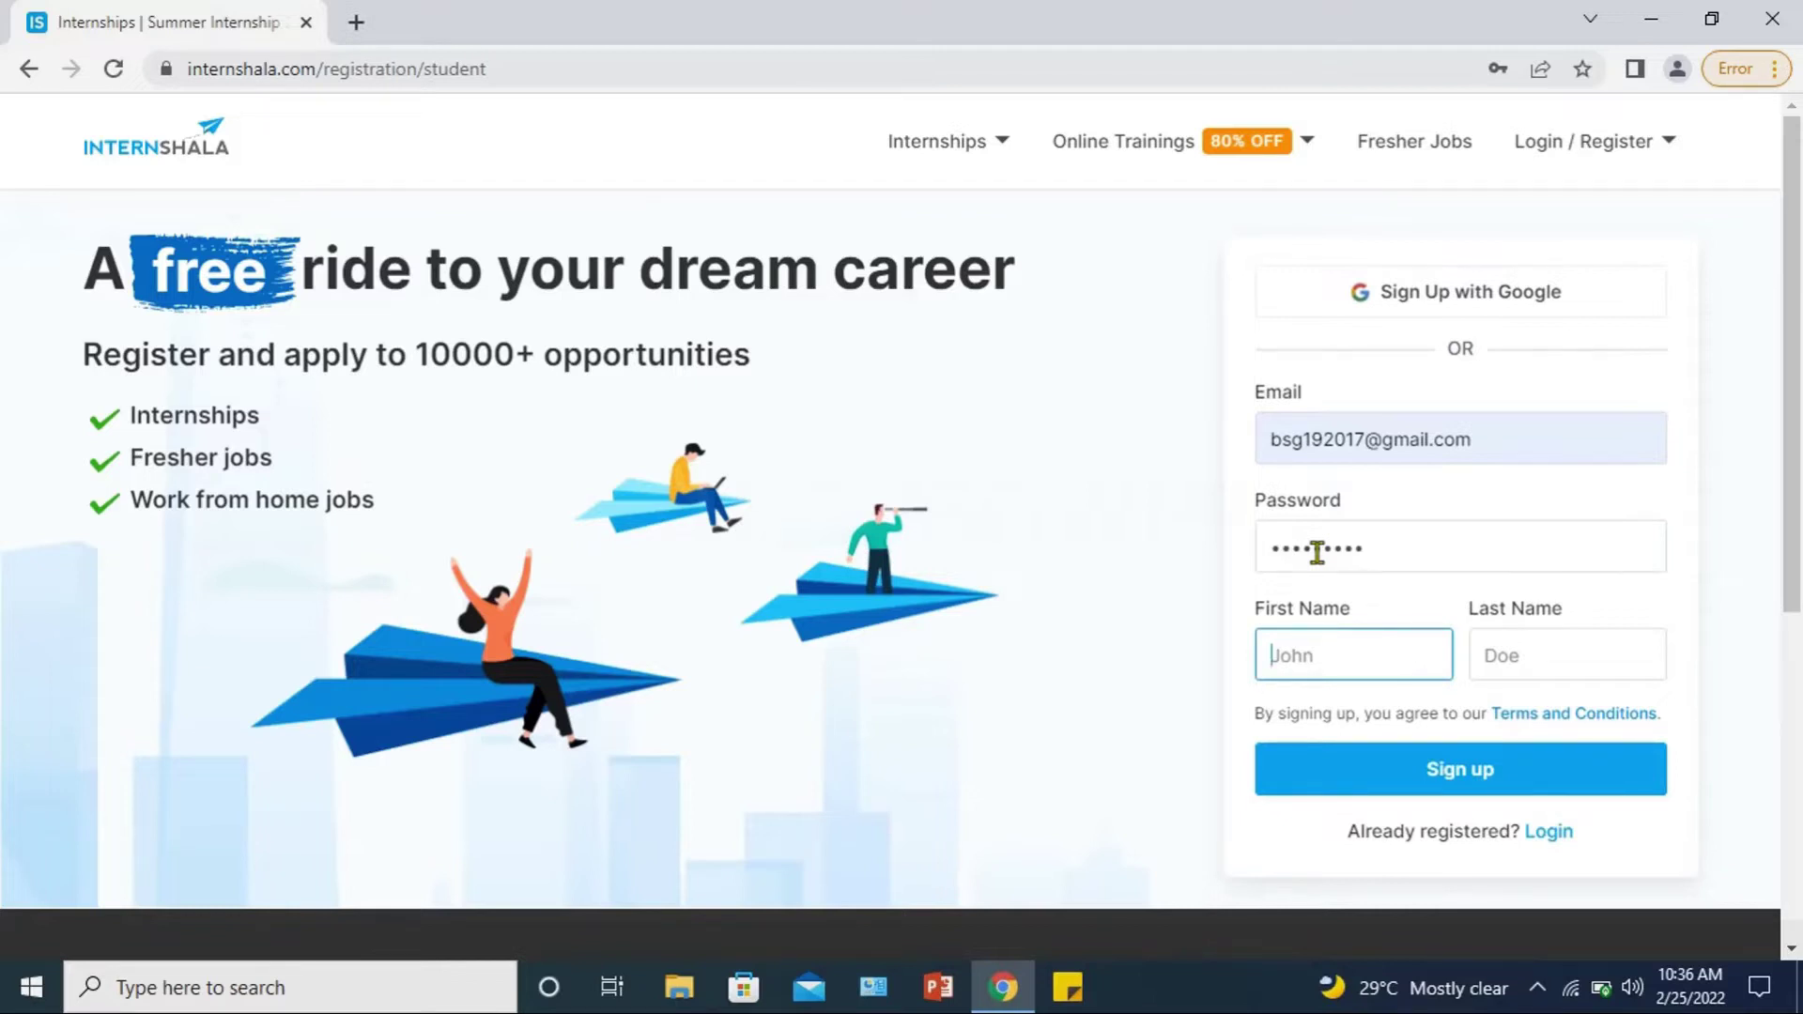
type("SSB")
key("Tab")
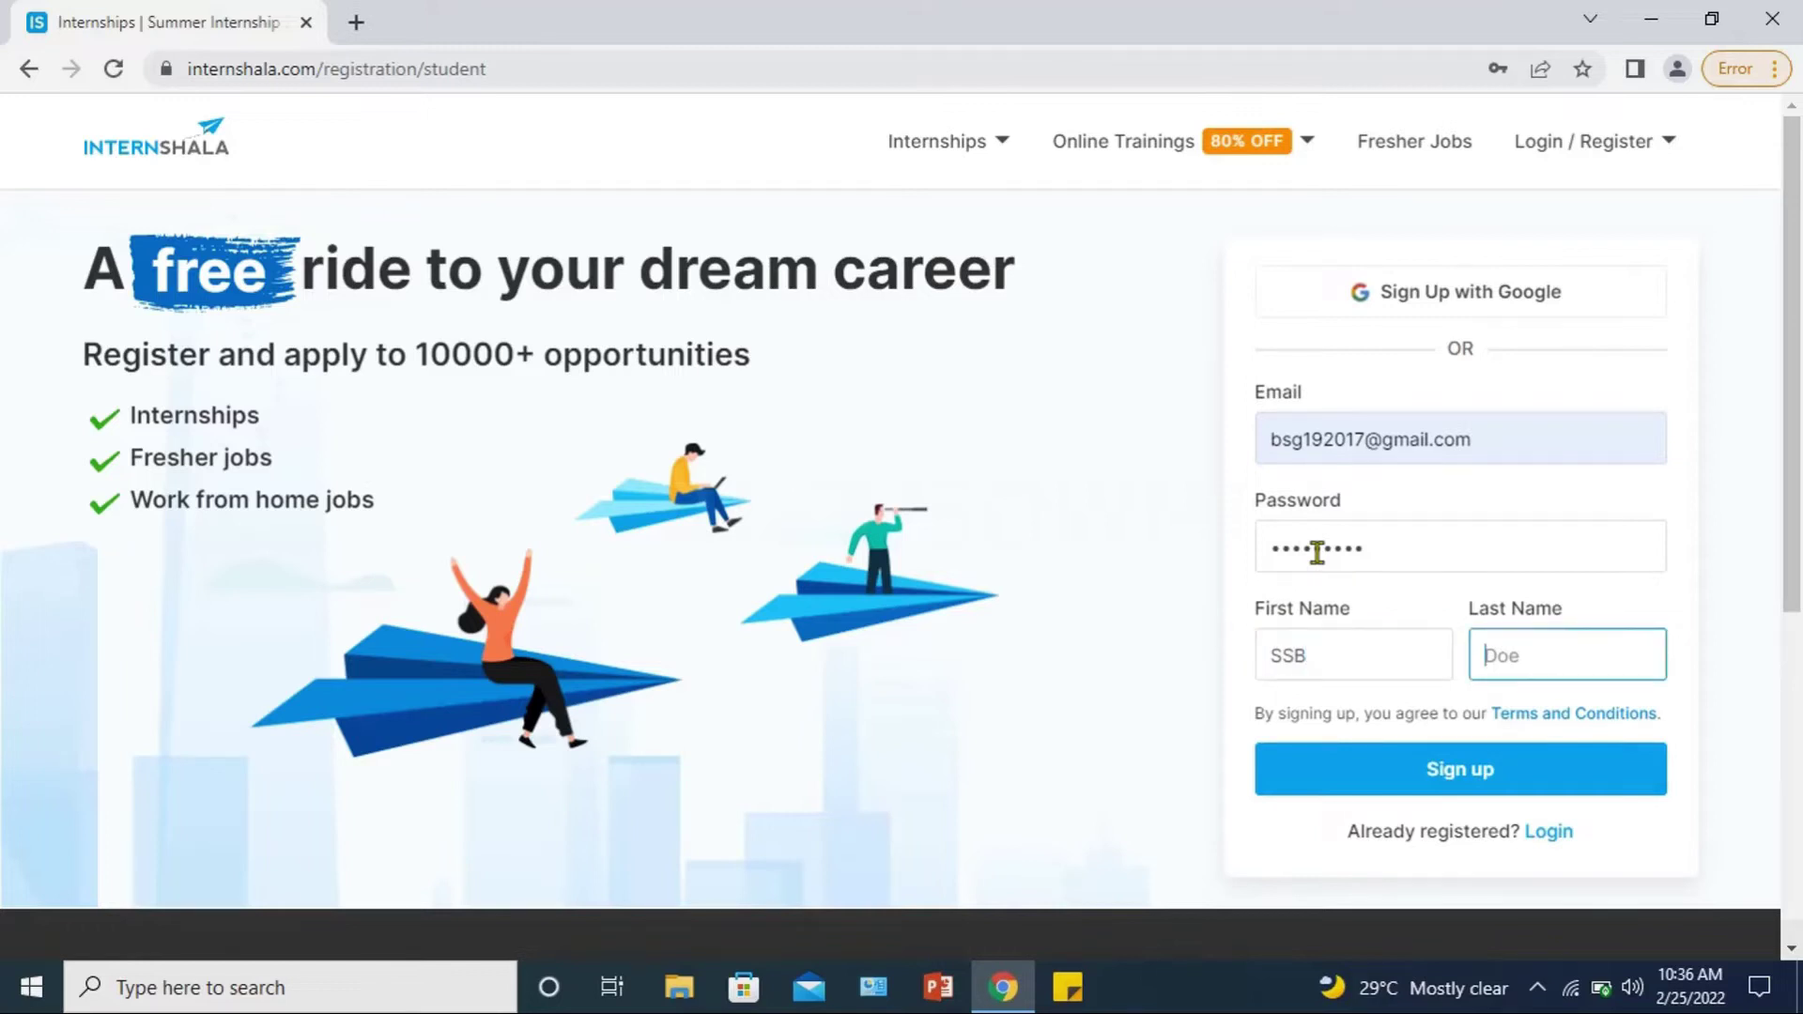
type("SSB")
left_click(1441, 787)
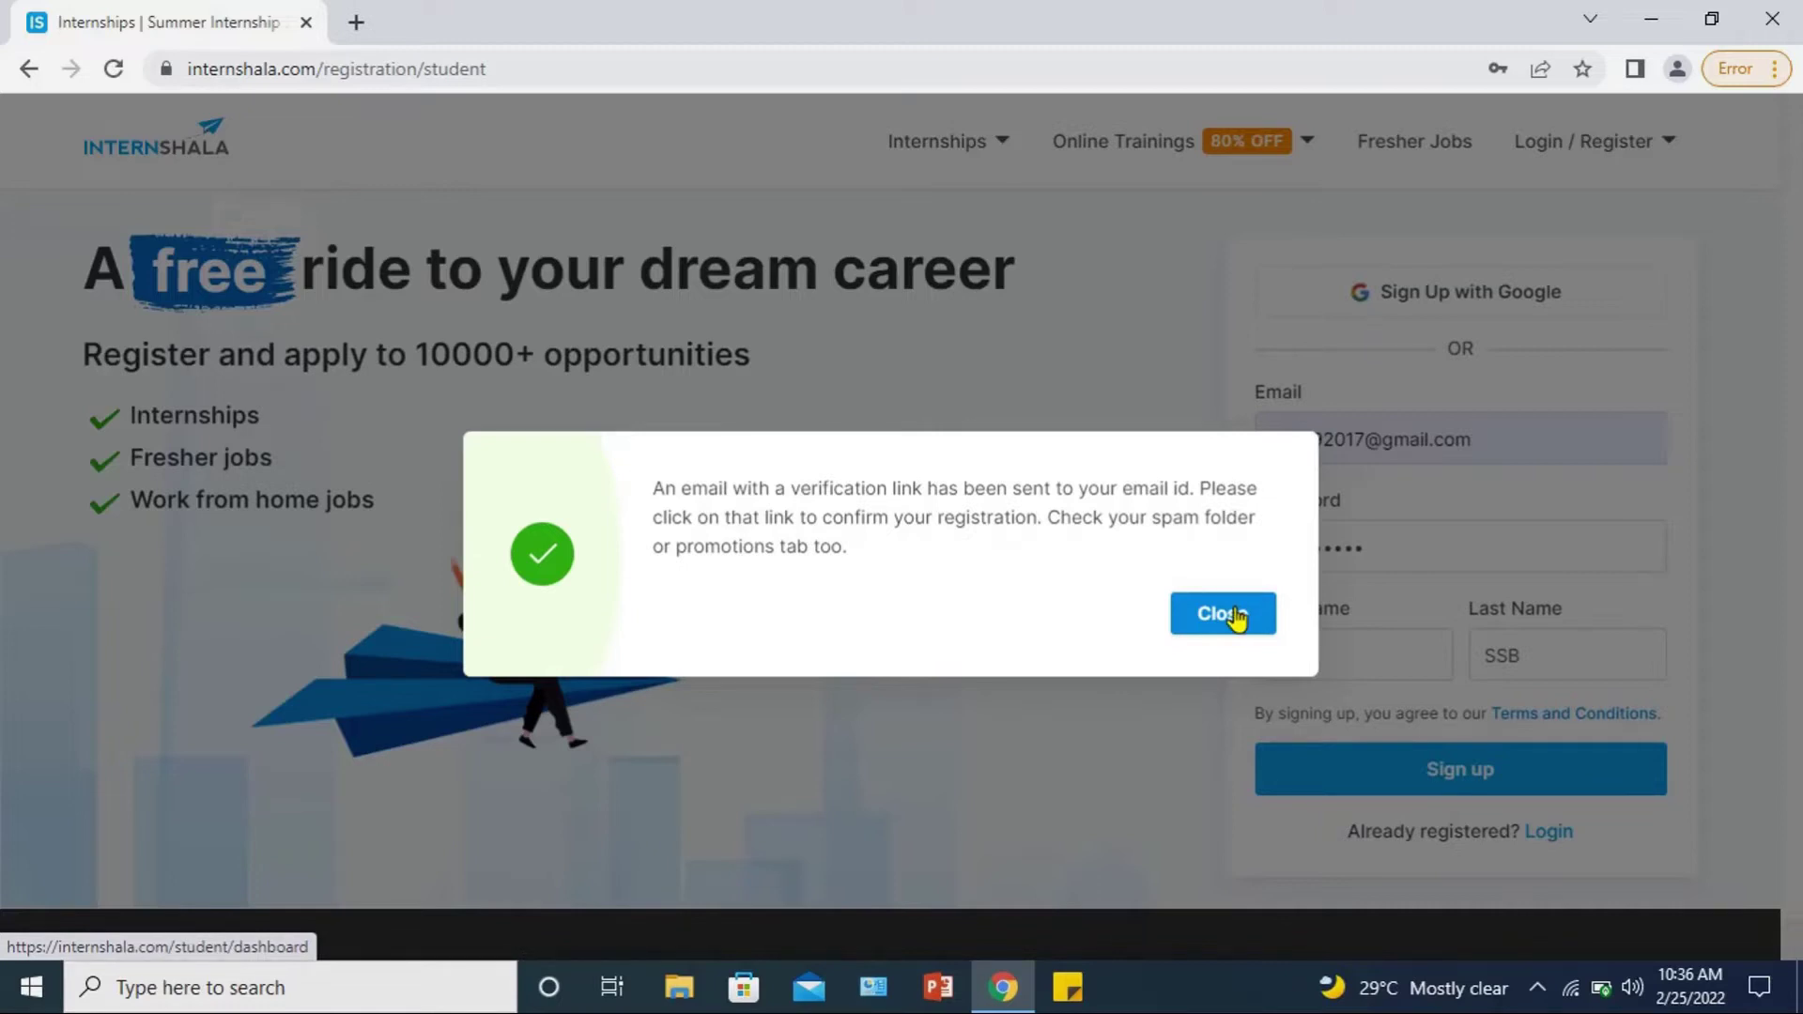
Step: Dismiss the notice and confirm the email via the Verify Email button in Gmail
left_click(1235, 618)
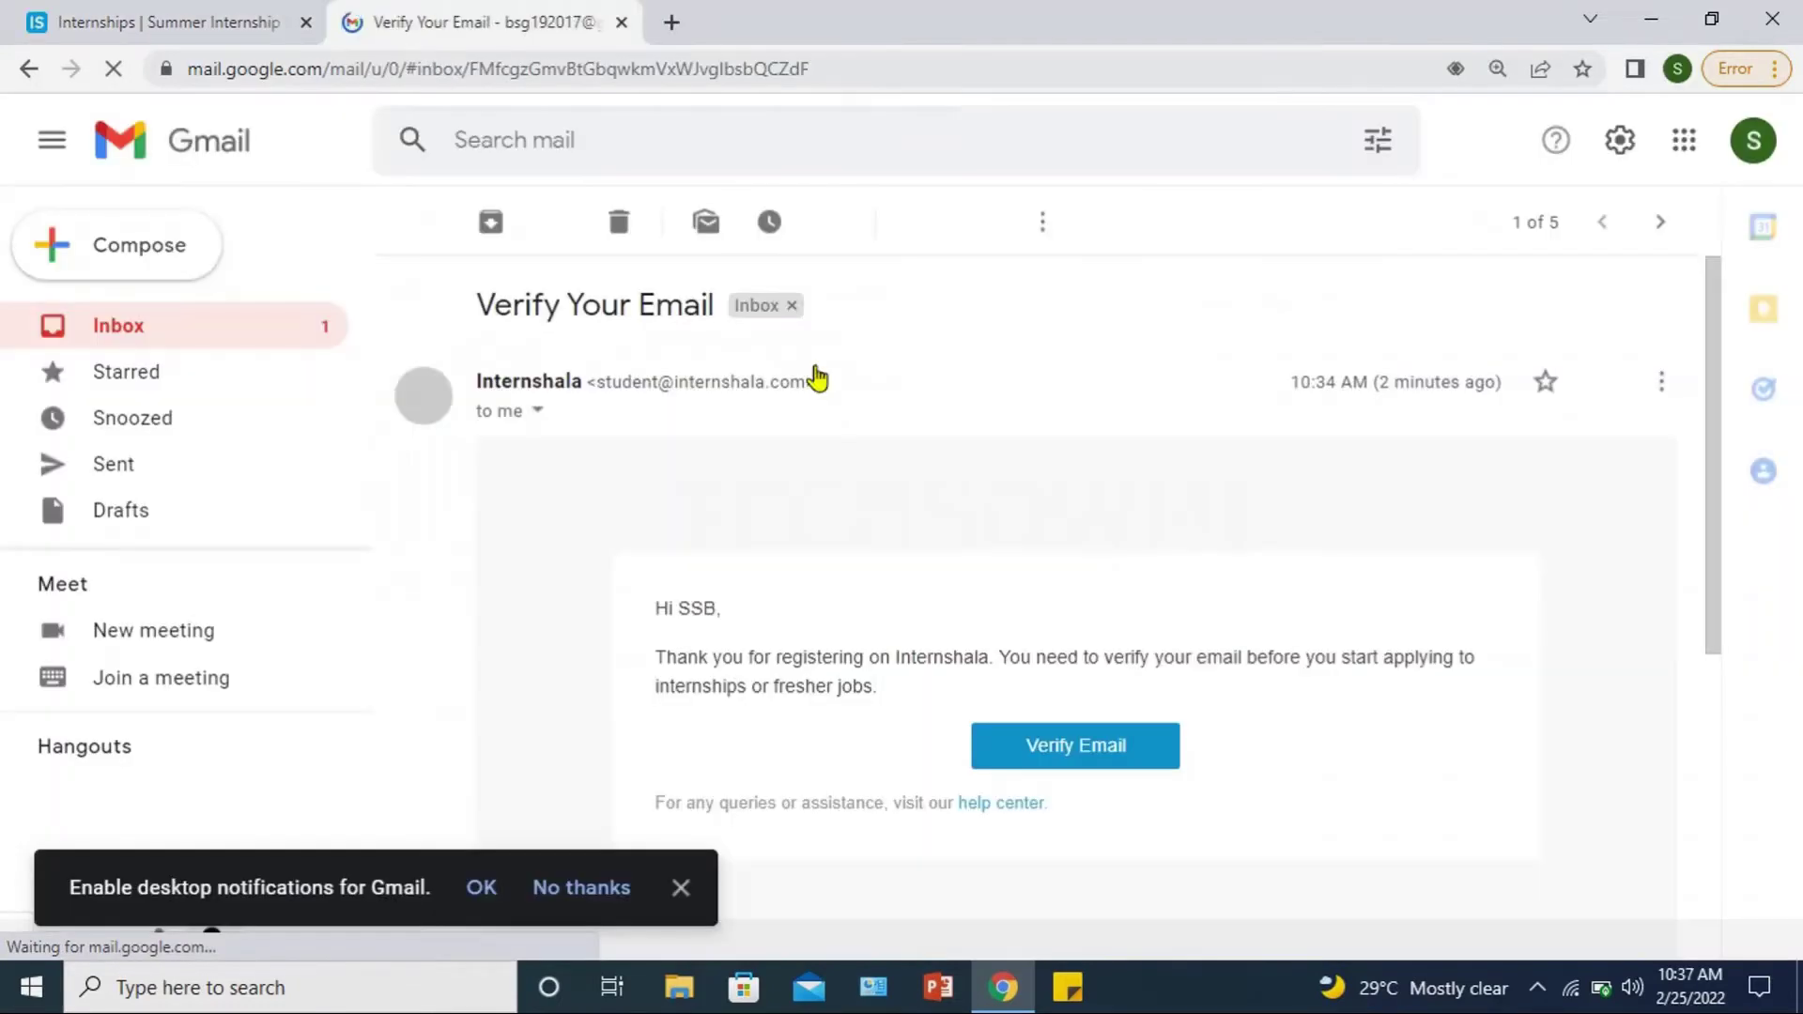
left_click(1068, 768)
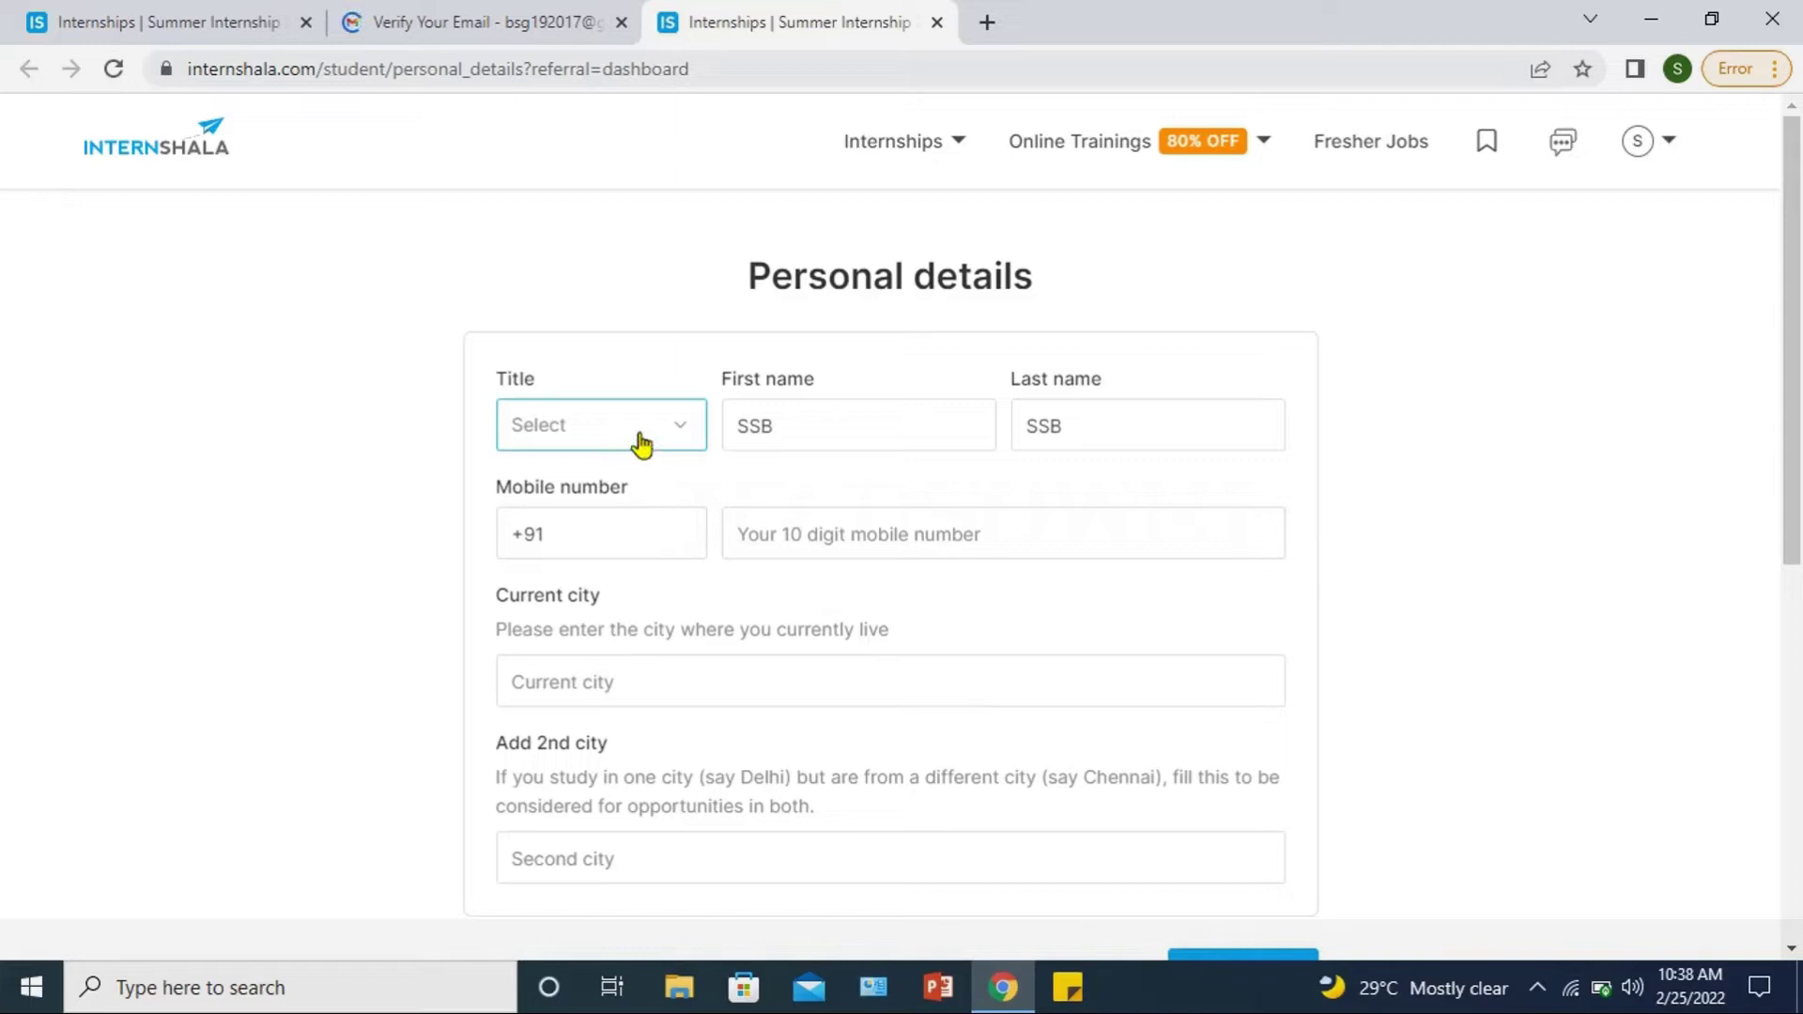
Step: Set the title to Mrs. and paste in the mobile number
left_click(676, 443)
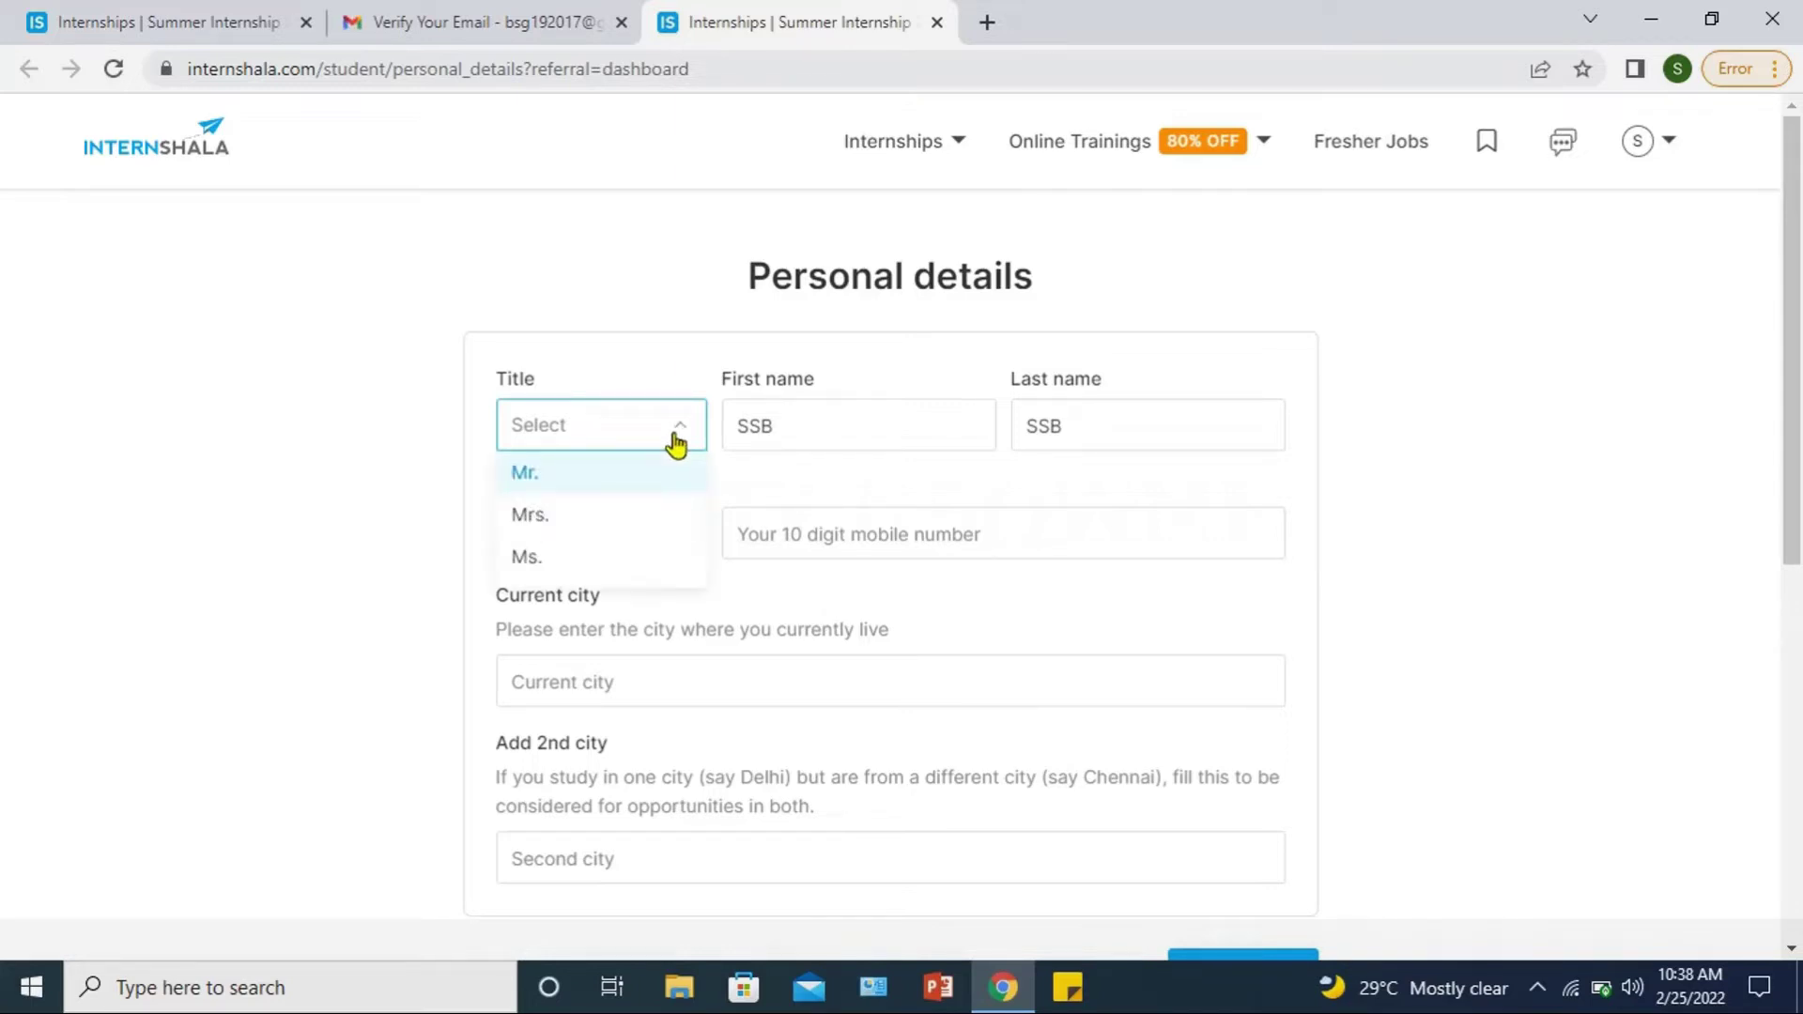
left_click(570, 526)
left_click(814, 529)
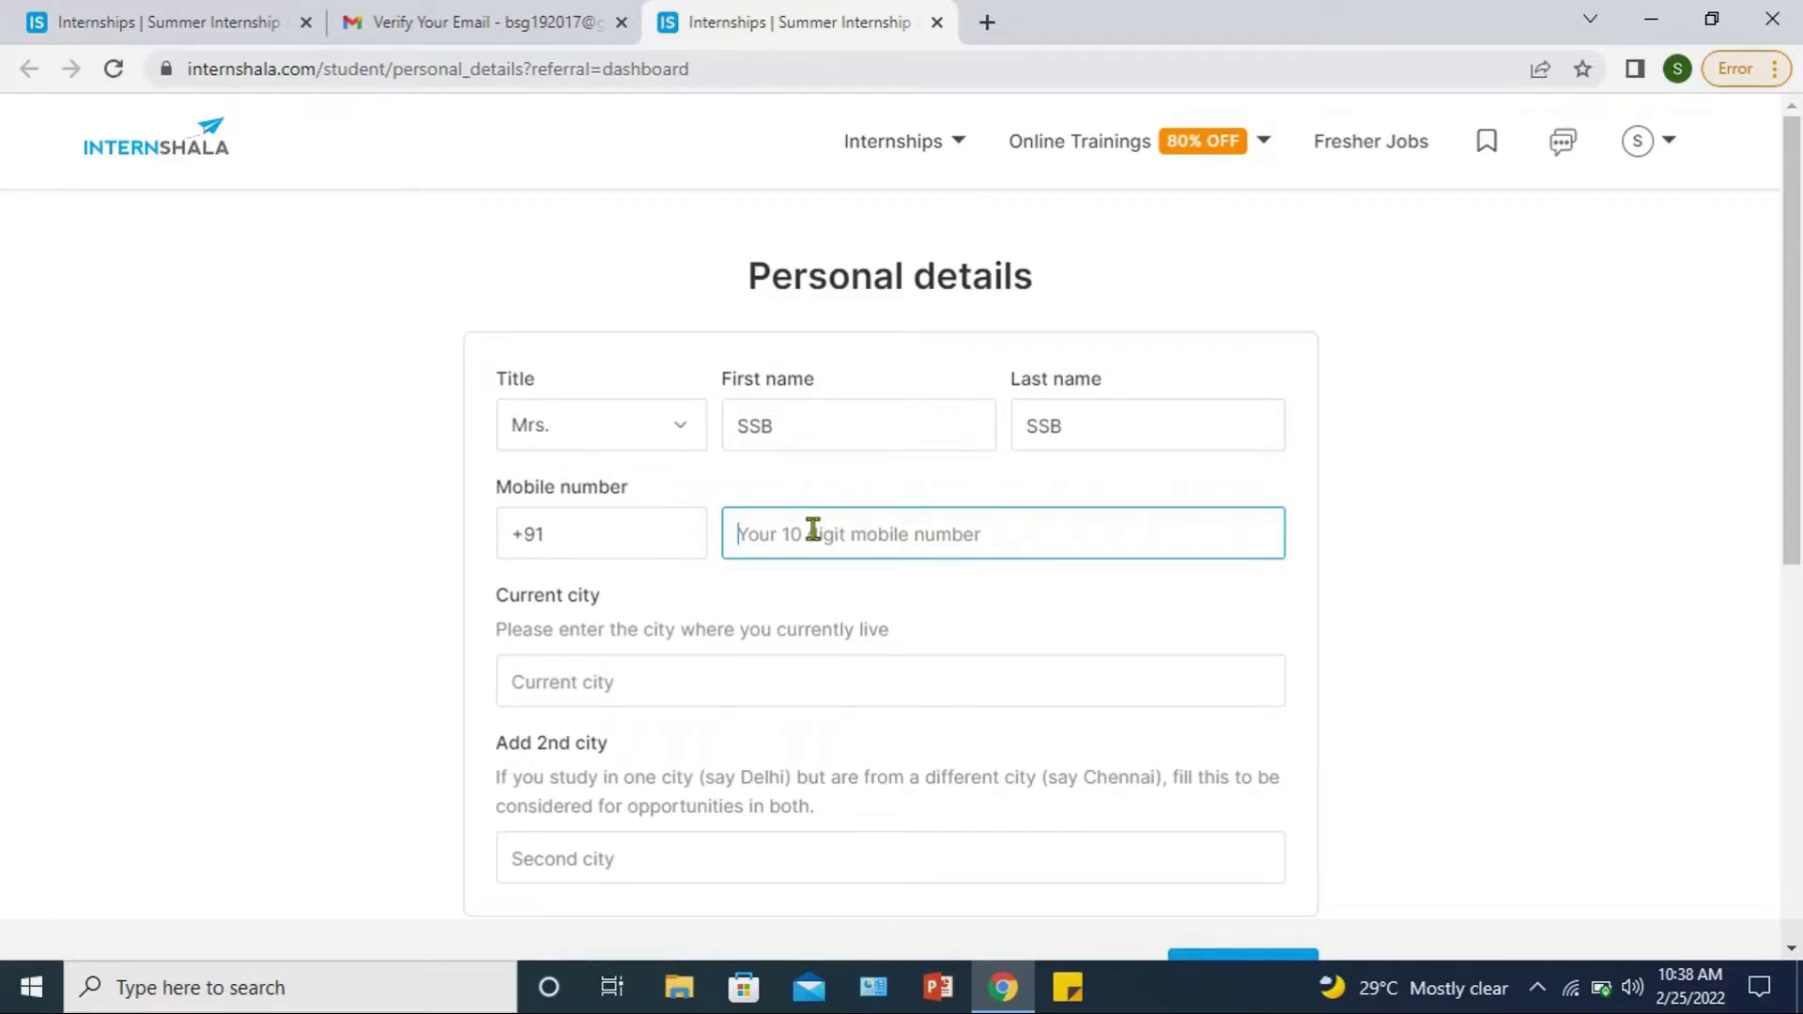
key("ctrl+v")
Step: Pick Chennai as current city and Bangalore as second city, then save and continue
left_click(730, 681)
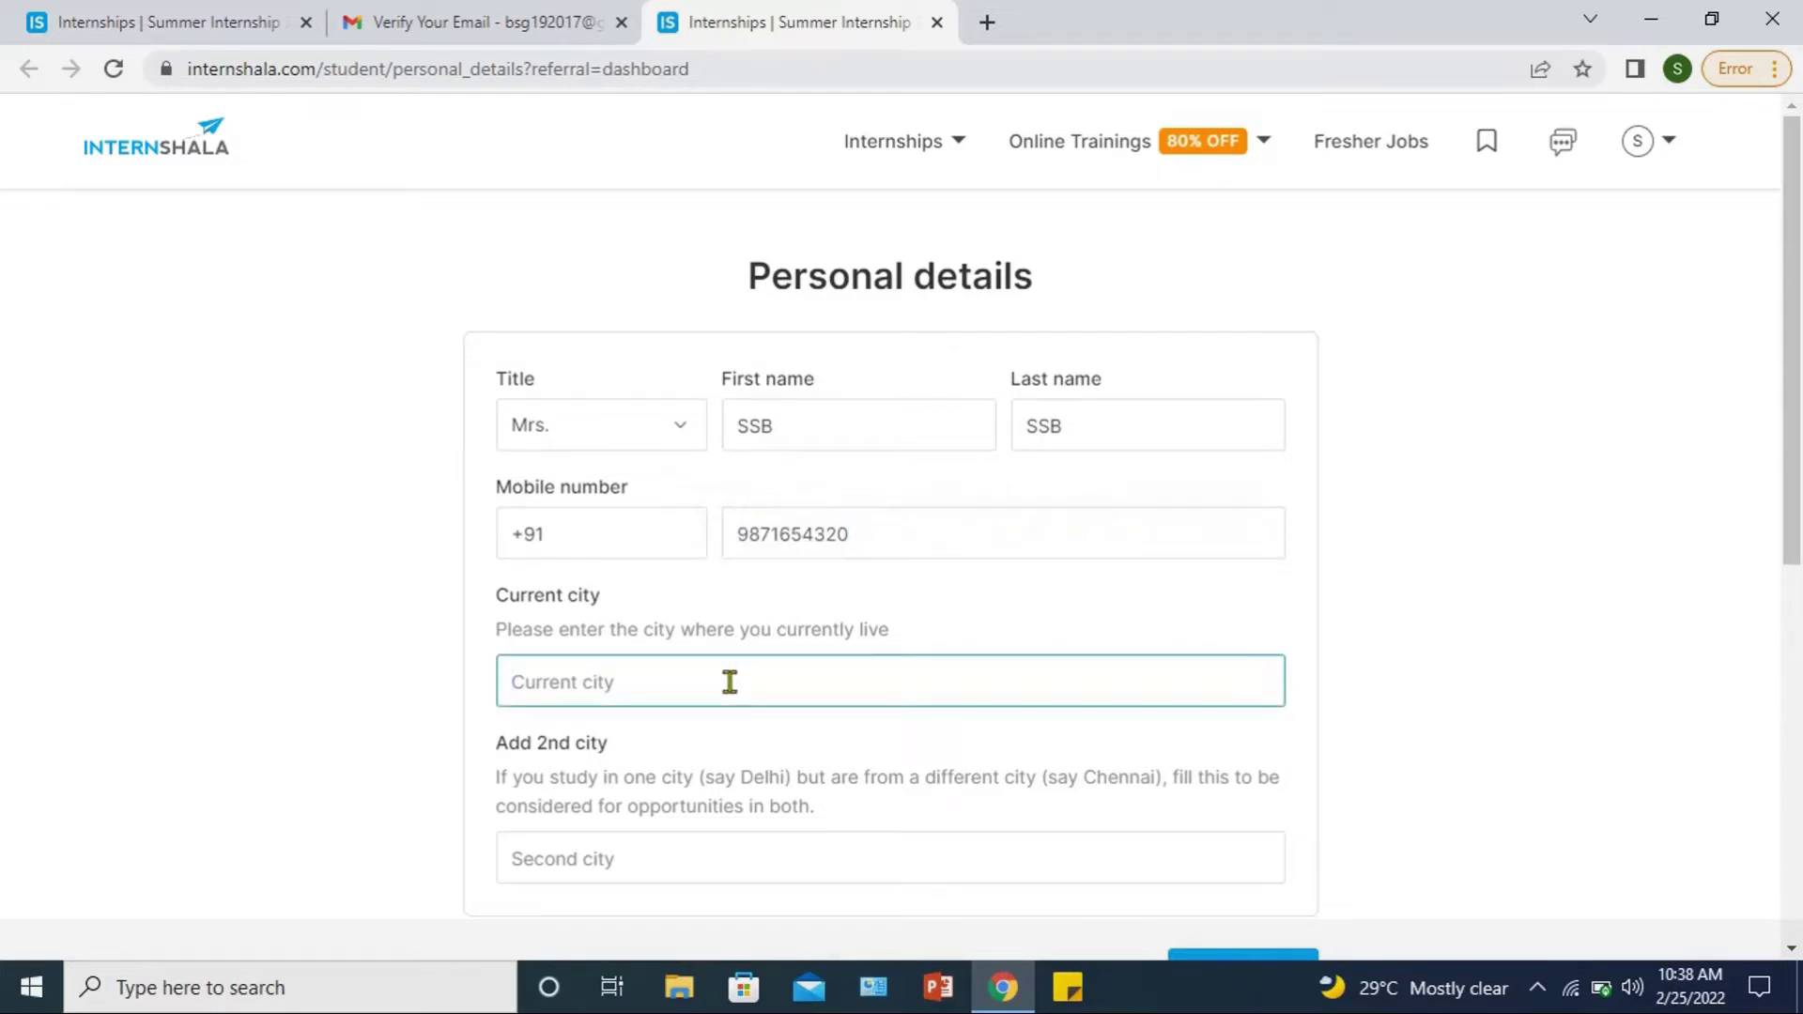
type("chennai")
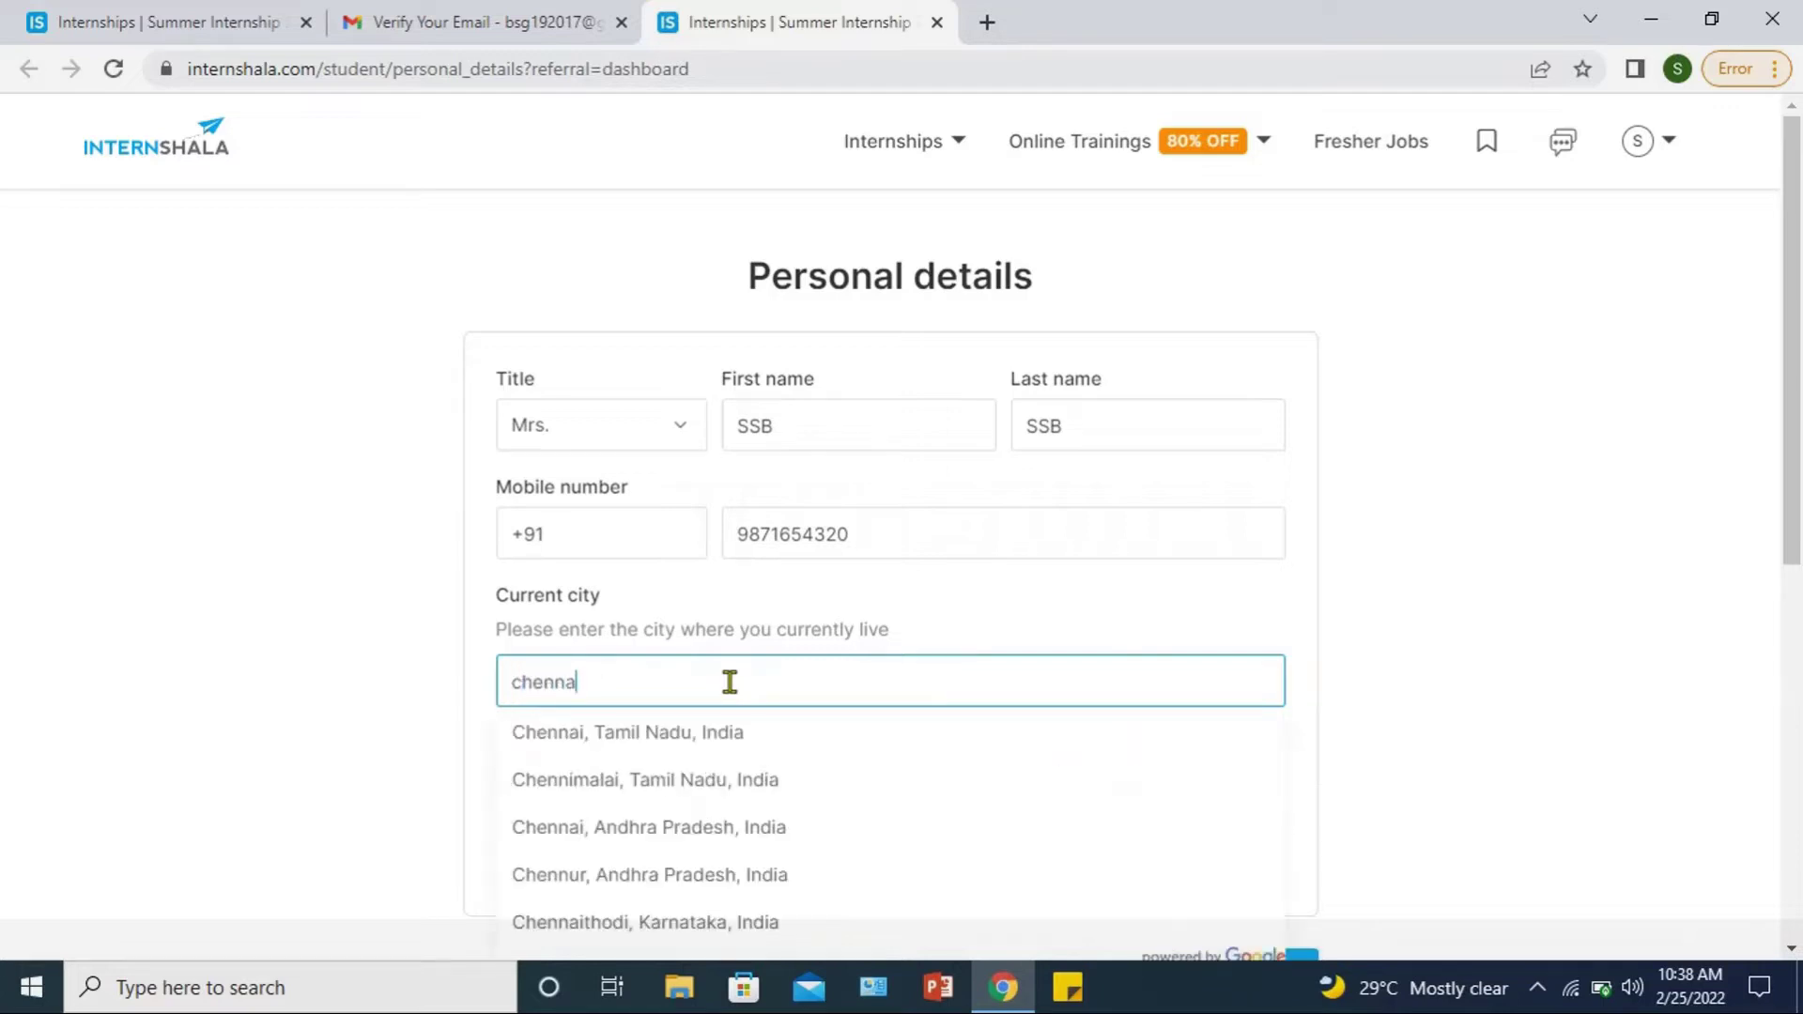
left_click(711, 737)
scroll(668, 738, "down", 2)
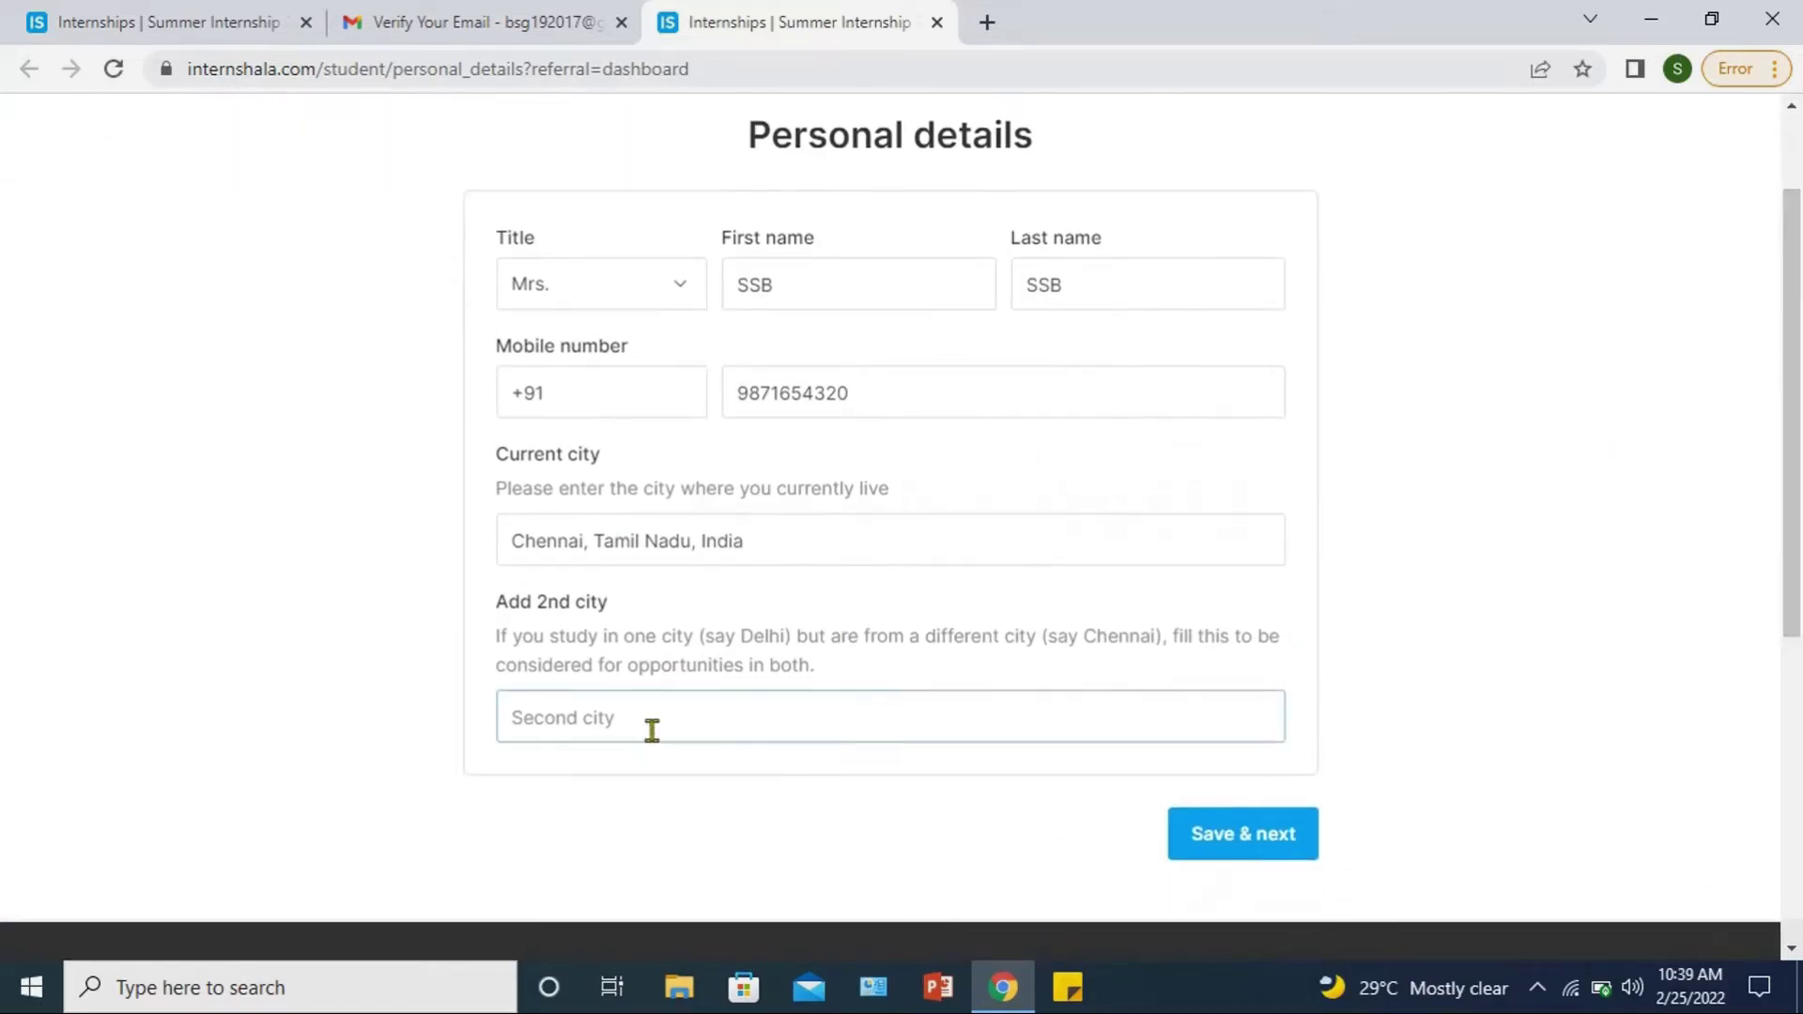
left_click(652, 739)
type("bangalore")
left_click(652, 712)
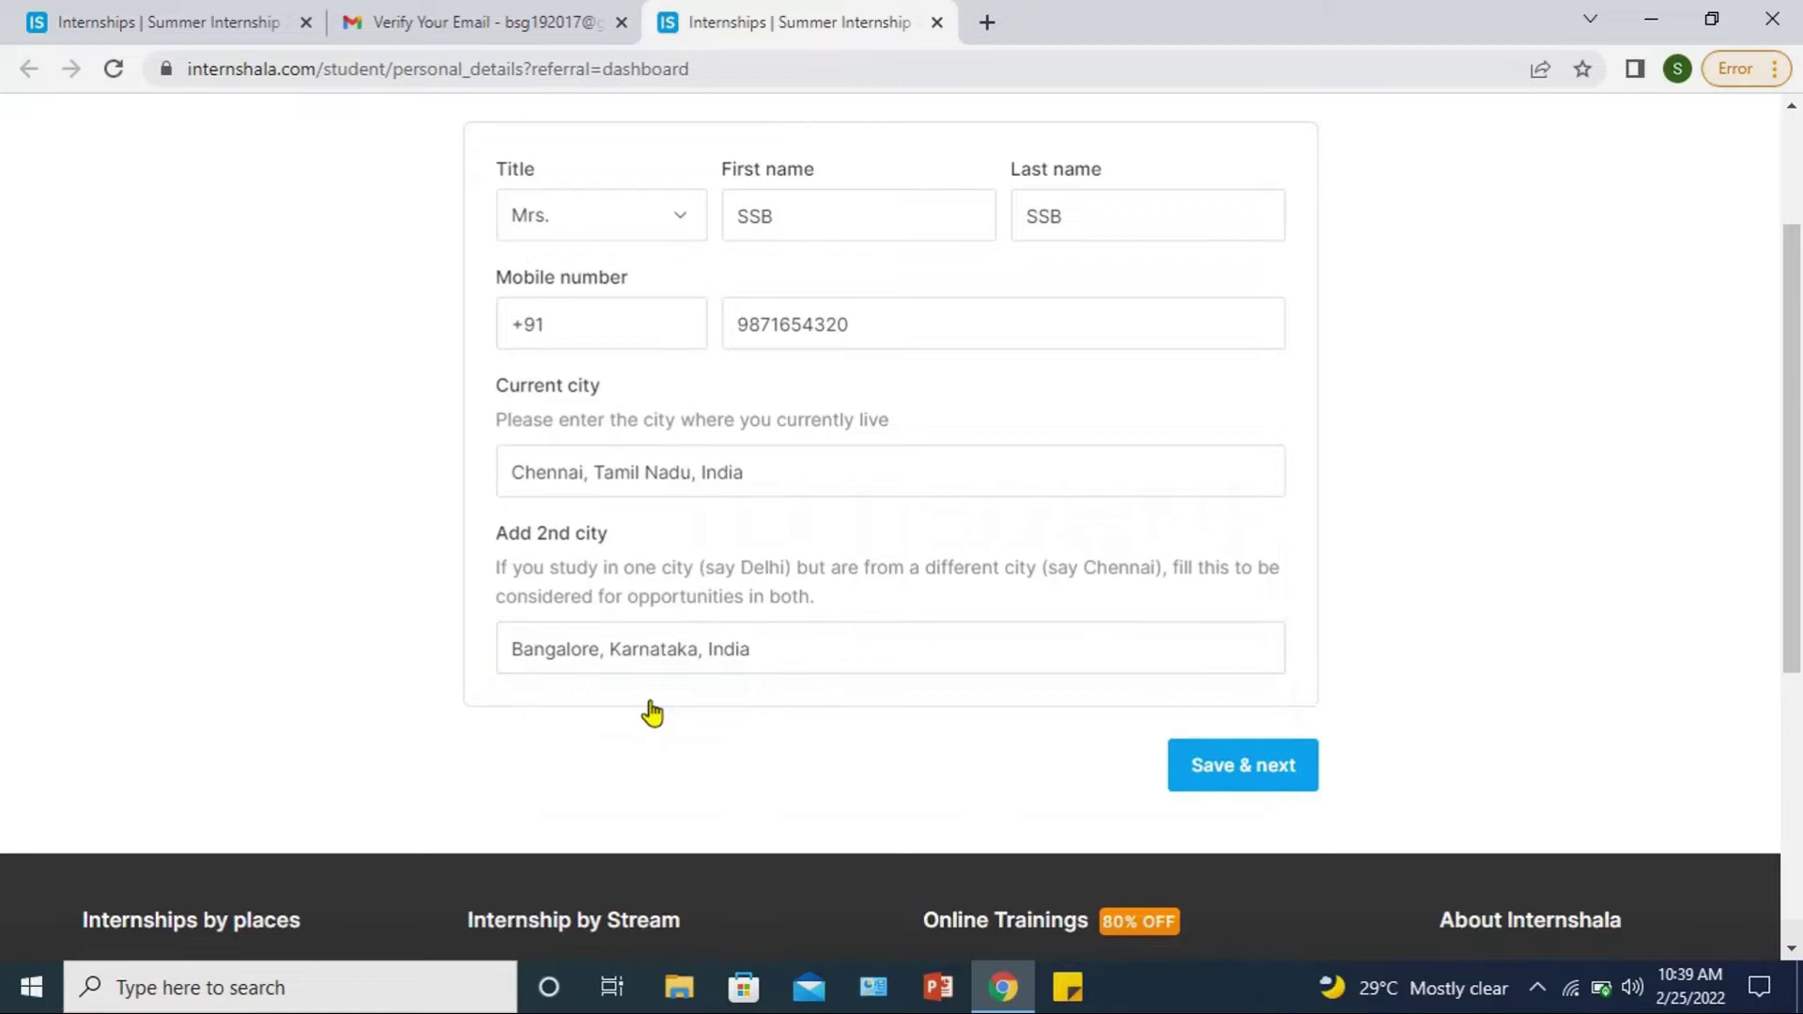
left_click(1238, 775)
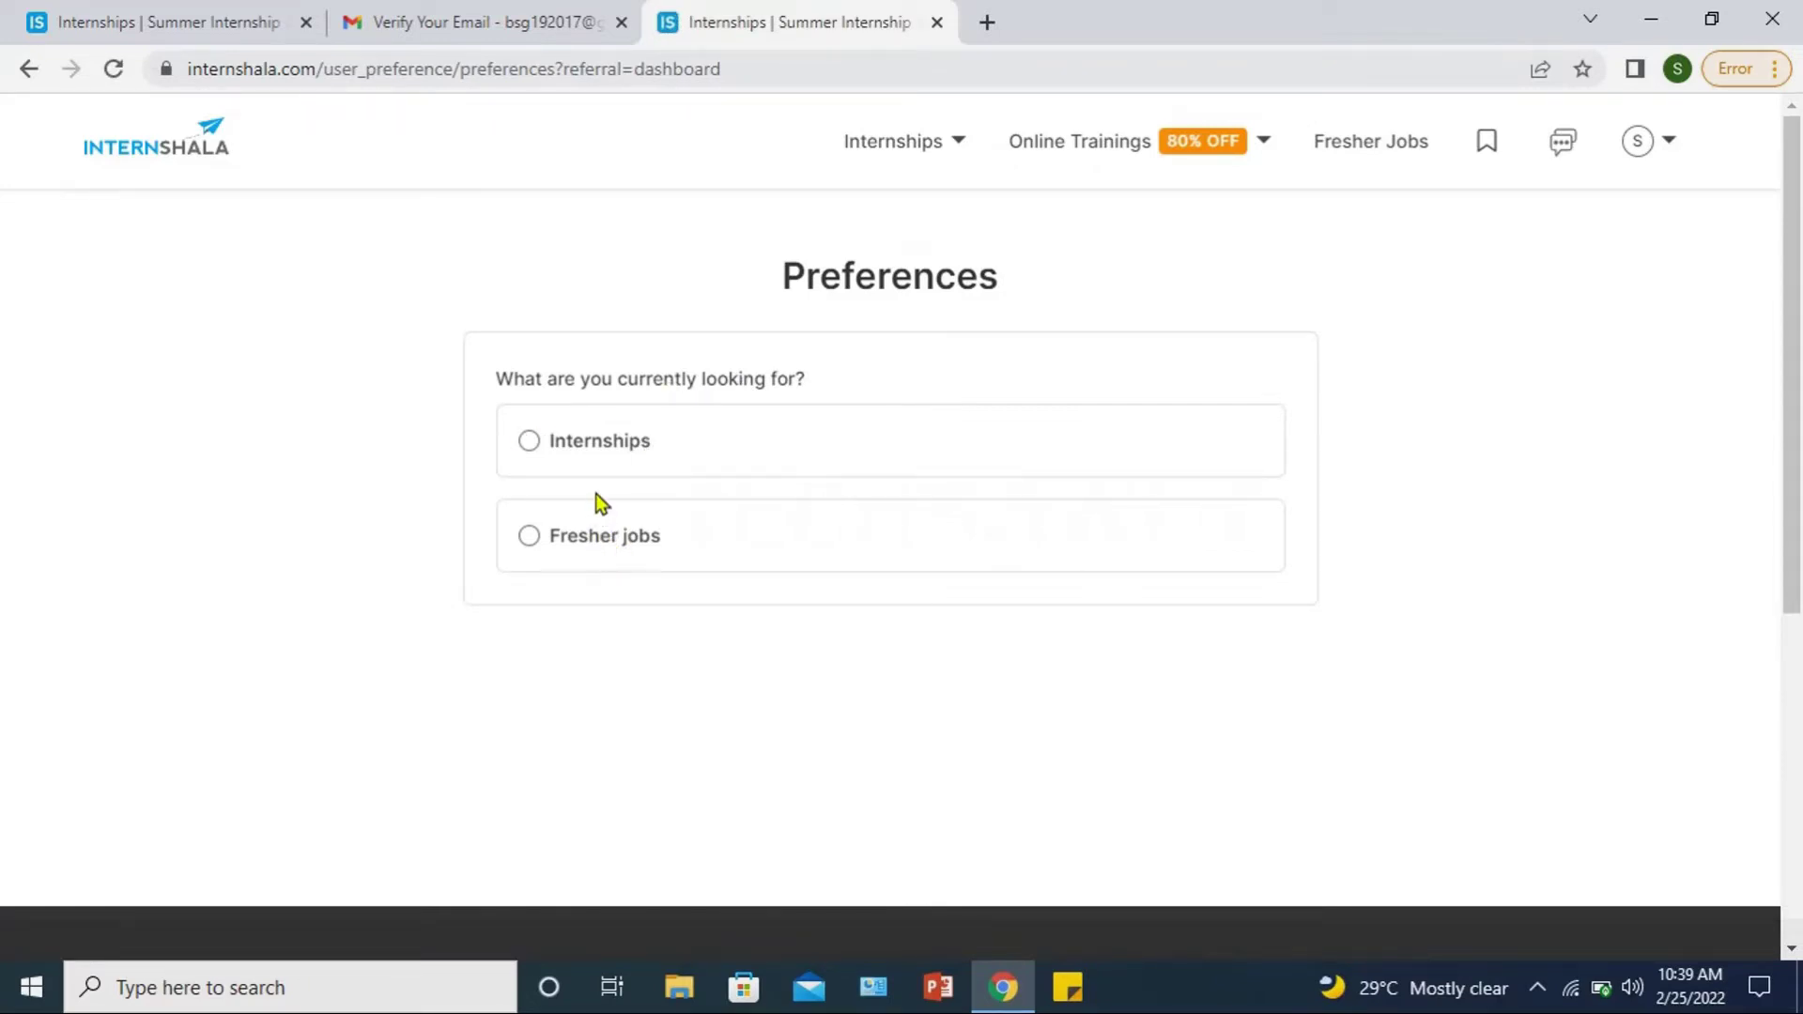
Step: Keep Internships selected as what you're looking for
left_click(530, 447)
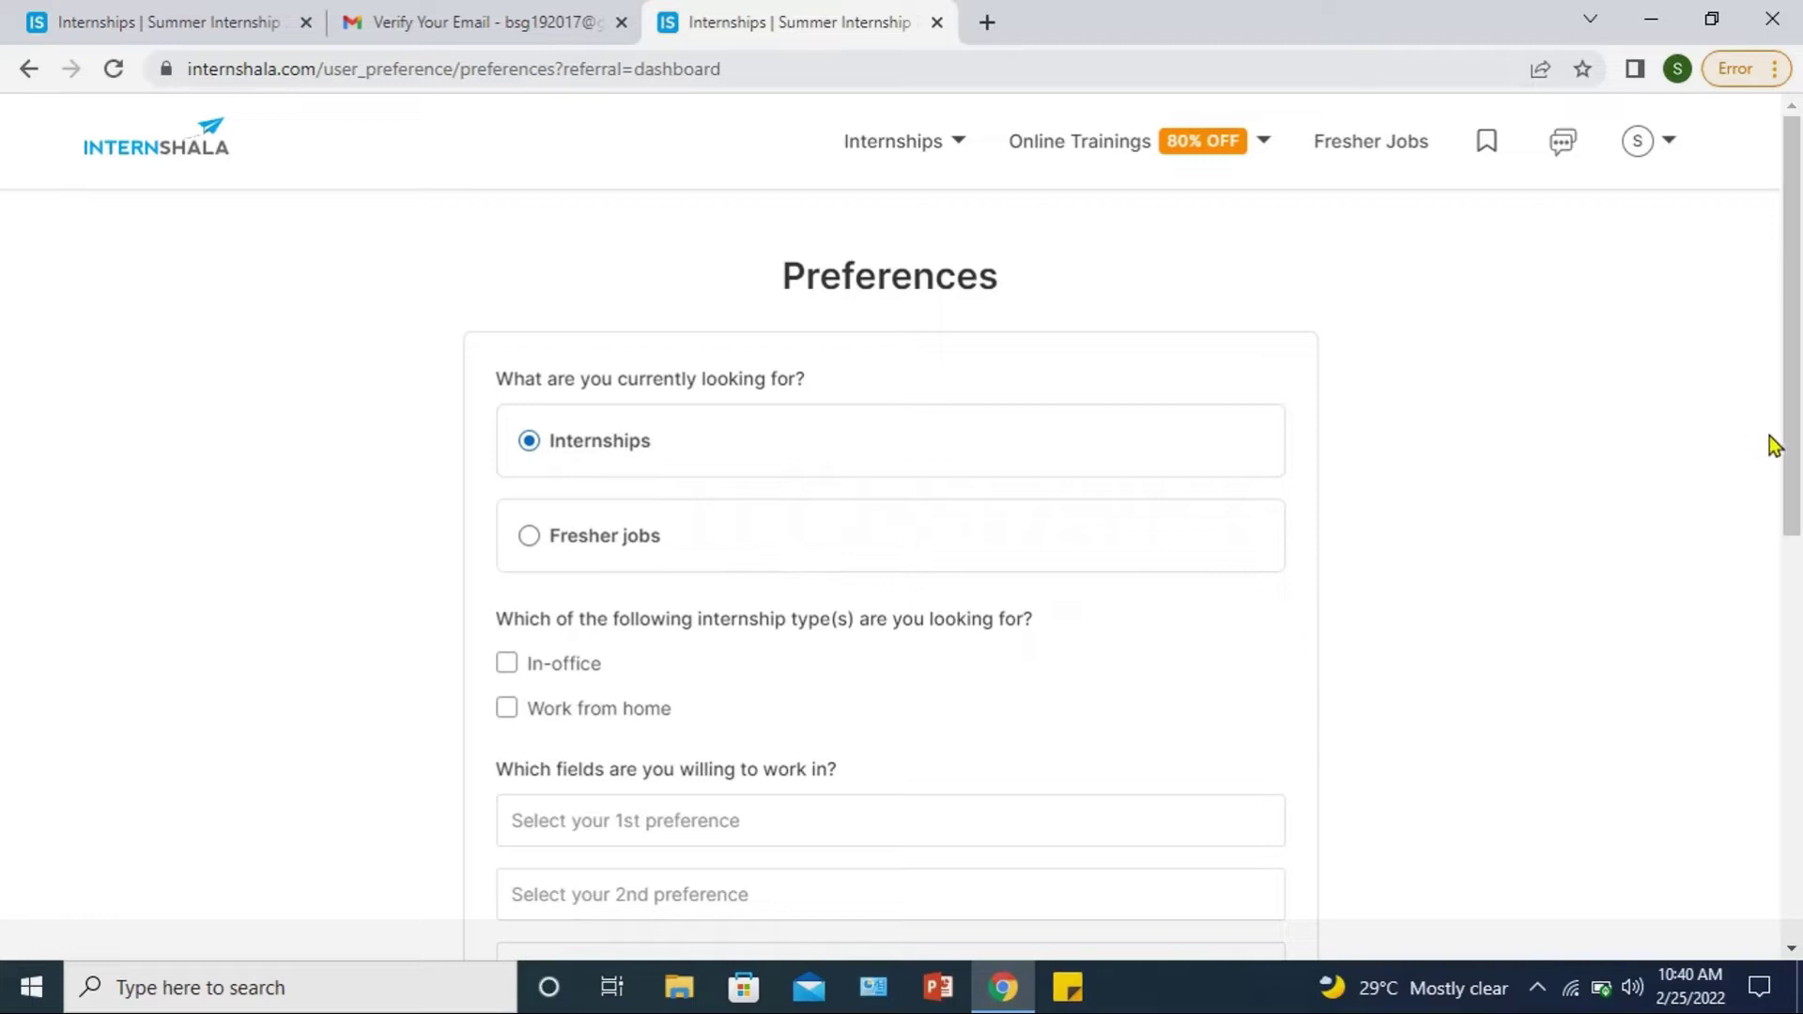
double_click(1777, 470)
left_click(1782, 479)
left_click_drag(1788, 459, 1788, 494)
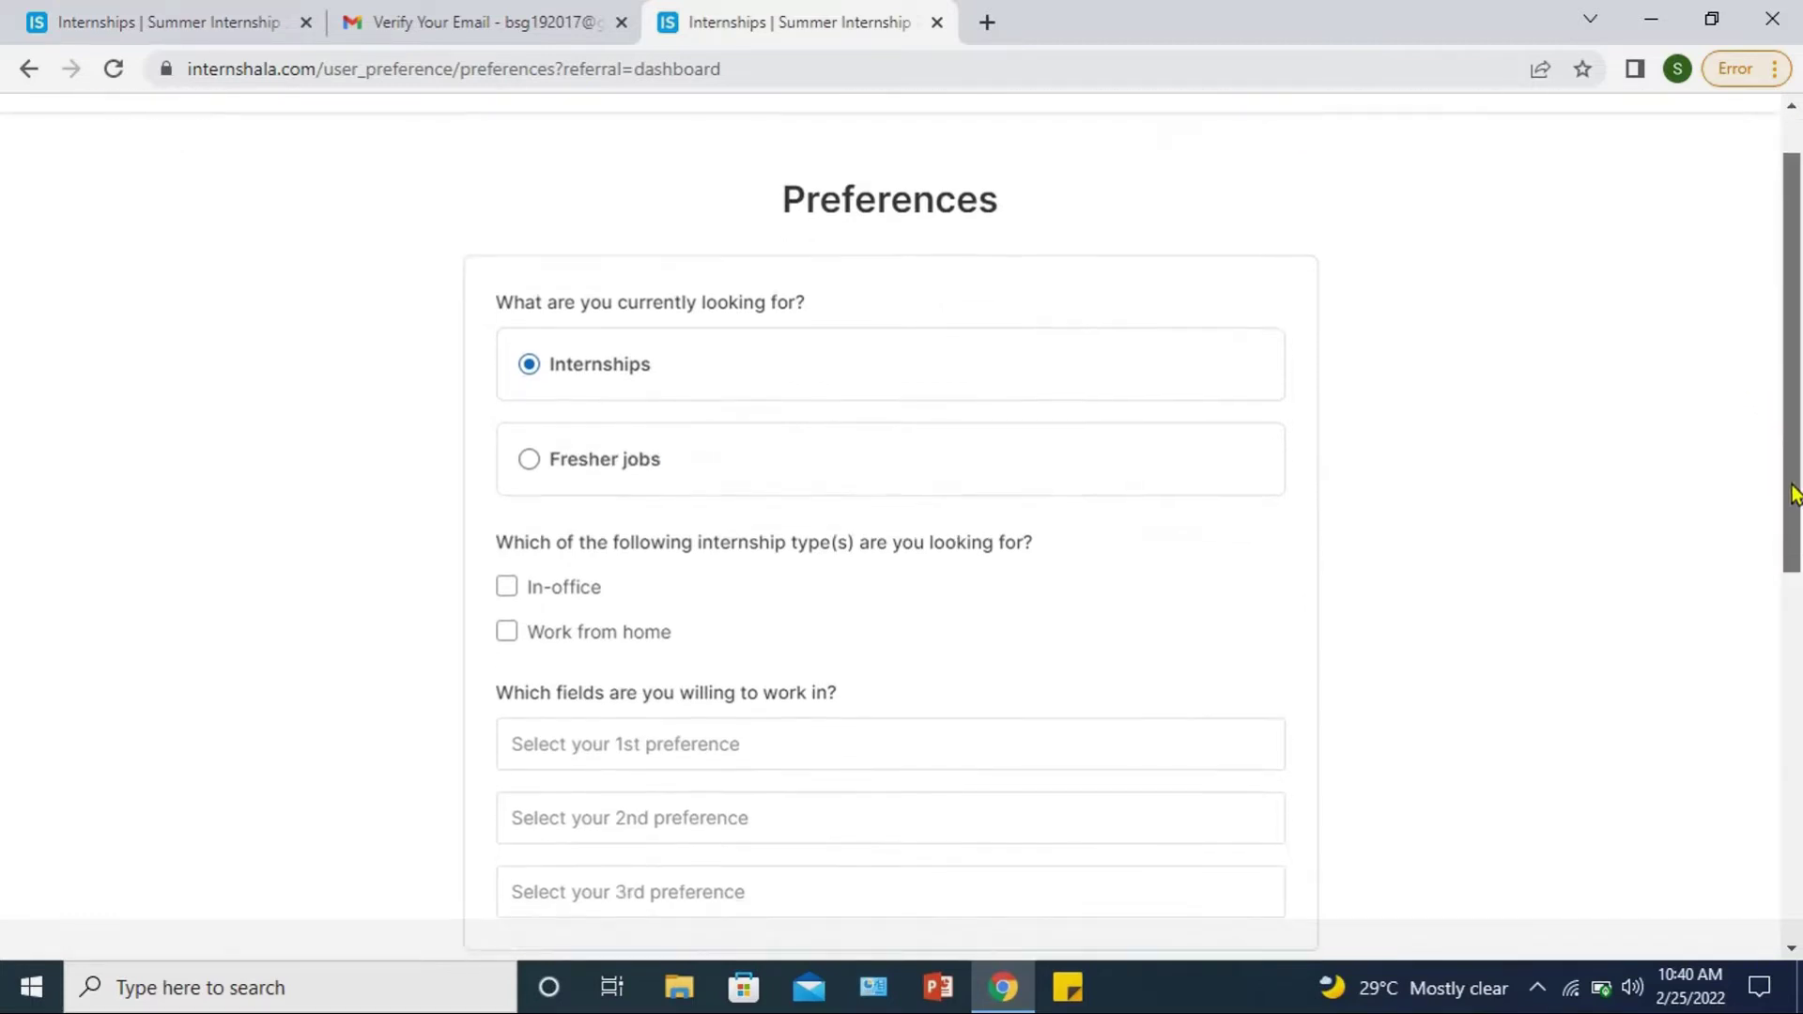
left_click(528, 460)
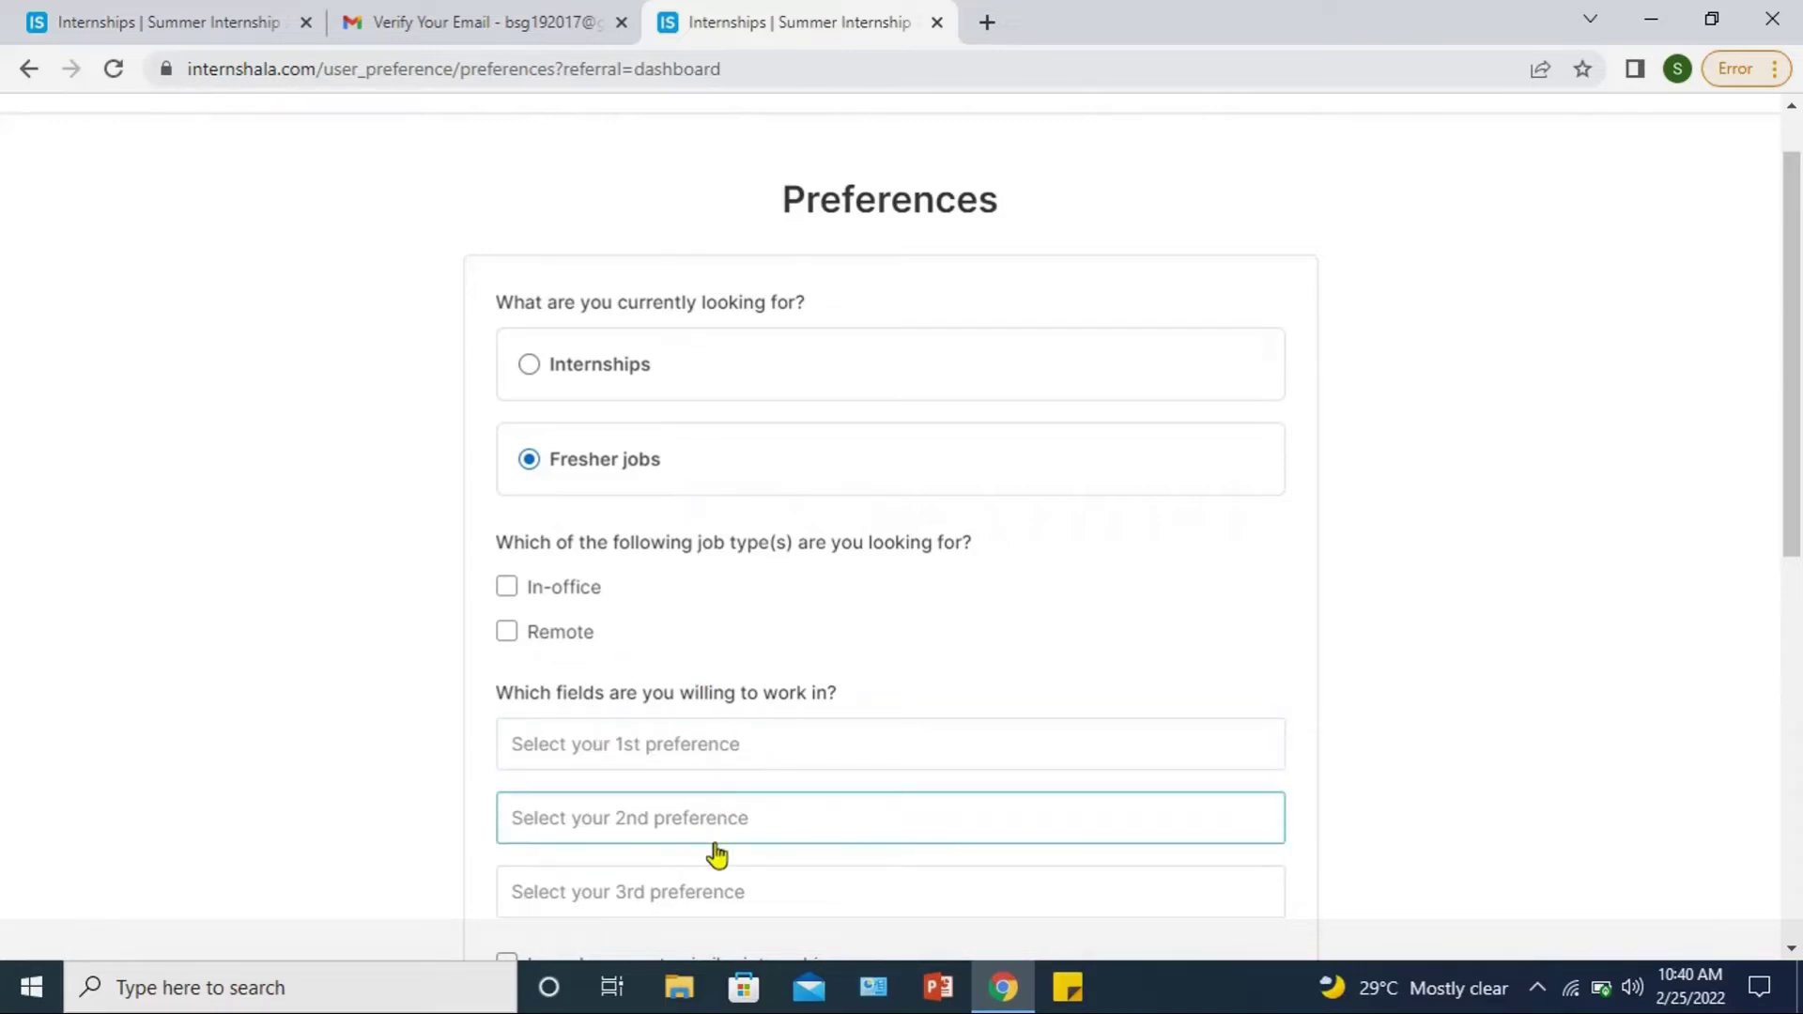
left_click(530, 368)
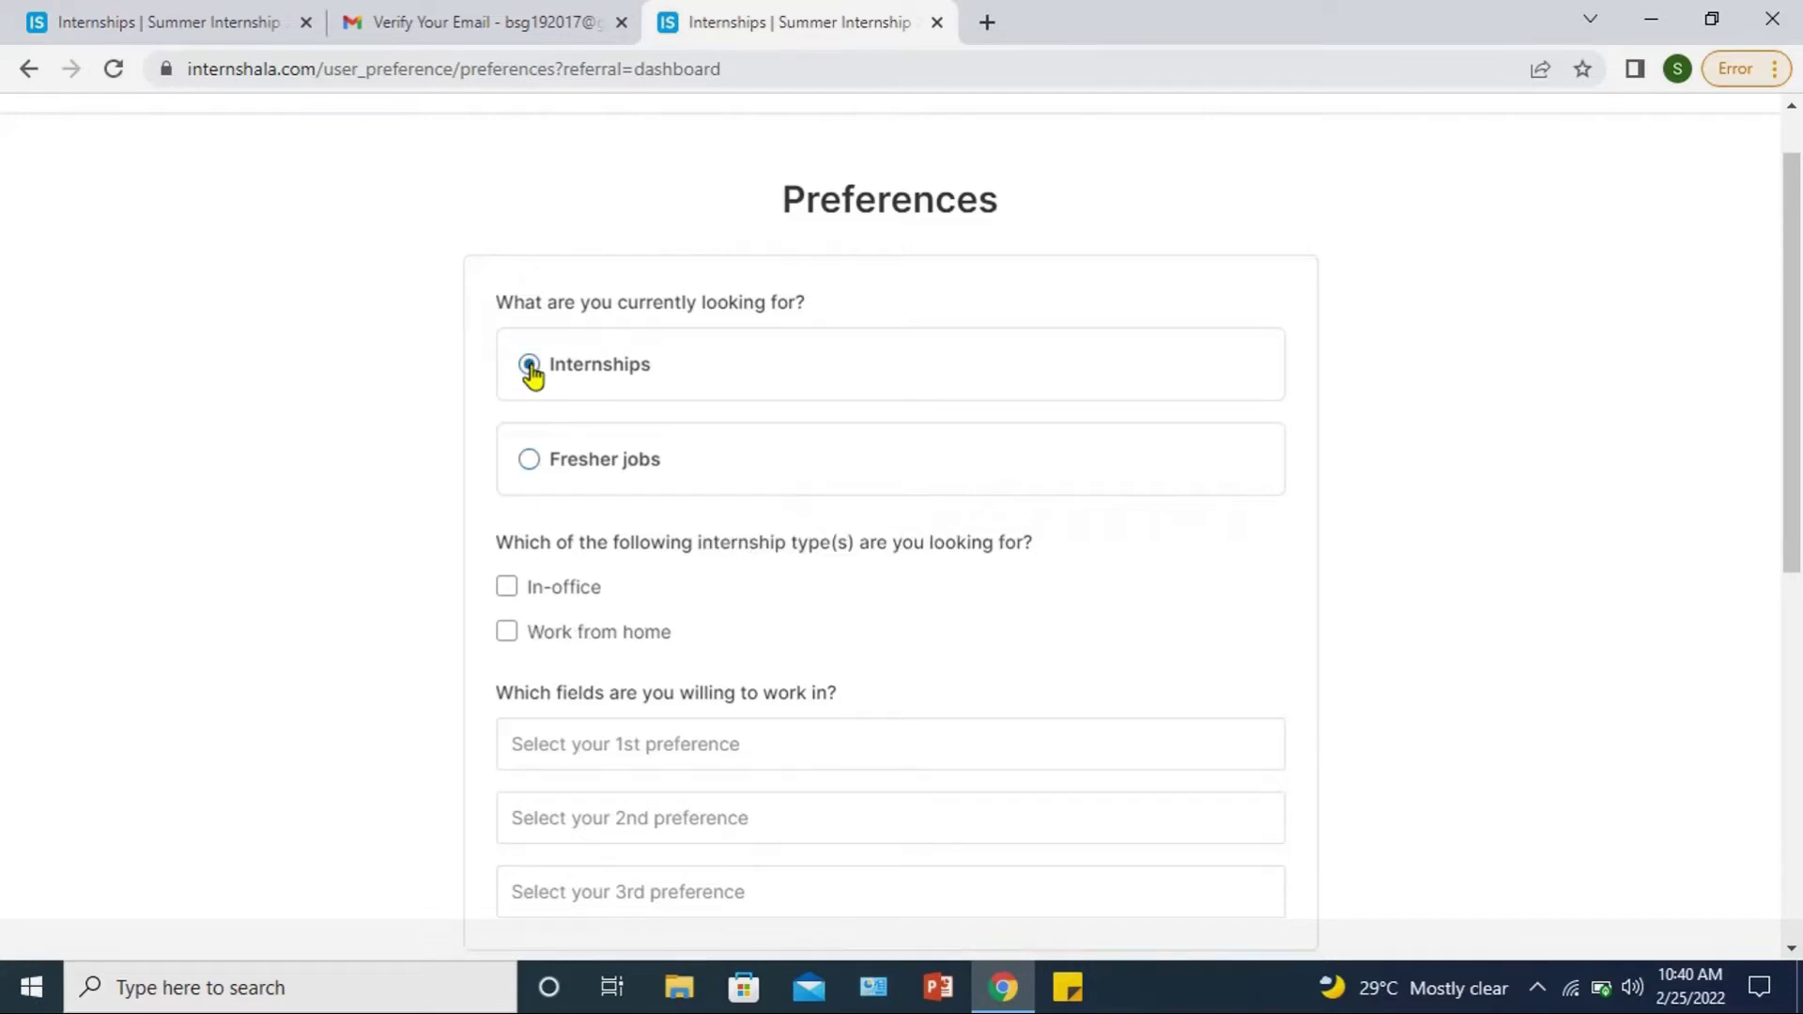
left_click(529, 462)
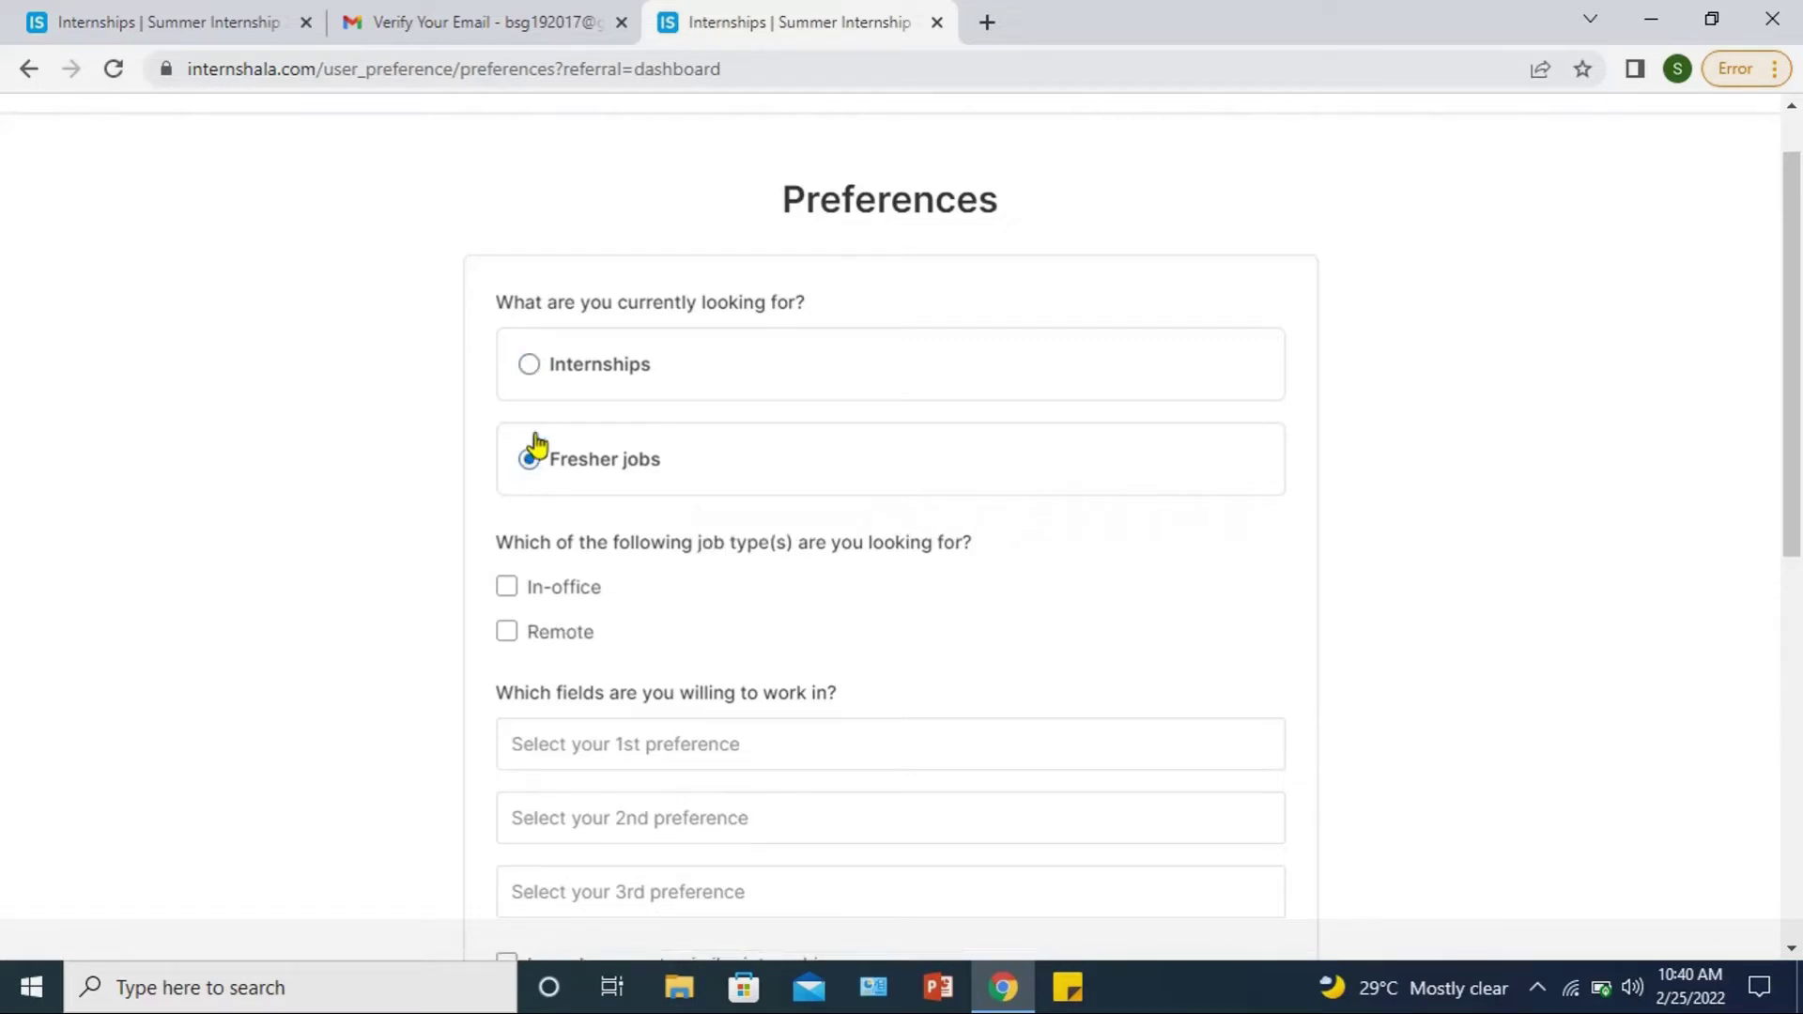
left_click(532, 368)
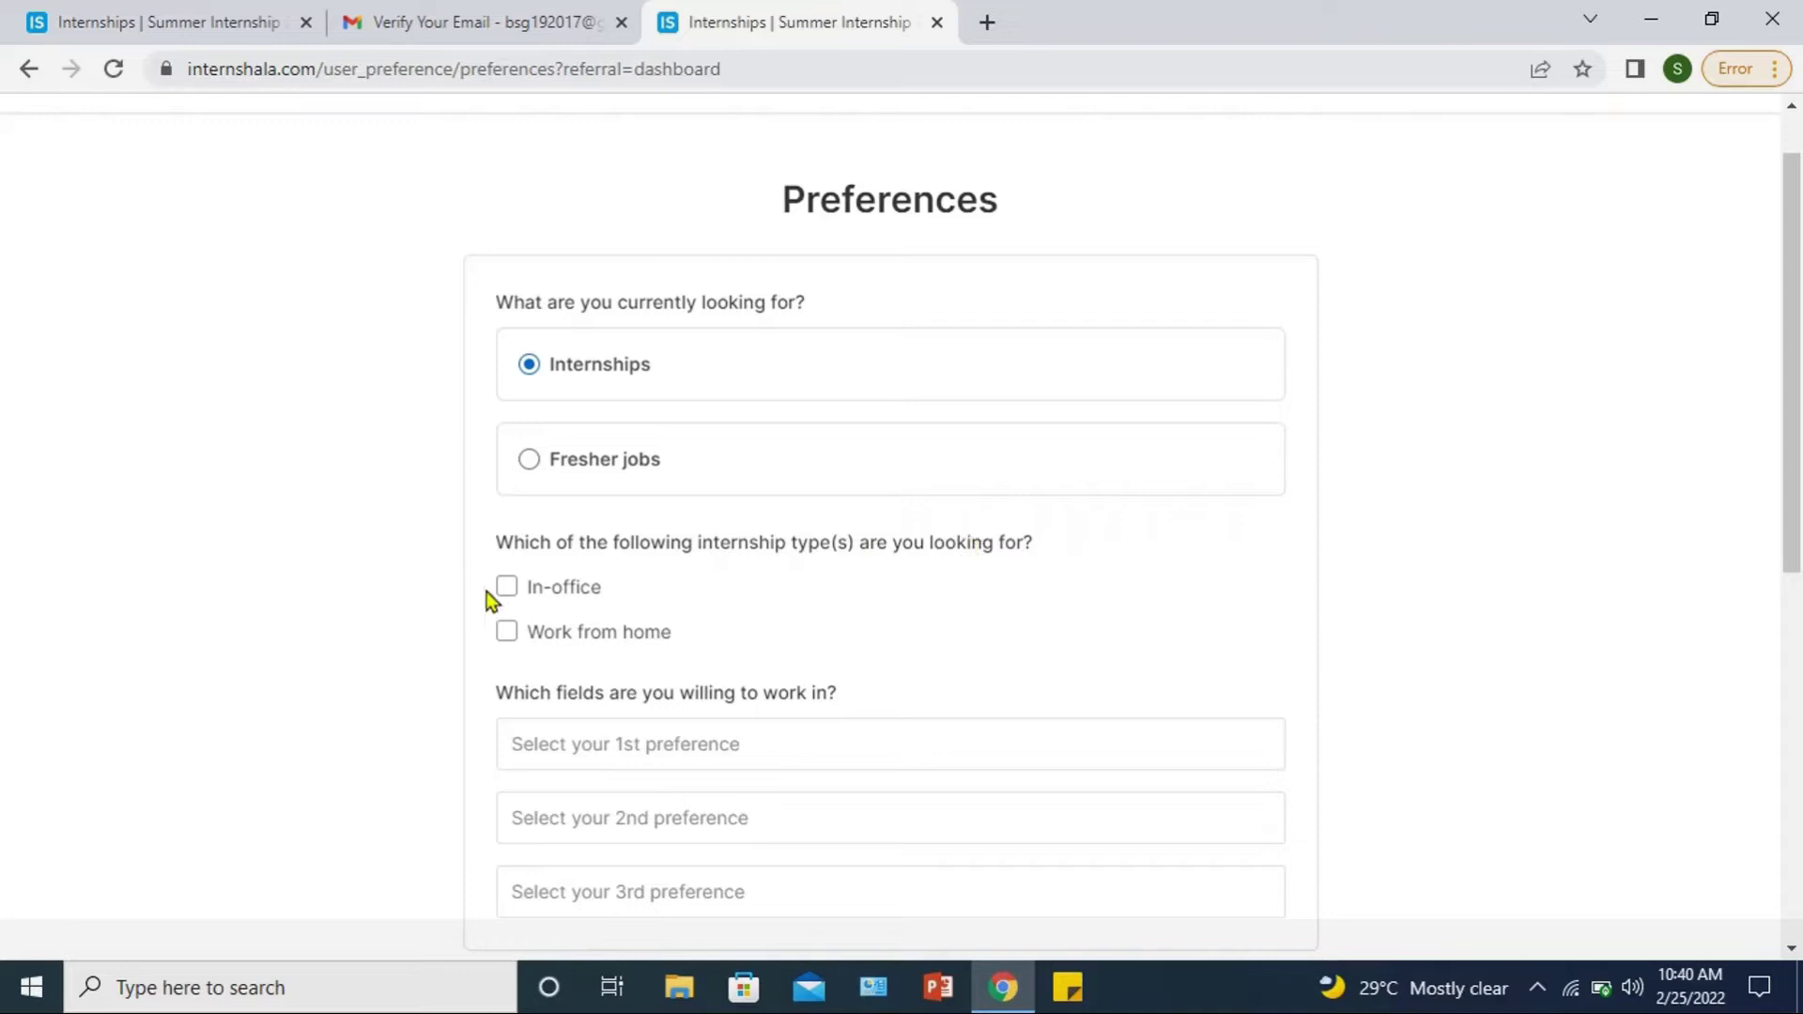
Step: Tick both Work from home and In-office as internship types
left_click(509, 635)
left_click(506, 589)
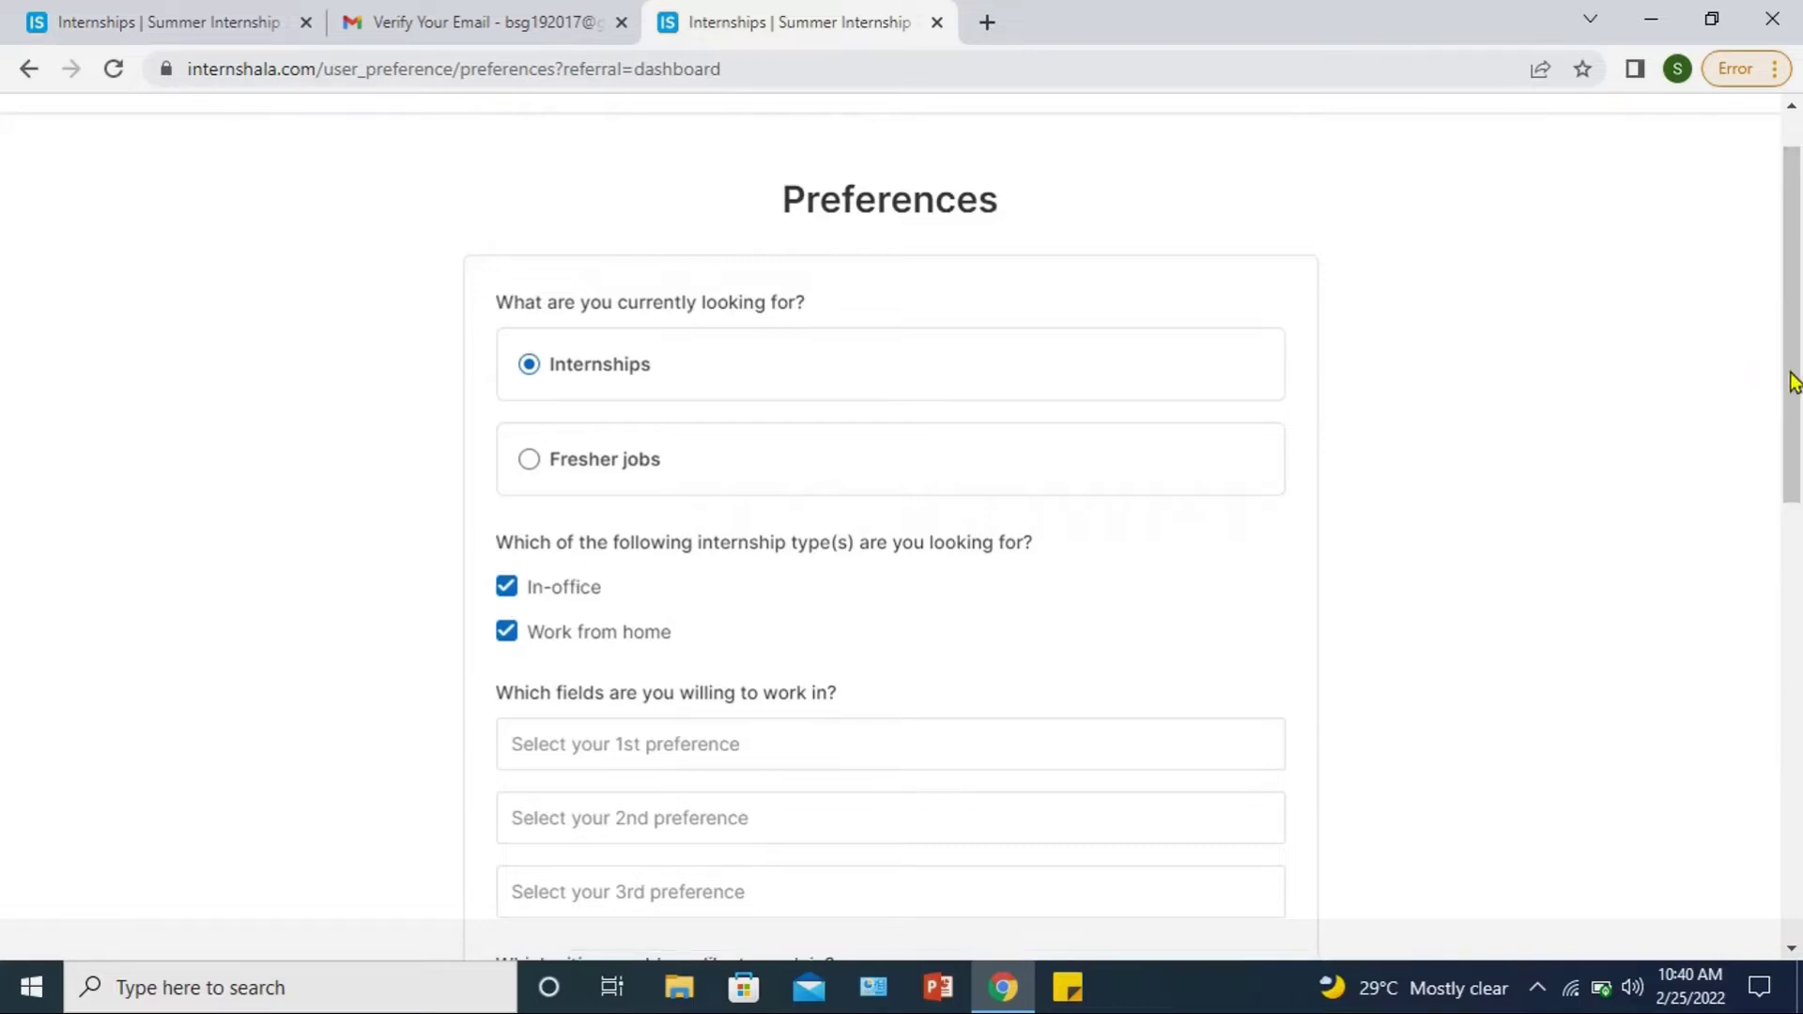
left_click_drag(1793, 397, 1796, 495)
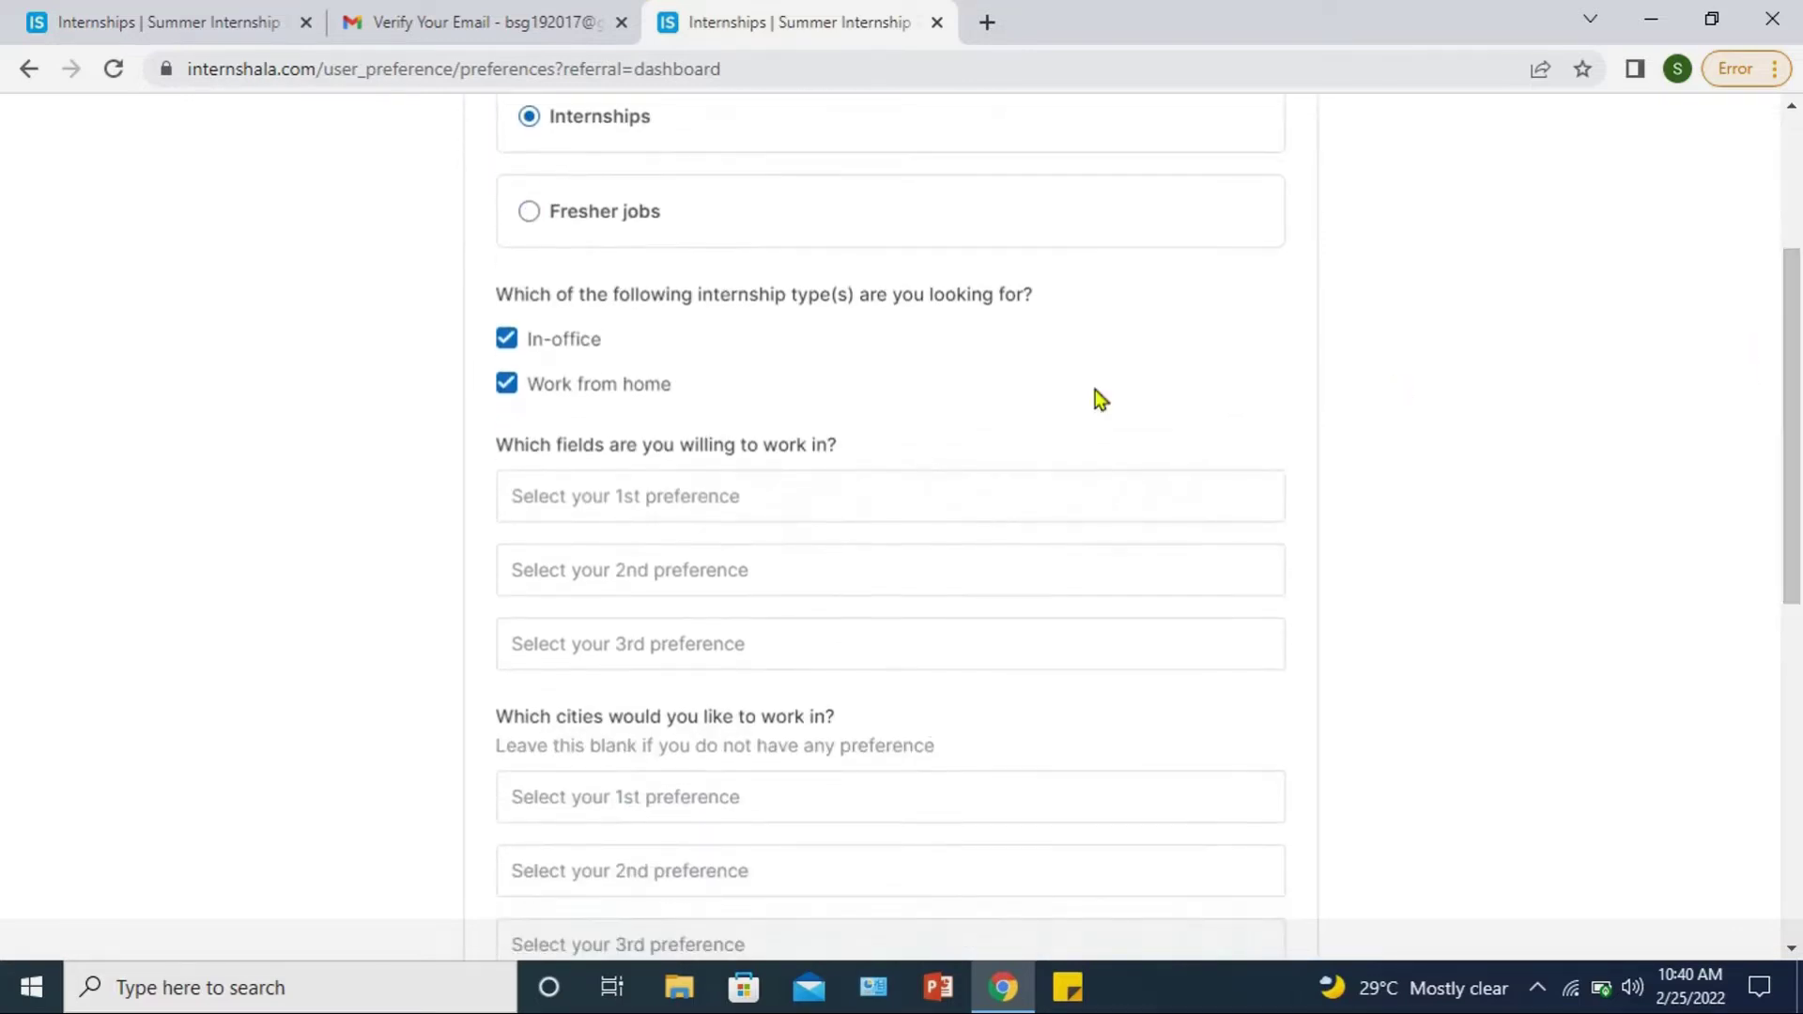
Step: Choose Programming and Data Entry as the first two preferred fields
left_click(740, 505)
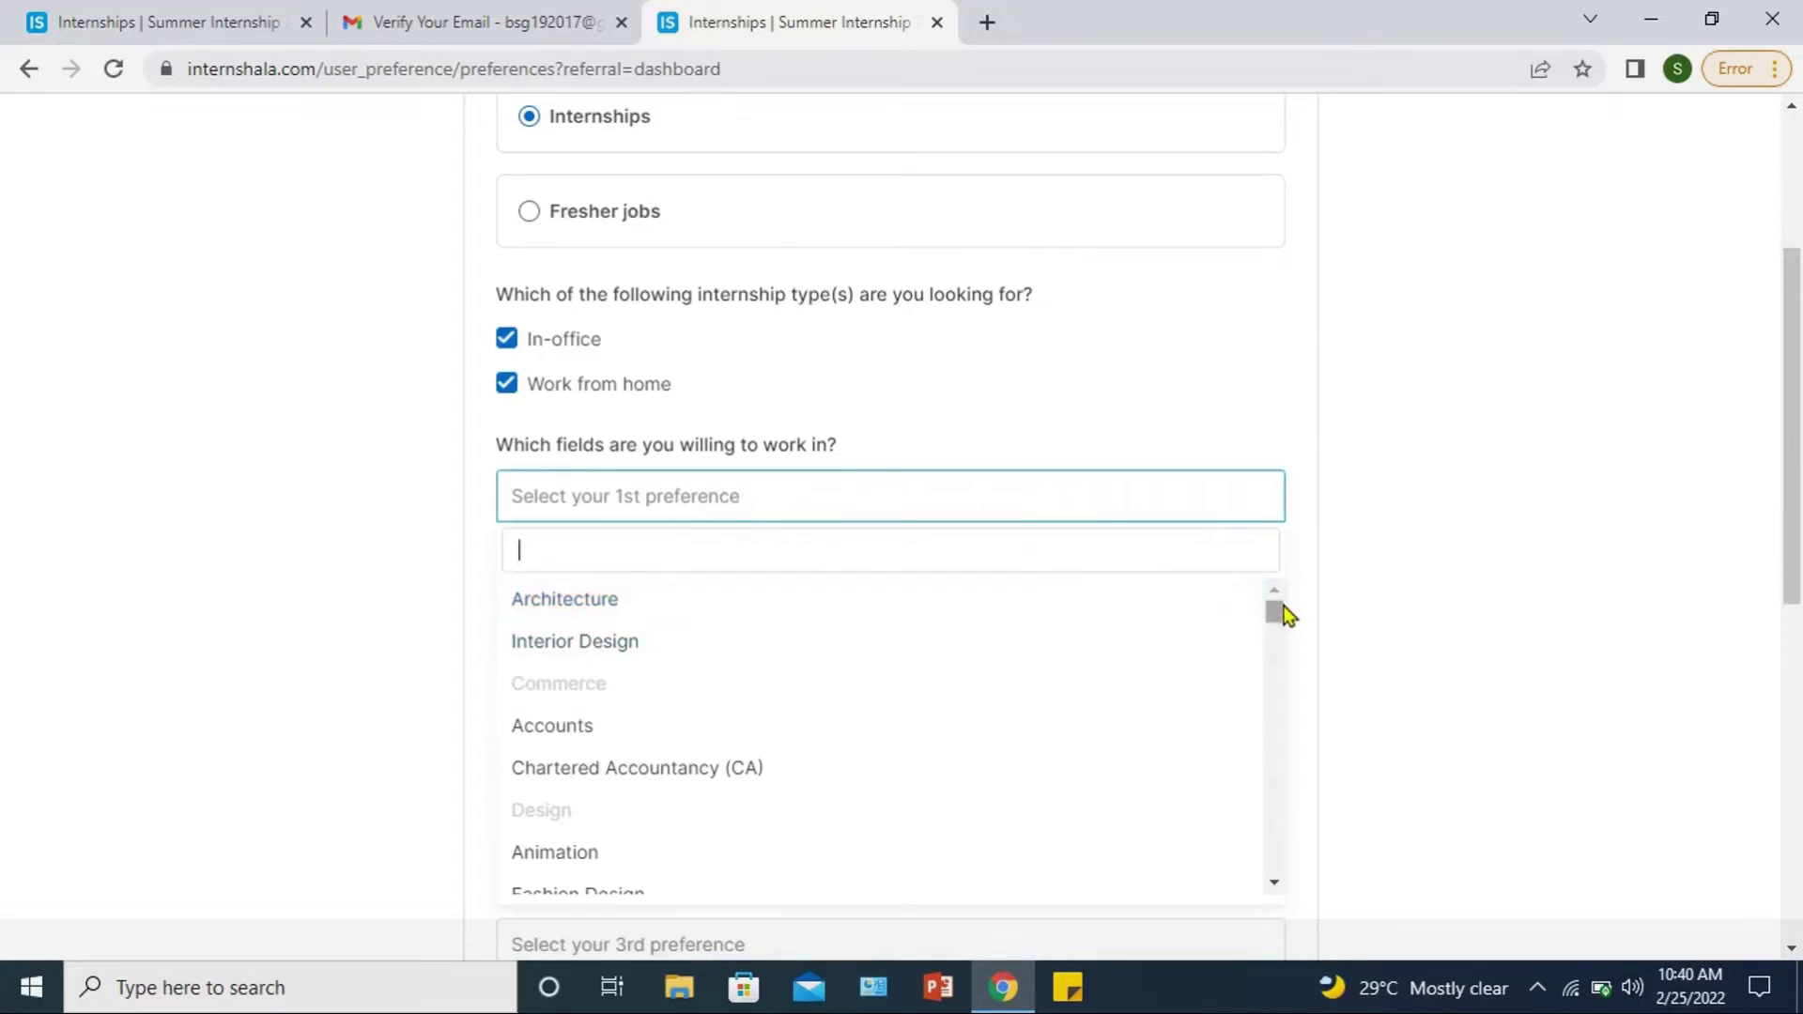
left_click_drag(1279, 611, 1275, 696)
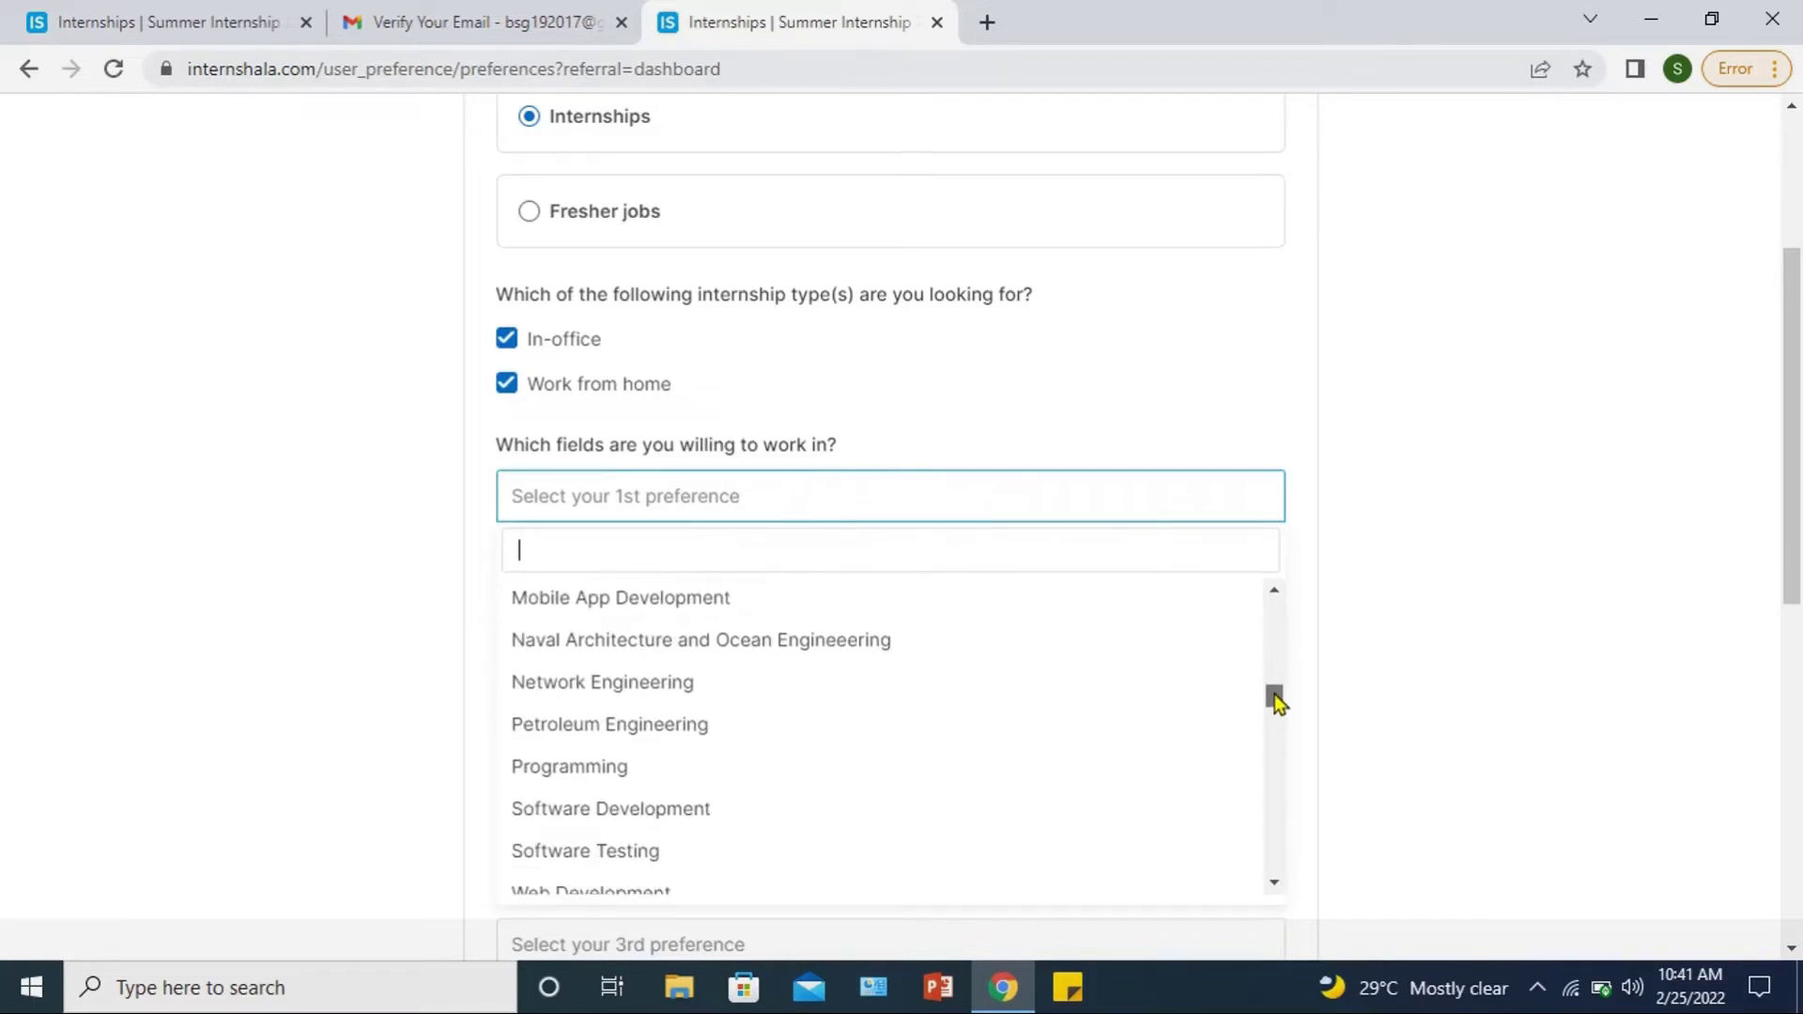
left_click(625, 768)
left_click(746, 591)
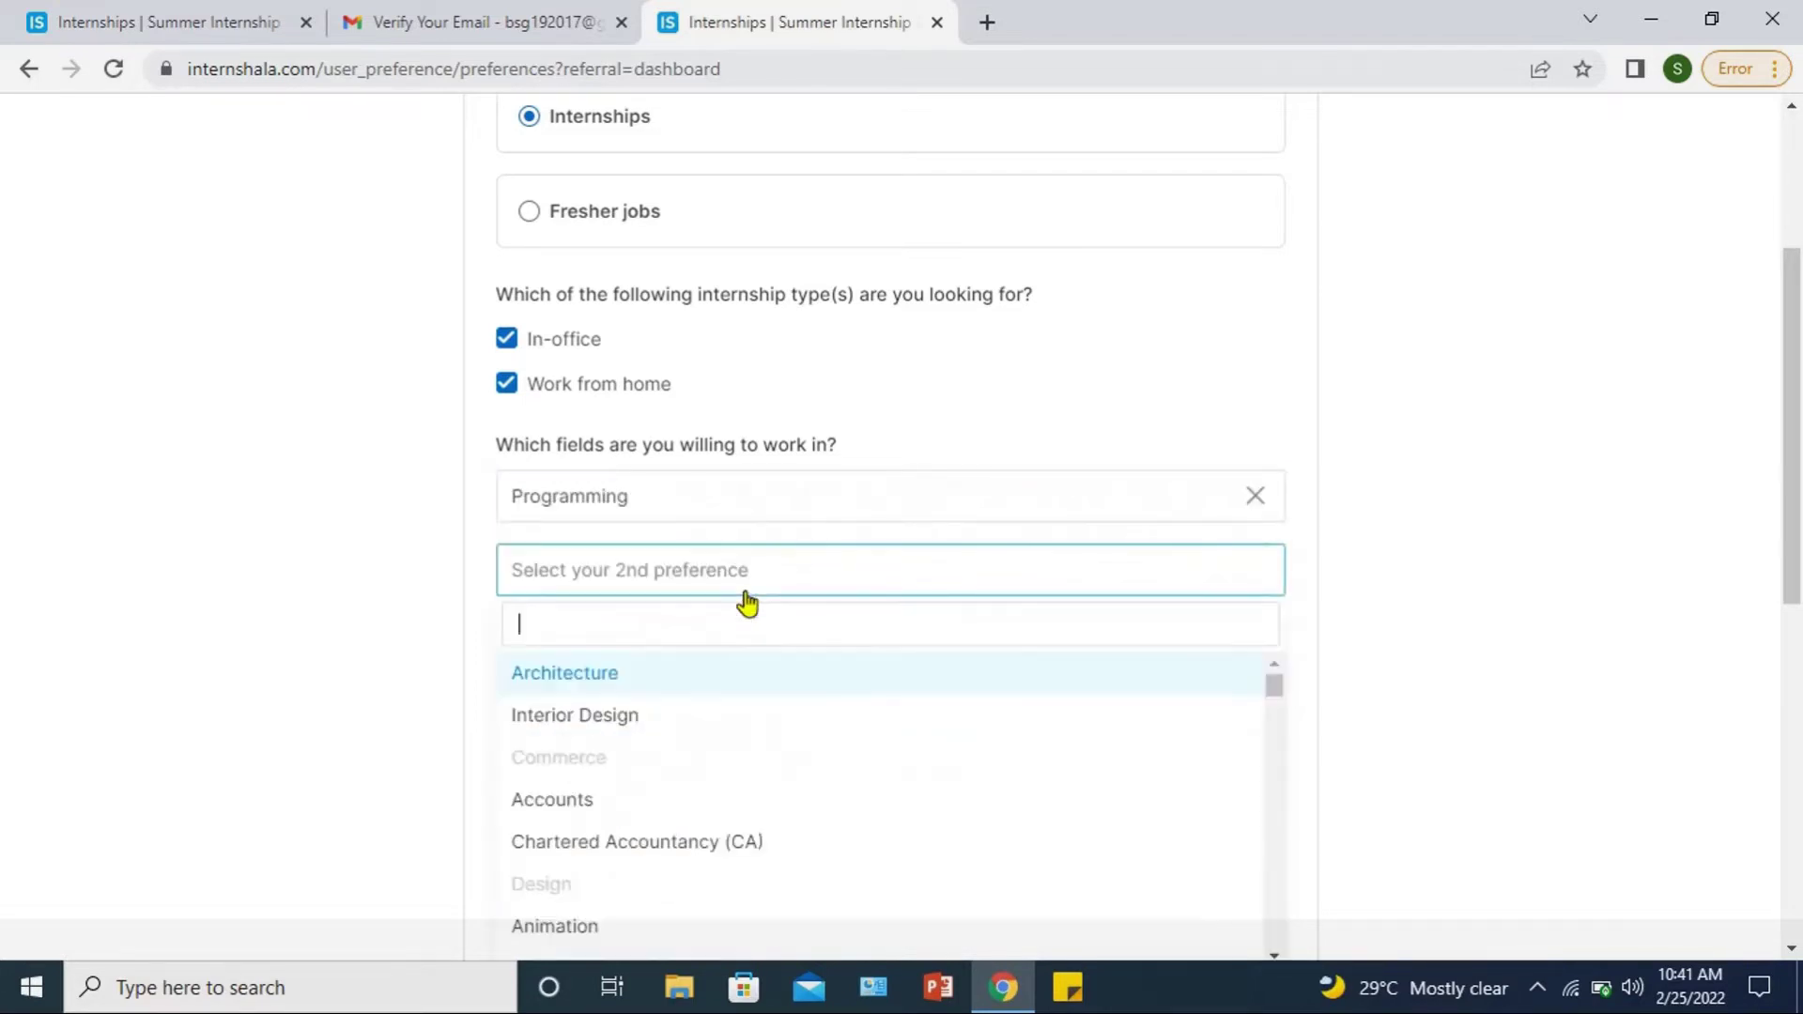
left_click_drag(1273, 688, 1299, 791)
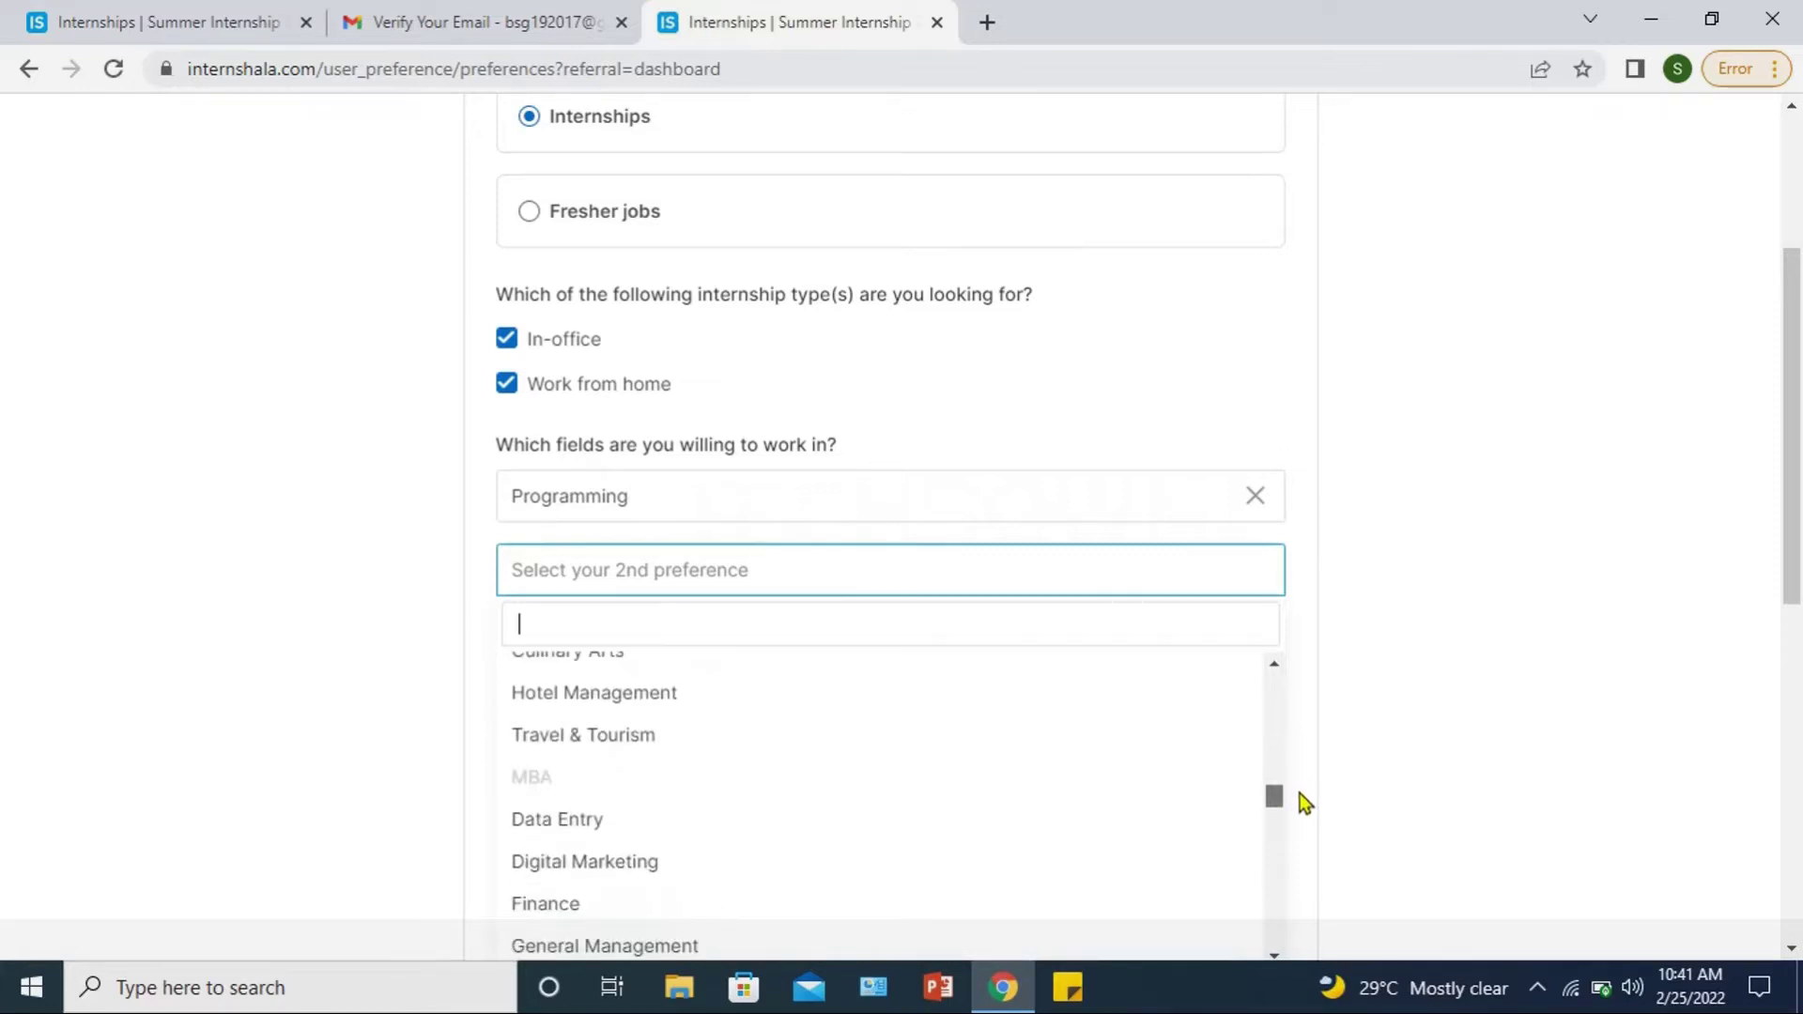
left_click(560, 821)
Step: Choose Operations and Human Resources (HR) as the third and fourth fields
left_click(1037, 657)
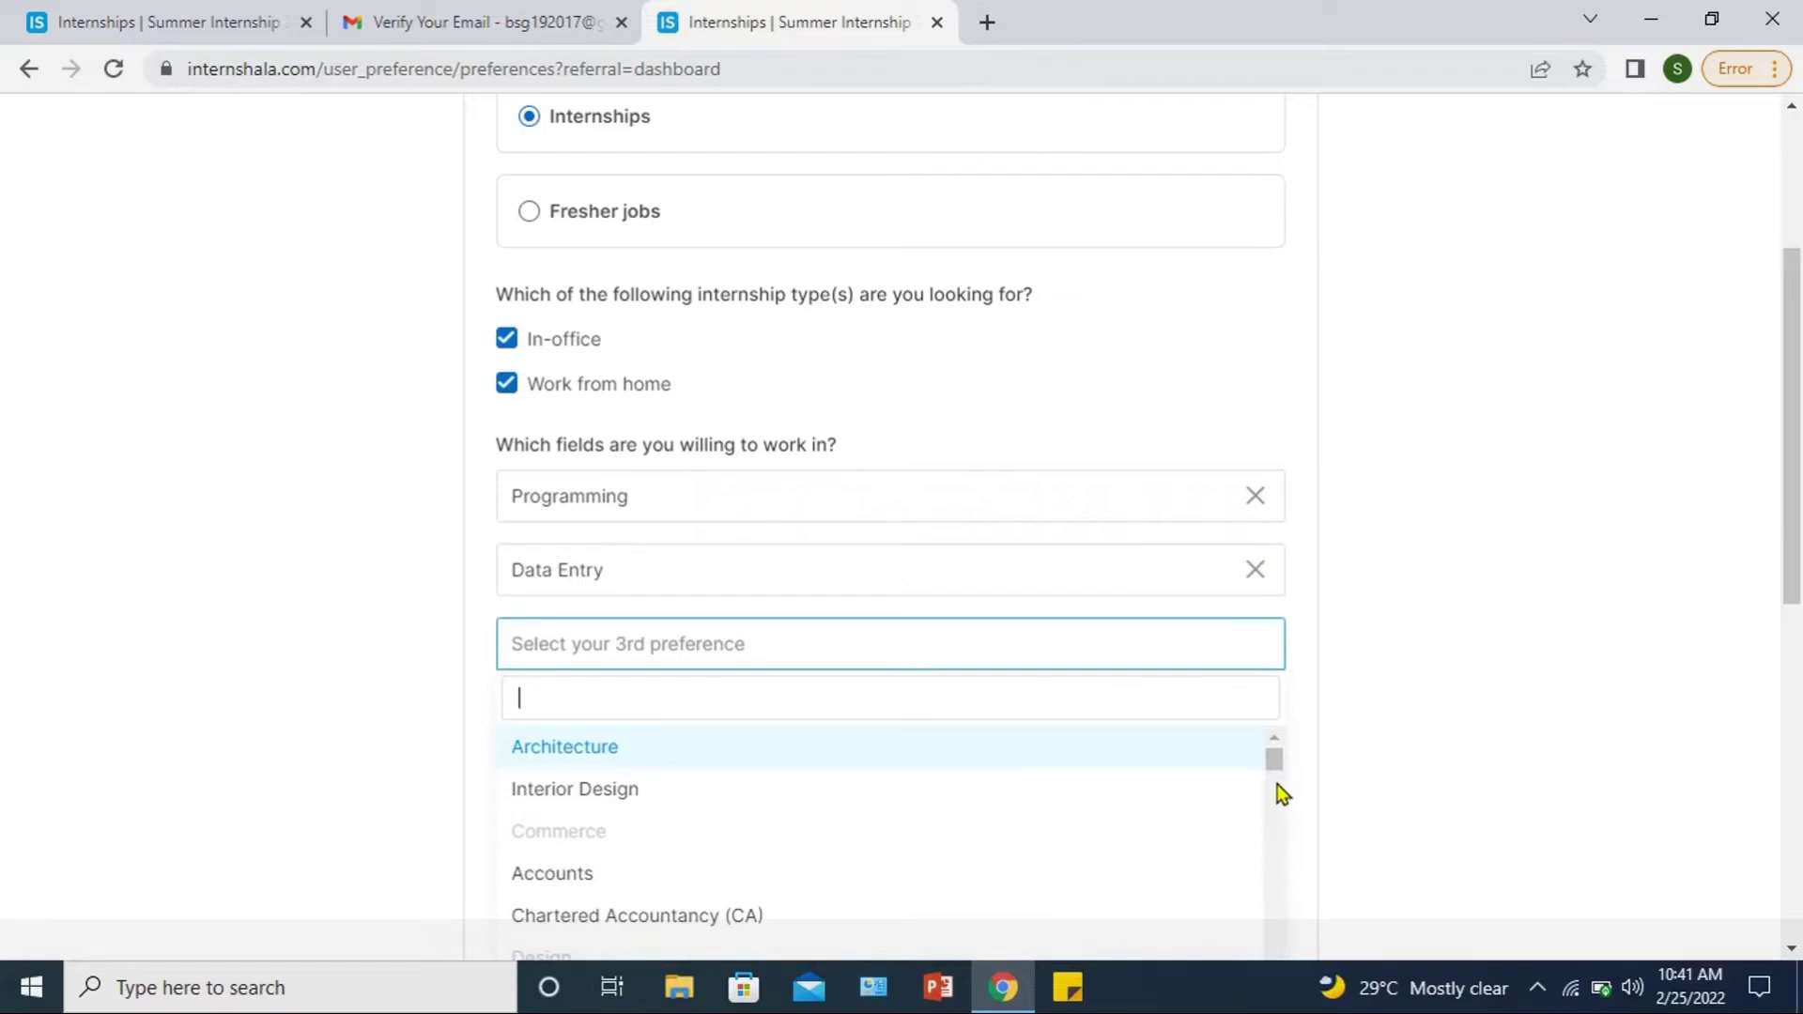
left_click_drag(1274, 765, 1281, 888)
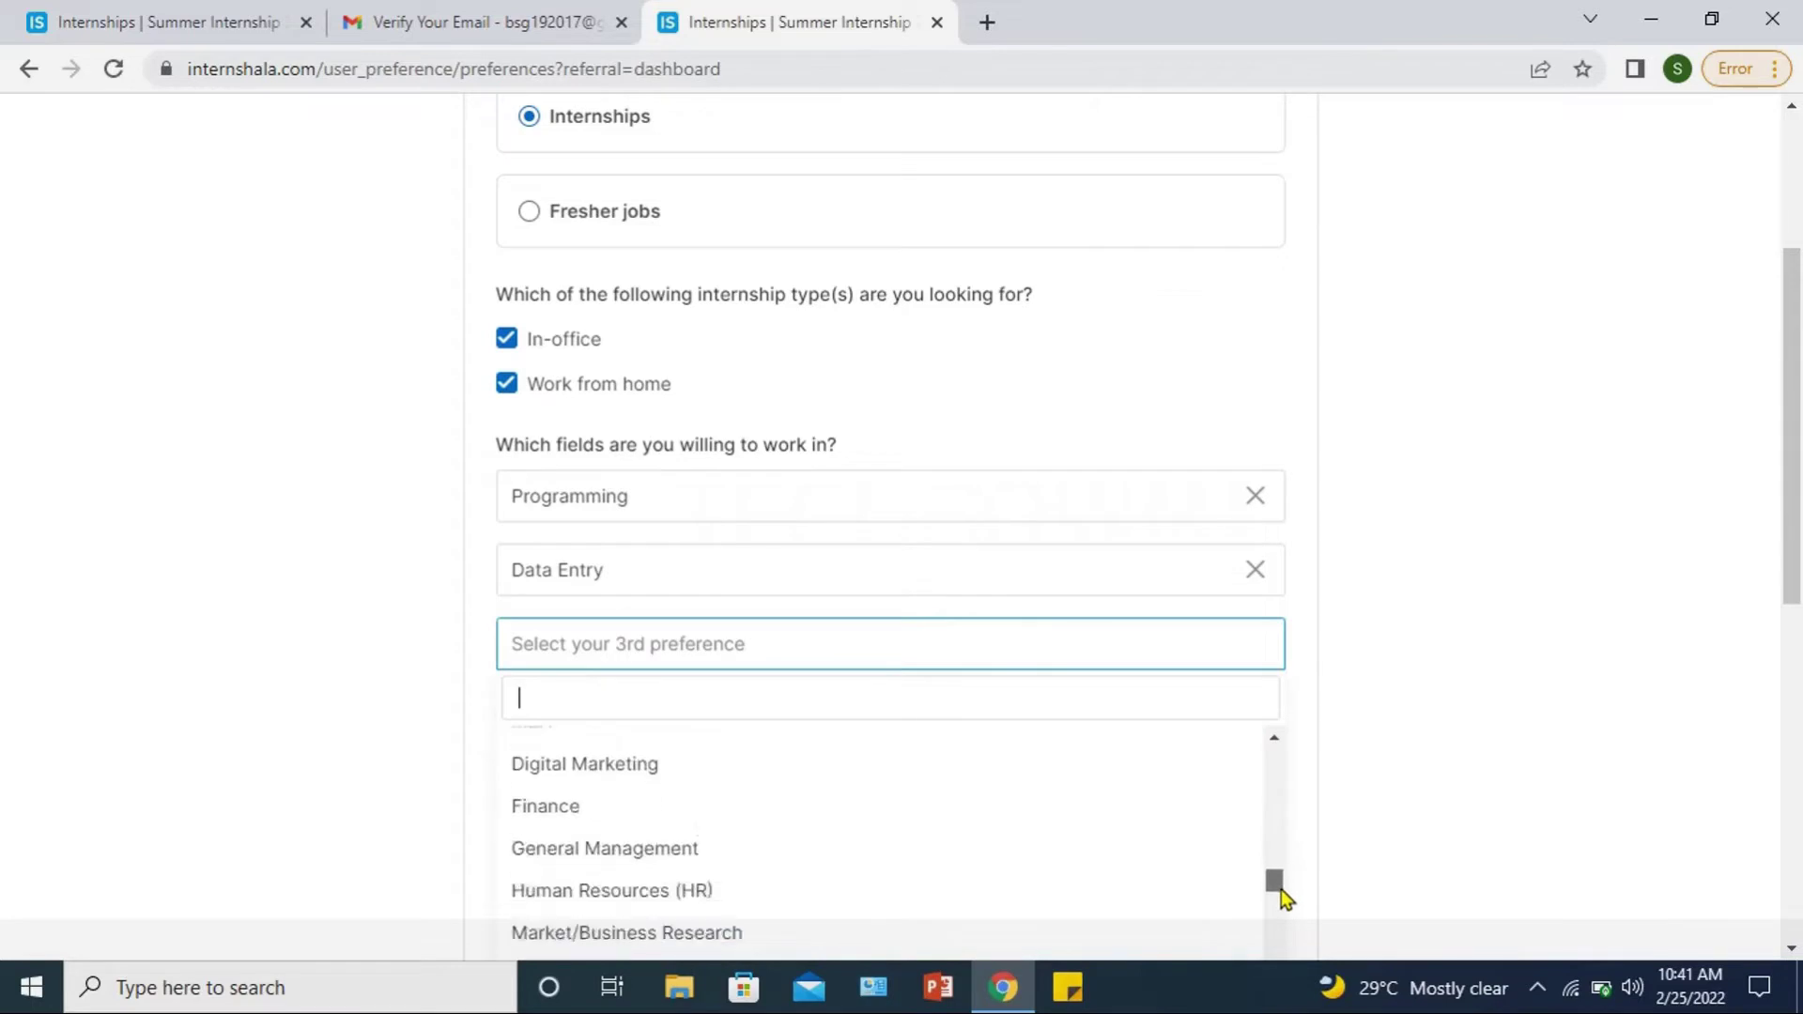
scroll(567, 871, "down", 2)
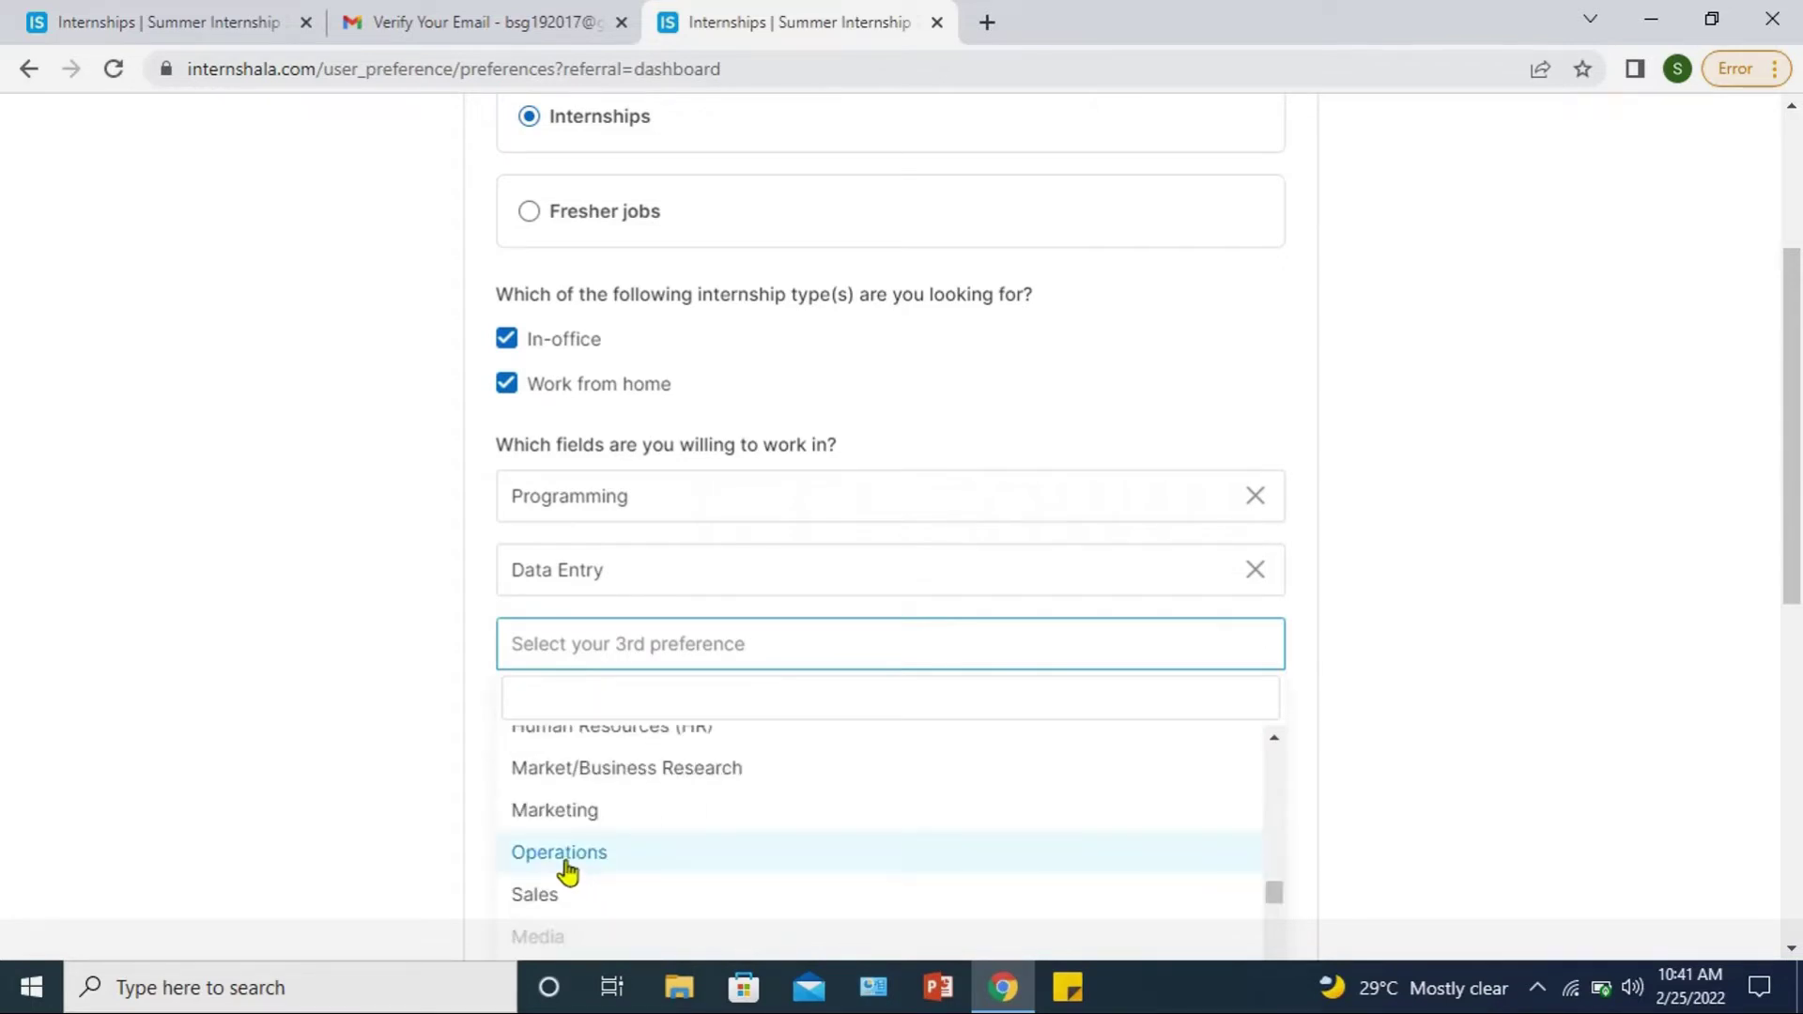
left_click(559, 852)
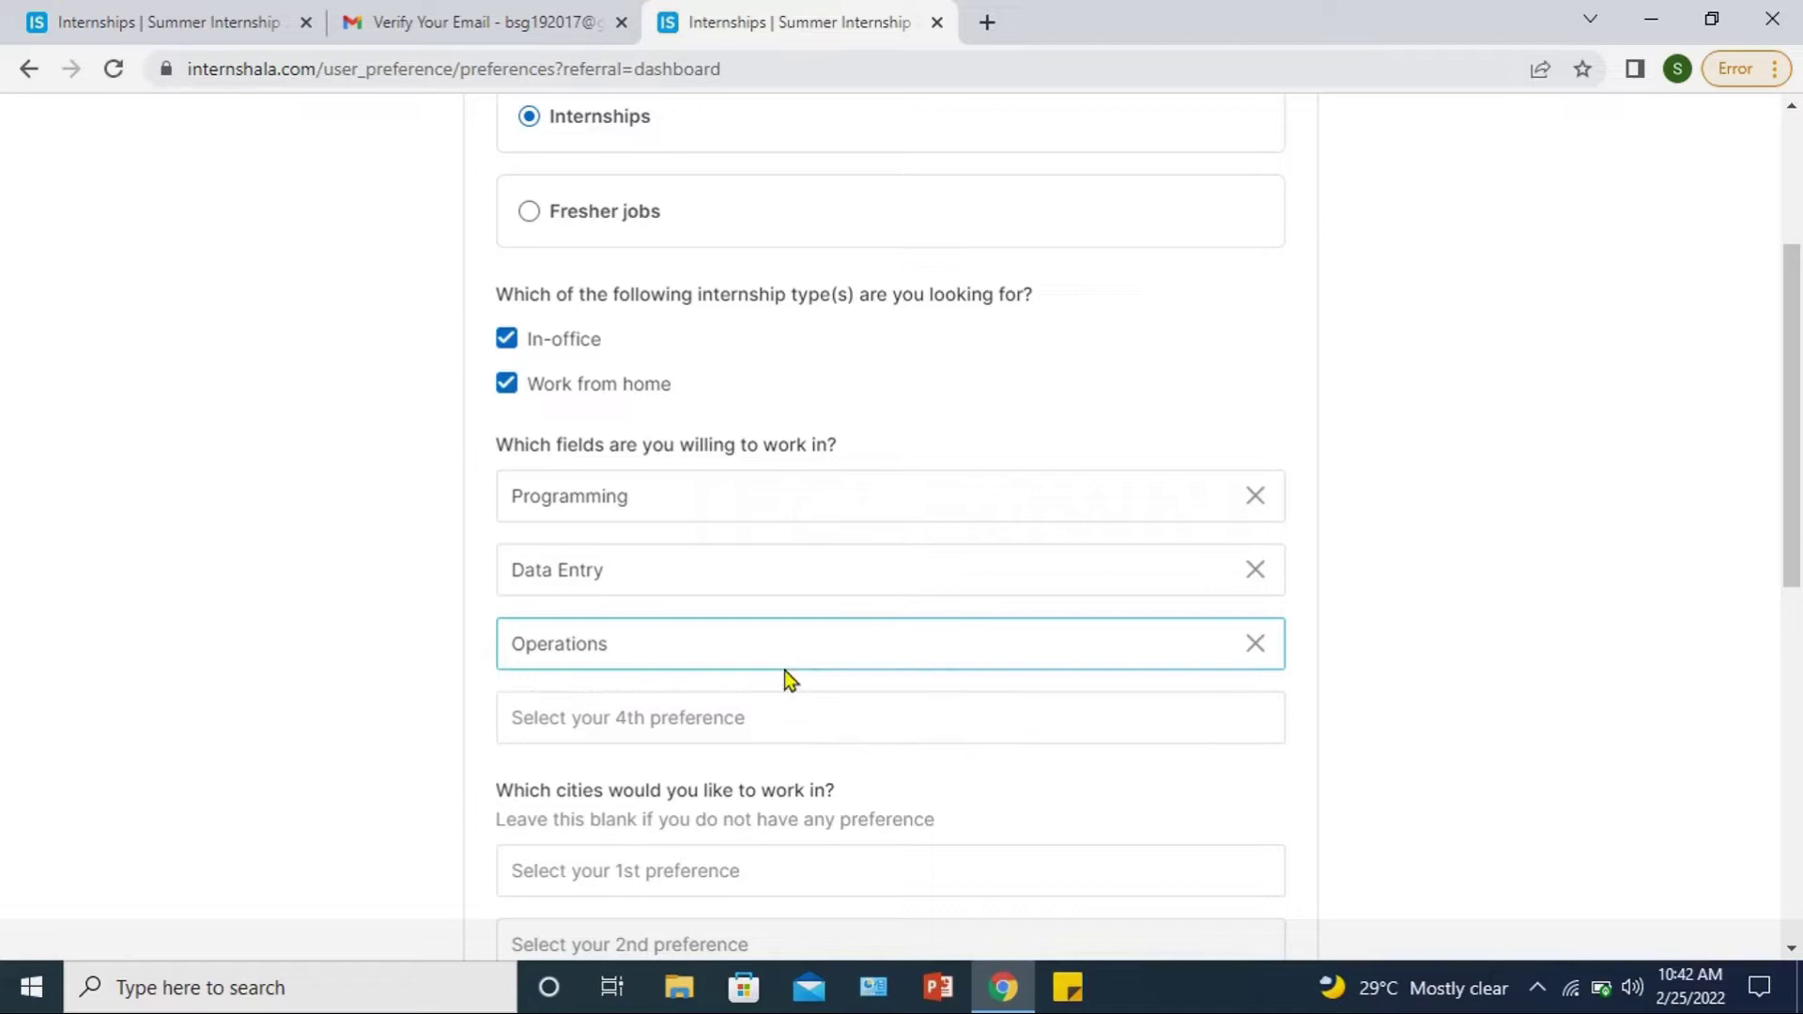
left_click(748, 729)
scroll(636, 793, "down", 3)
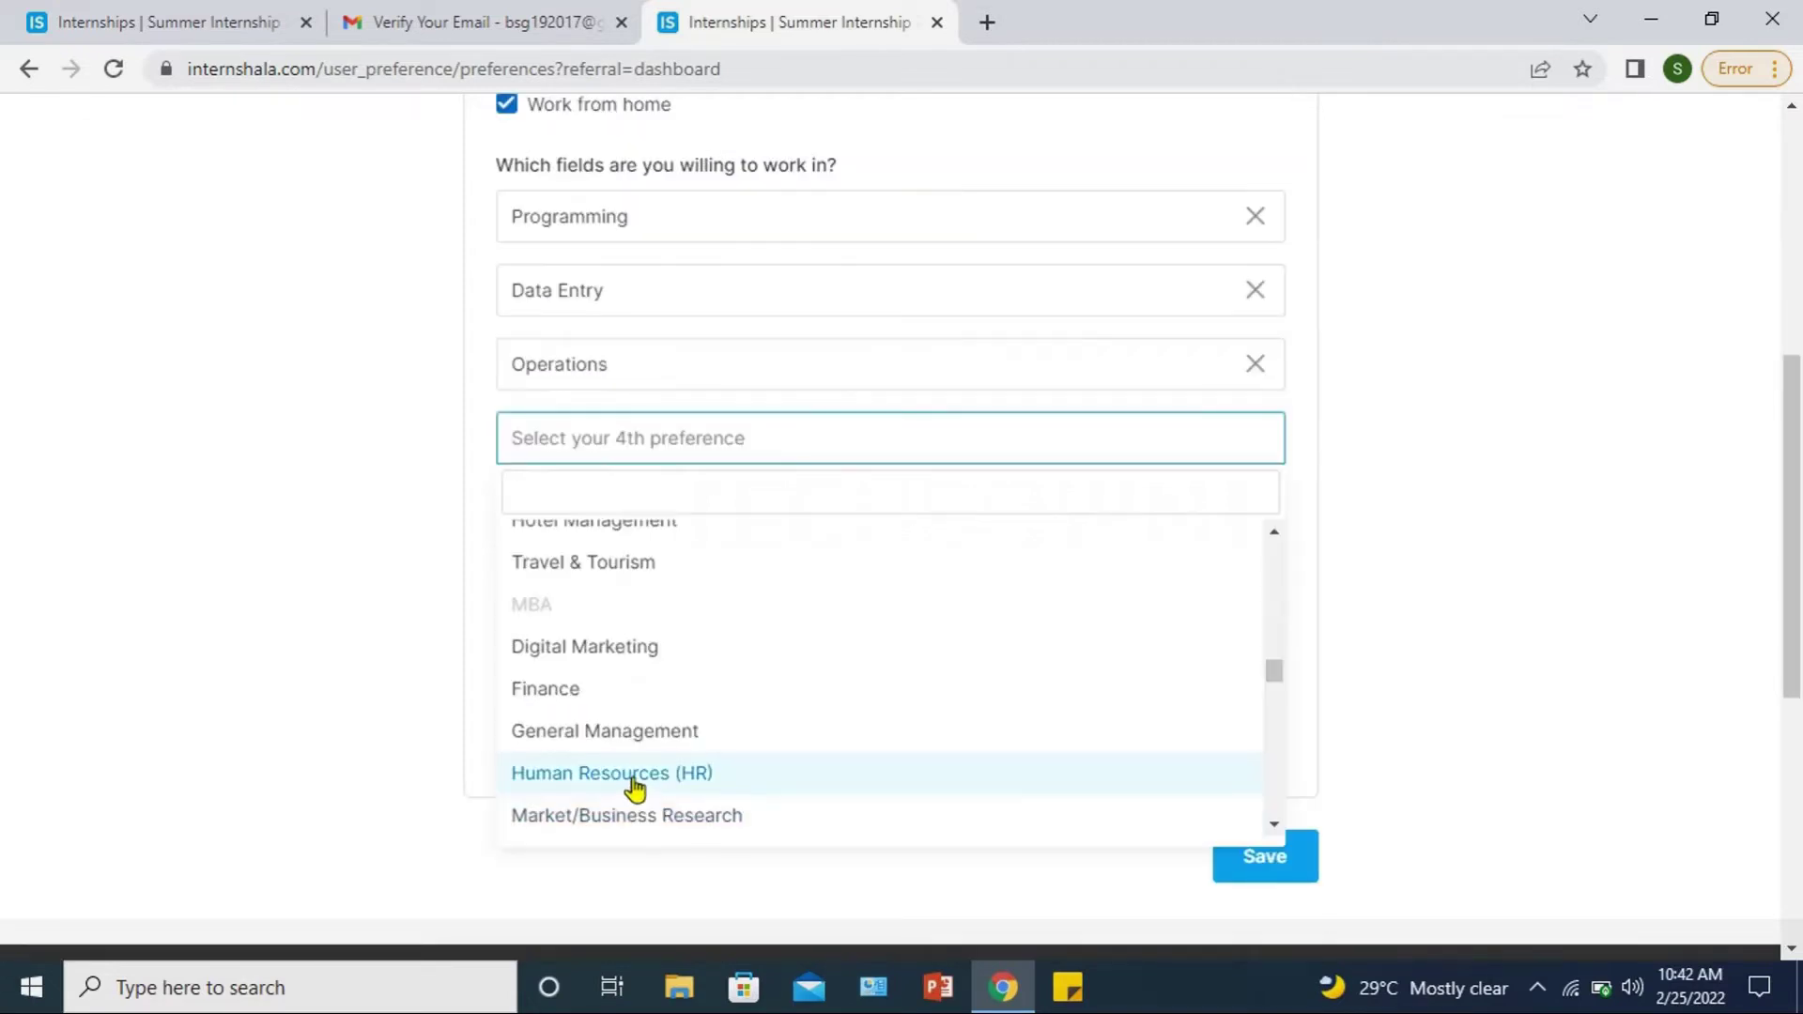
left_click(635, 785)
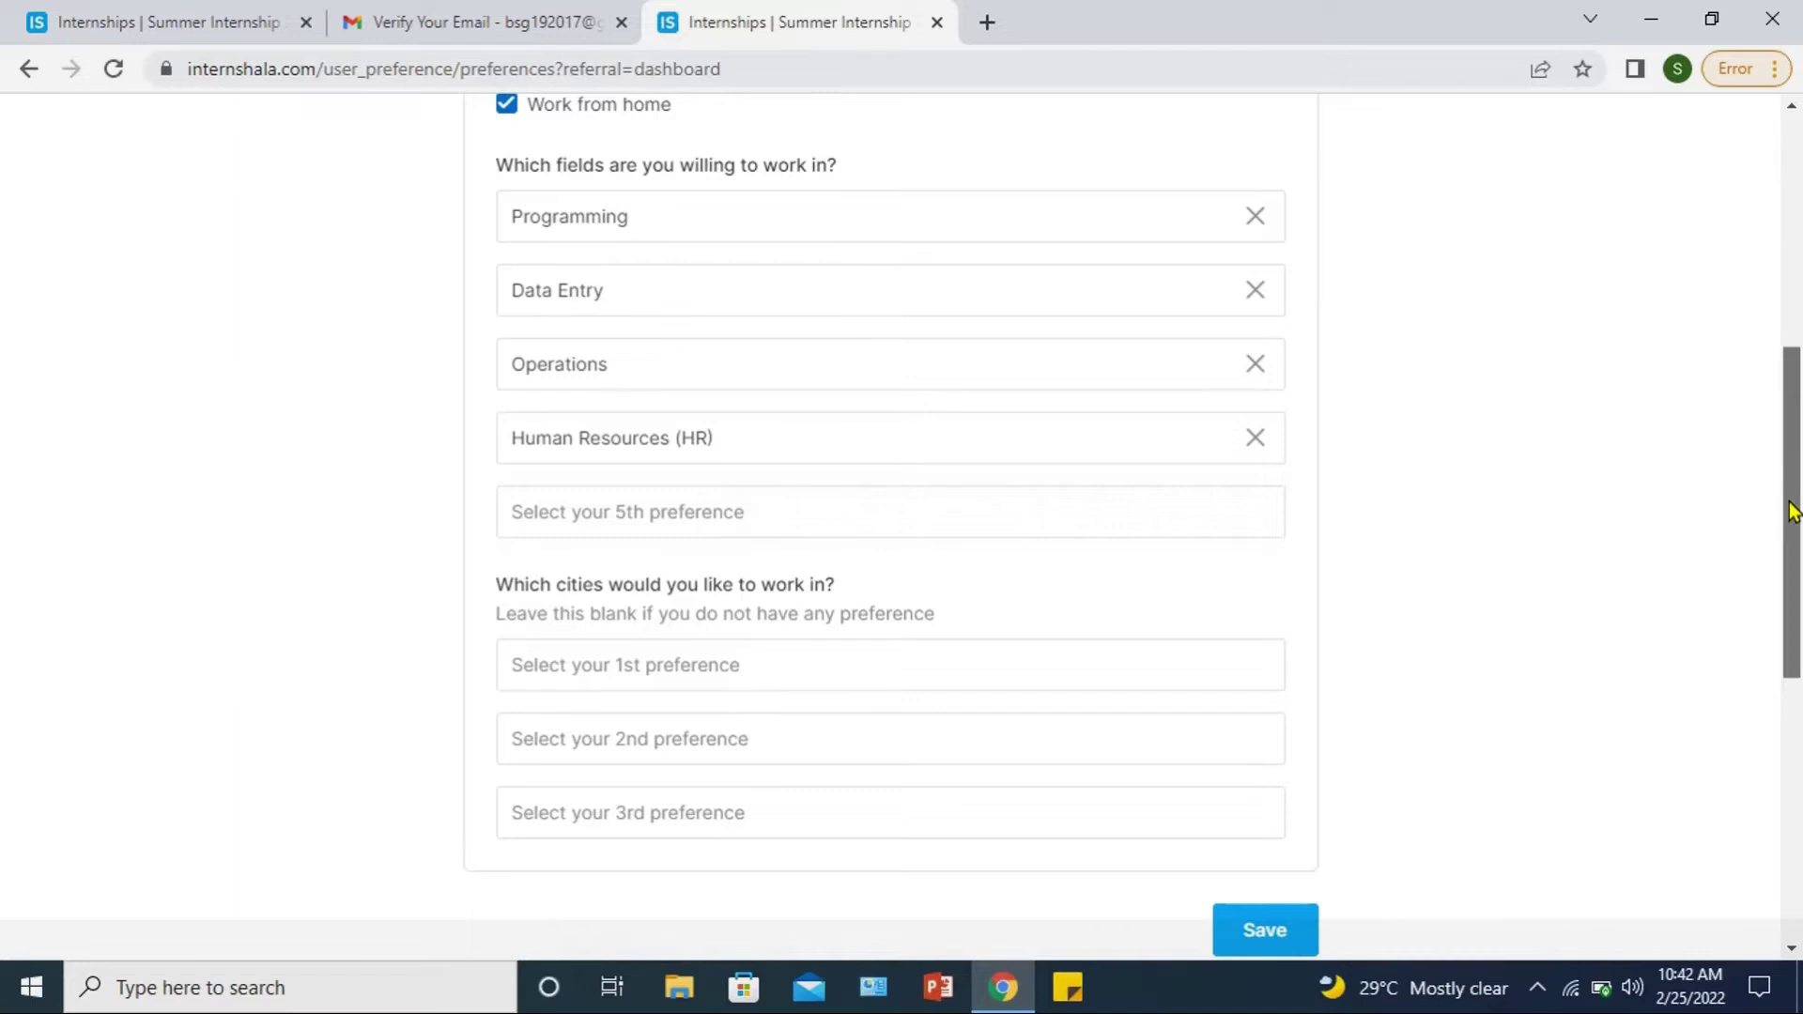
Step: Pick Chennai and Bangalore as the first two preferred cities and save preferences
scroll(1793, 512, "down", 2)
scroll(1793, 507, "up", 2)
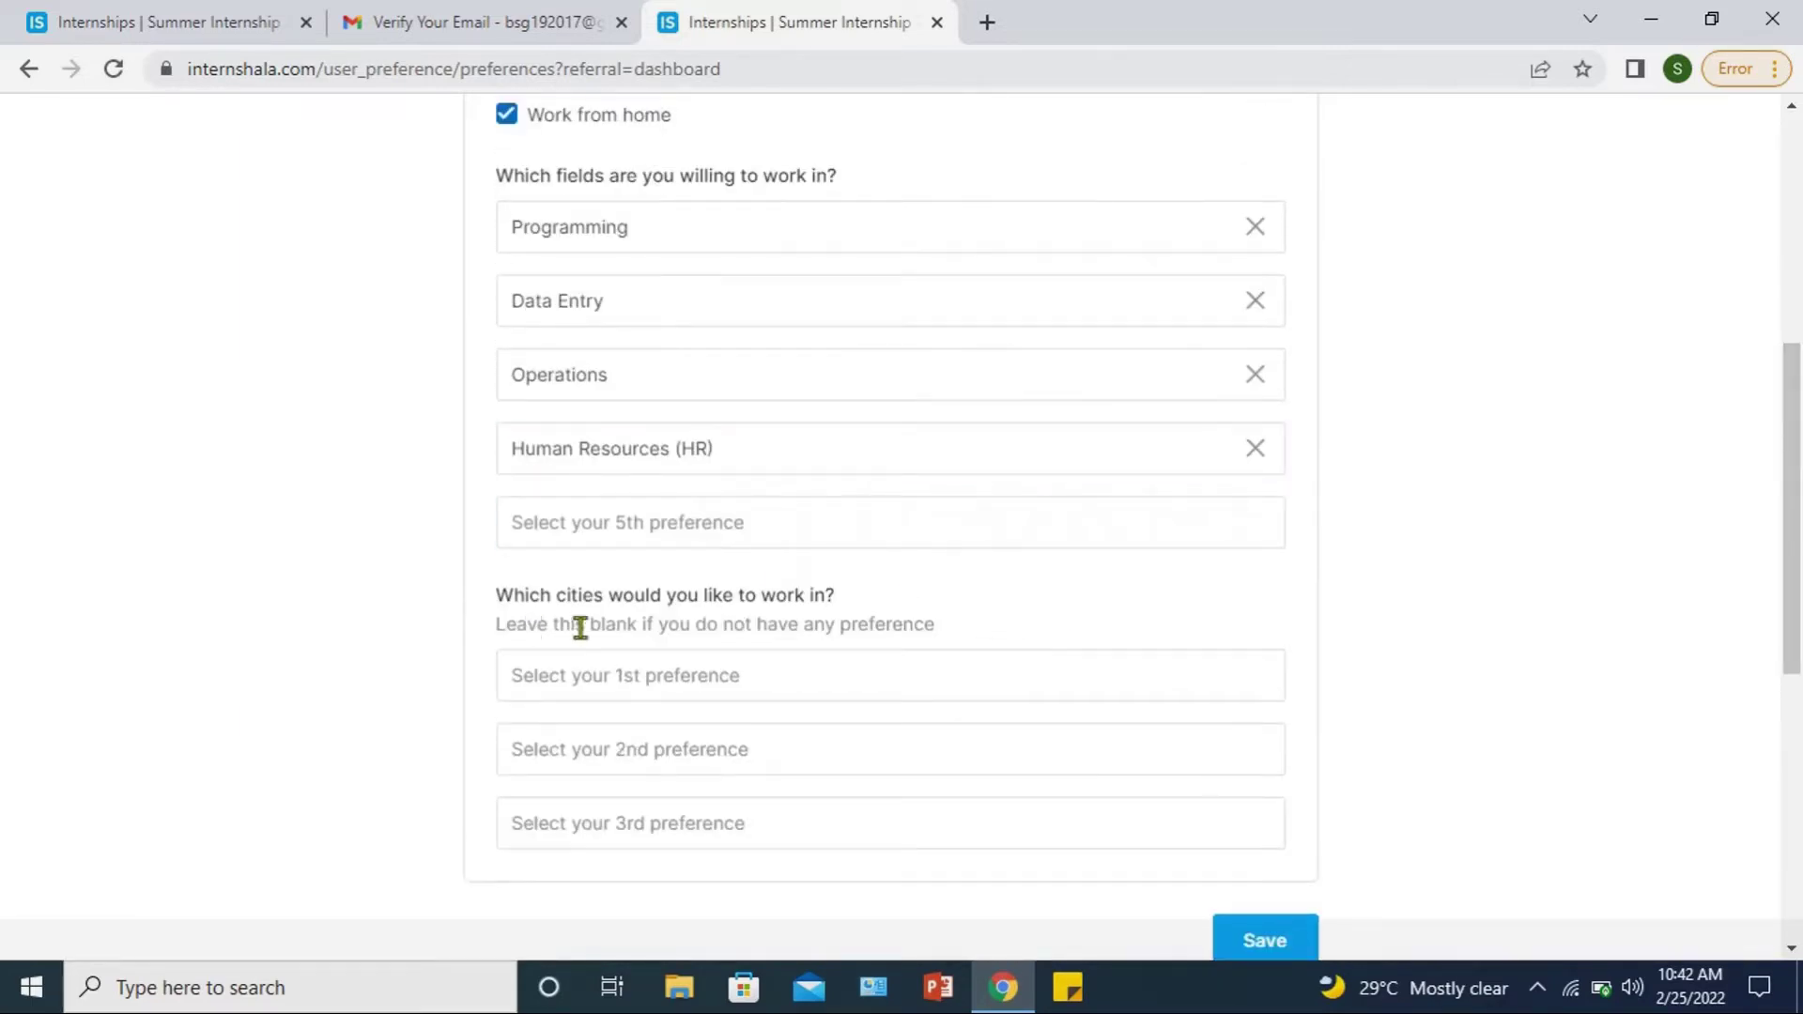
left_click(642, 689)
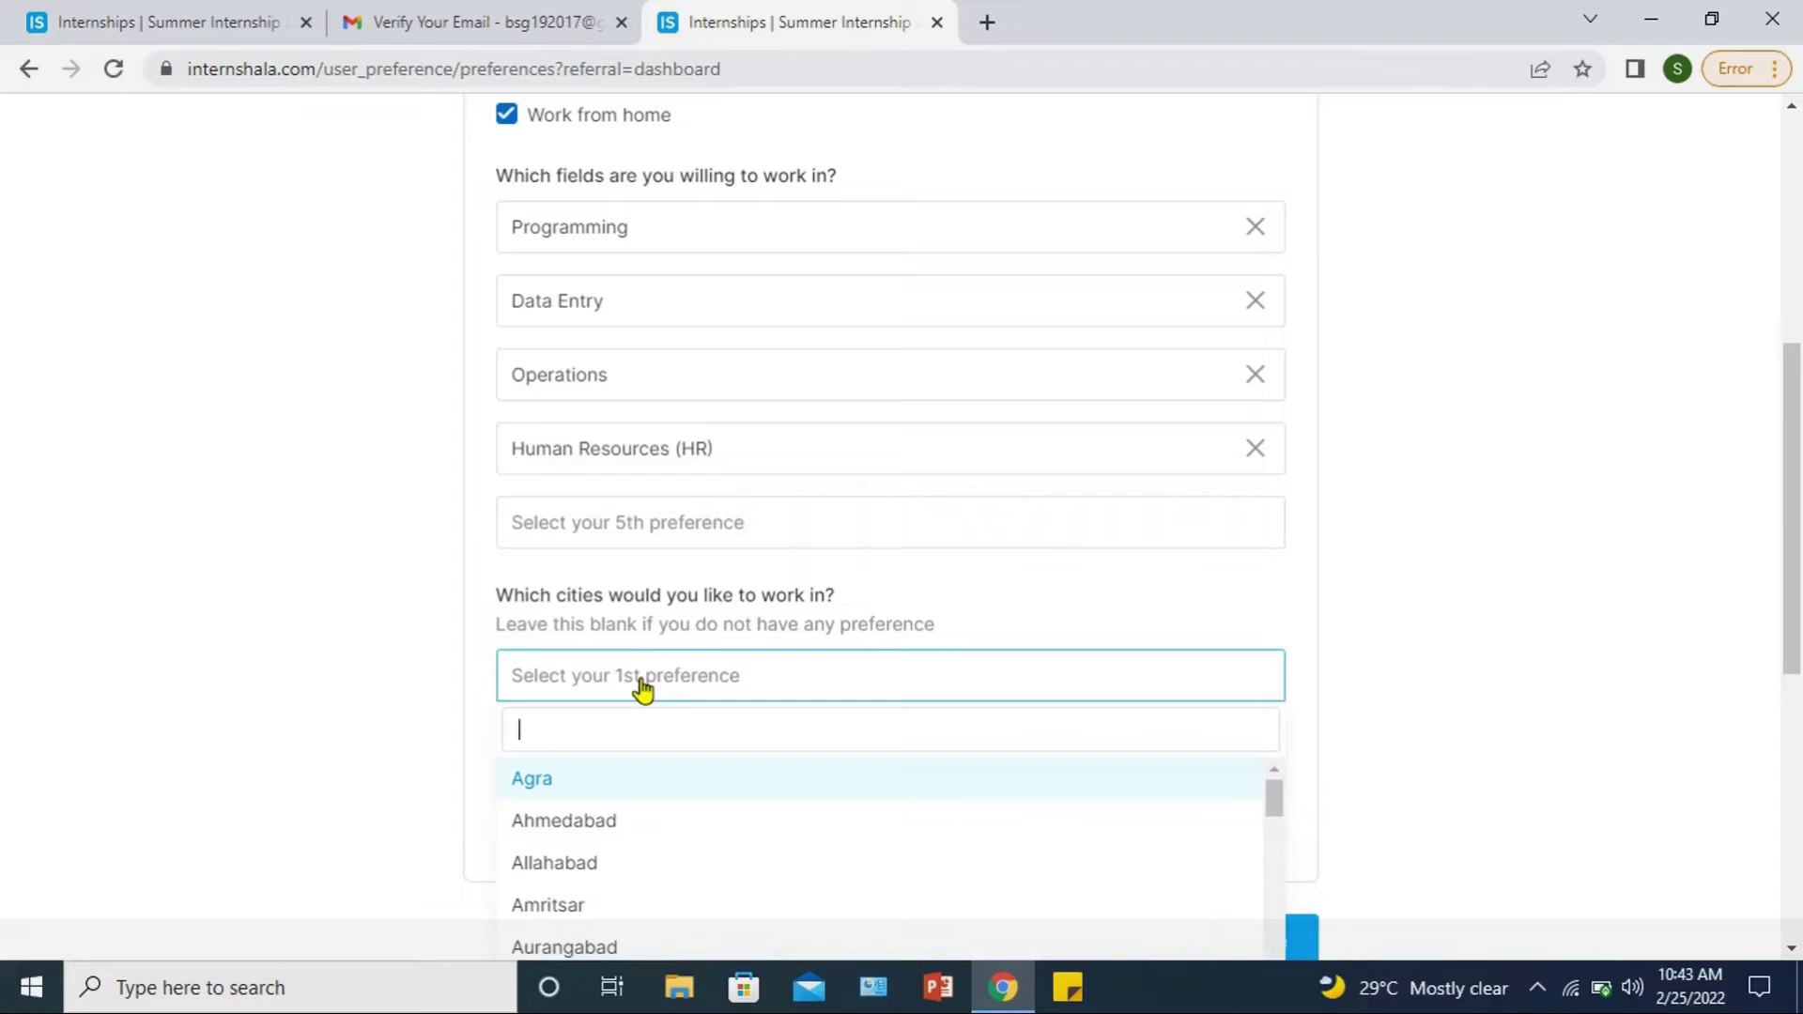
type("chenn")
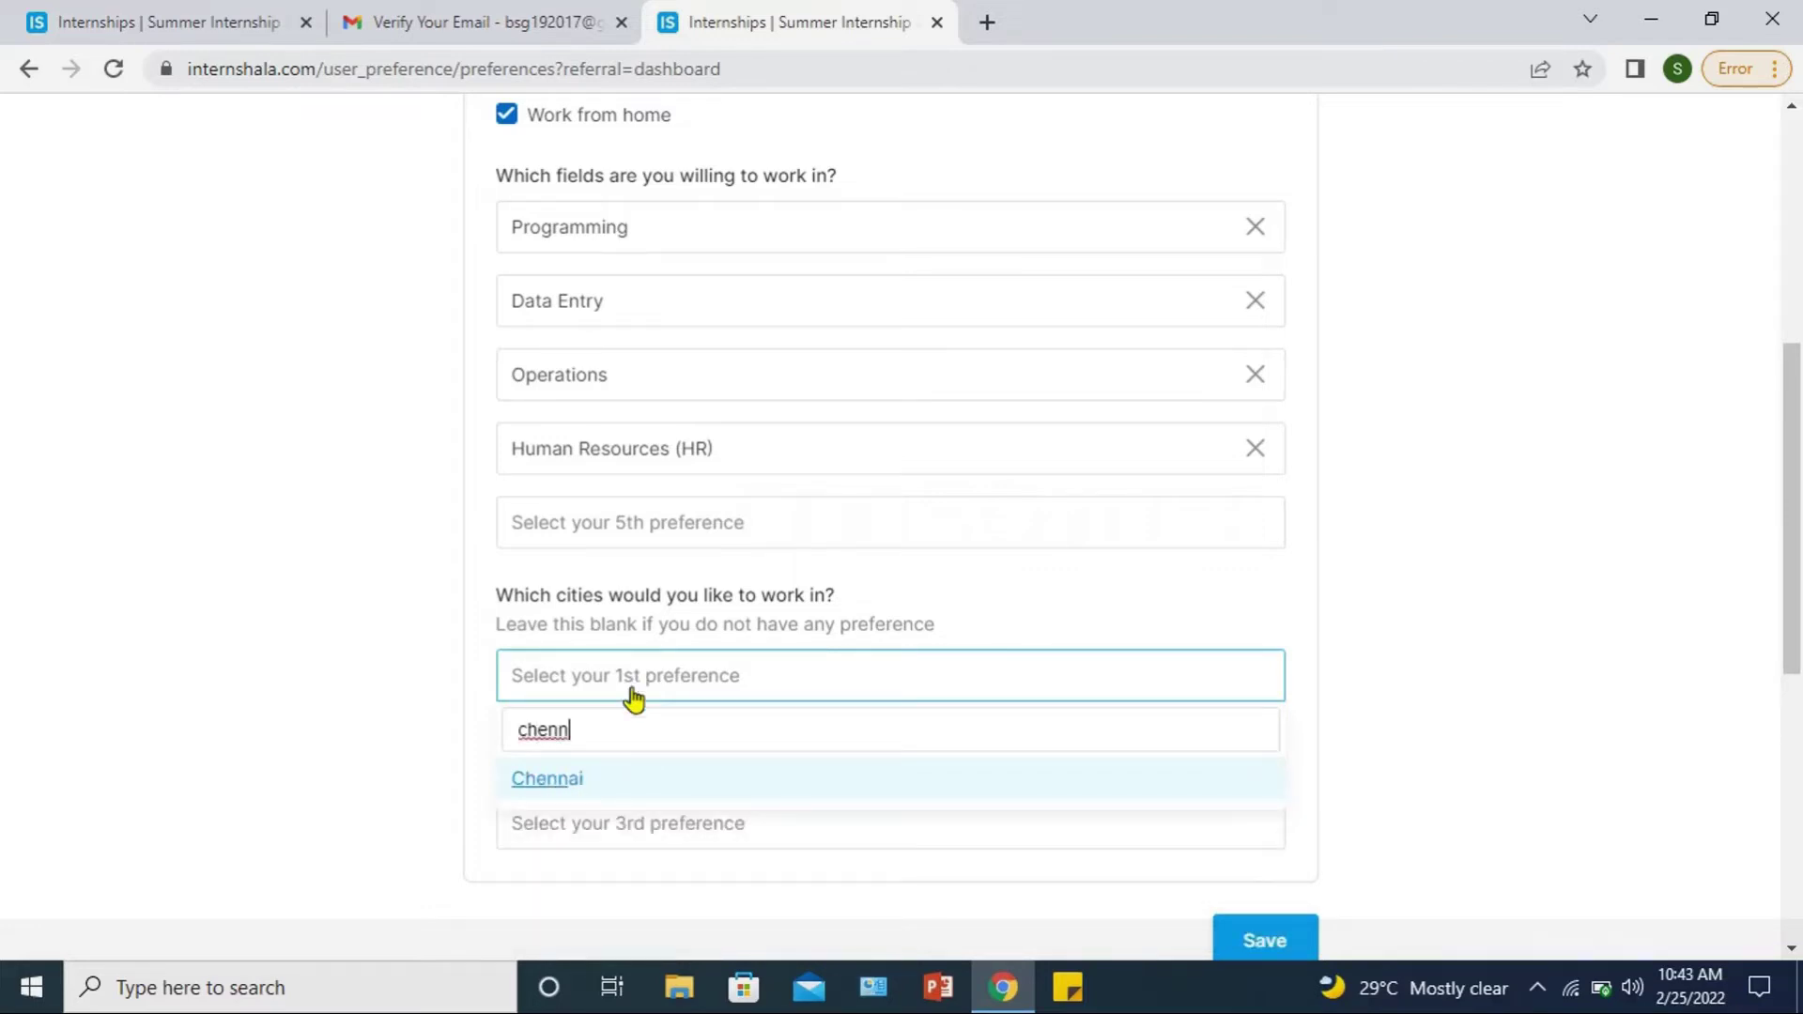
left_click(547, 789)
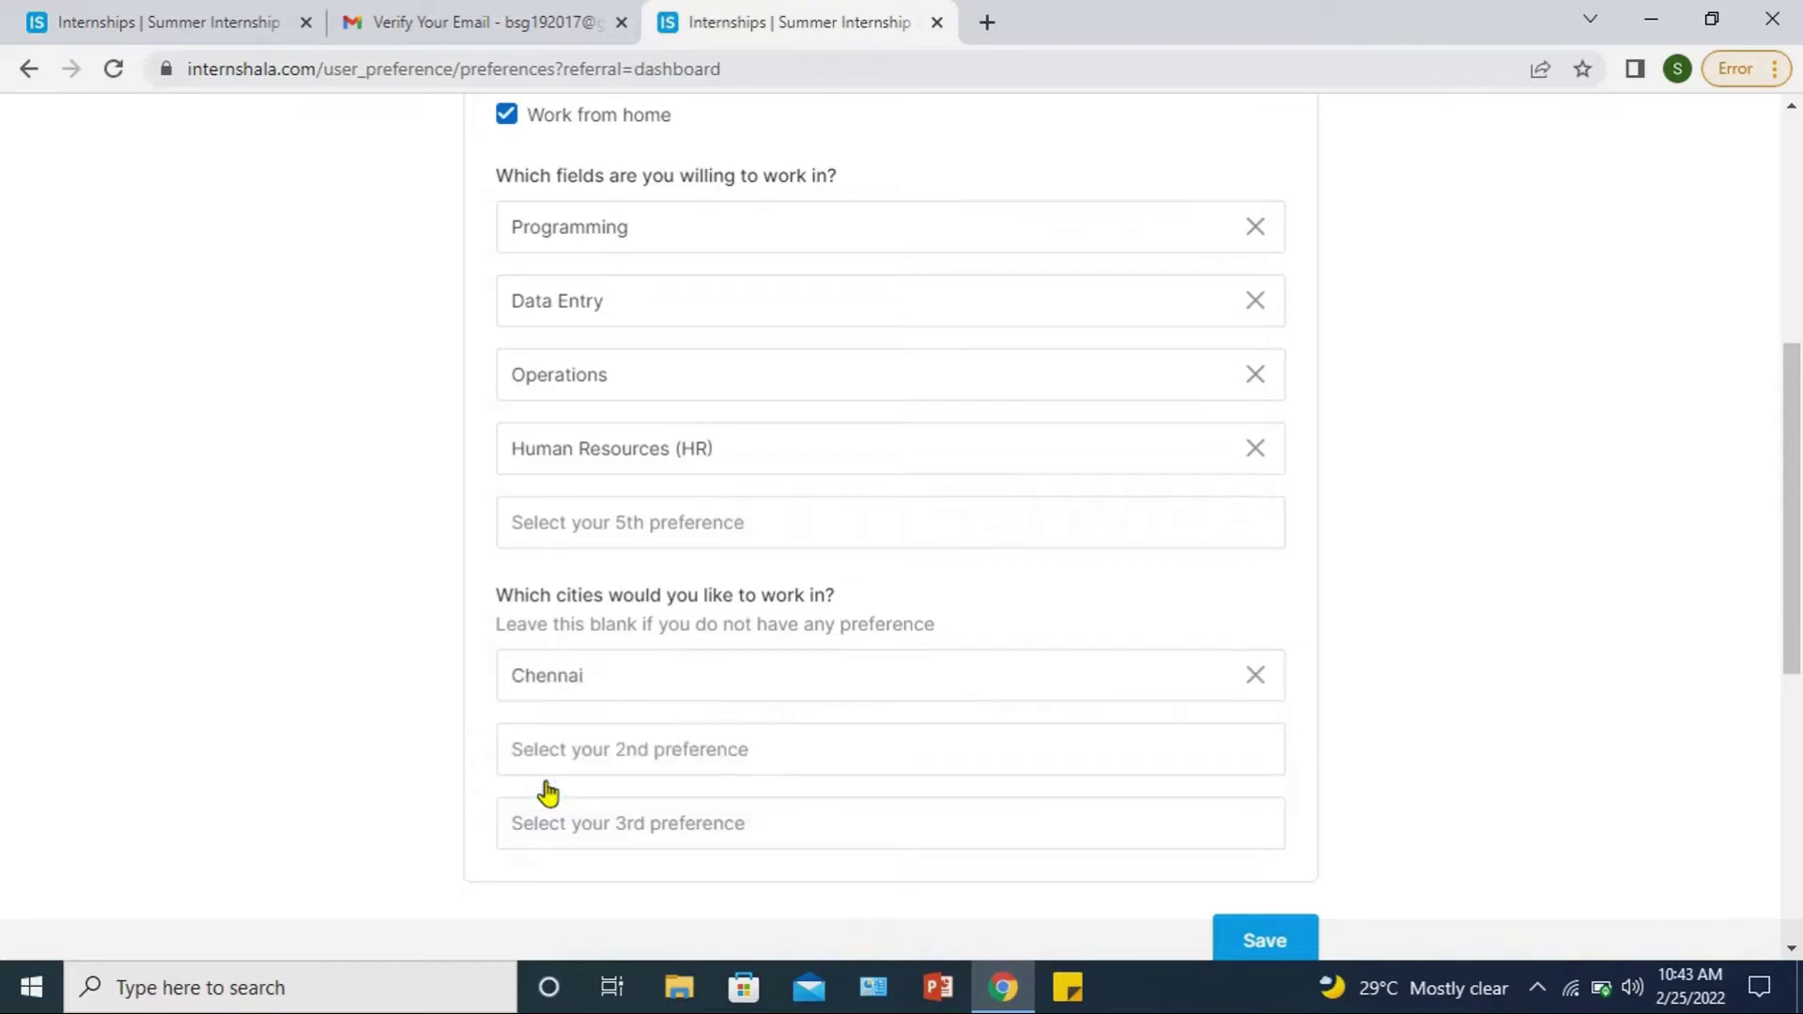
left_click(550, 749)
type("ba")
left_click(555, 853)
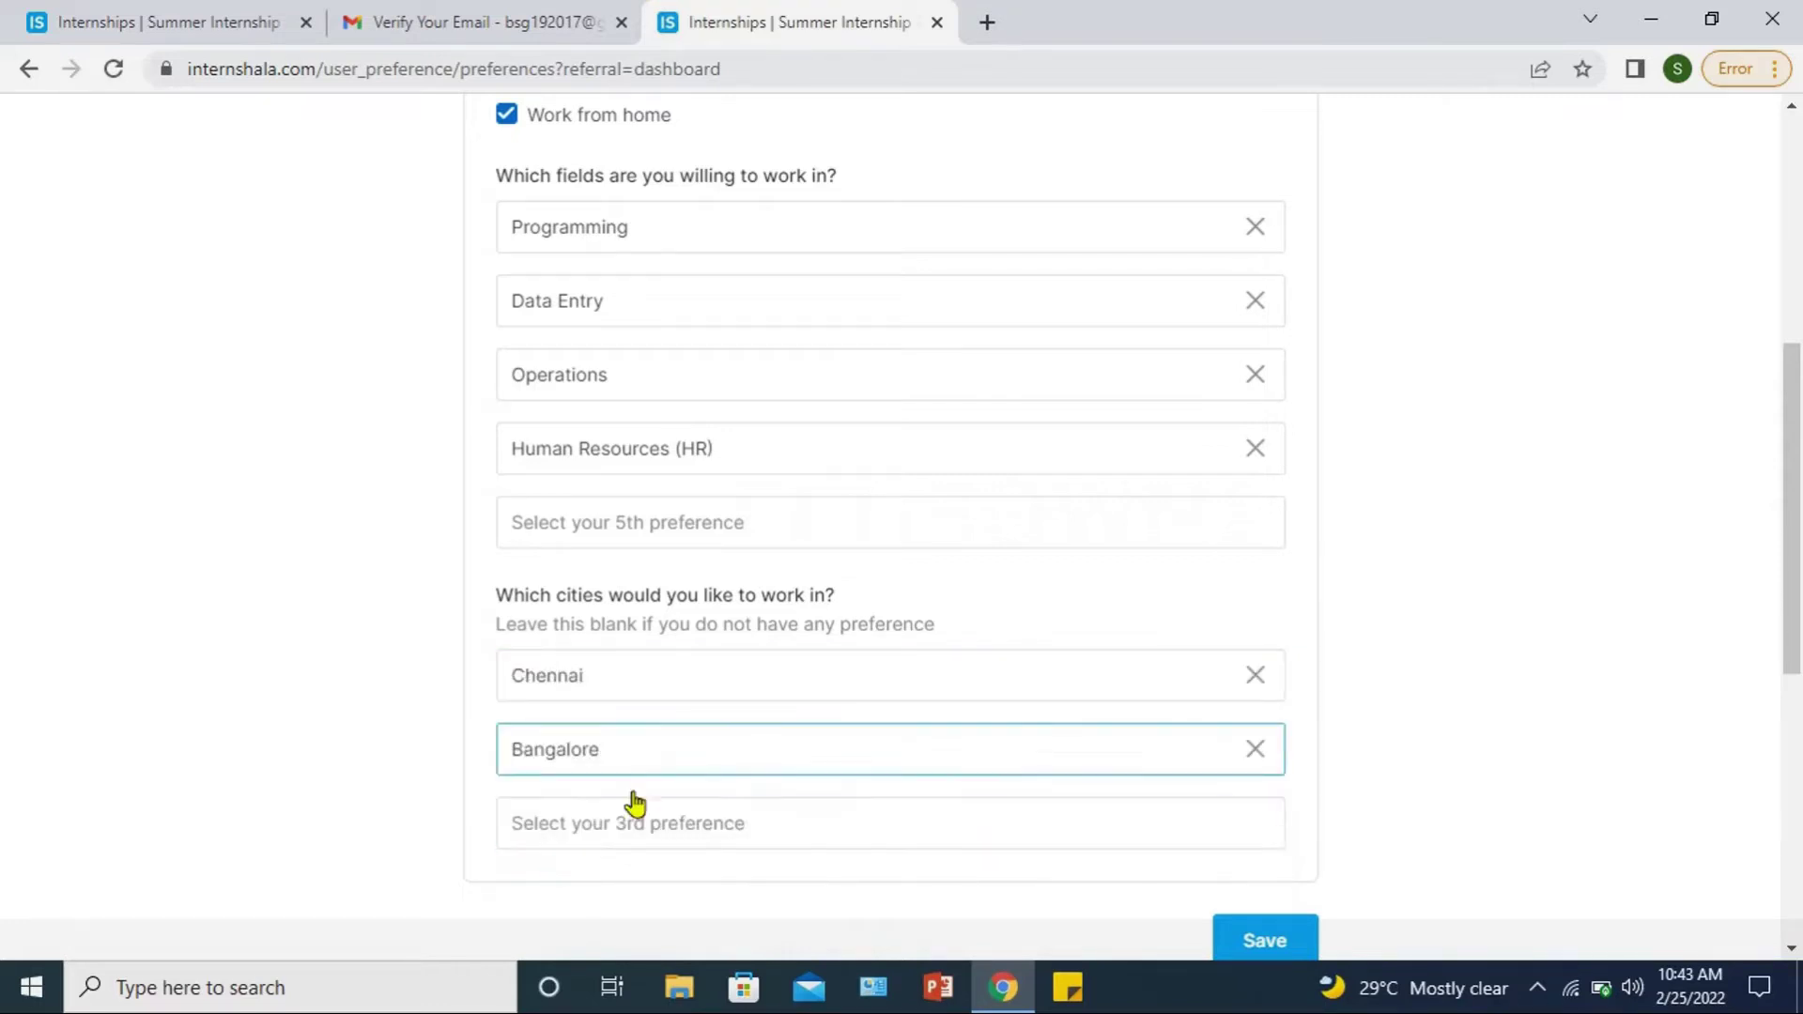
left_click_drag(1791, 641, 1792, 682)
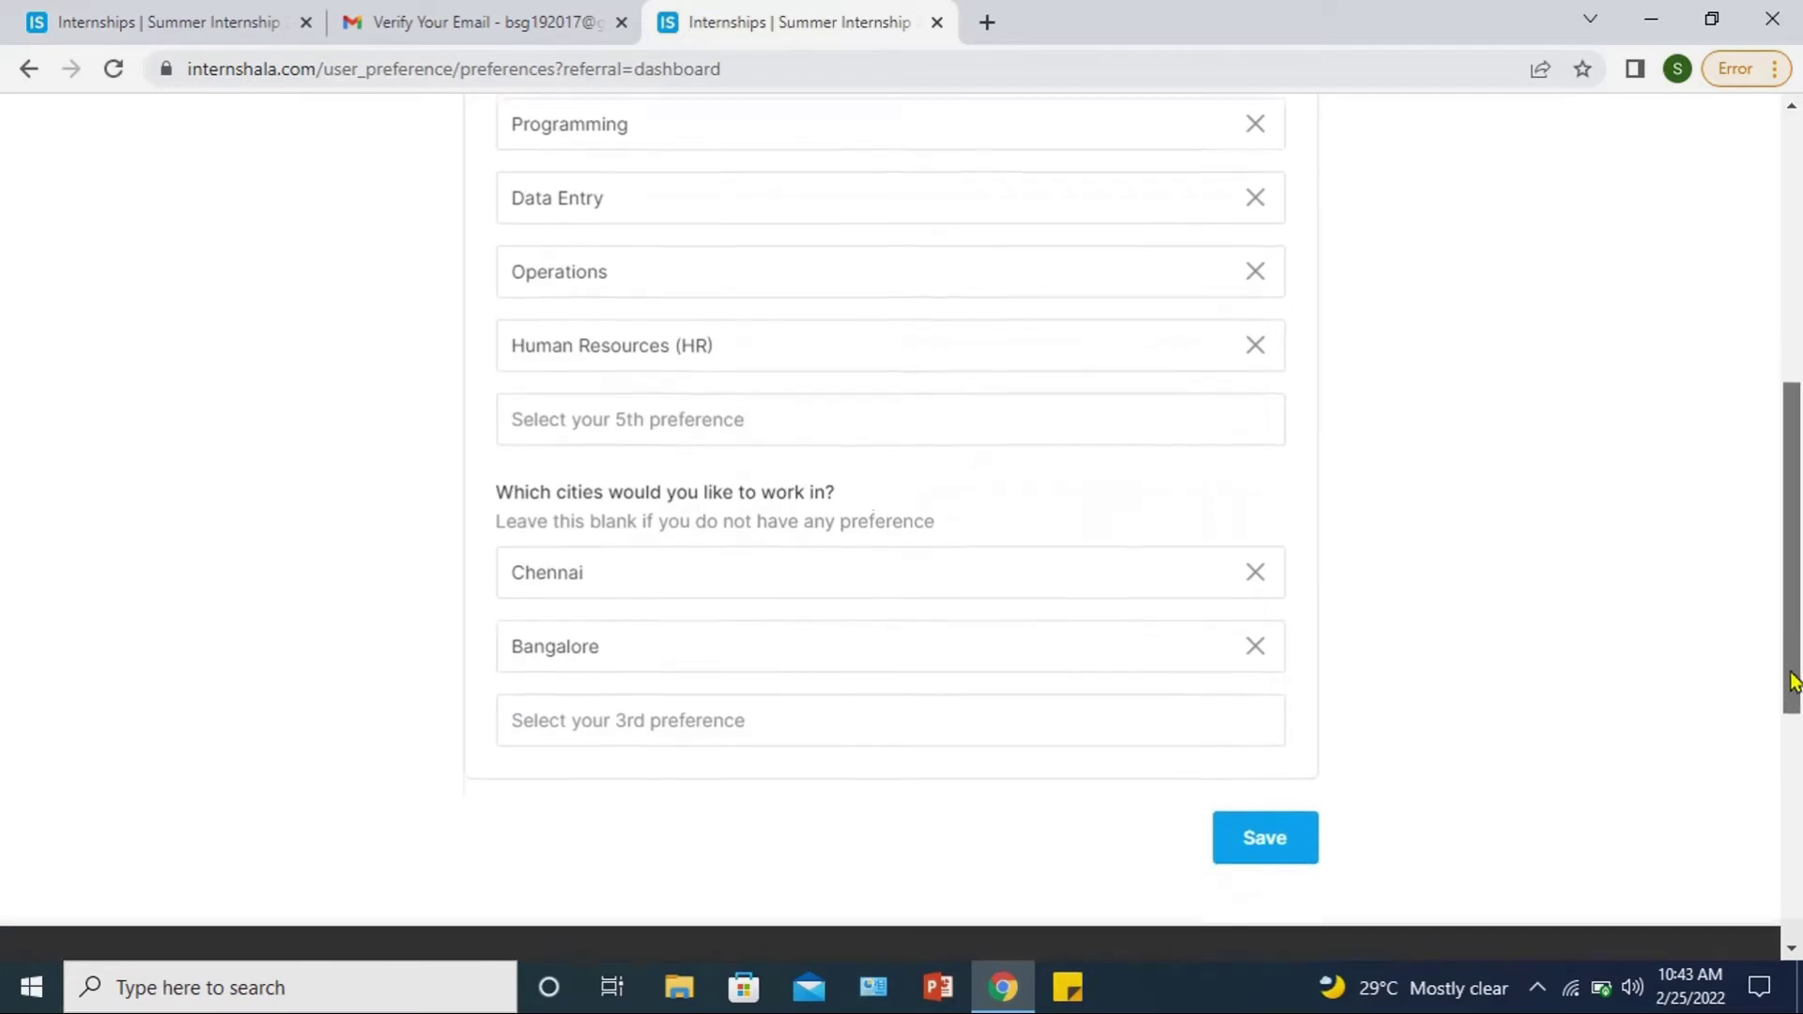
left_click(1266, 833)
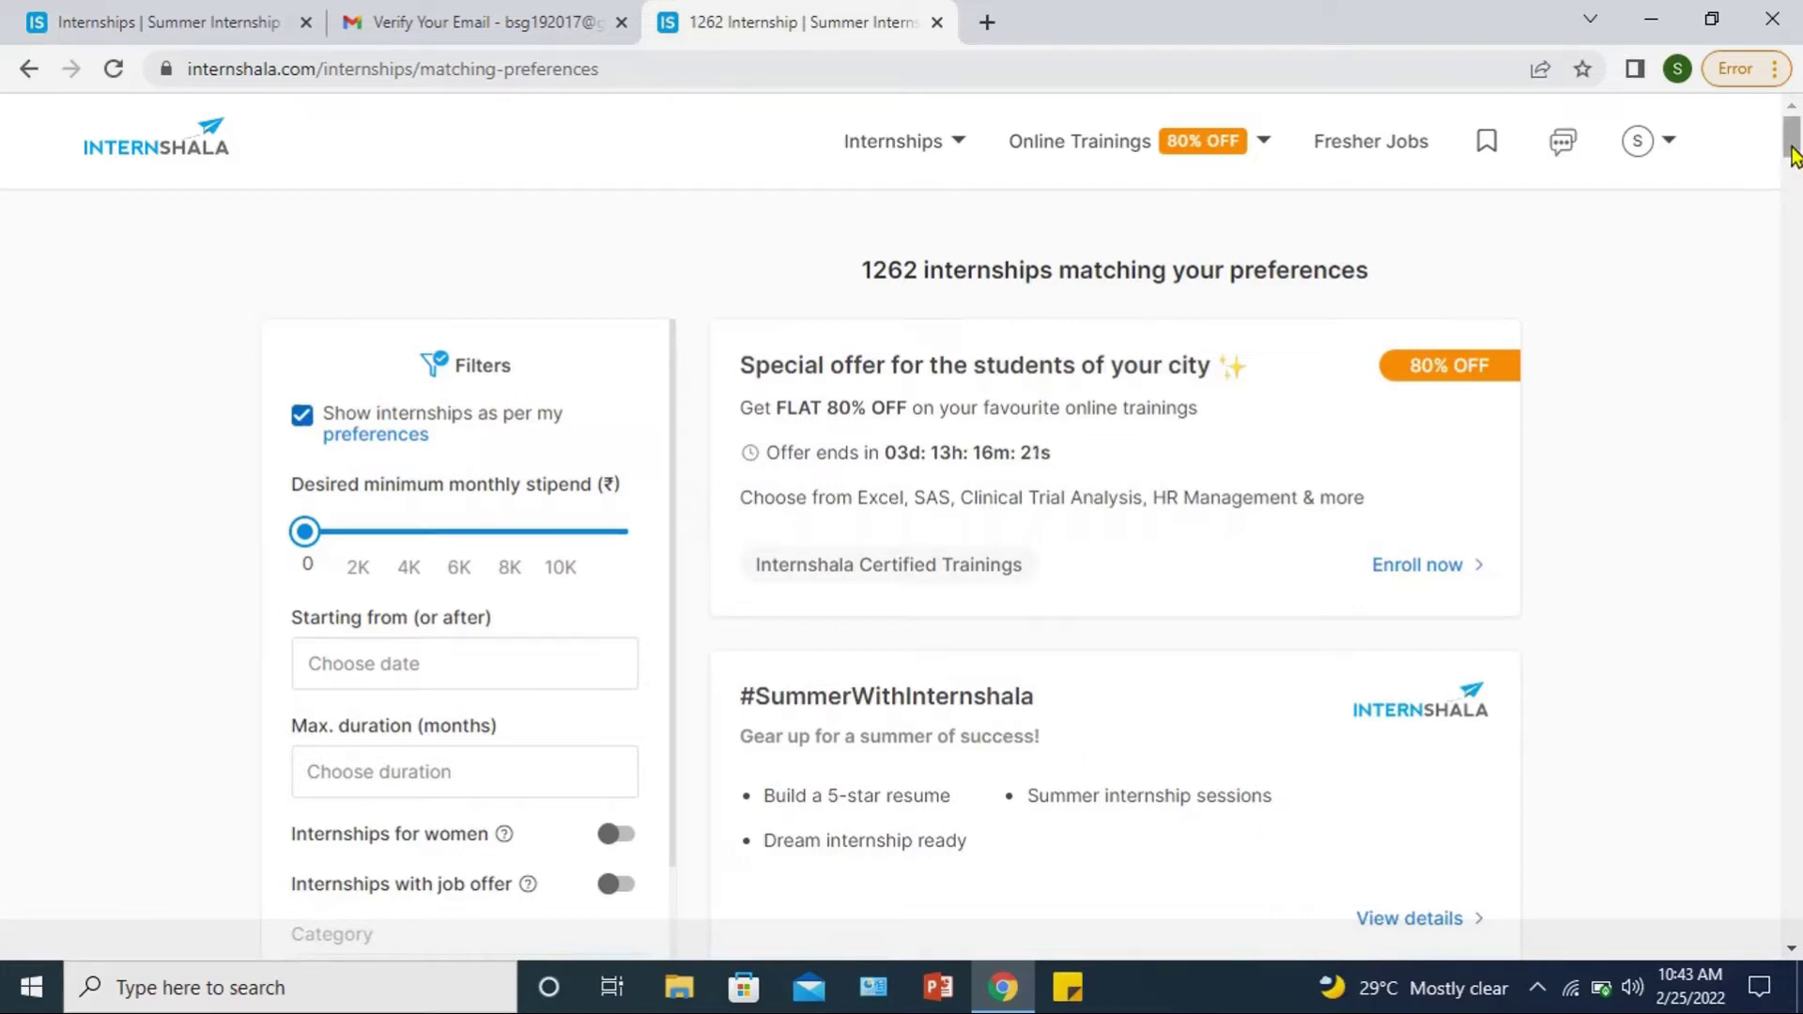
Step: Untick 'Show internships as per my preferences' to list all 15368 internships
mouse_move(1793, 155)
left_mouse_down()
mouse_move(1794, 171)
mouse_move(1800, 127)
left_mouse_up()
mouse_move(1666, 188)
mouse_move(1795, 127)
left_mouse_down()
mouse_move(1795, 160)
mouse_move(1796, 127)
left_mouse_up()
left_click(303, 418)
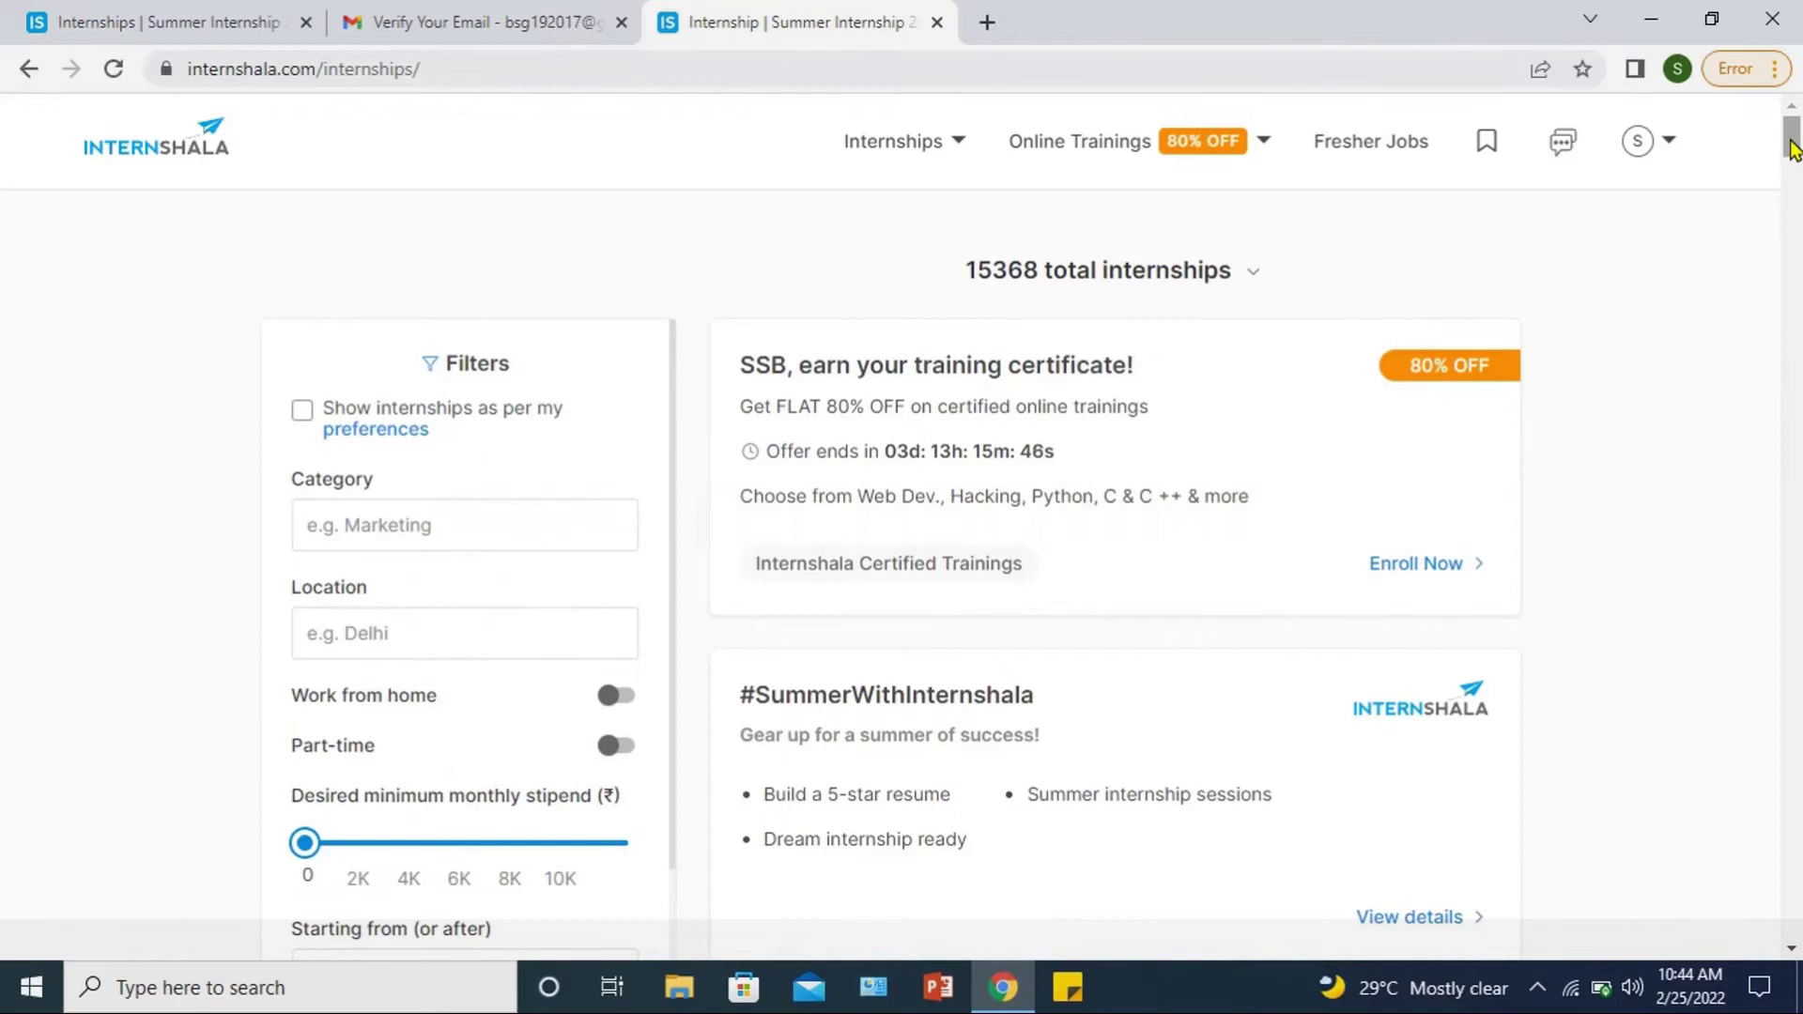
Step: Add Teaching, Human Resources (HR) and Recruitment as category filters
left_click(433, 522)
left_click(434, 522)
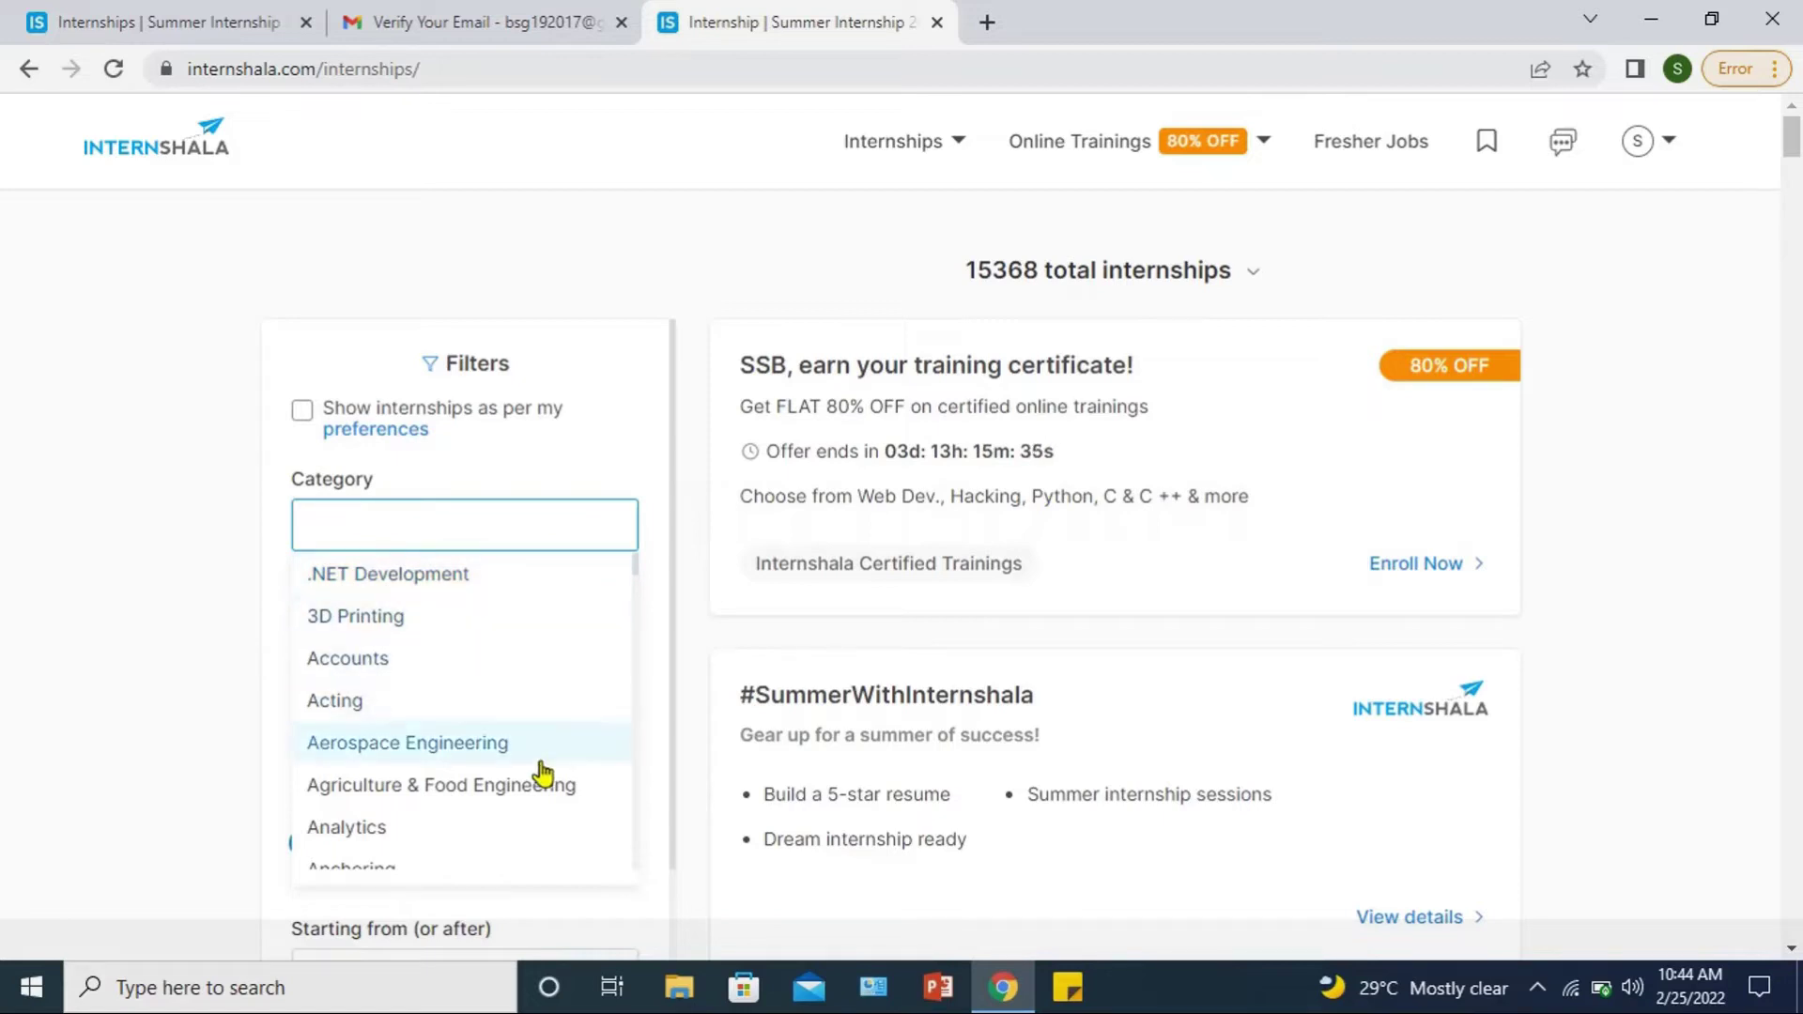
left_click_drag(634, 565, 661, 842)
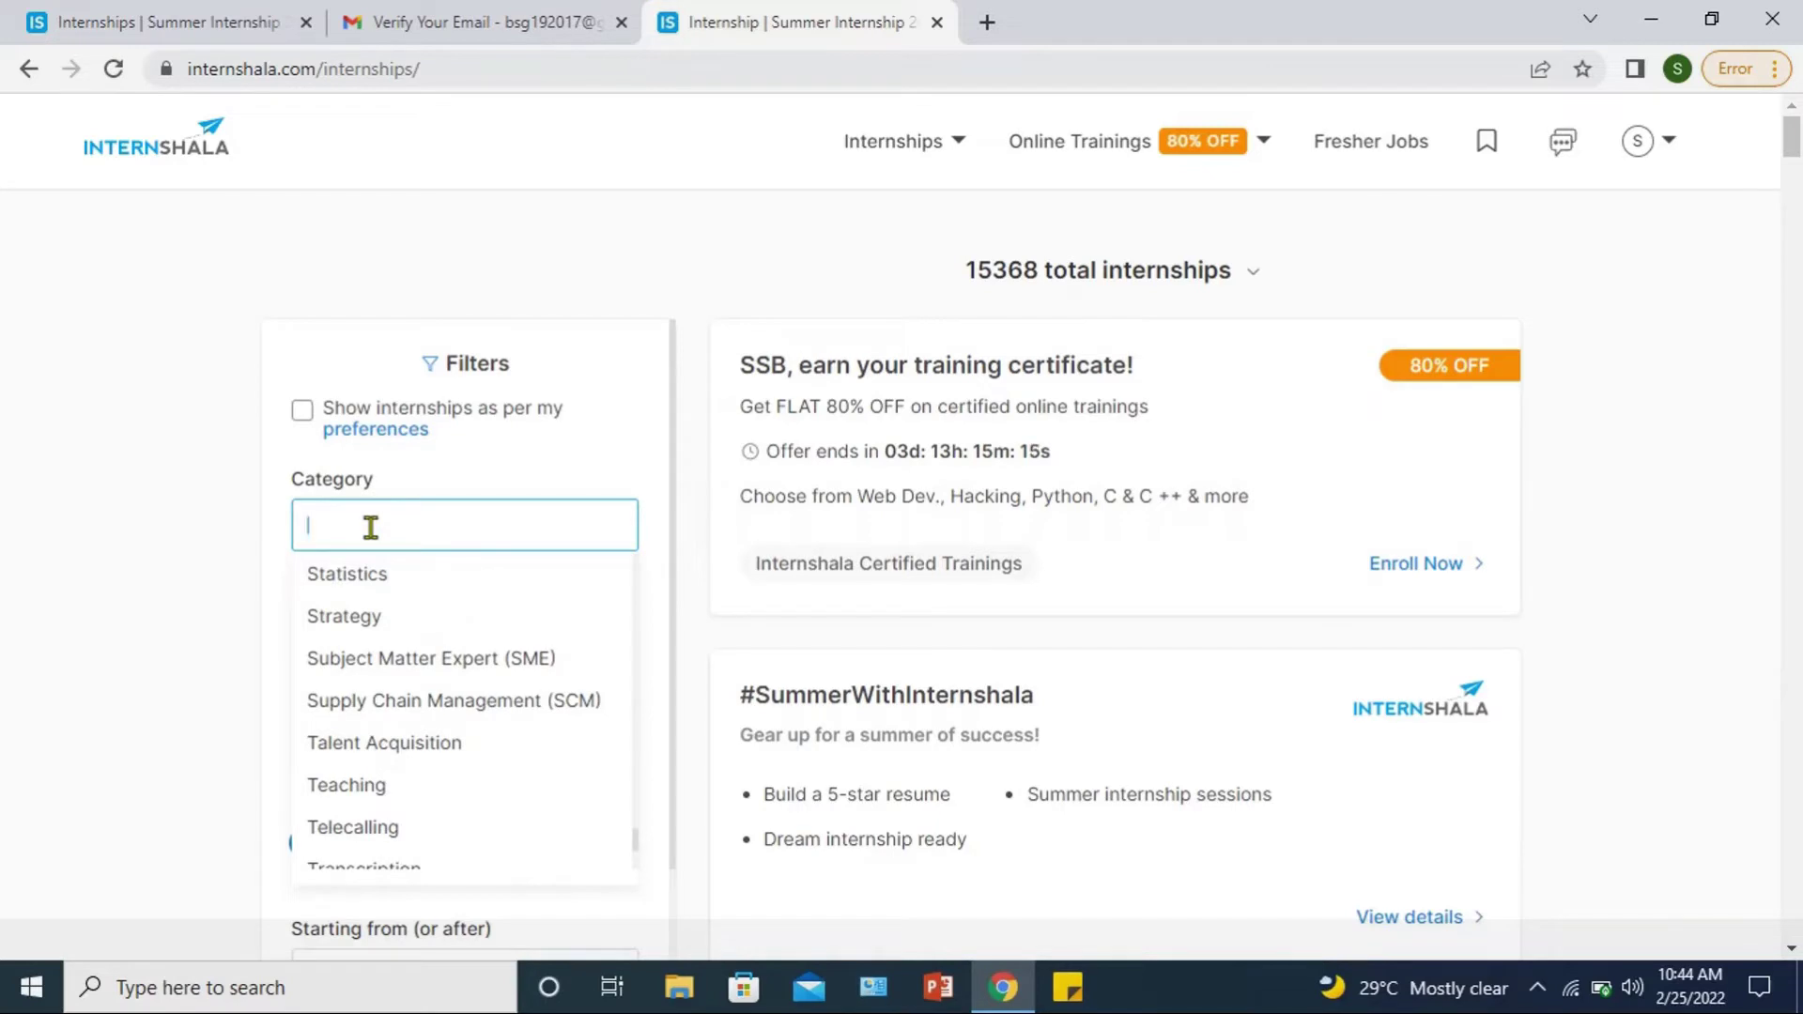
type("teach")
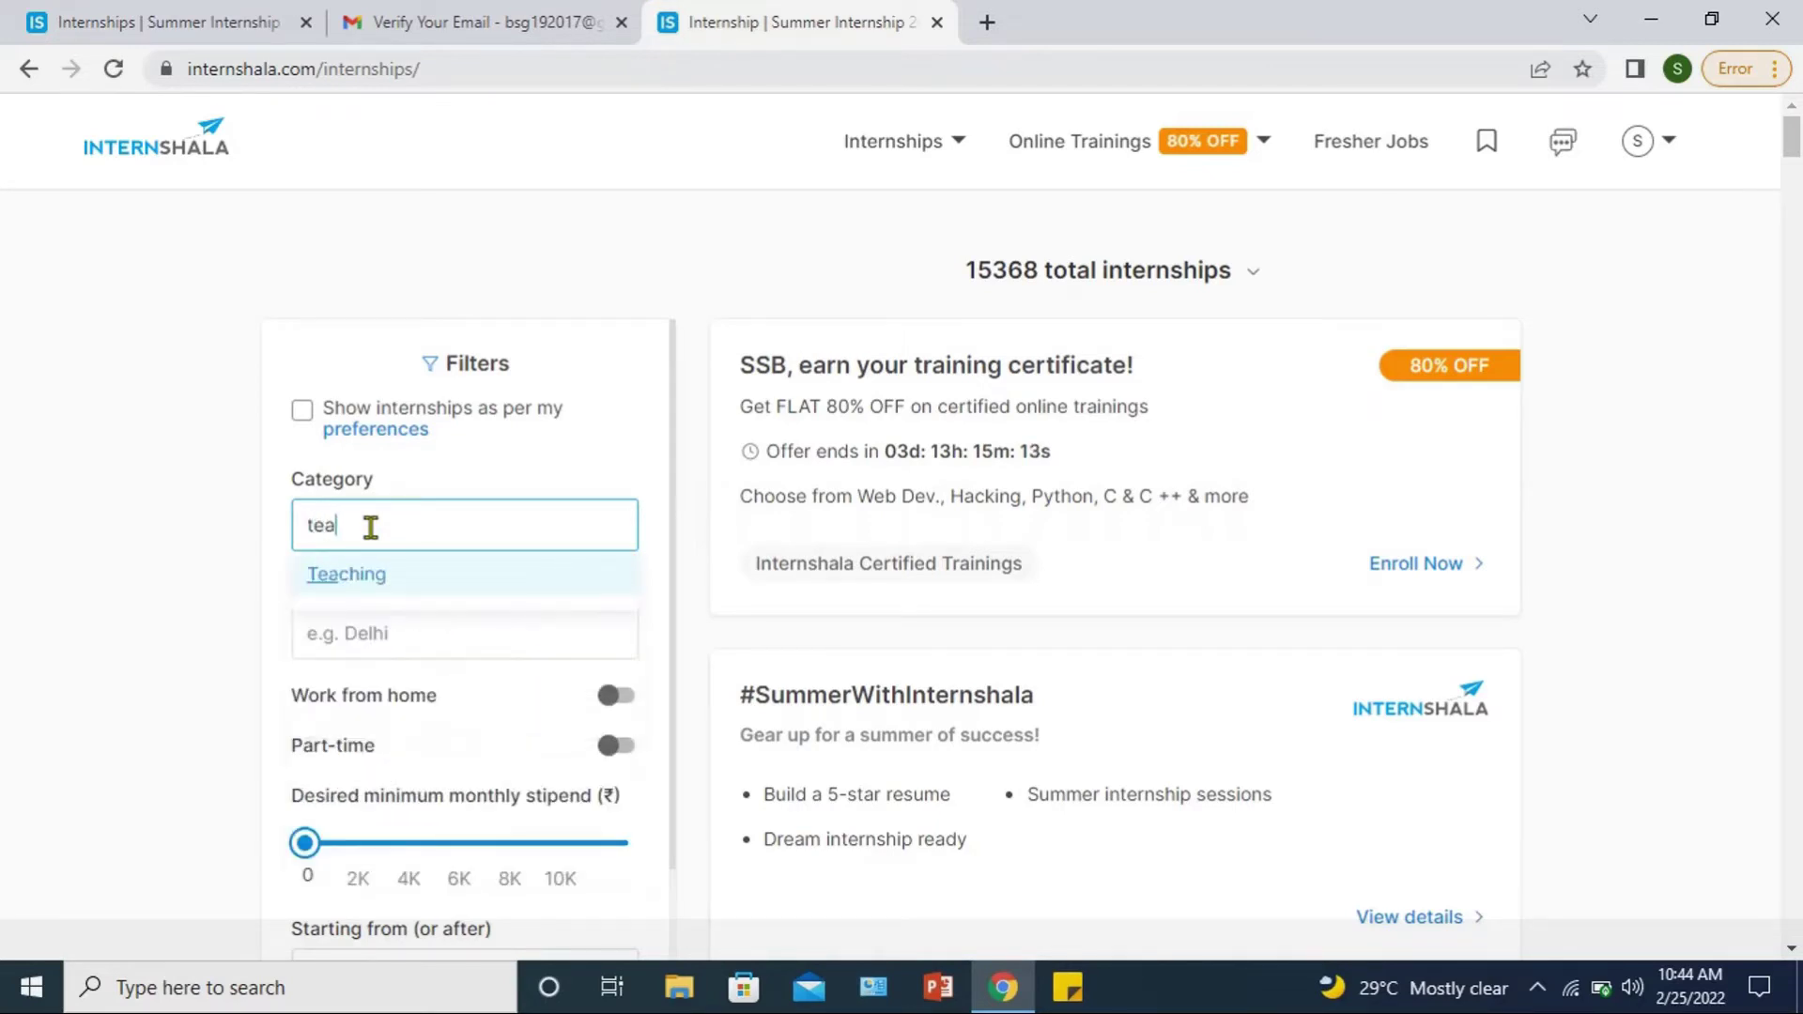
left_click(358, 580)
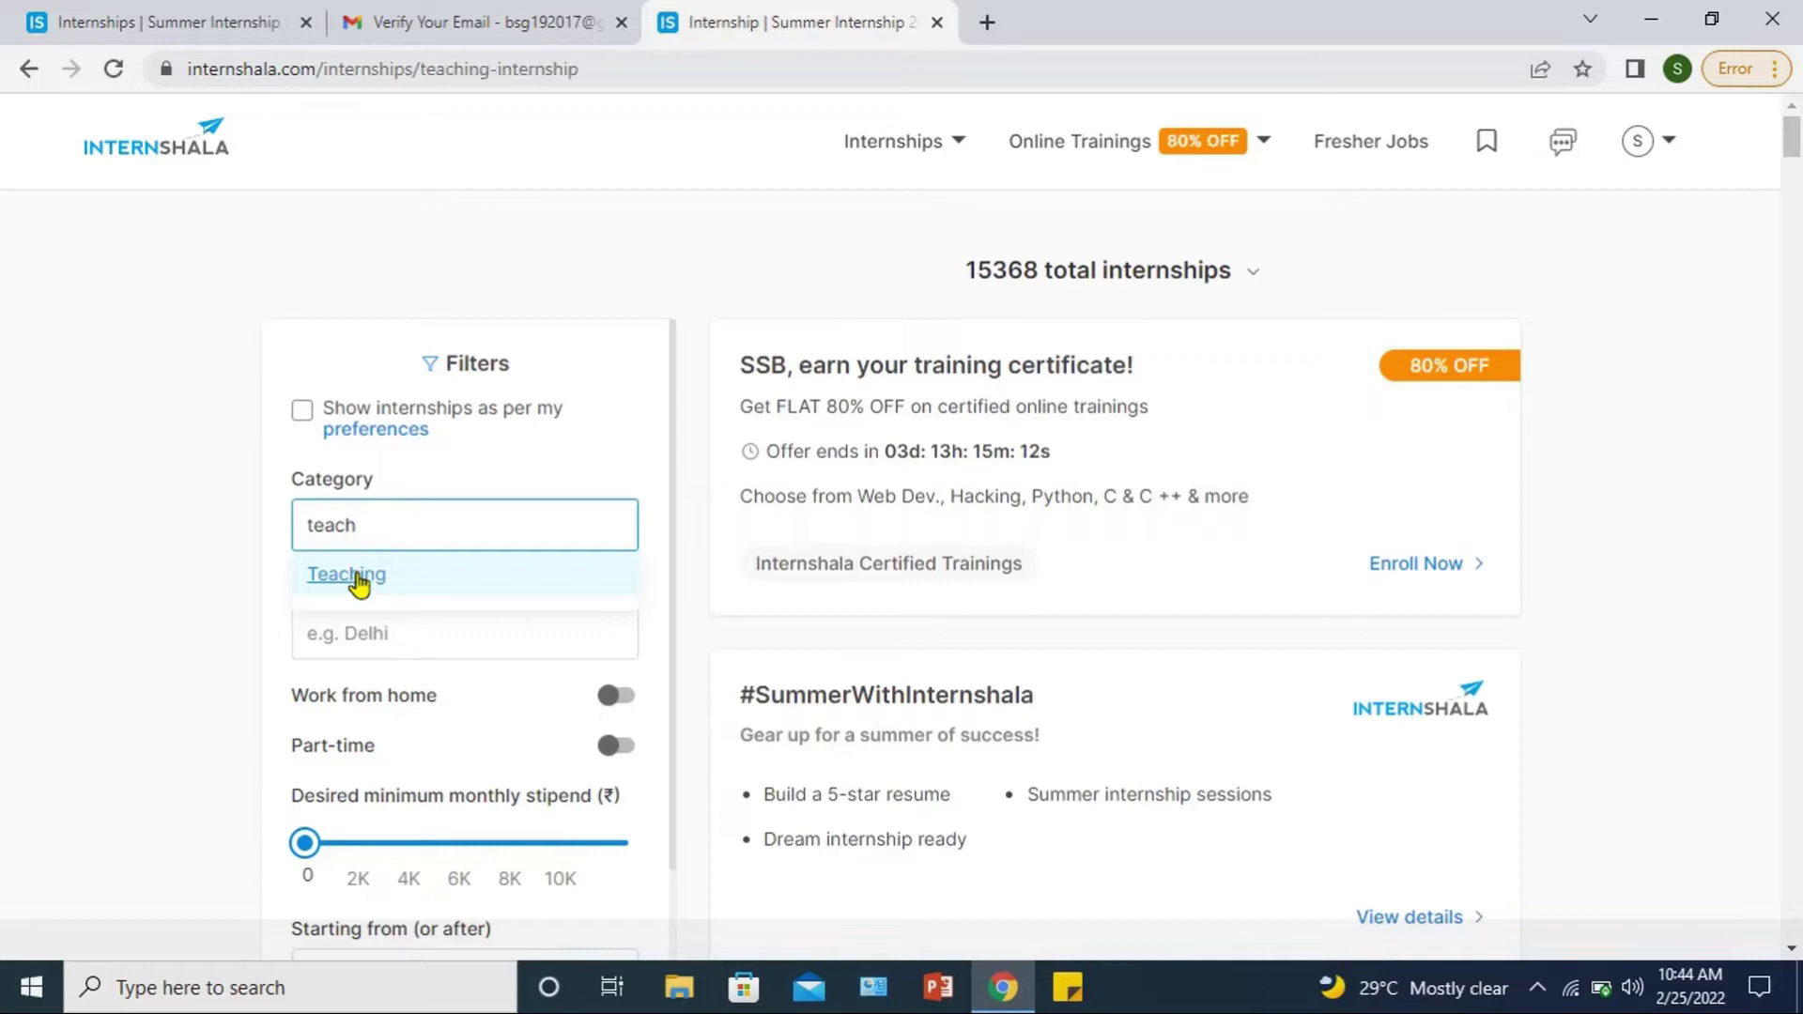
type("re")
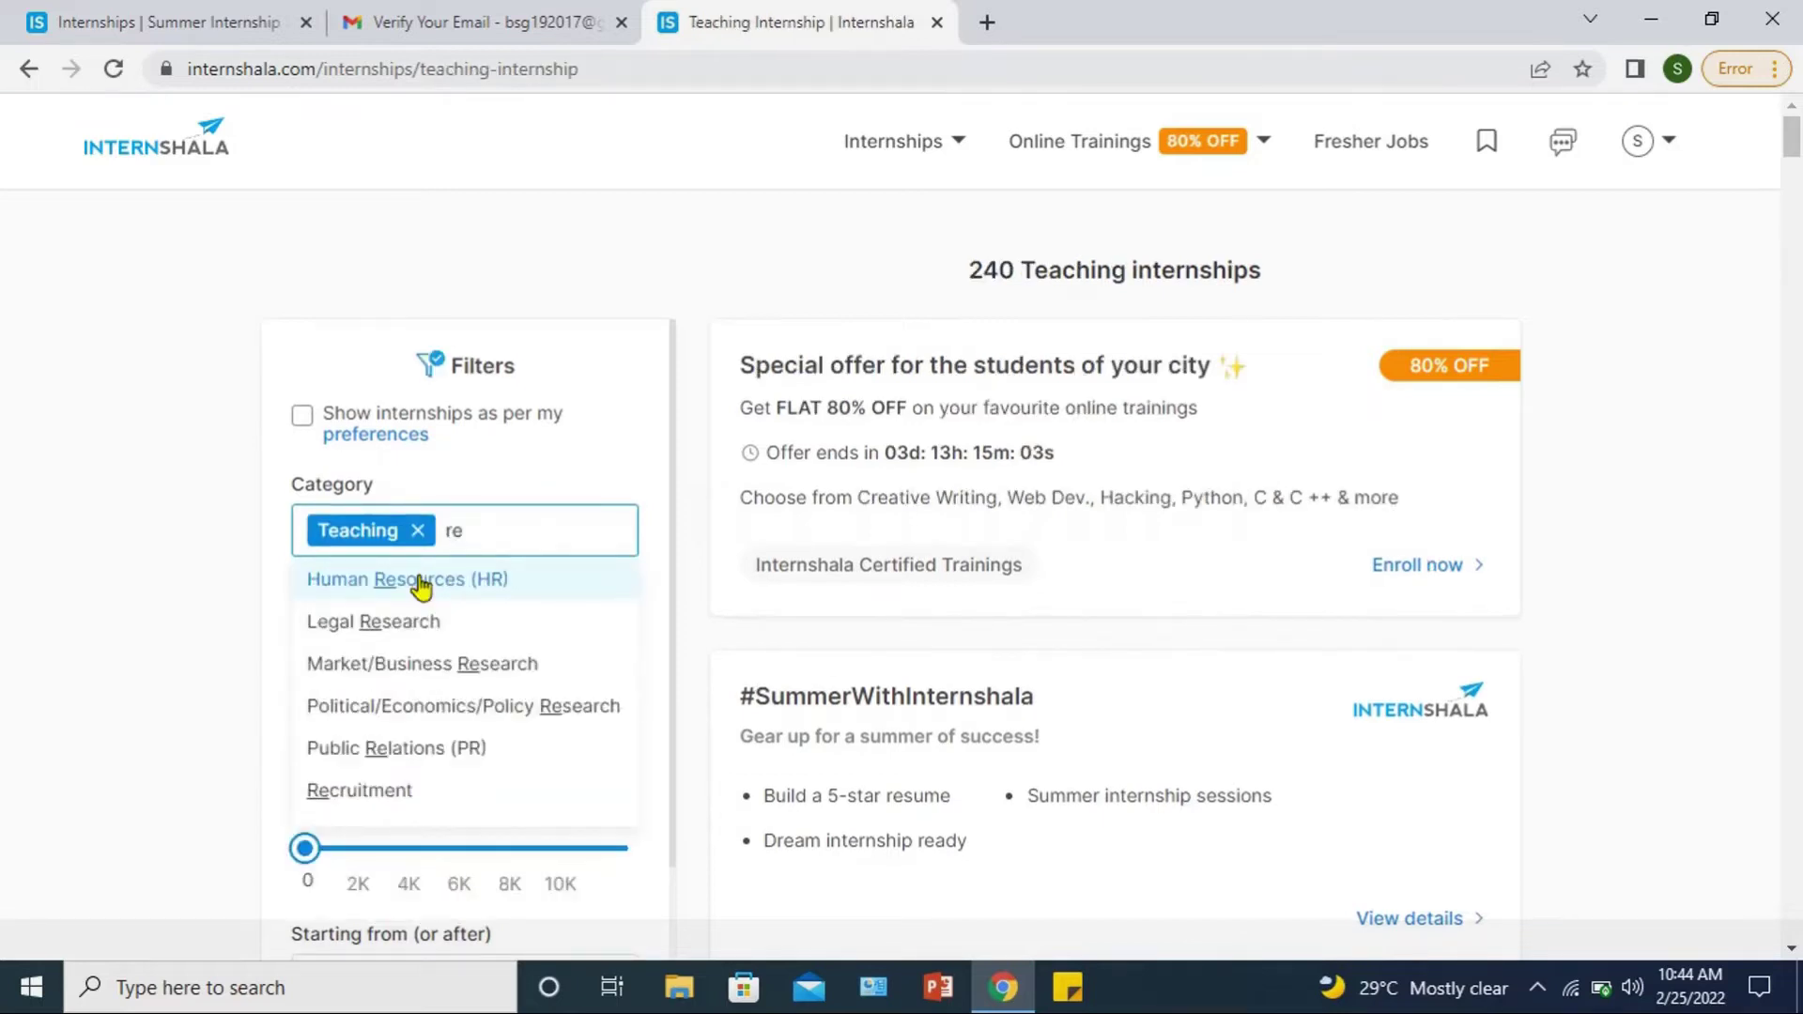
left_click(420, 581)
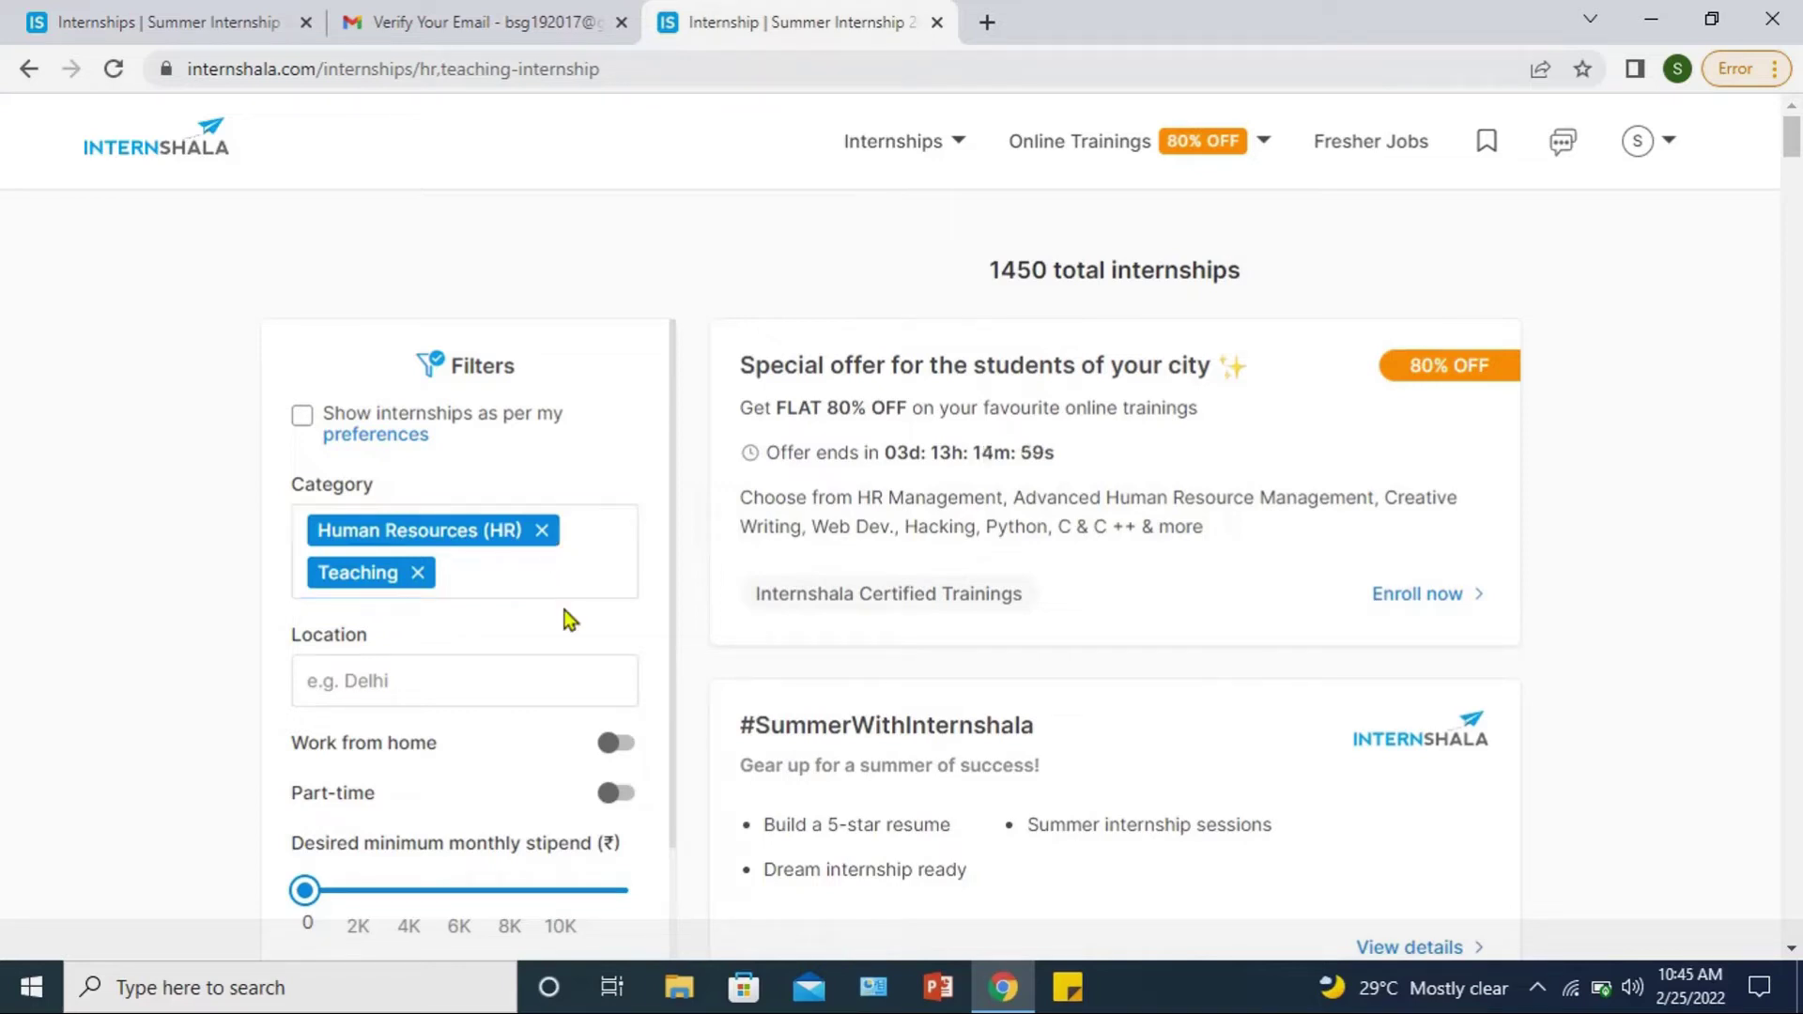
left_click(546, 577)
type("recr")
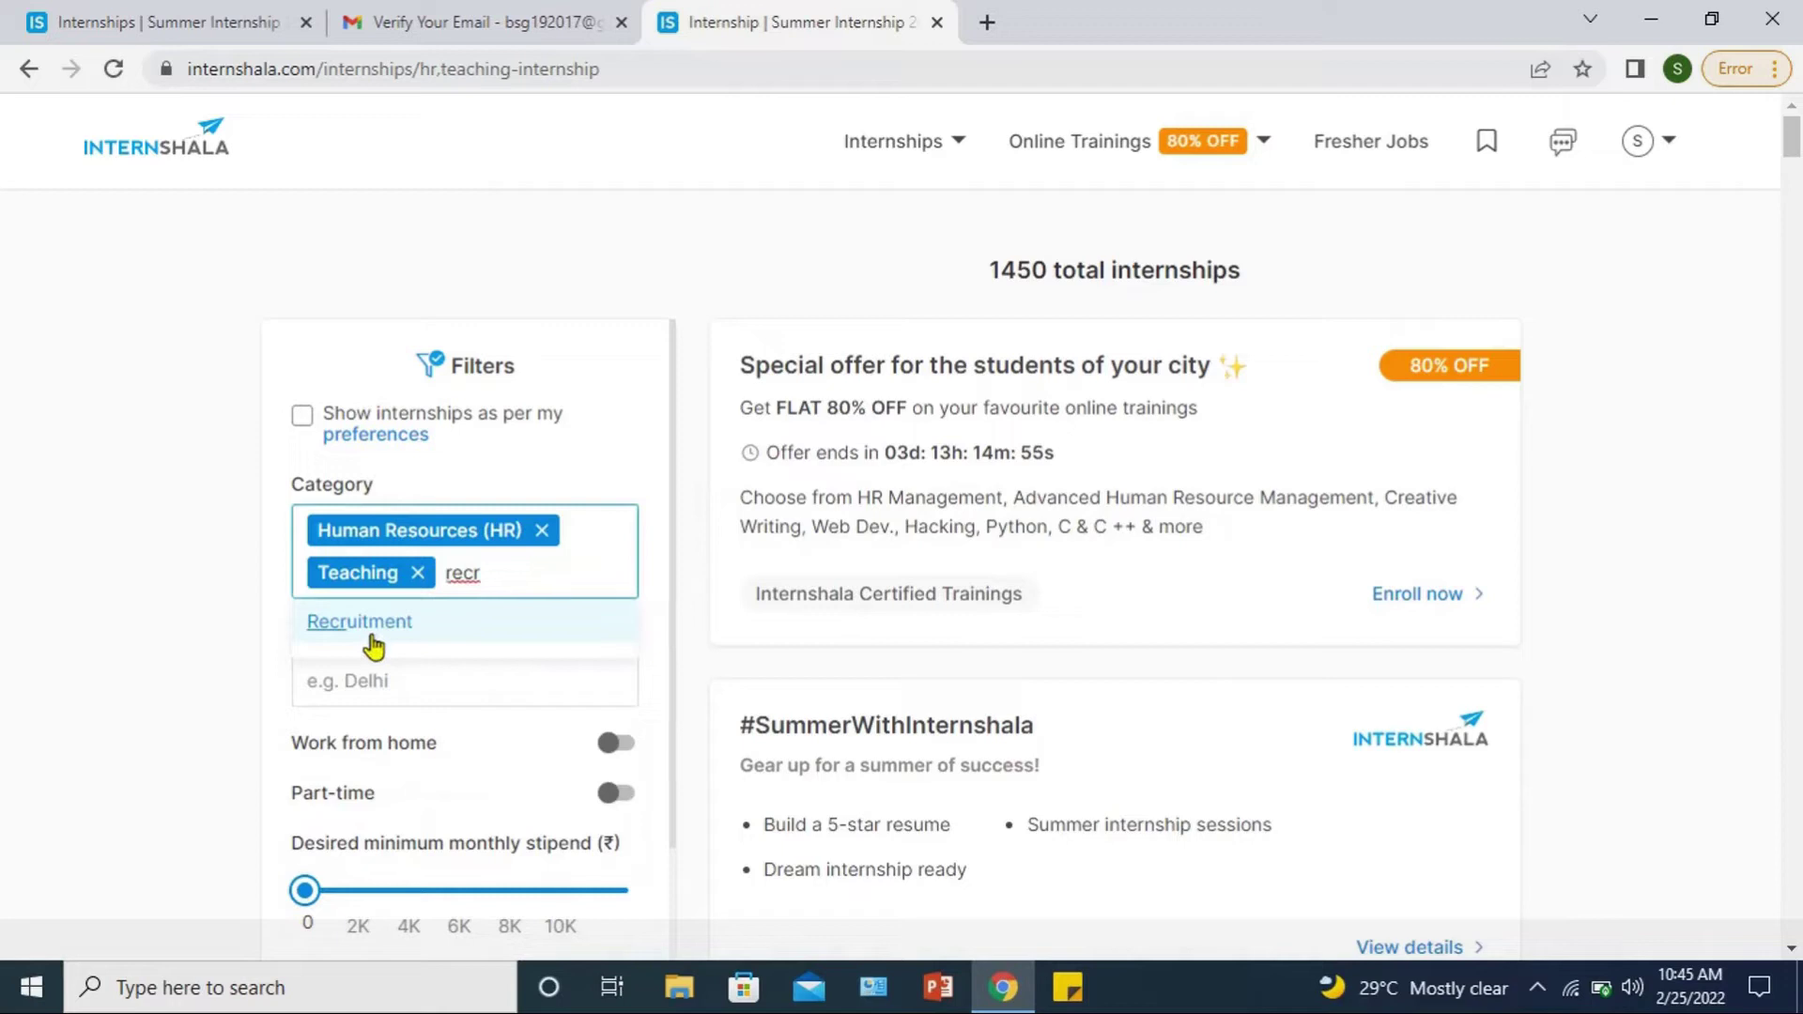
left_click(372, 627)
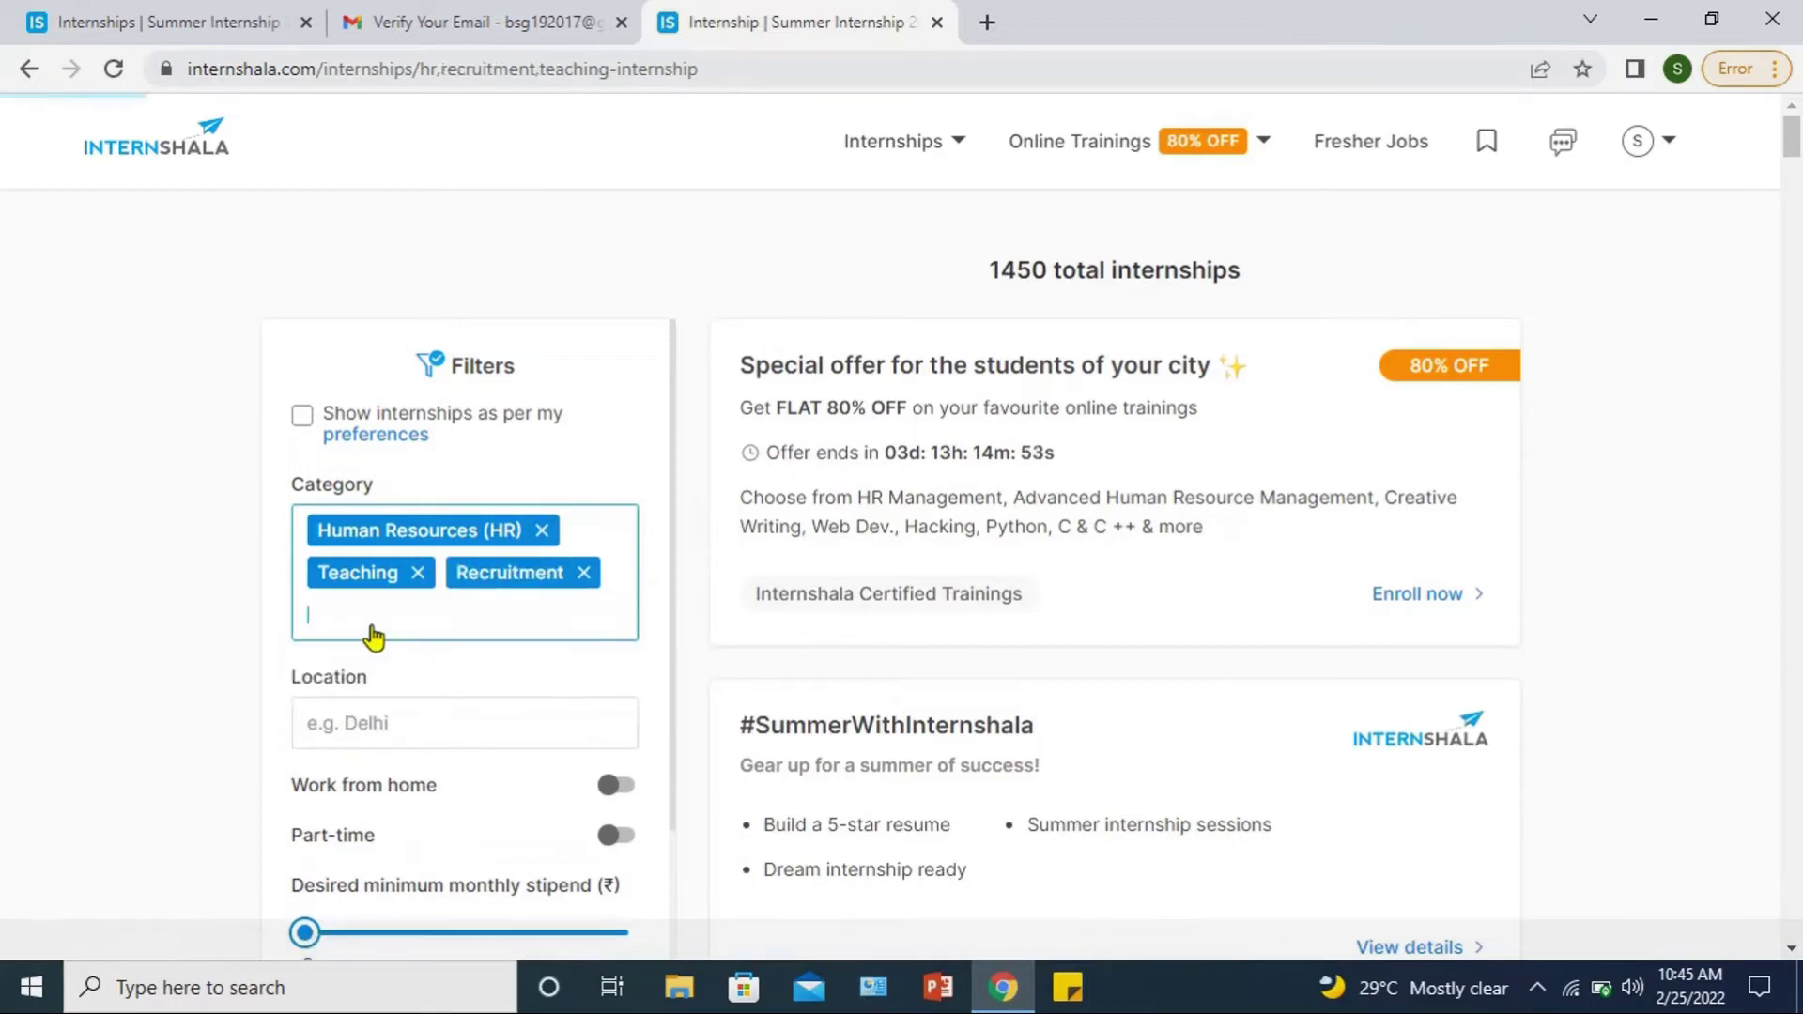
type("cu")
Step: Remove the Recruitment, Teaching and Human Resources (HR) category chips
left_click(373, 635)
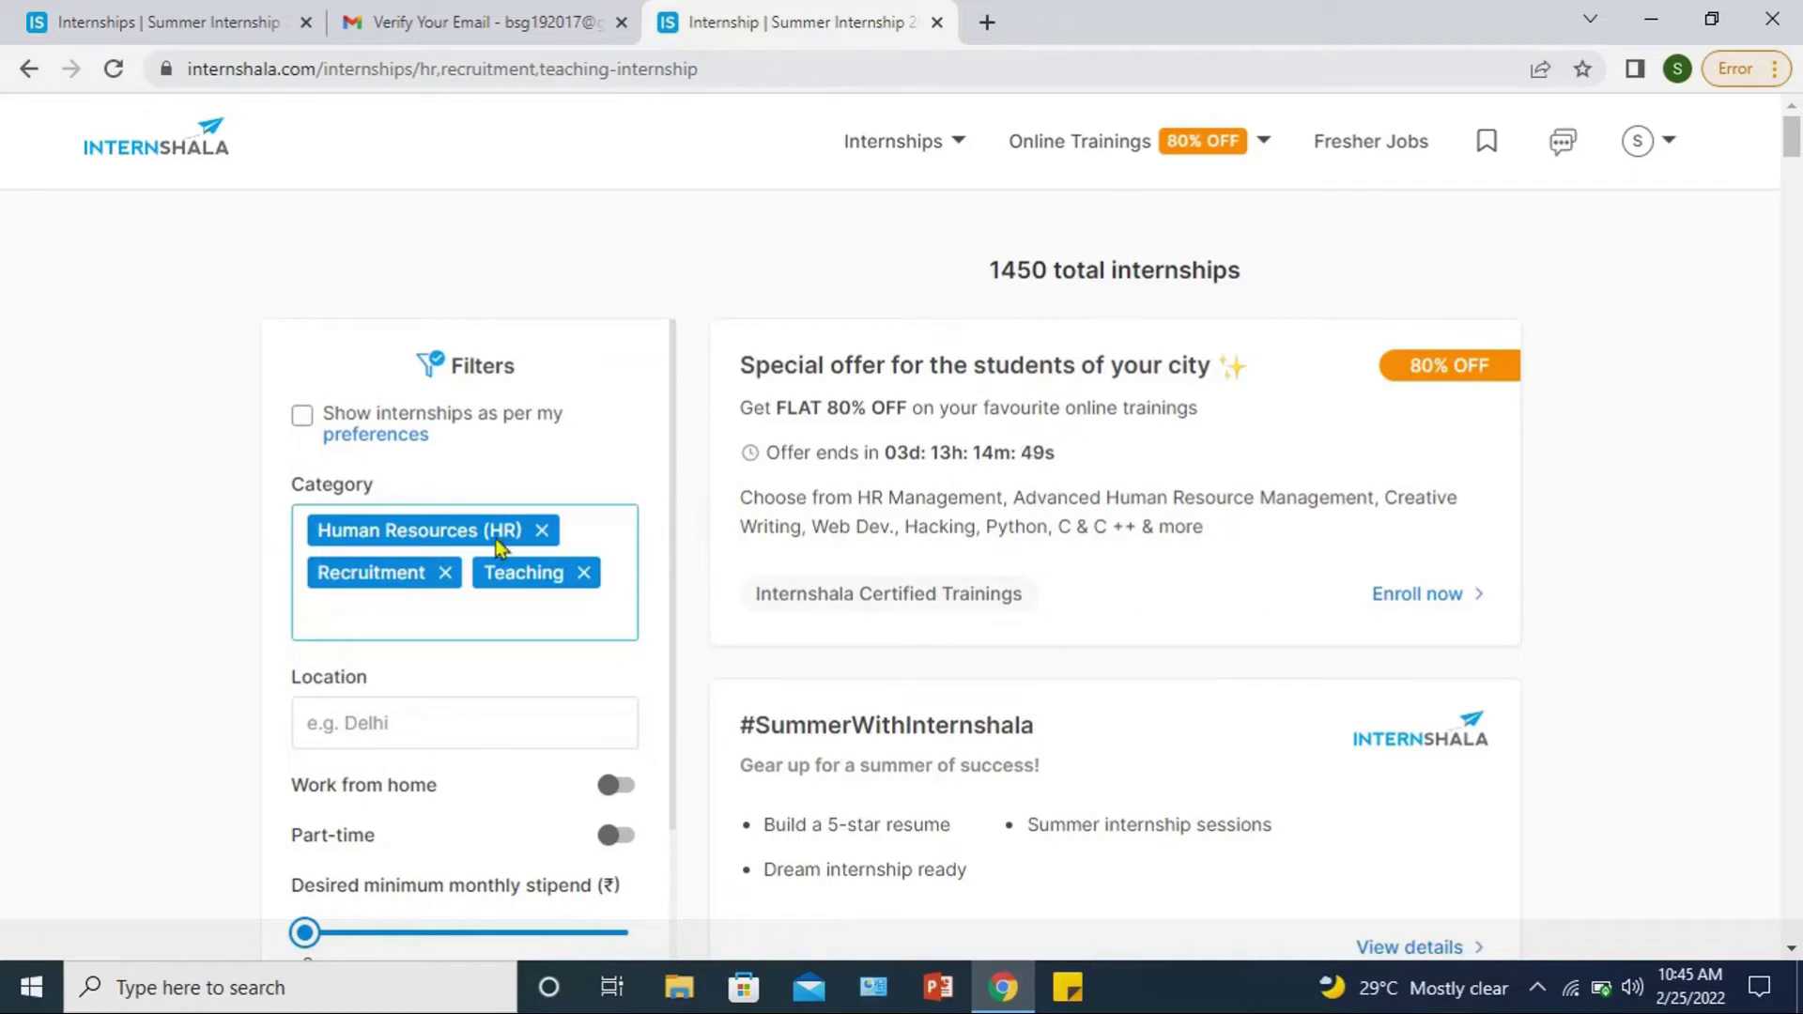
left_click(445, 572)
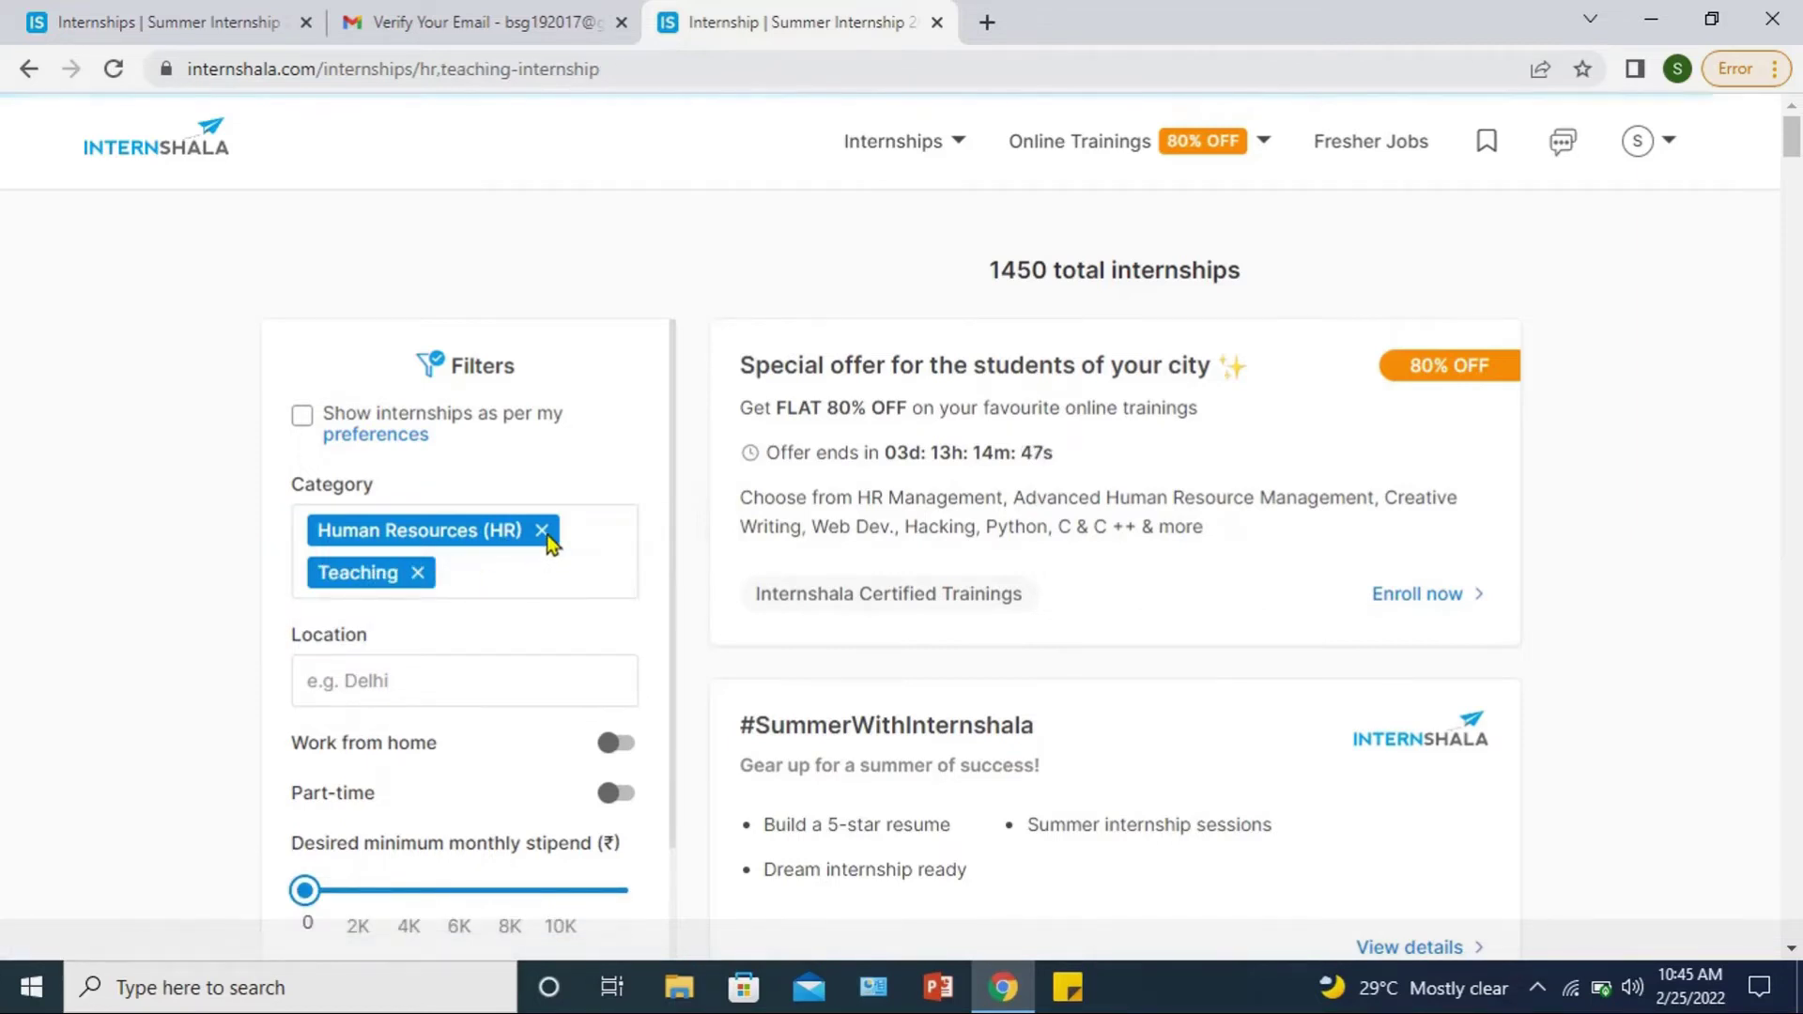
left_click(410, 589)
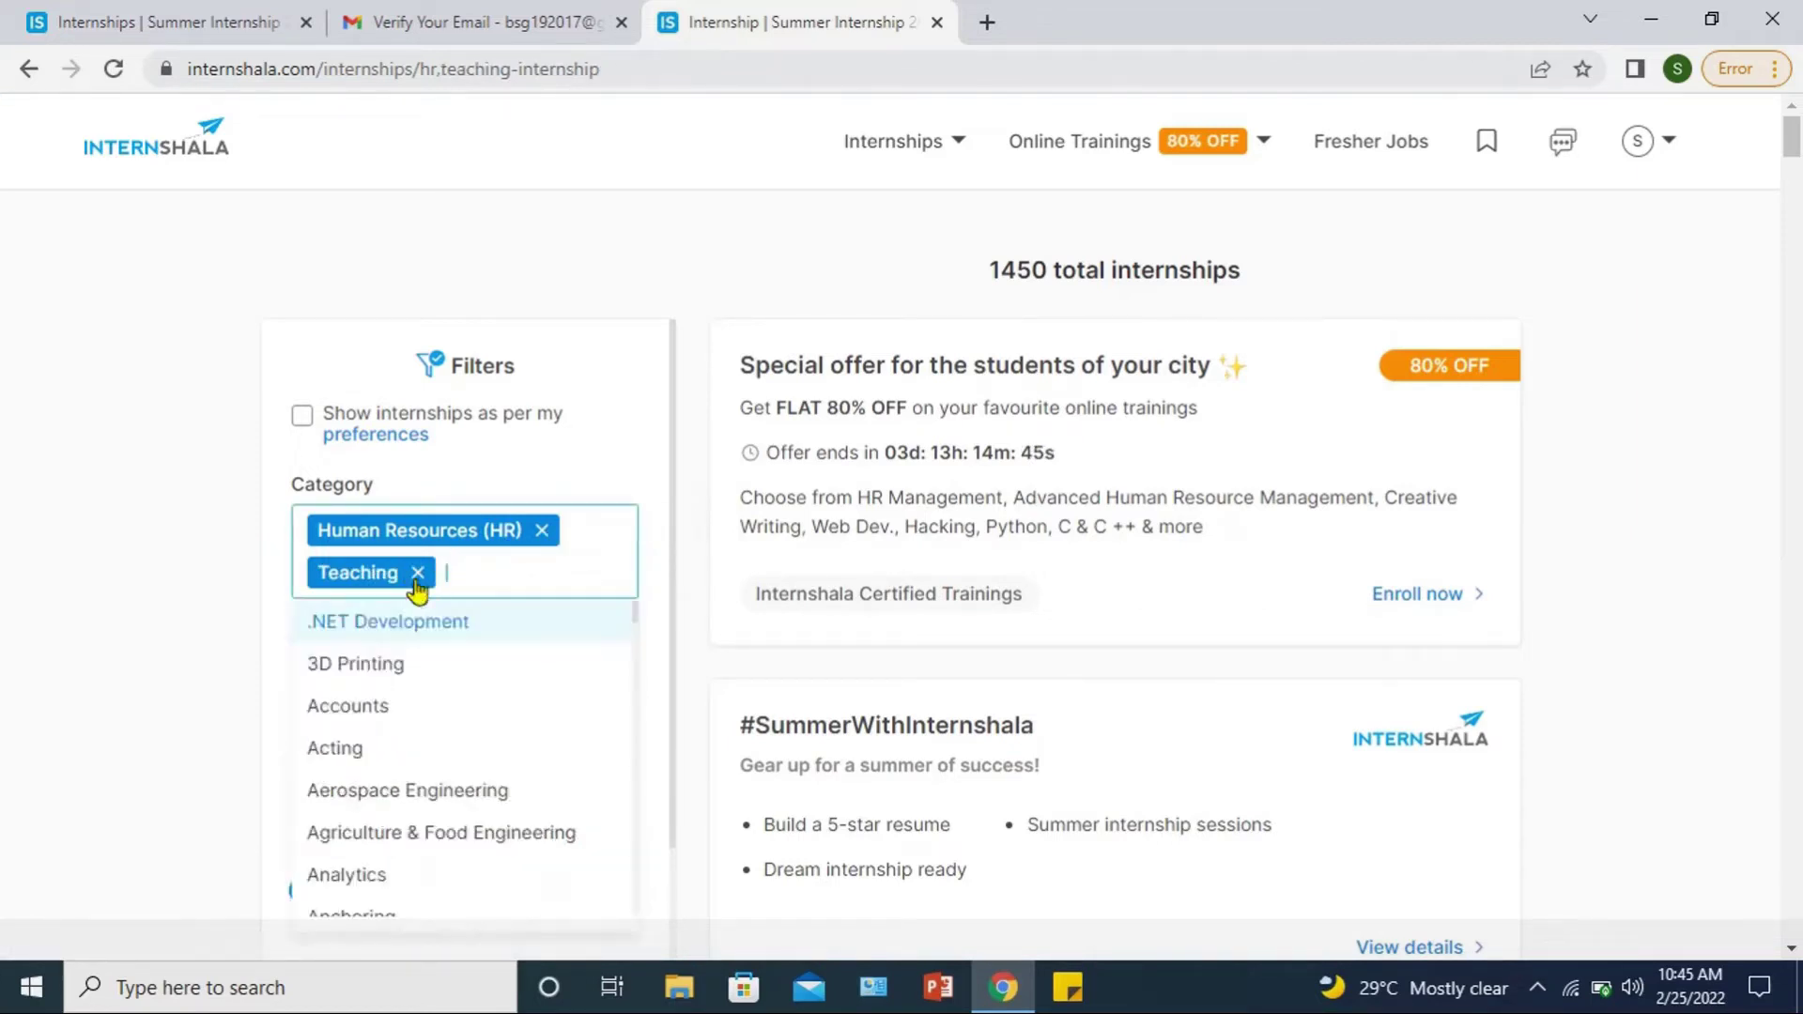
left_click(417, 573)
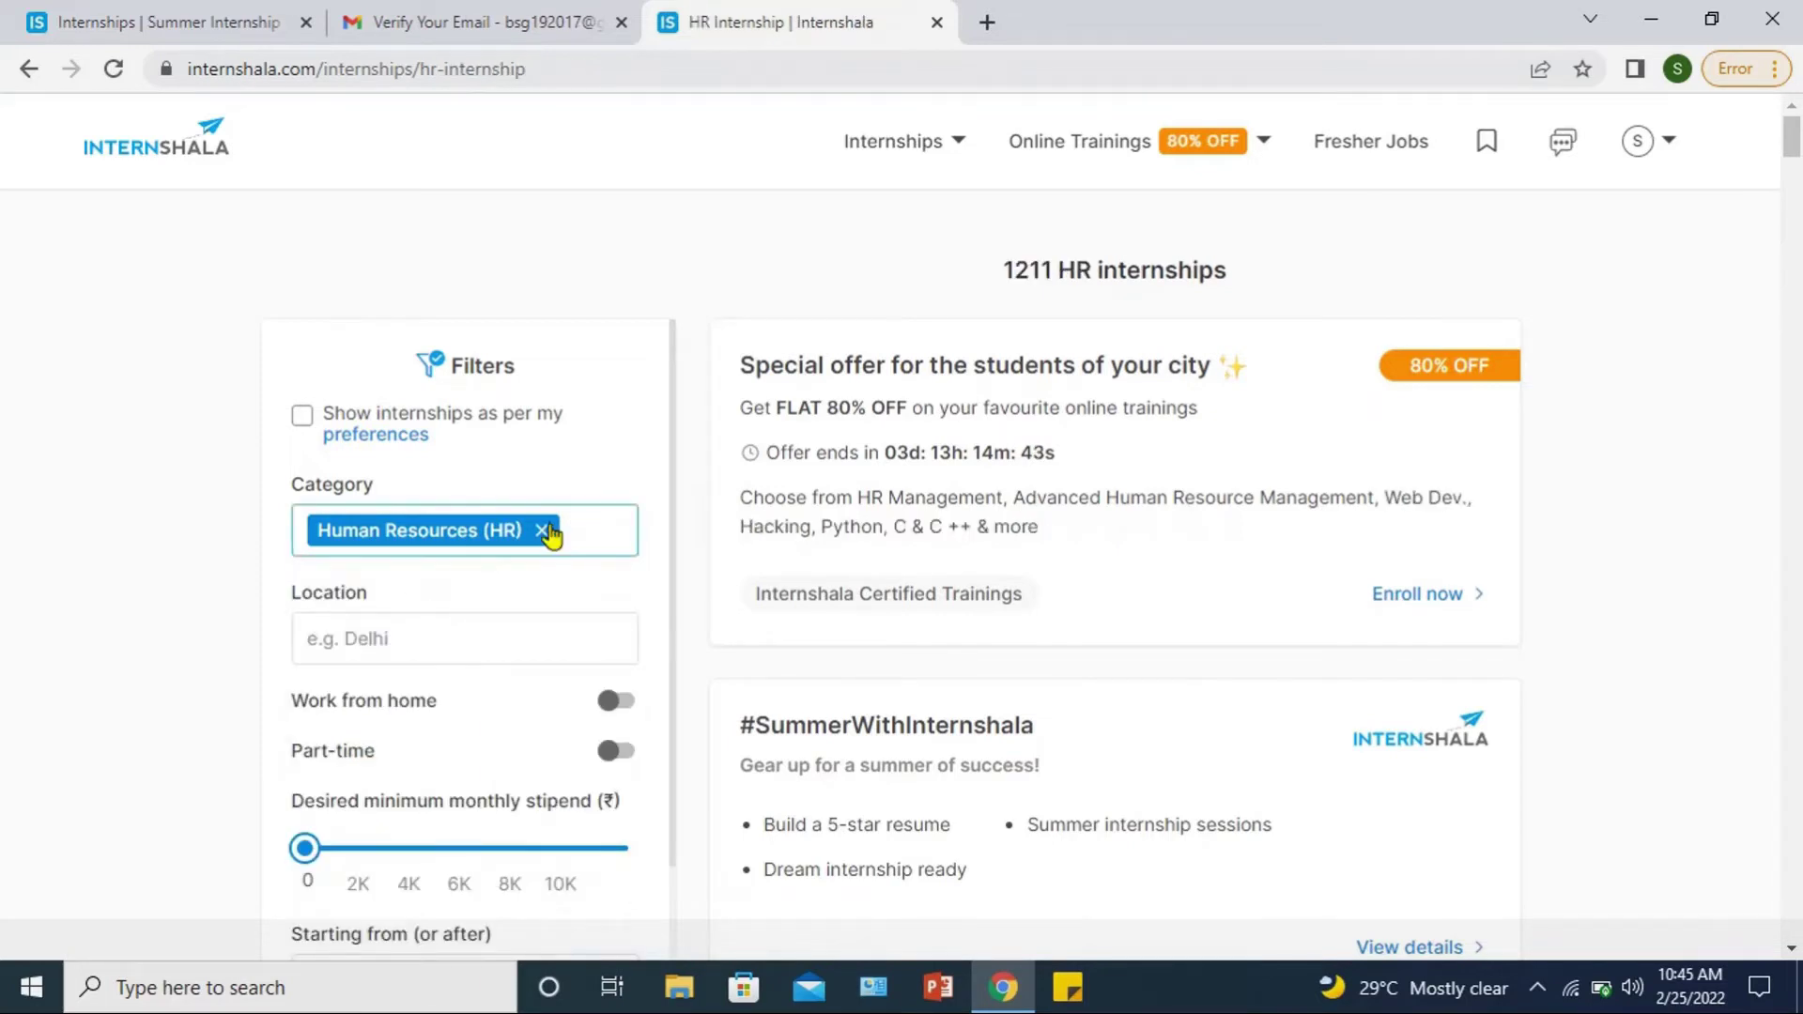
left_click(549, 529)
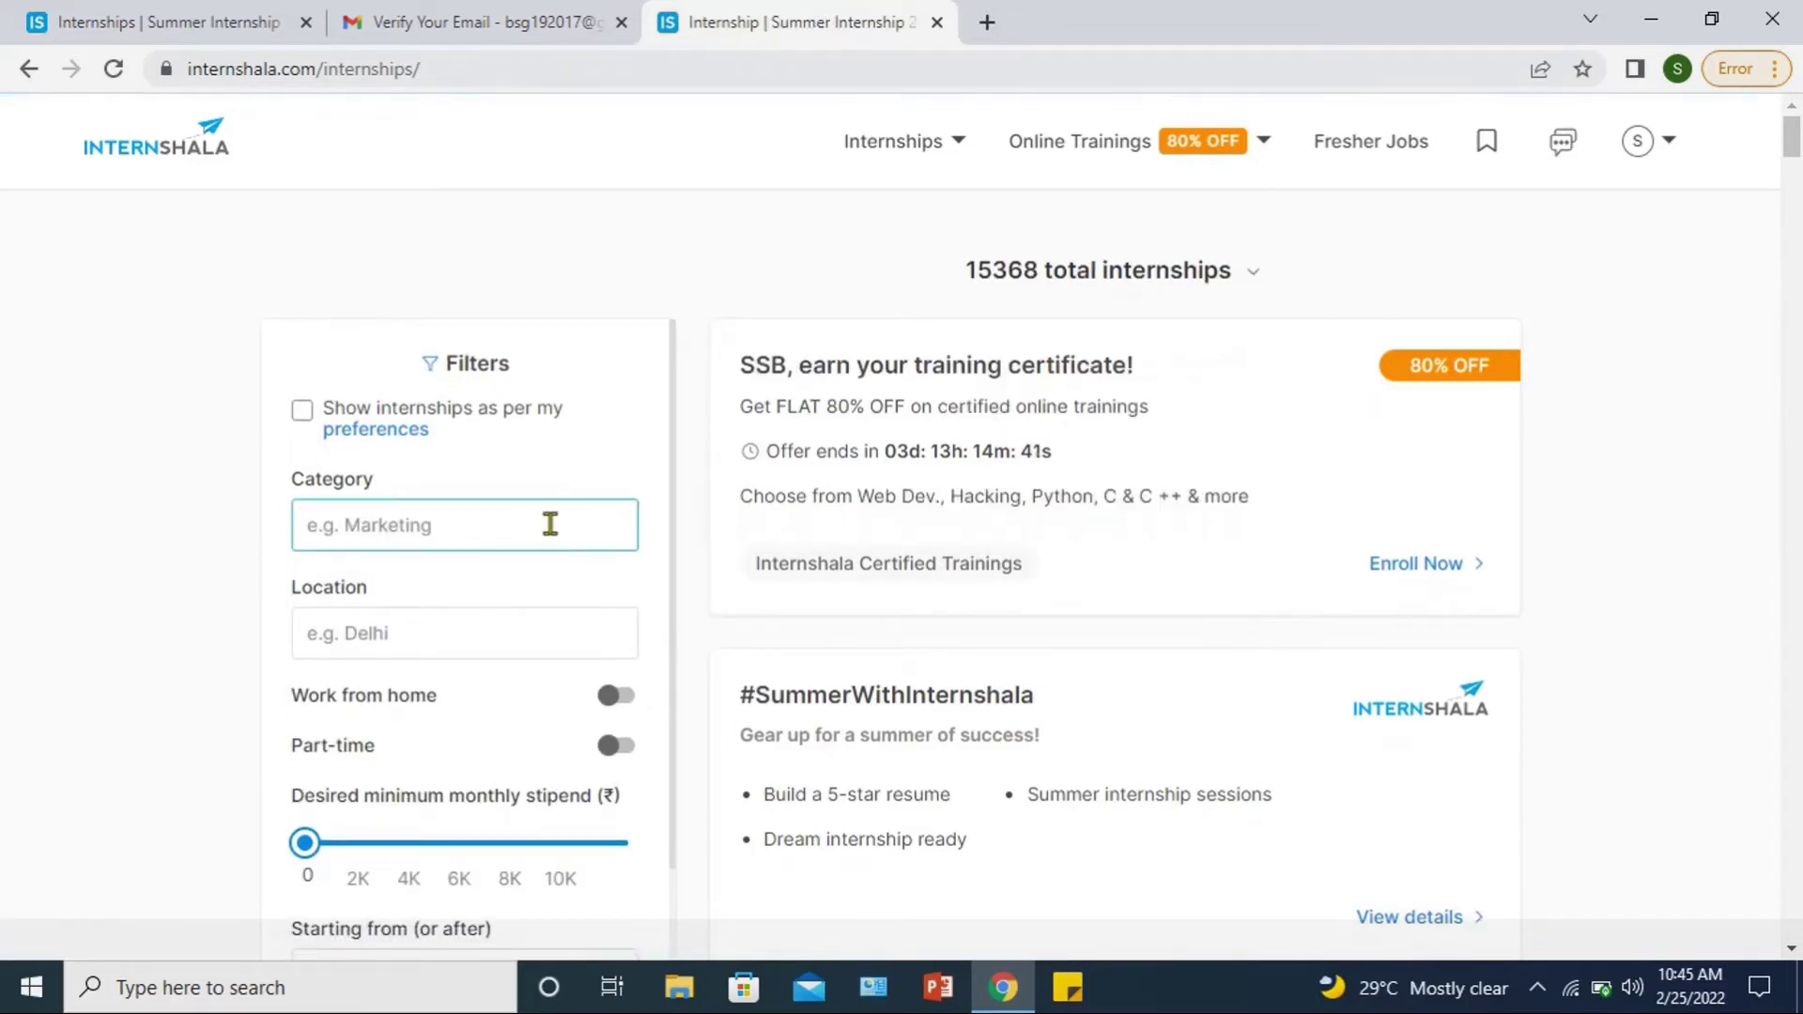
Step: Filter the category to Data Entry and Operations
left_click(549, 524)
type("data")
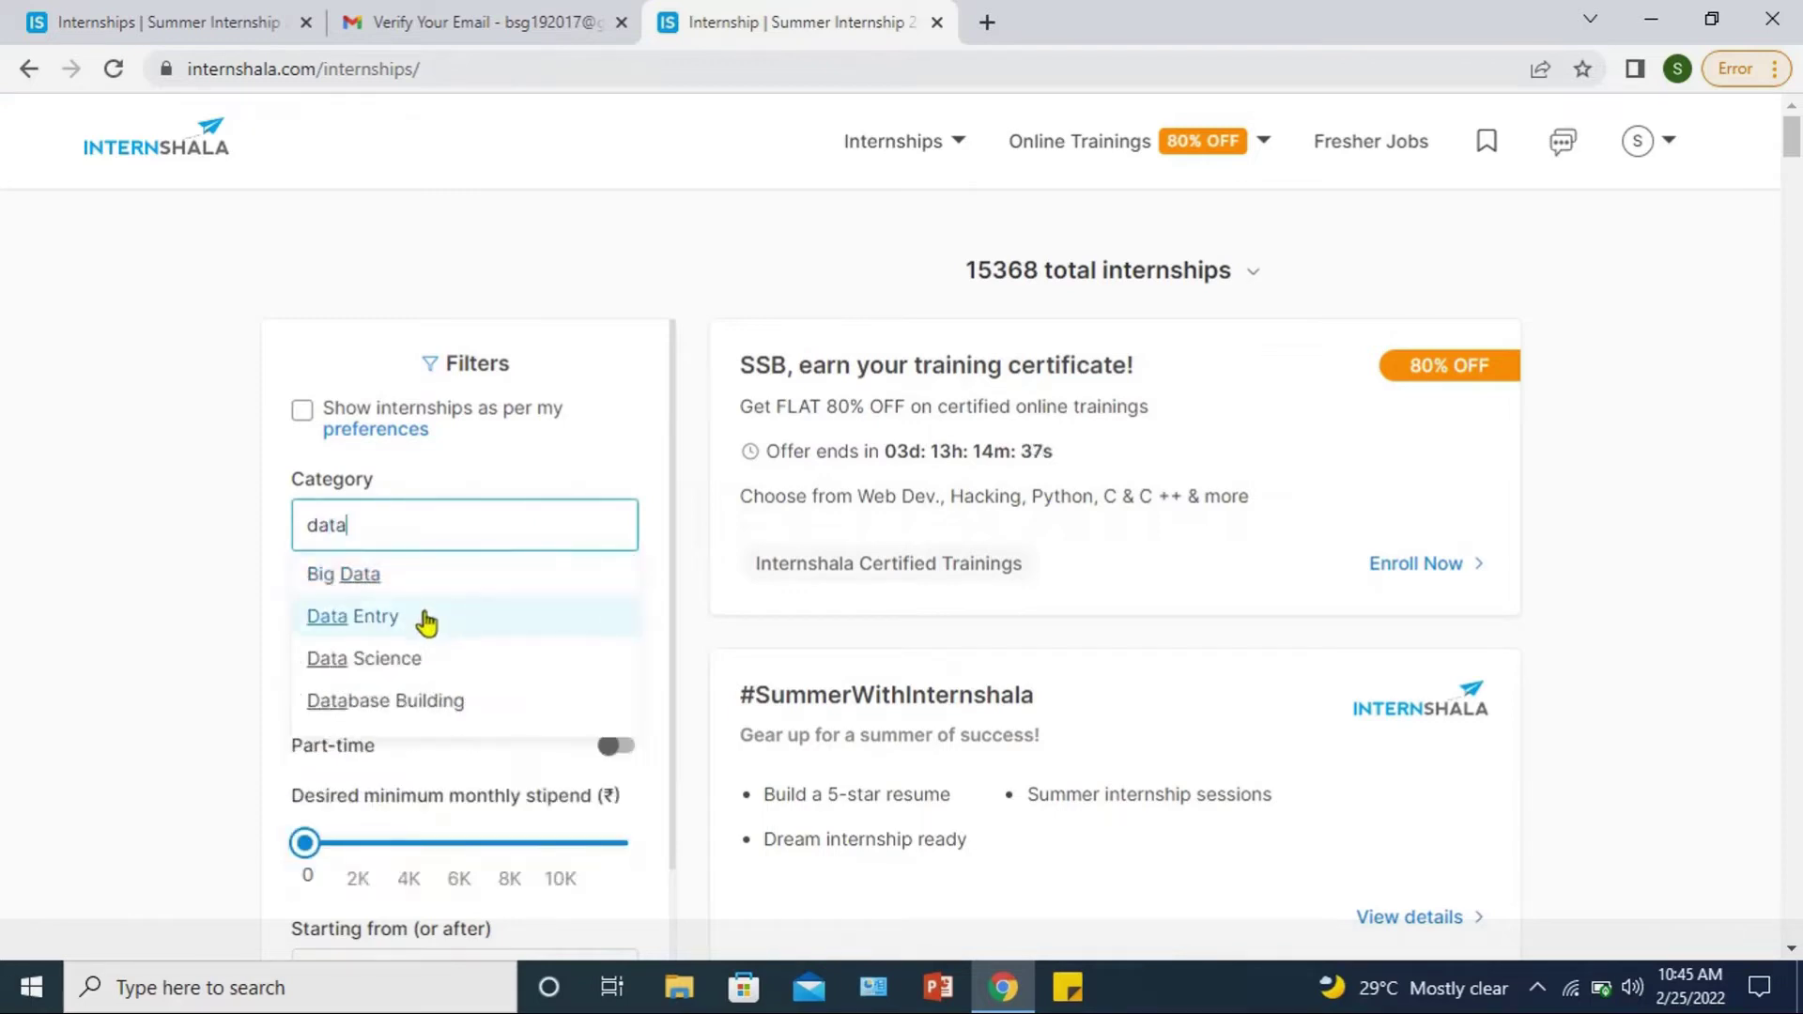
left_click(385, 620)
left_click(385, 617)
left_click(479, 534)
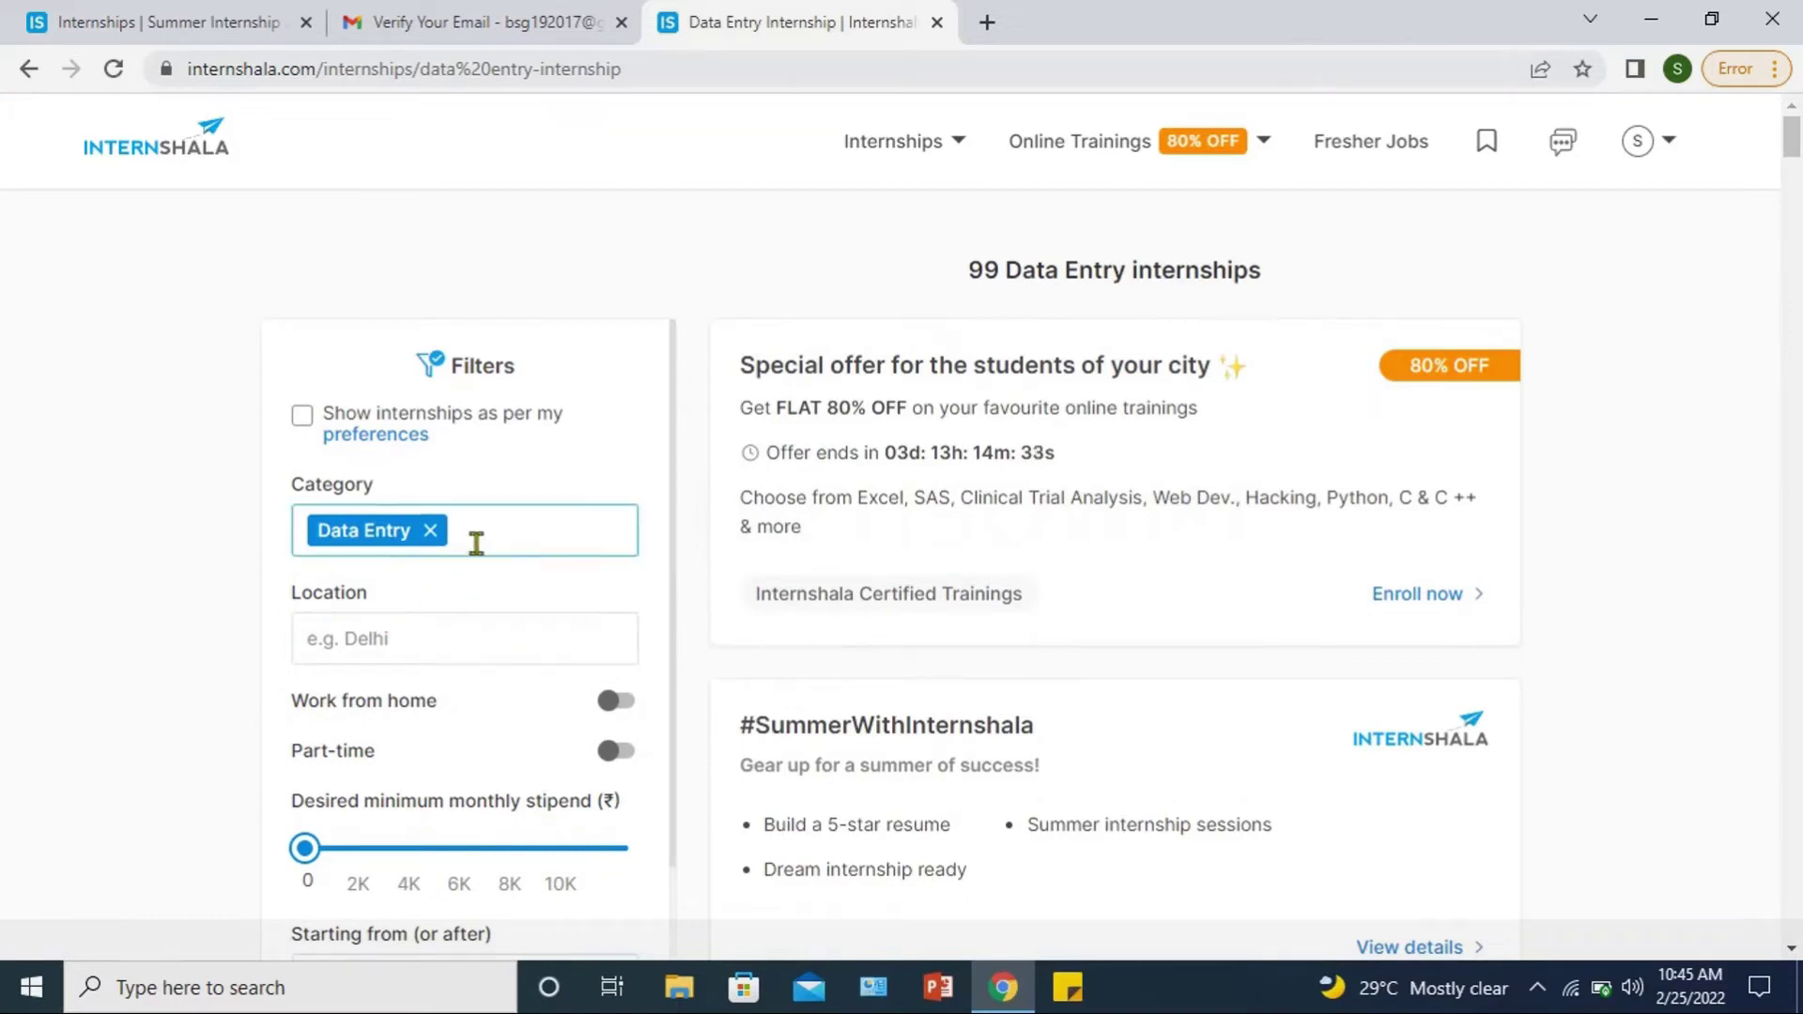
type("oper")
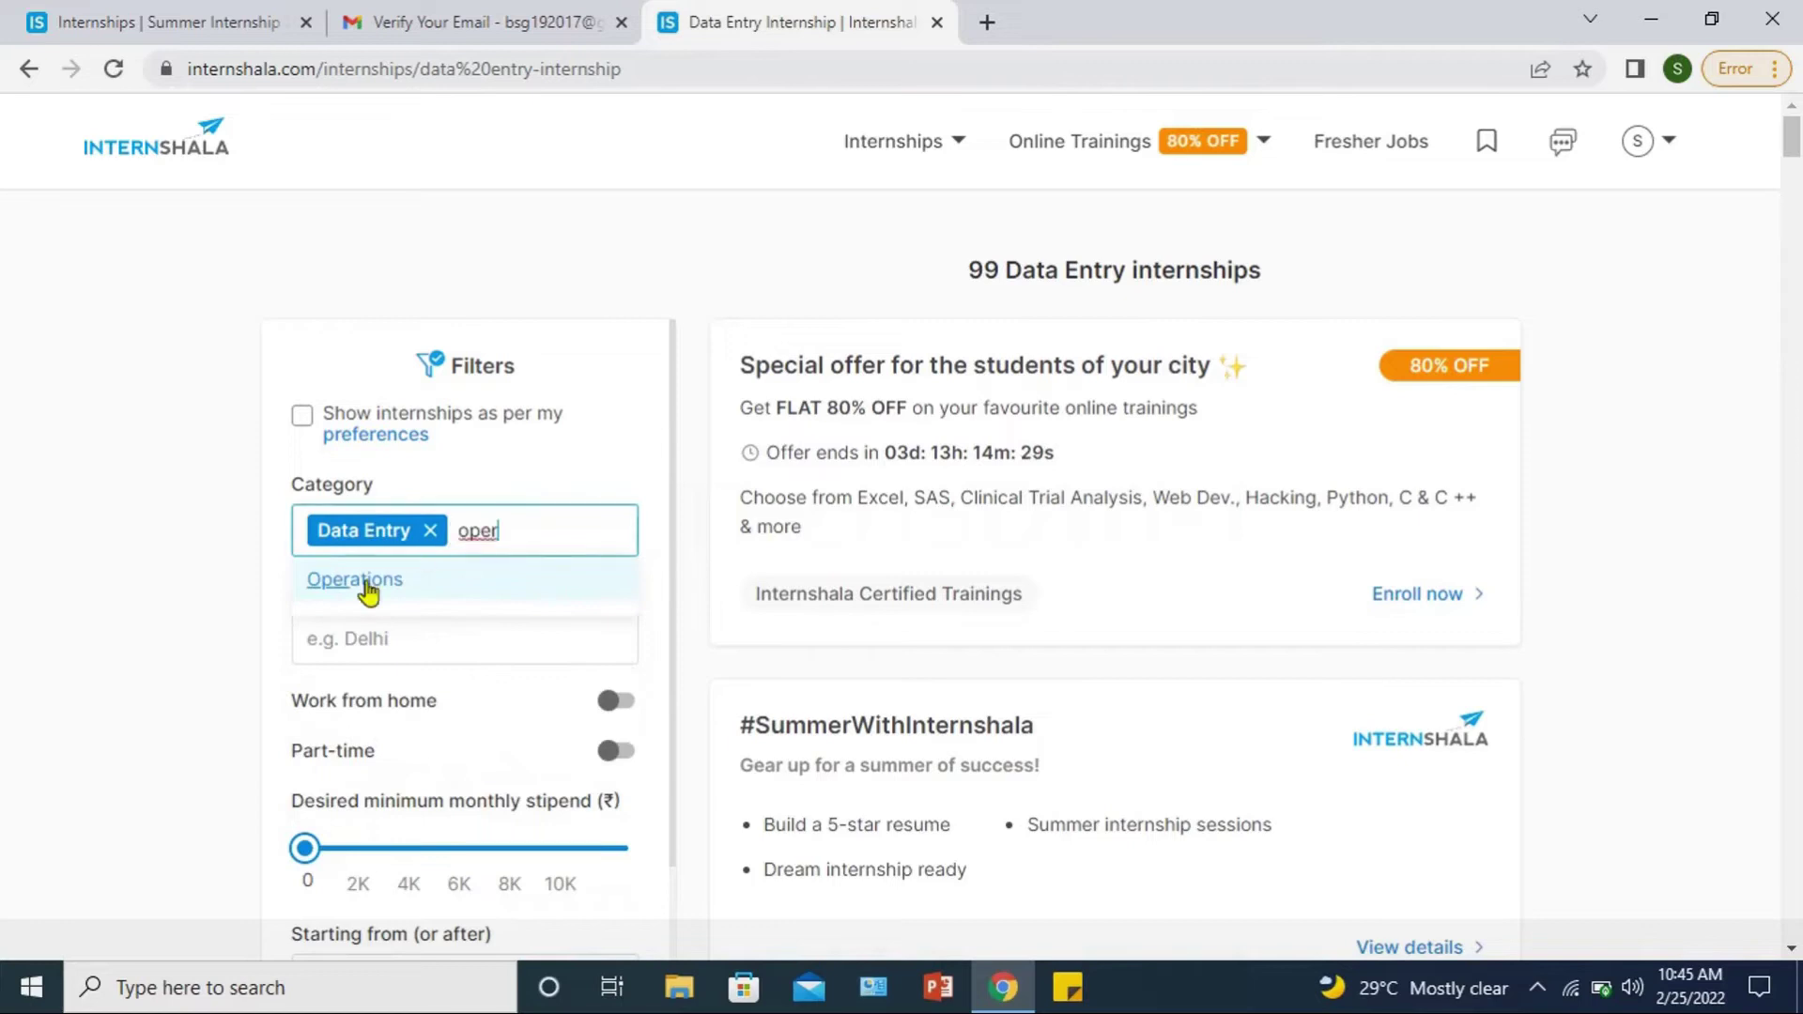
left_click(354, 582)
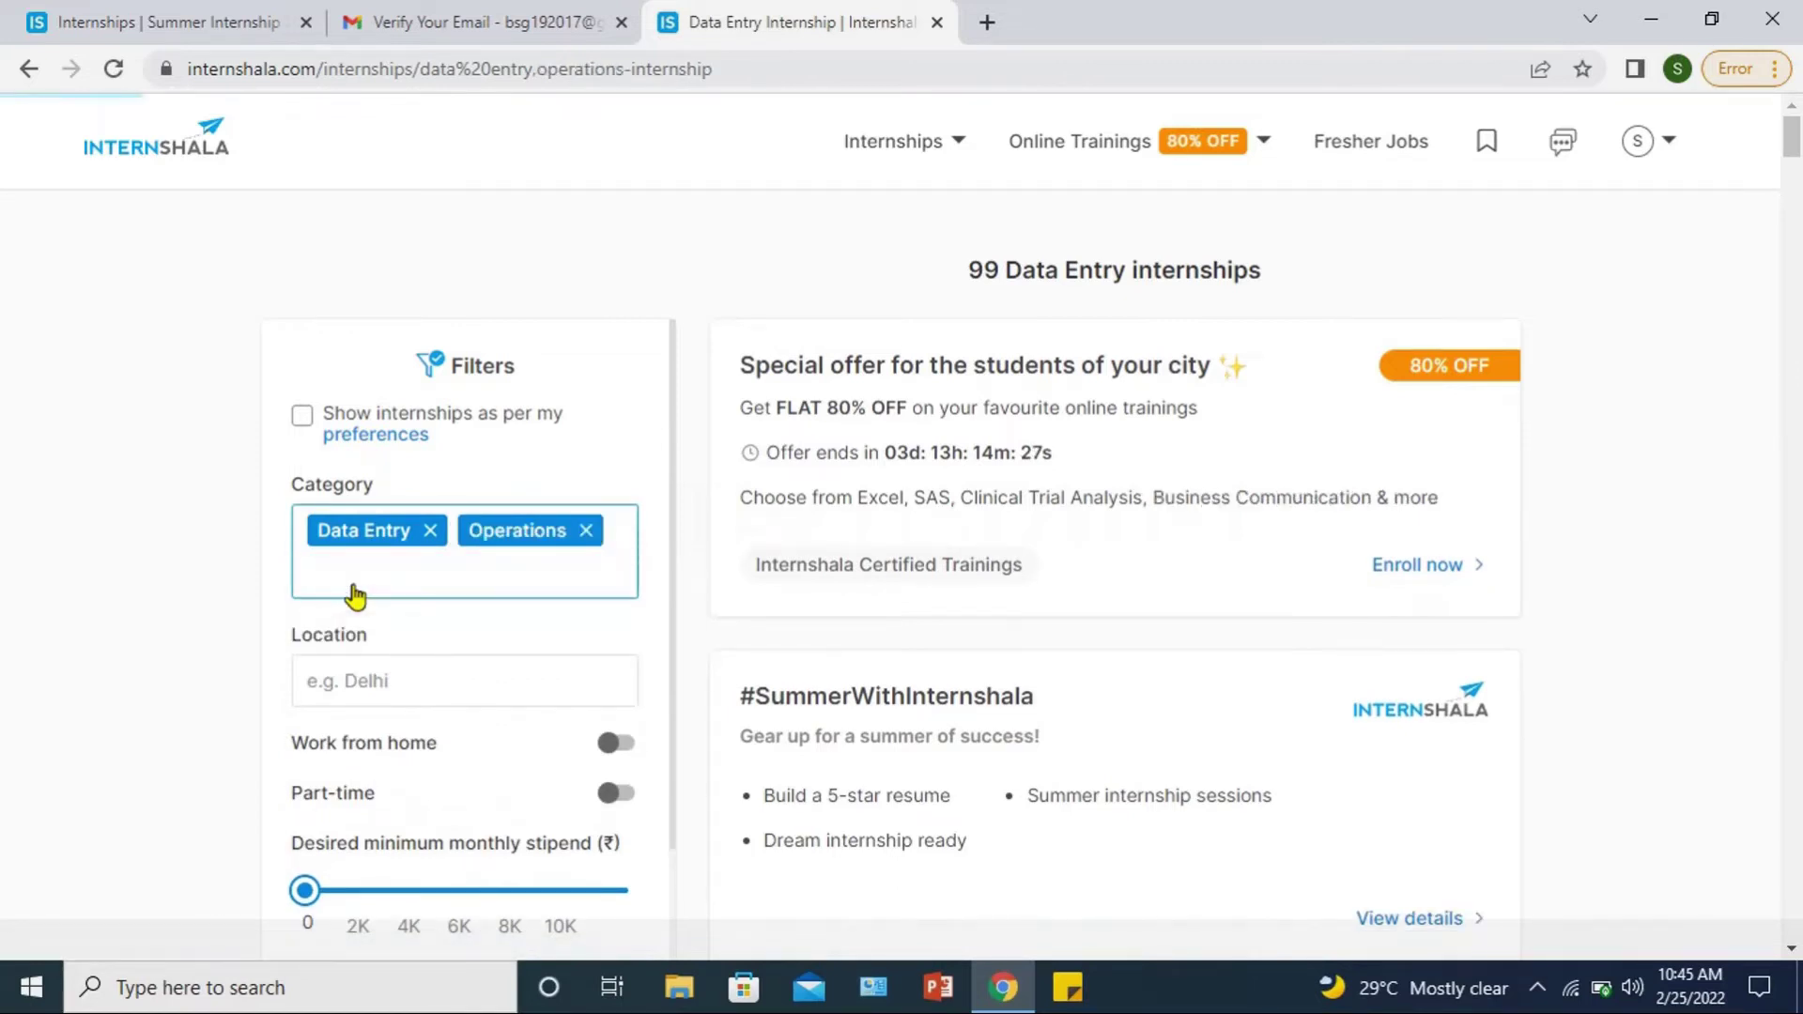
Step: Switch on the Work from home toggle to show 442 internships
scroll(354, 595, "down", 2)
left_click(364, 487)
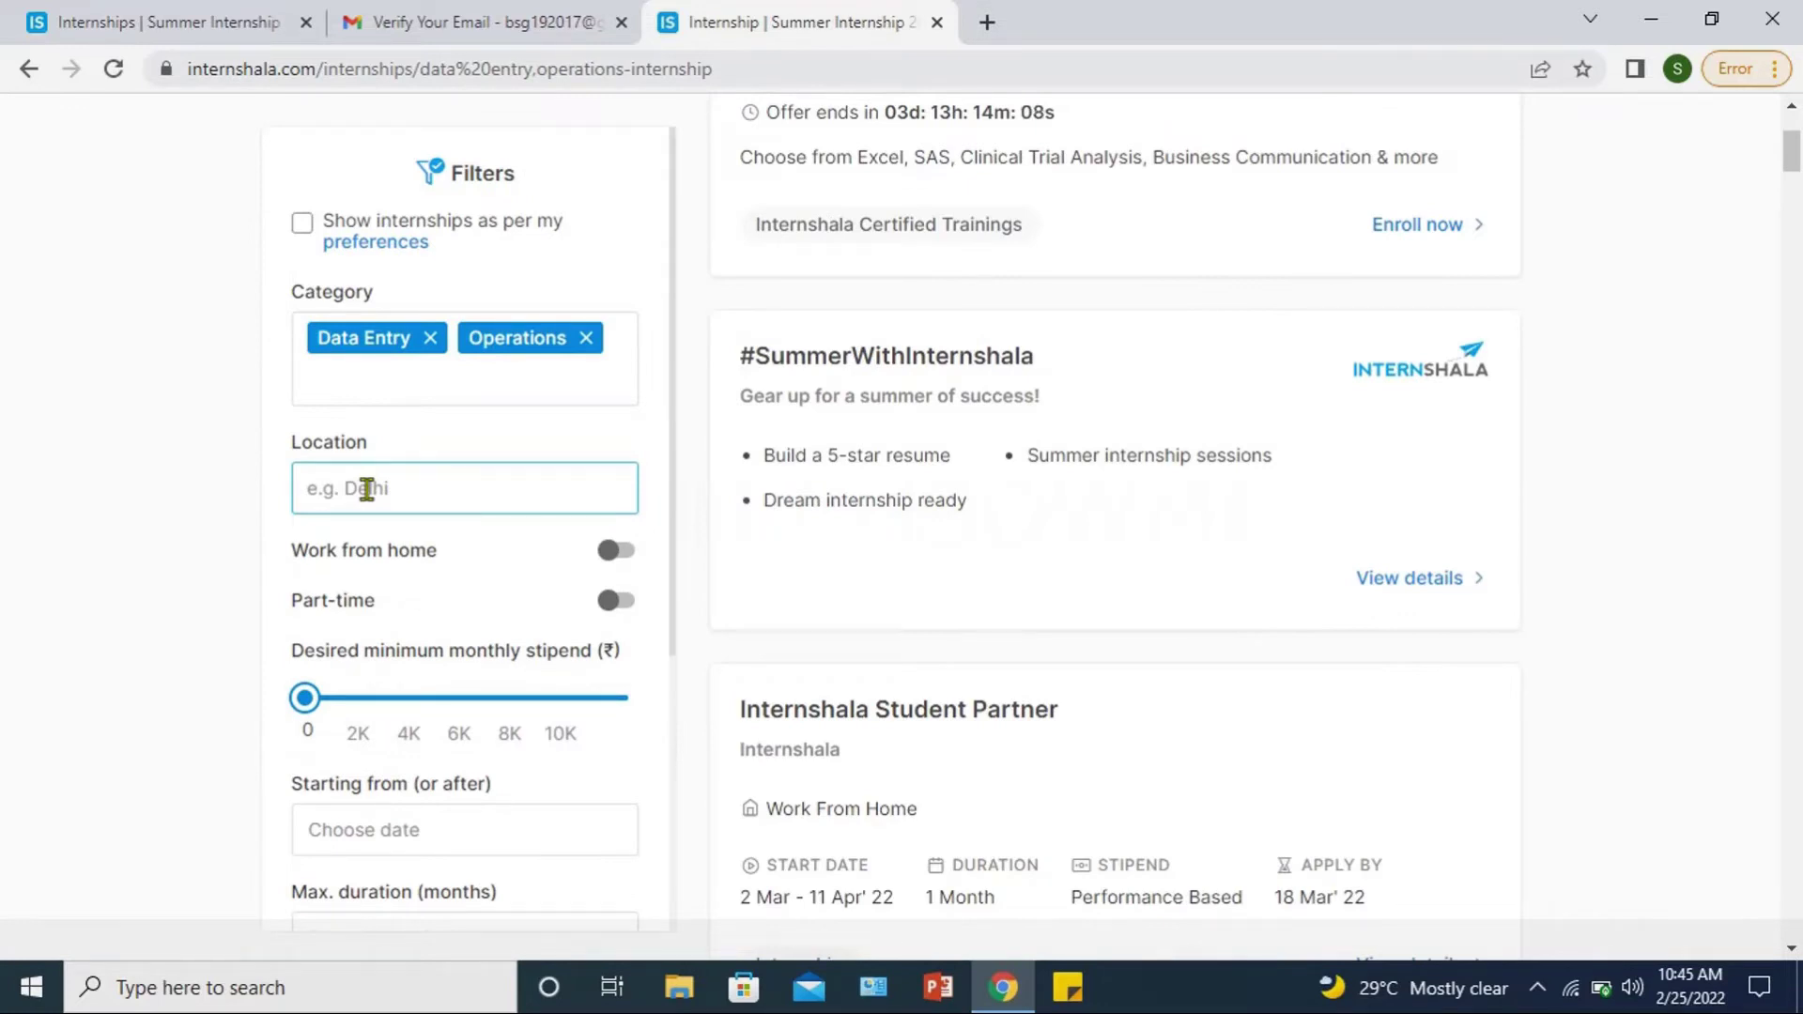
left_click(627, 554)
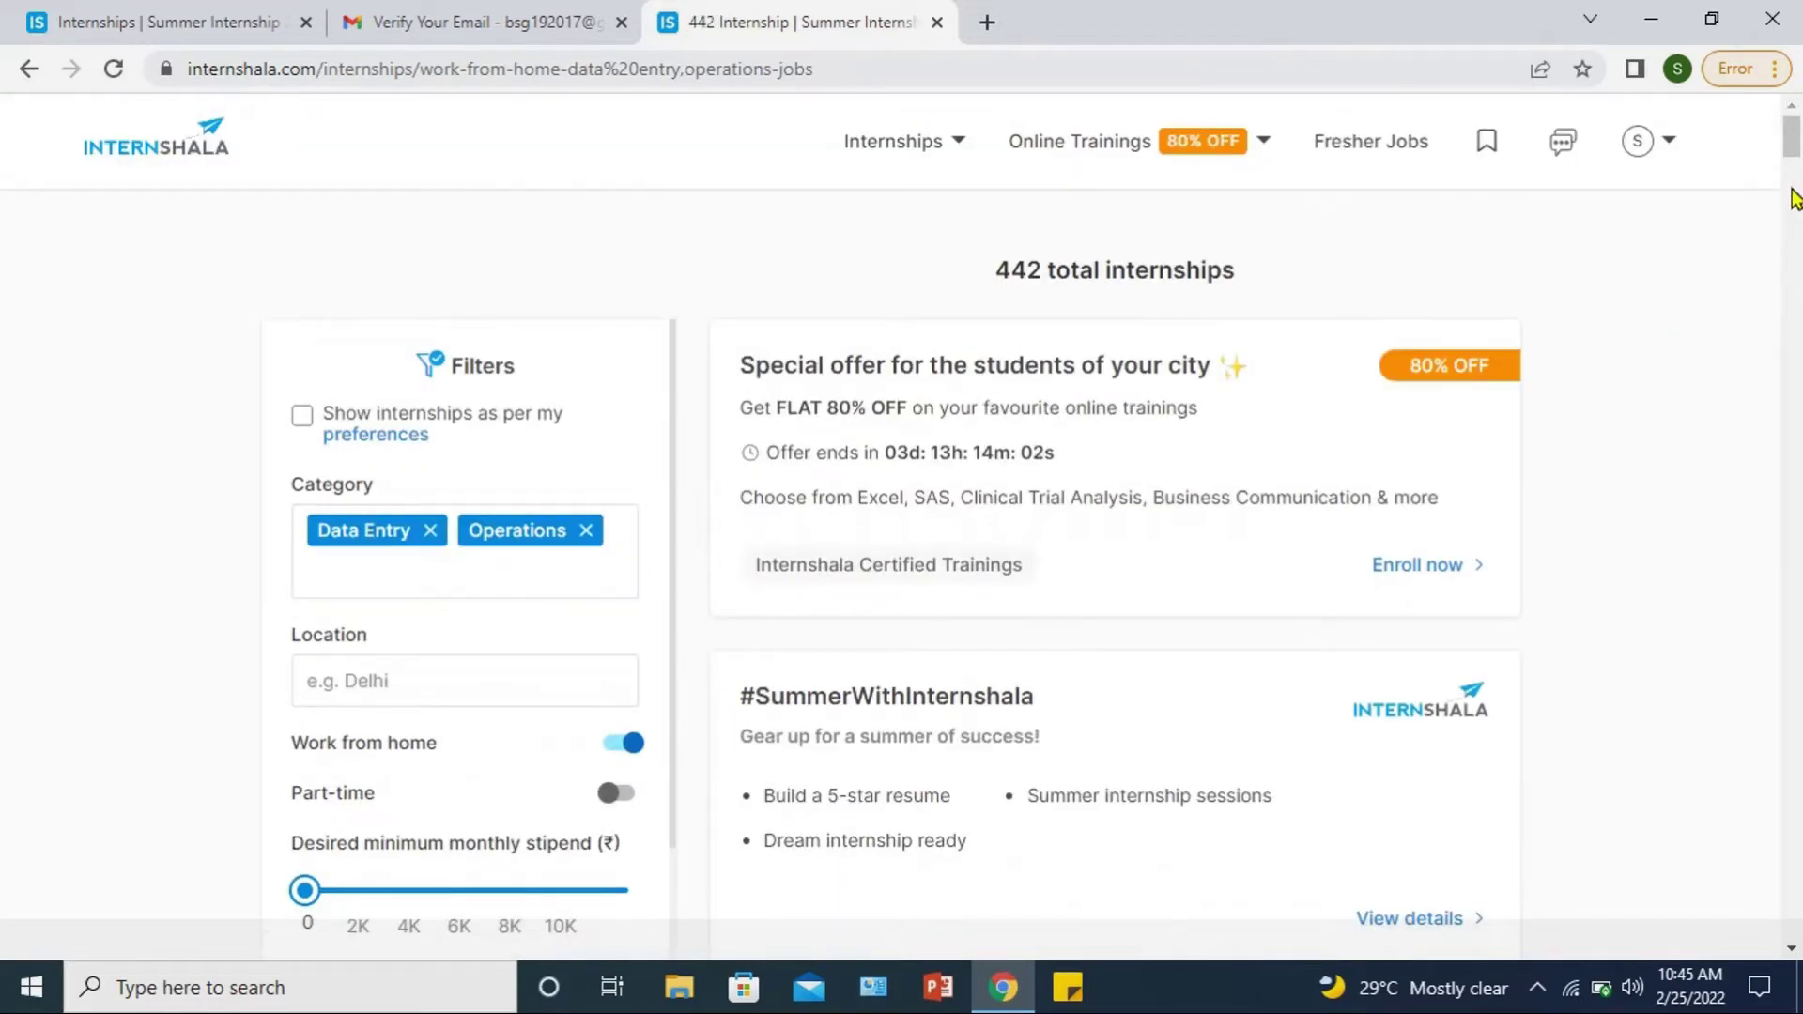
Step: Switch on the Part-time filter alongside Data Entry and Operations work-from-home filters
left_click_drag(1790, 162, 1790, 188)
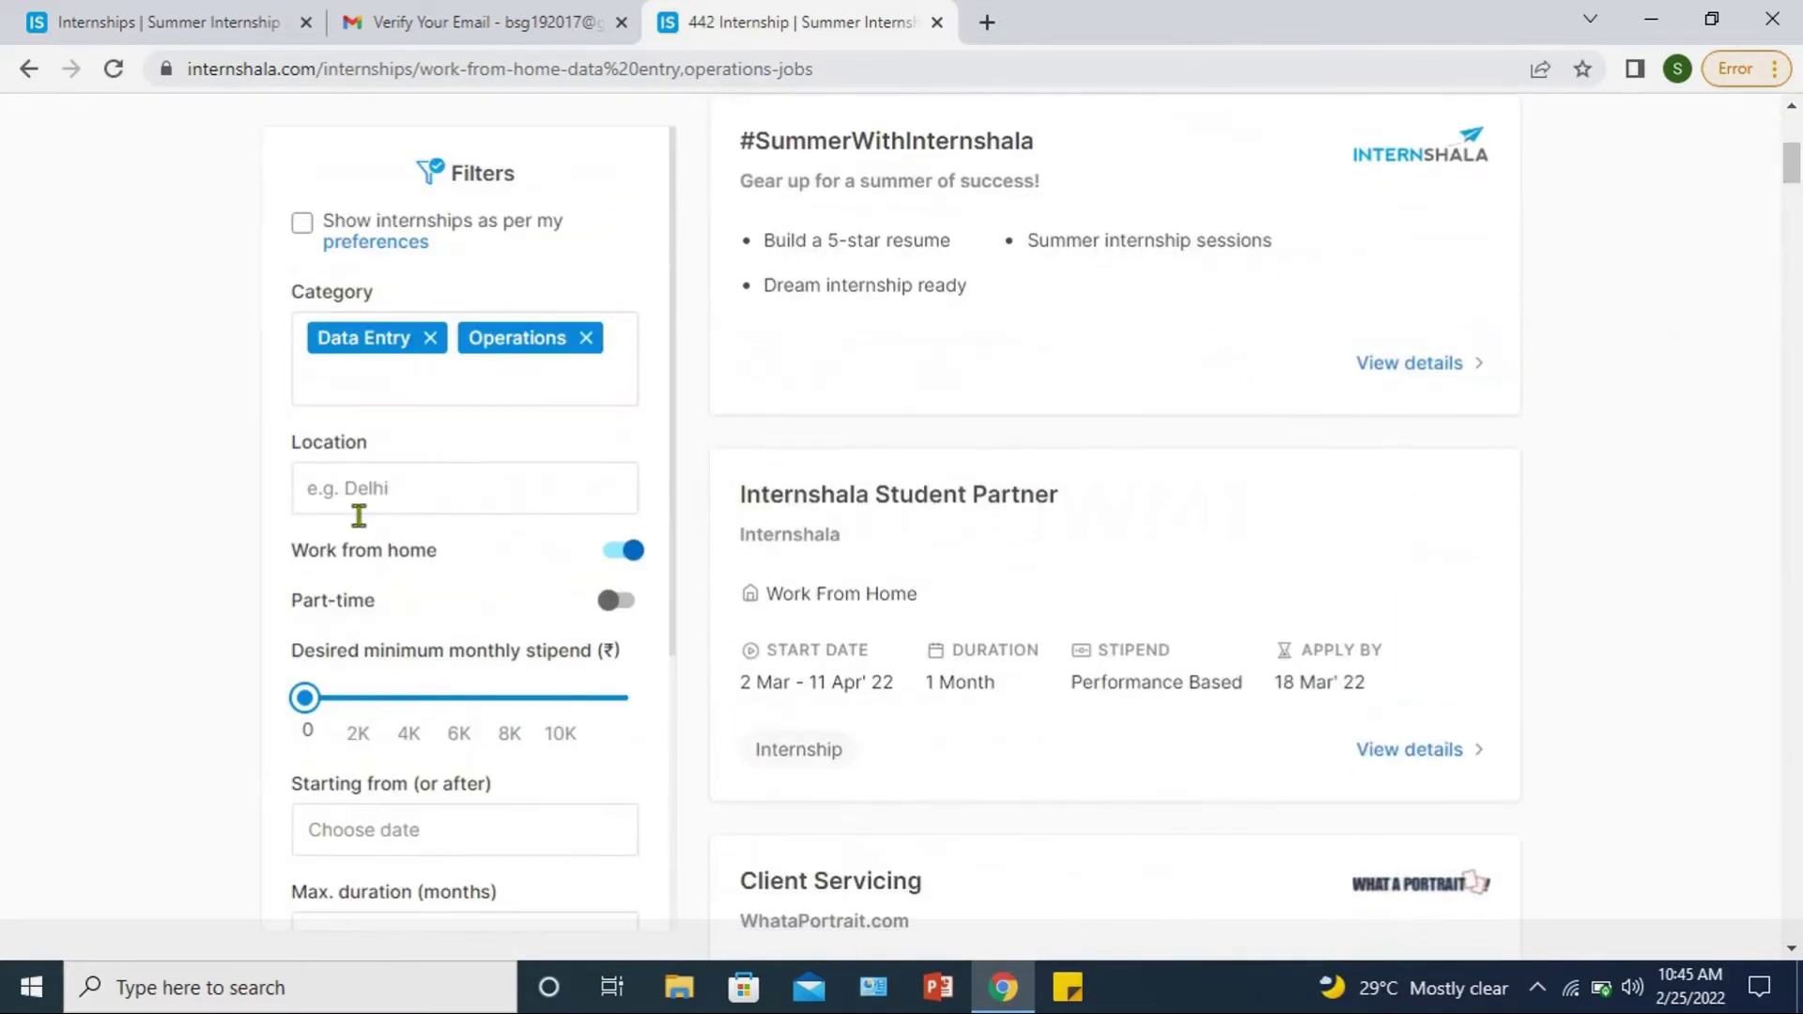
left_click(617, 606)
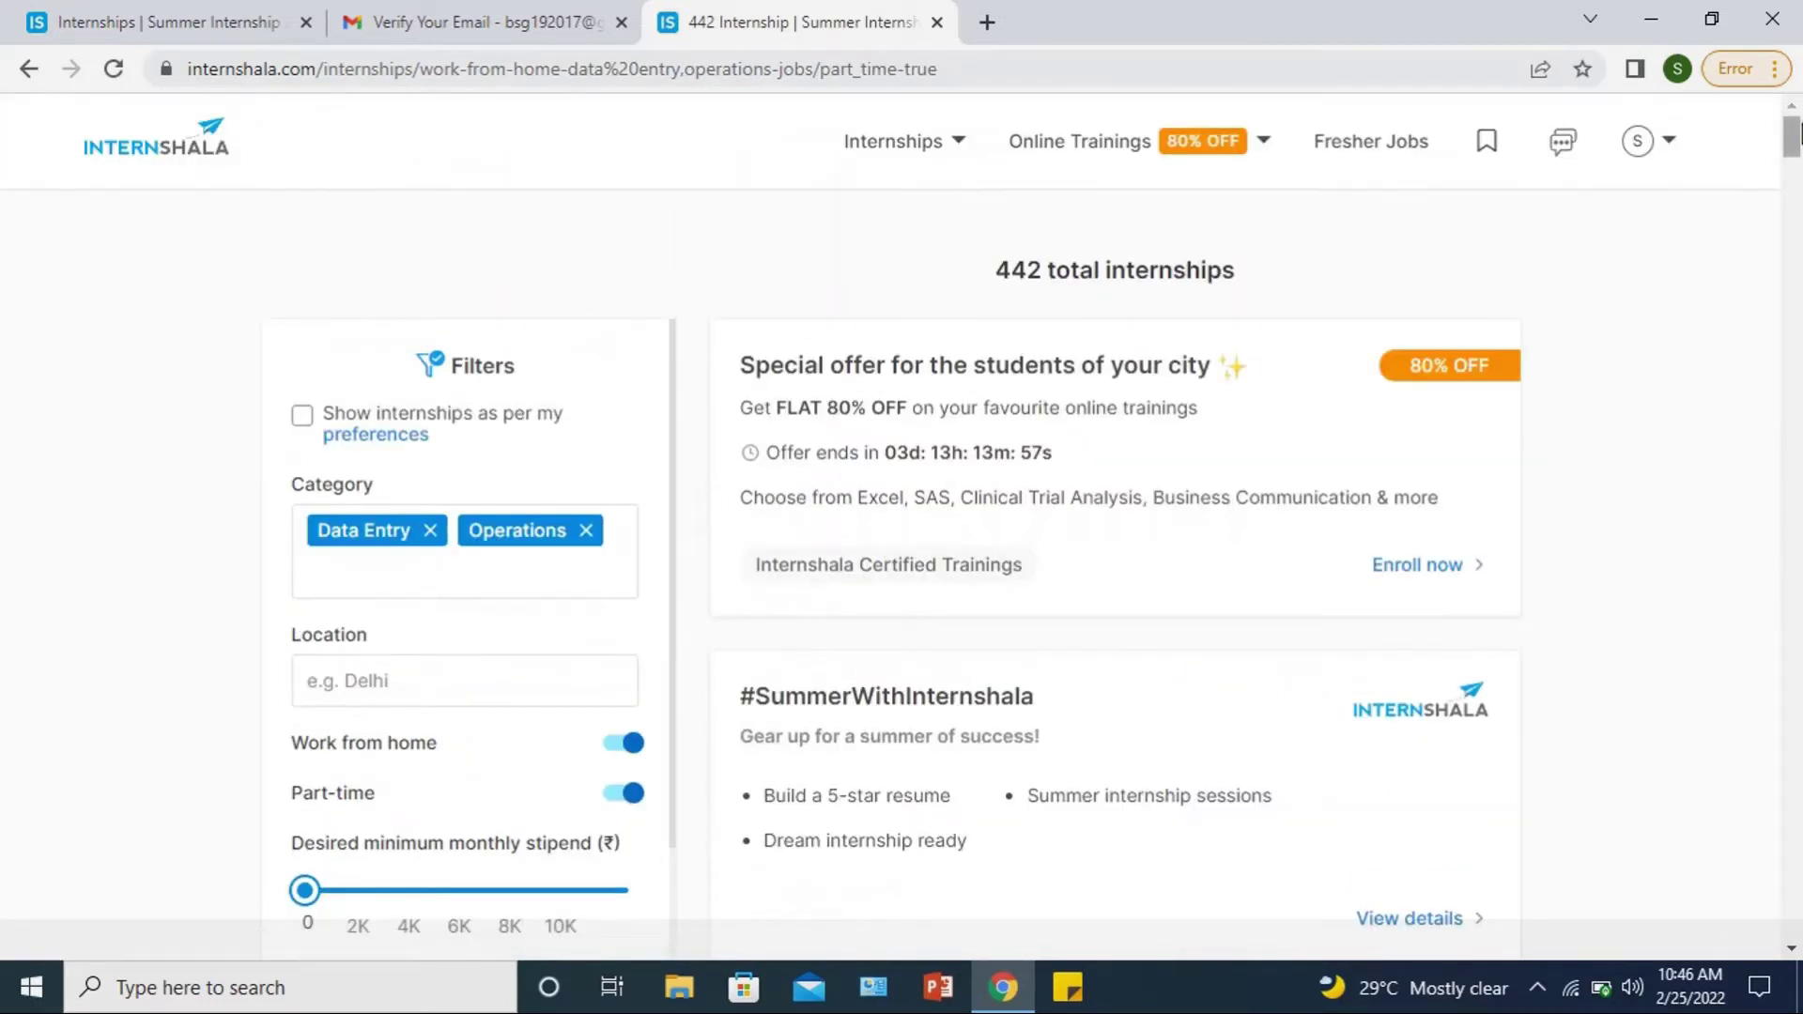
left_click_drag(1796, 136, 1795, 164)
left_click(398, 470)
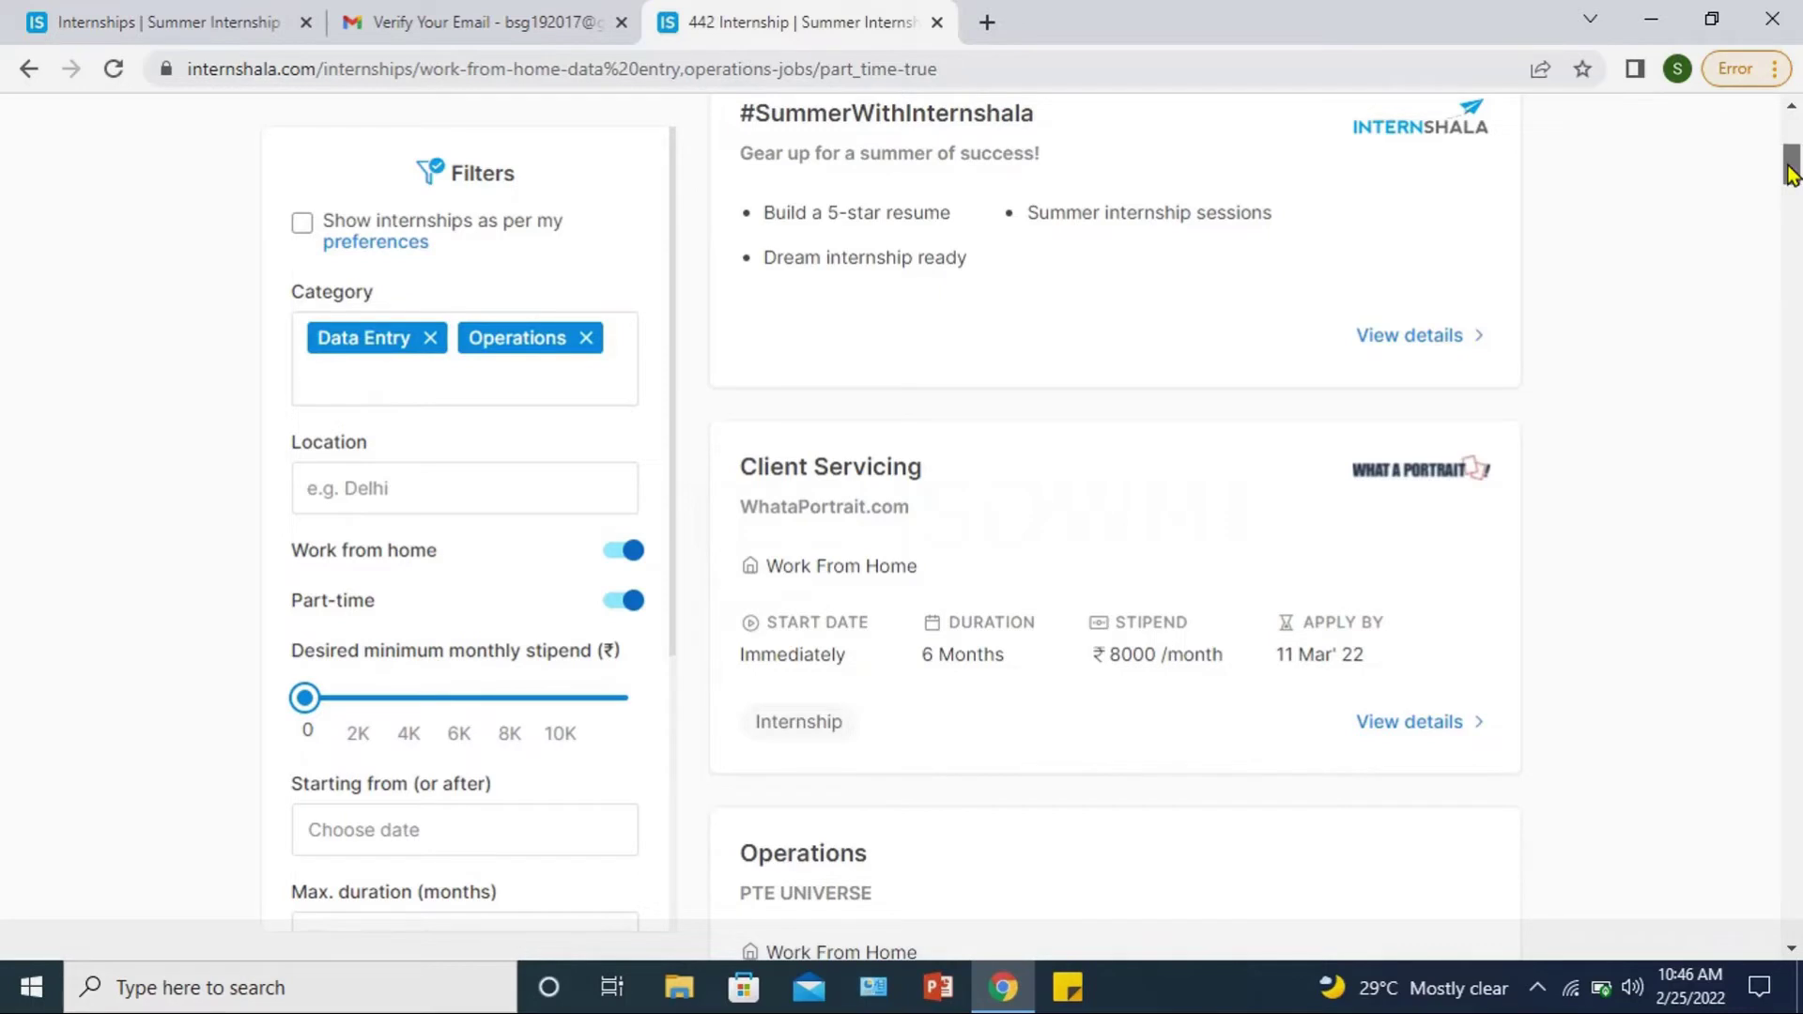
Step: Scroll through the filters panel and the part-time internship results
left_click_drag(1792, 174, 1796, 189)
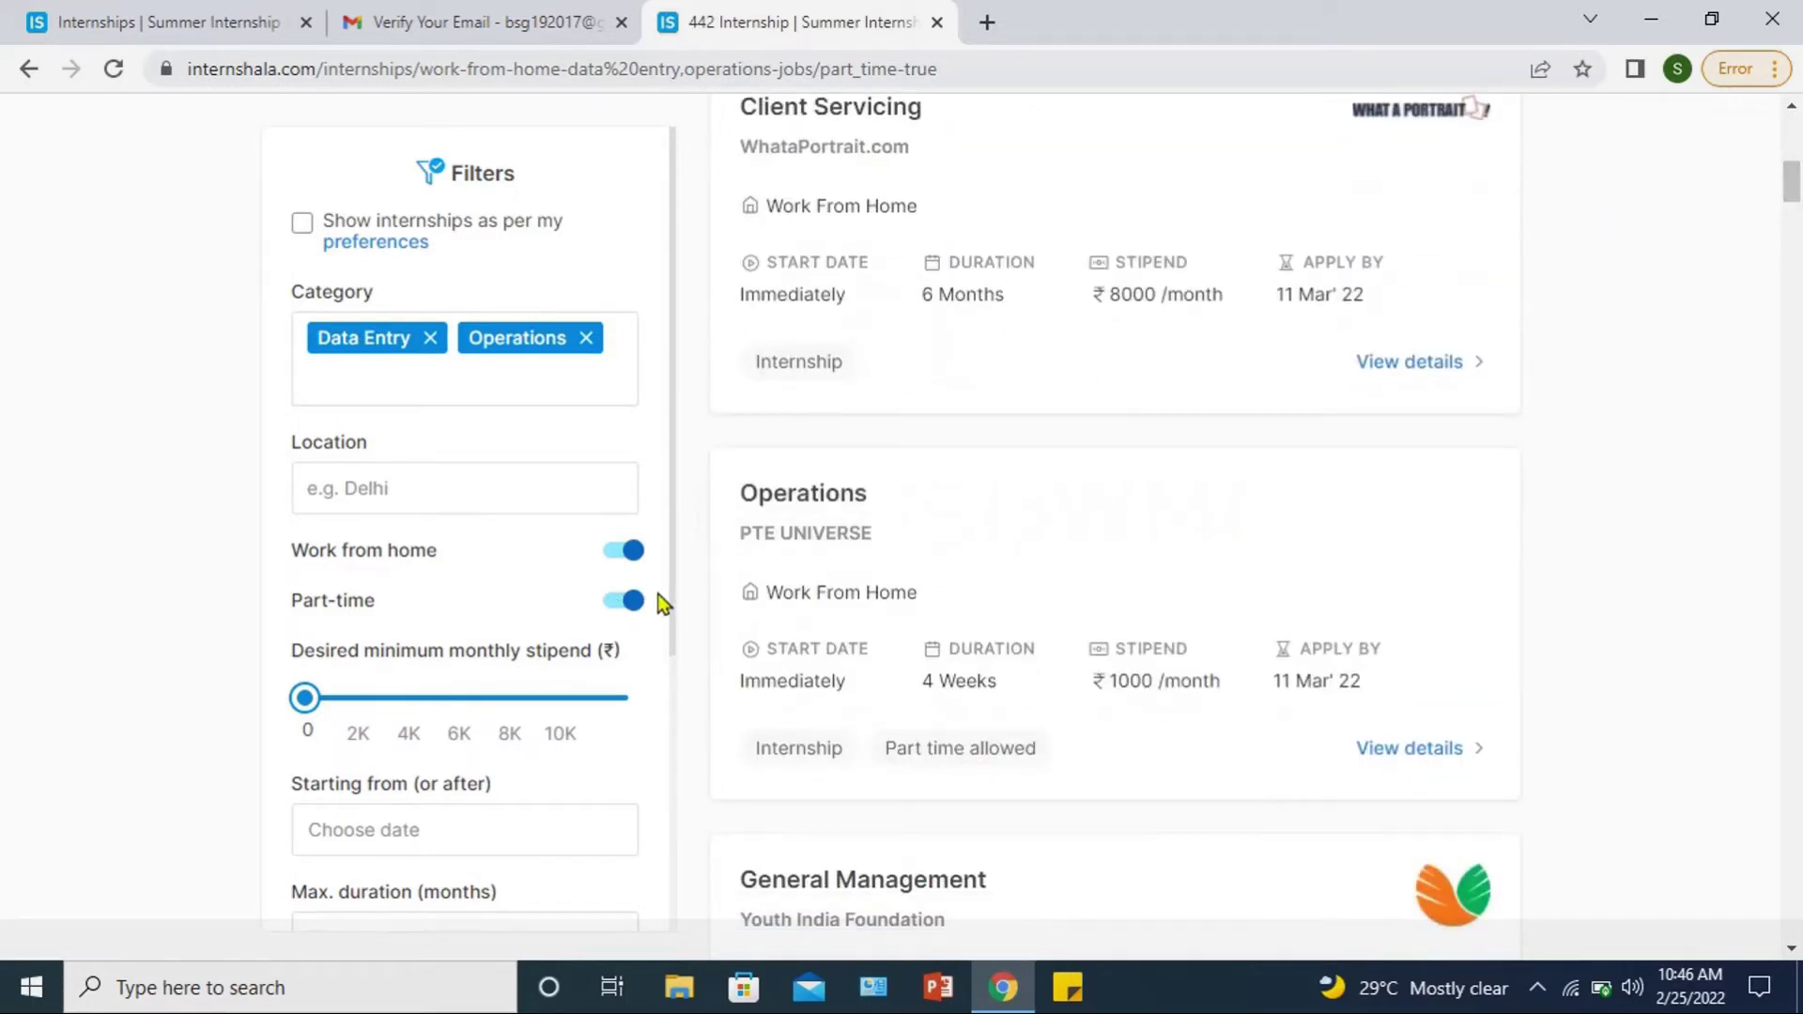
left_click_drag(671, 594, 661, 725)
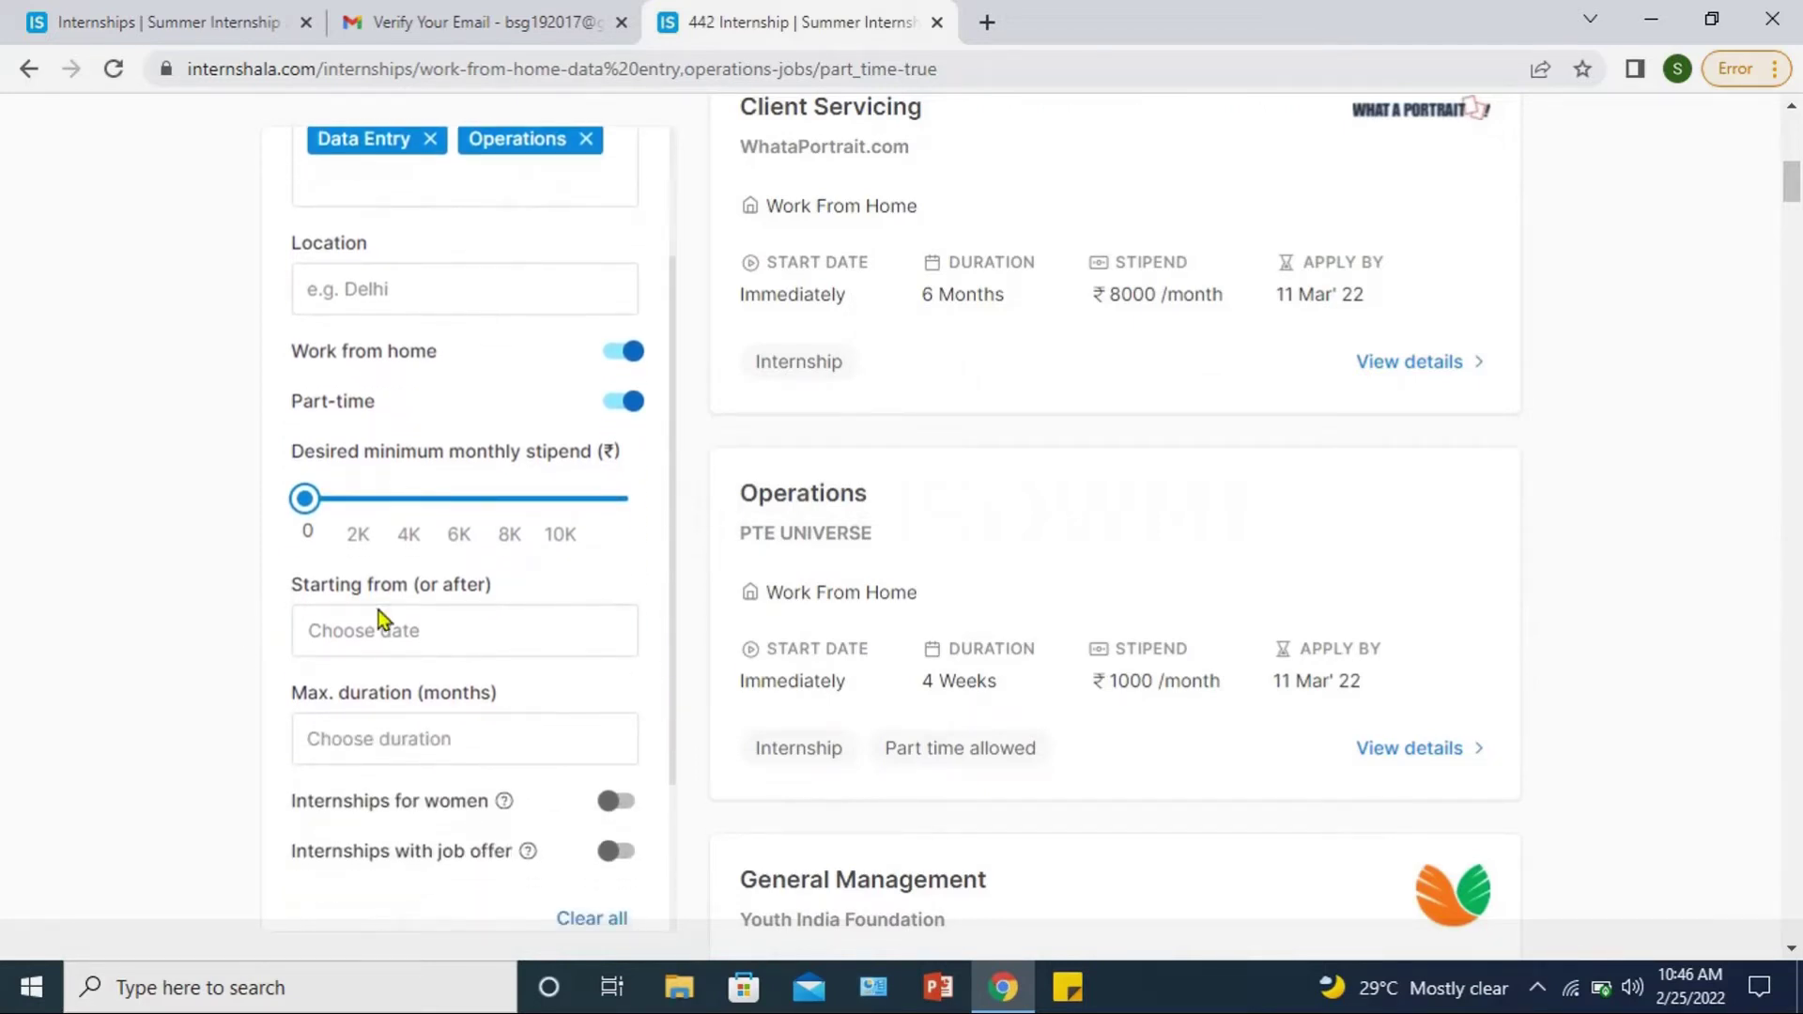
left_click_drag(668, 595, 667, 760)
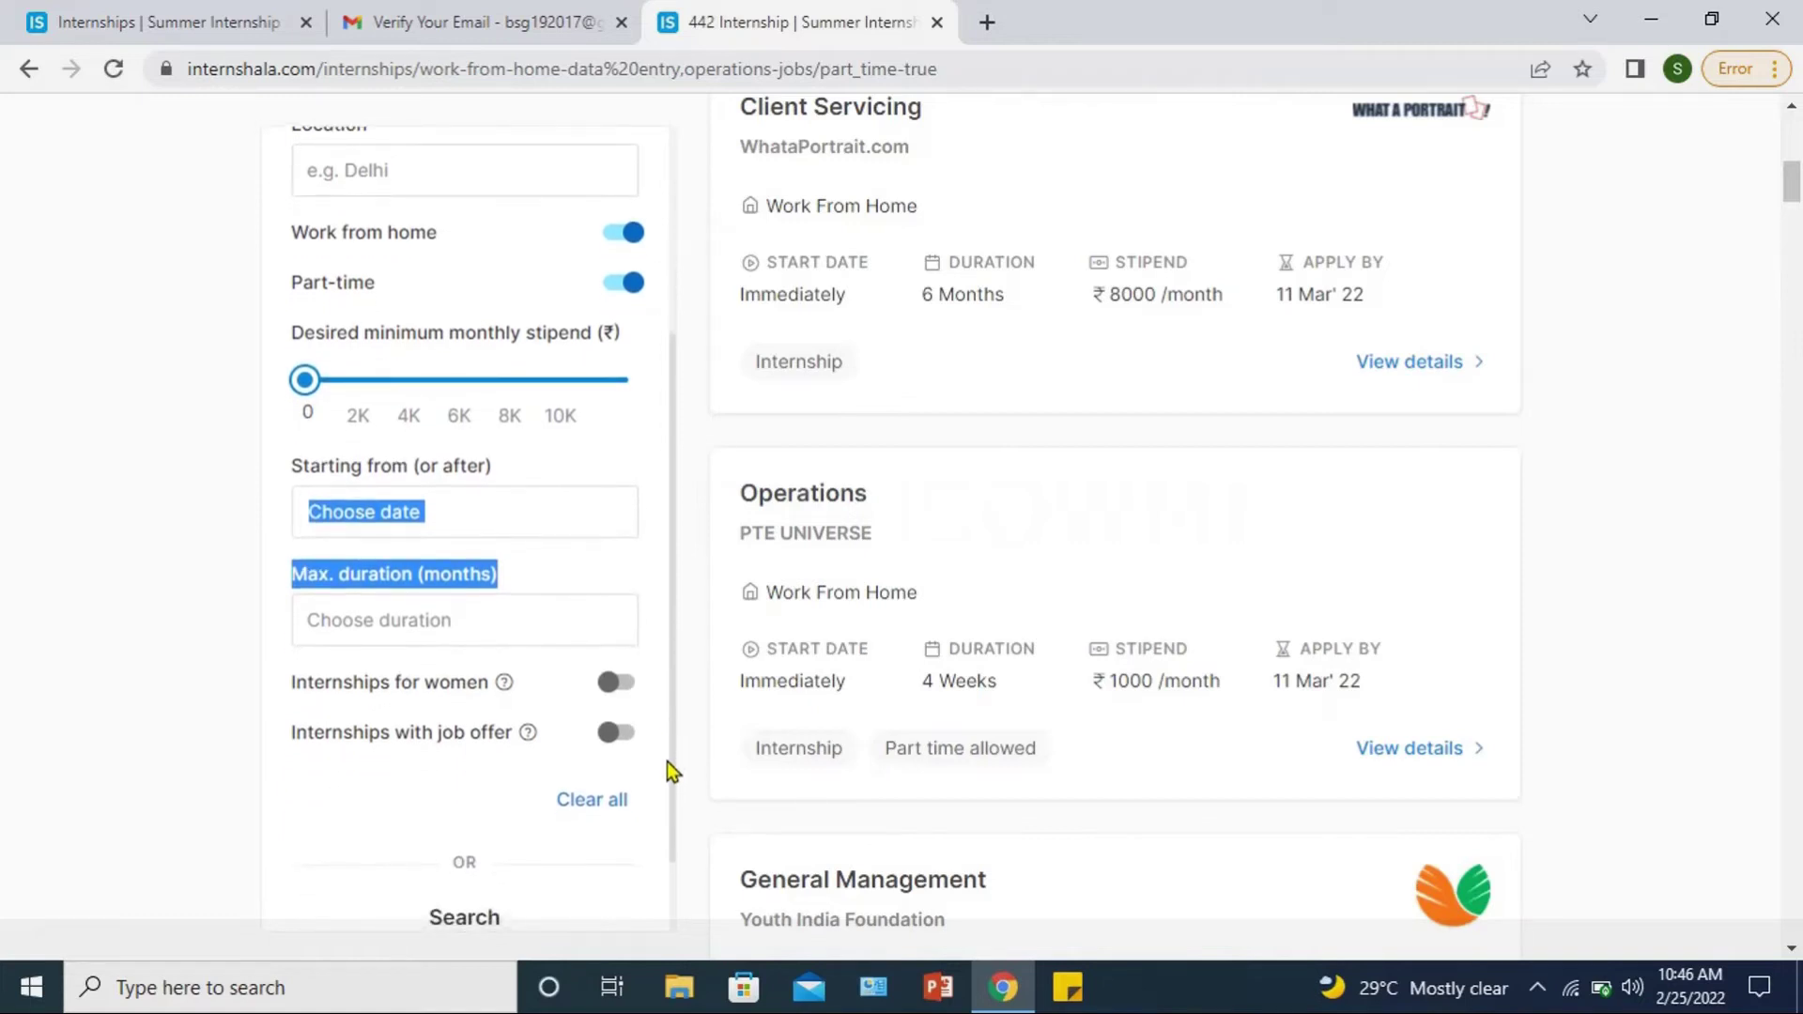
left_click(582, 571)
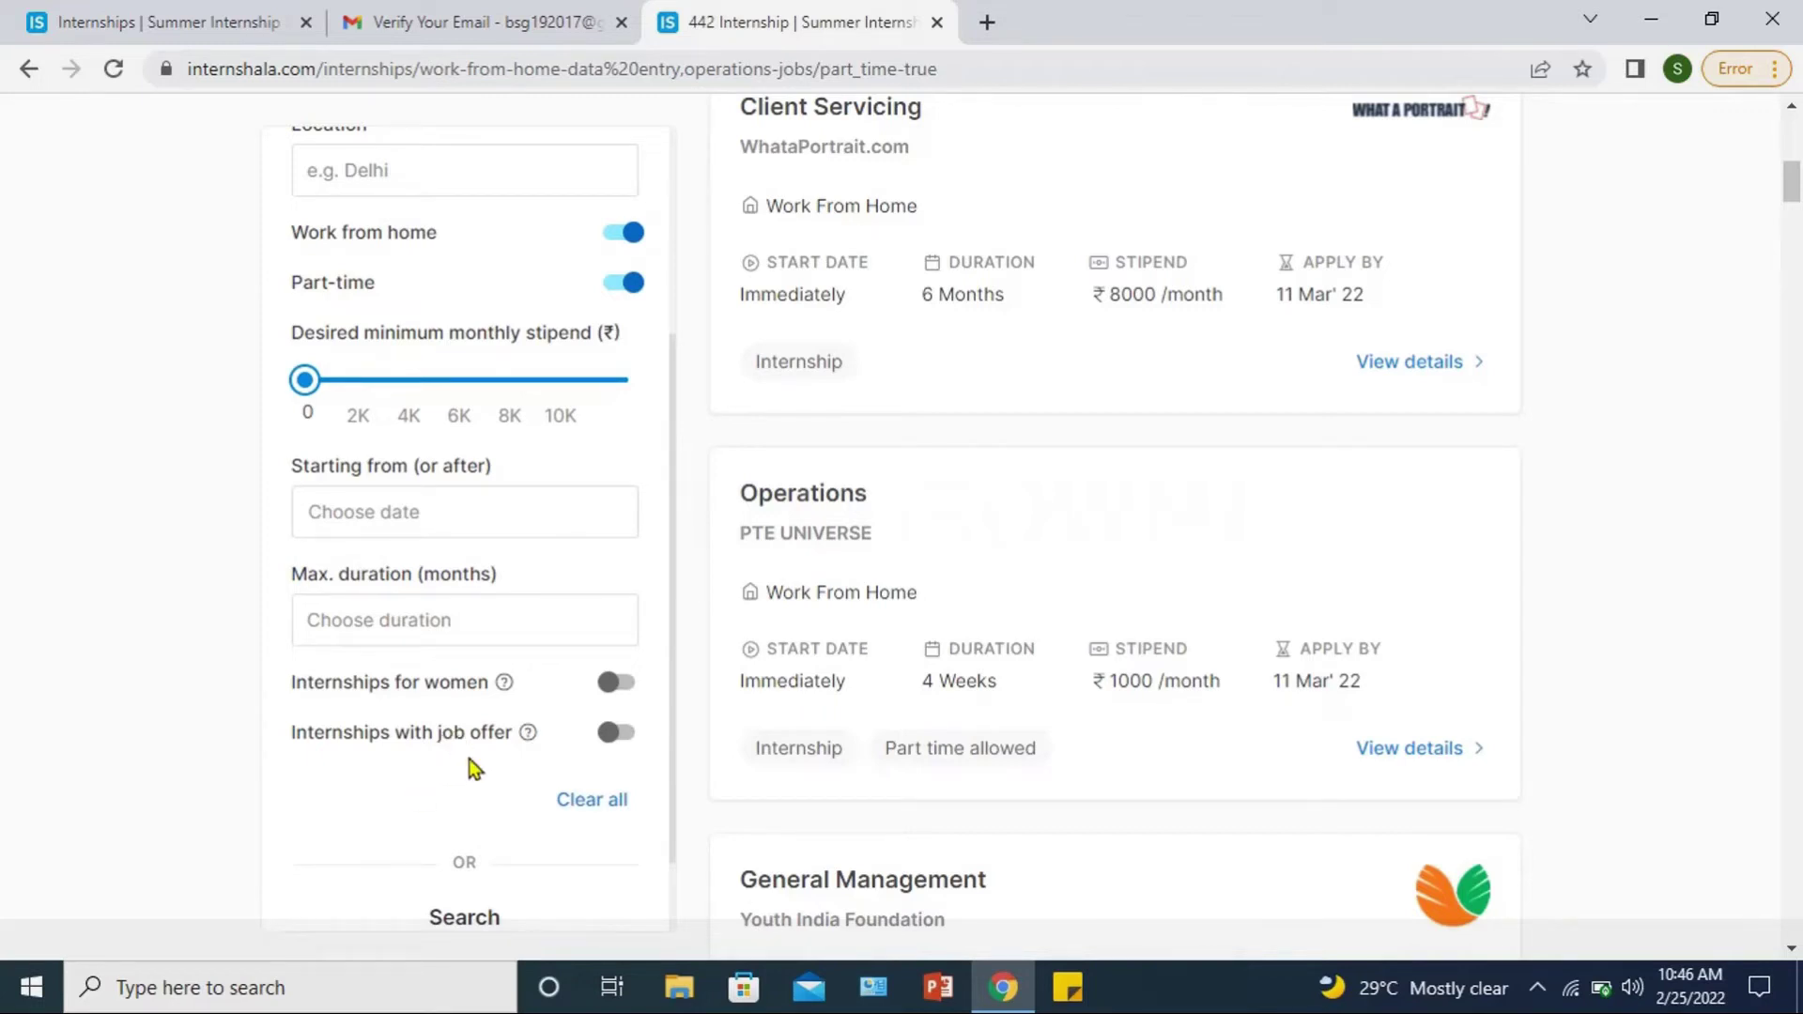
mouse_move(519, 690)
mouse_move(1789, 195)
left_mouse_down()
mouse_move(1788, 230)
mouse_move(1788, 206)
left_mouse_up()
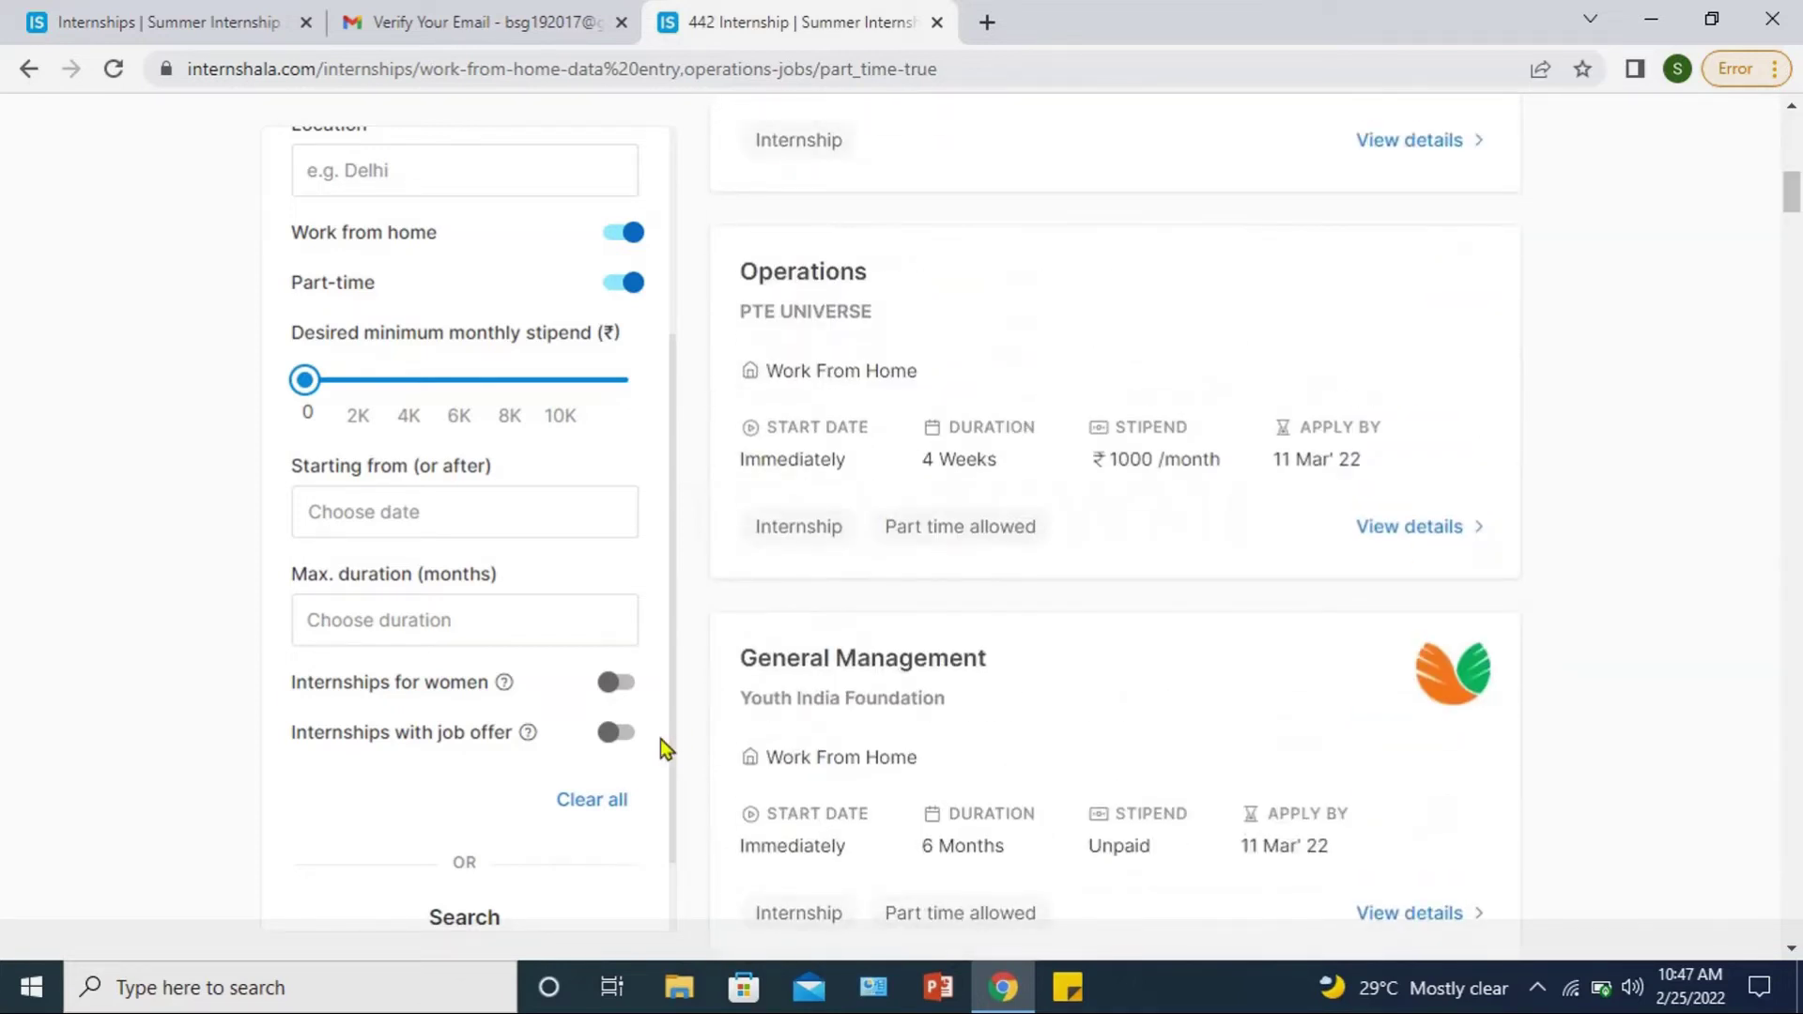
scroll(669, 746, "down", 1)
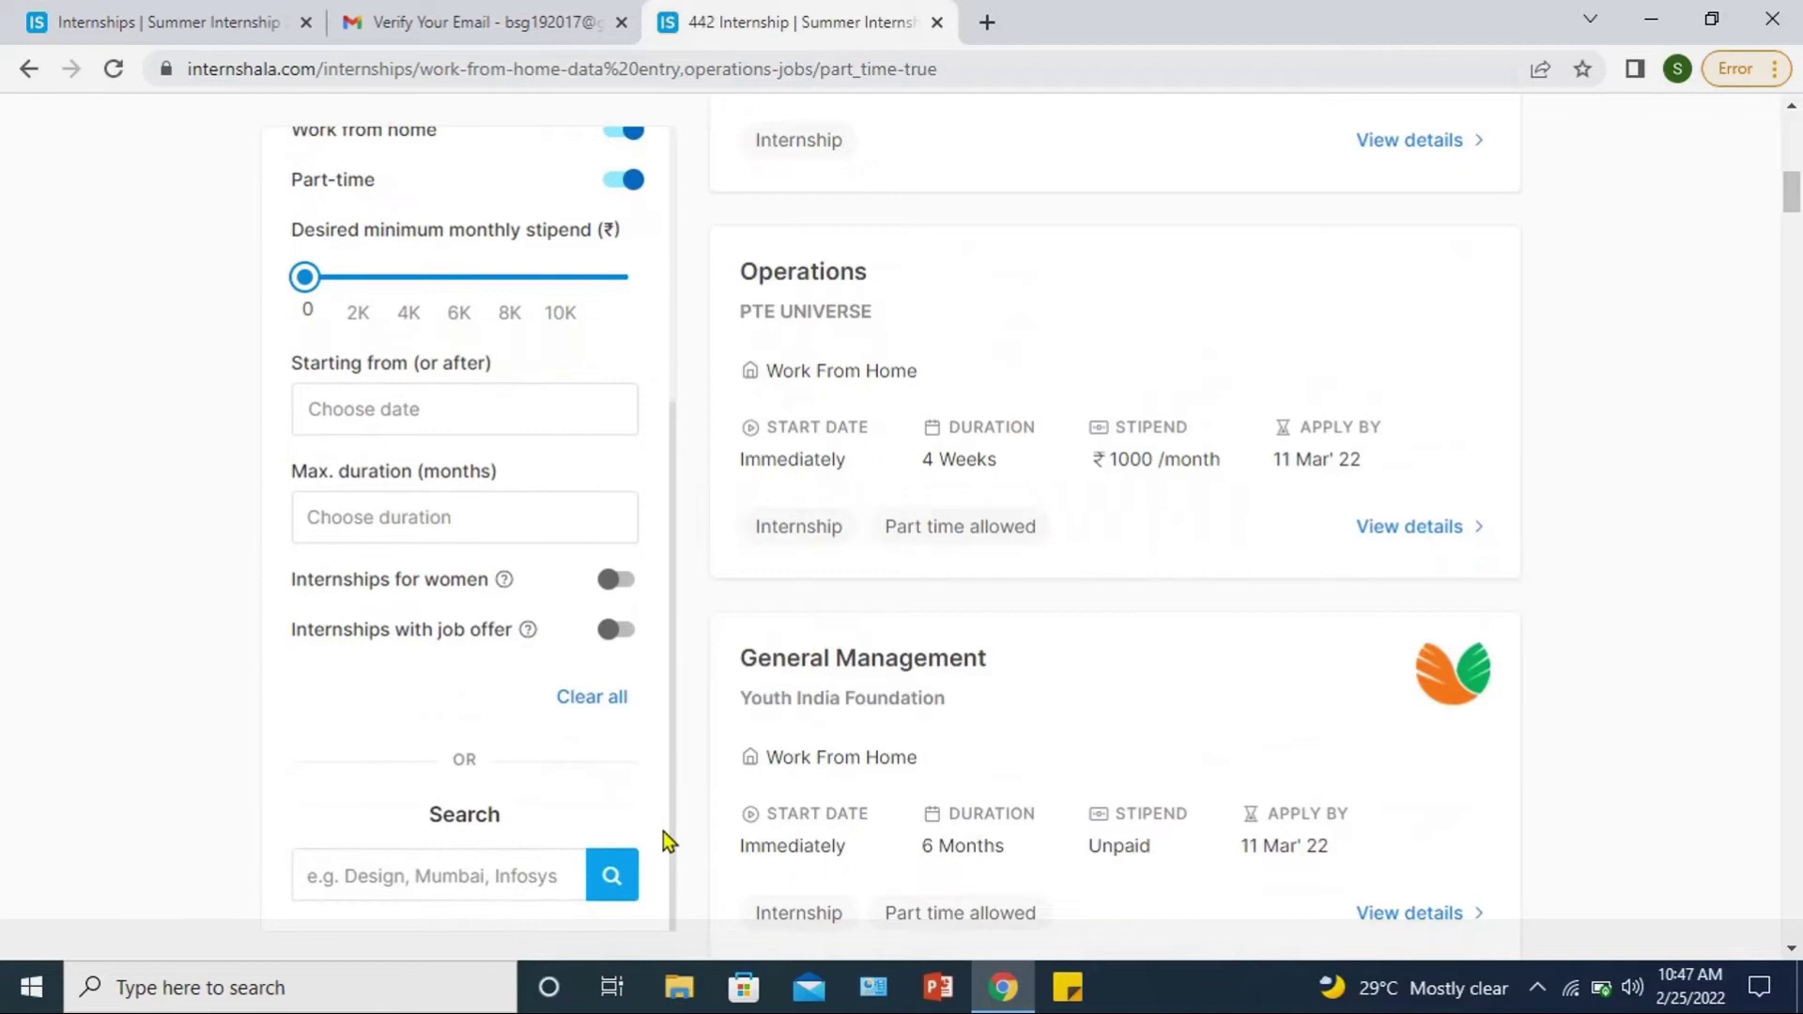
Step: Narrow categories to Customer Service and Data Entry and open Across The Globe's Data Entry internship details
scroll(663, 824, "up", 1)
scroll(667, 826, "down", 1)
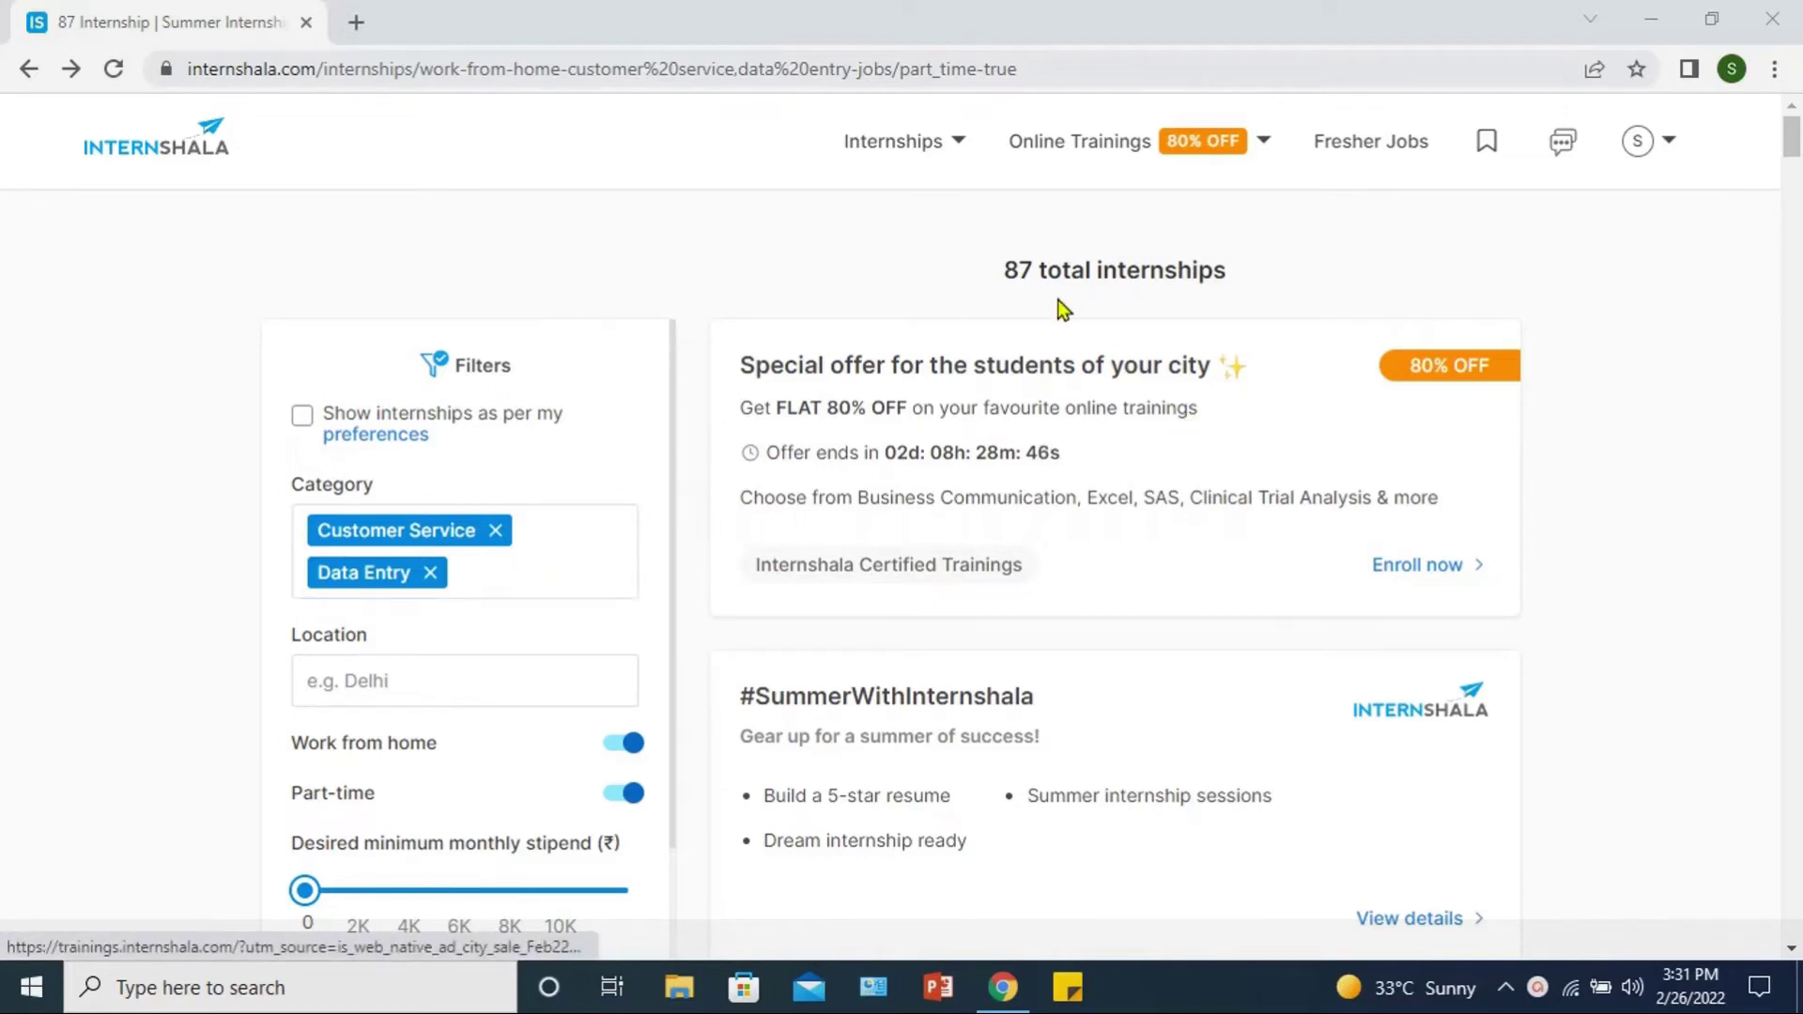
left_click_drag(1791, 137, 1796, 225)
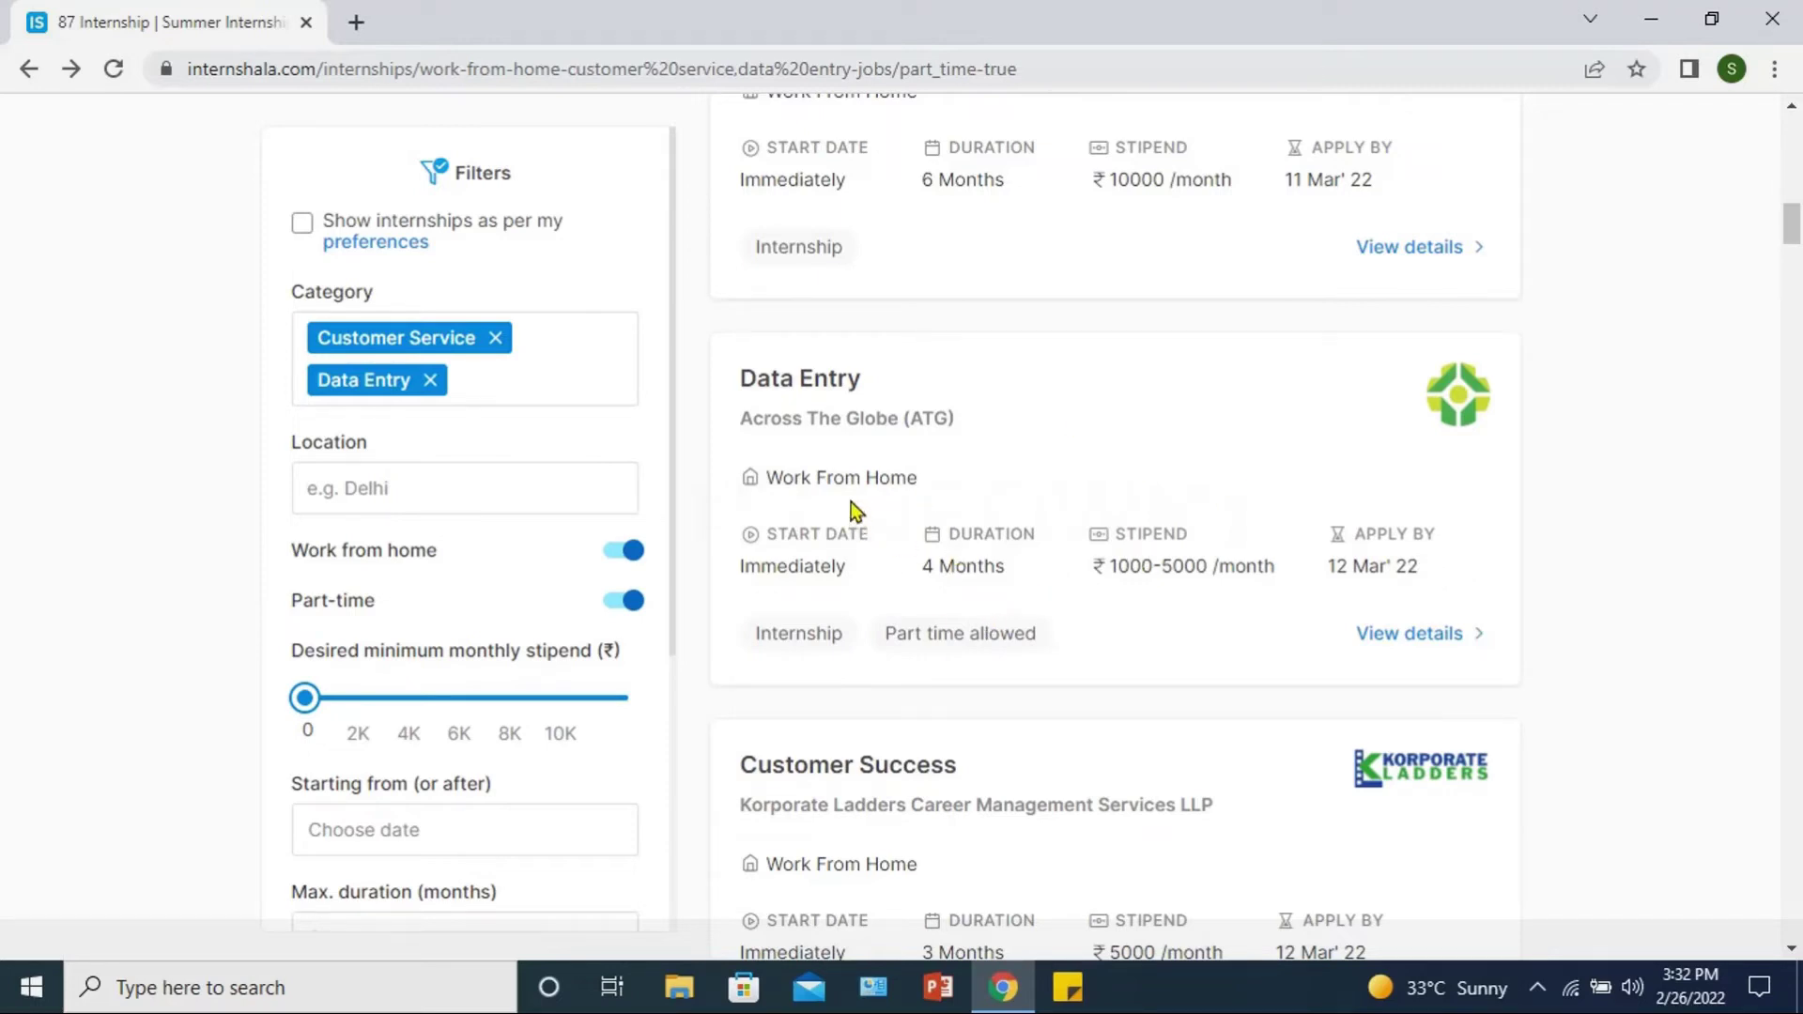
left_click(1433, 647)
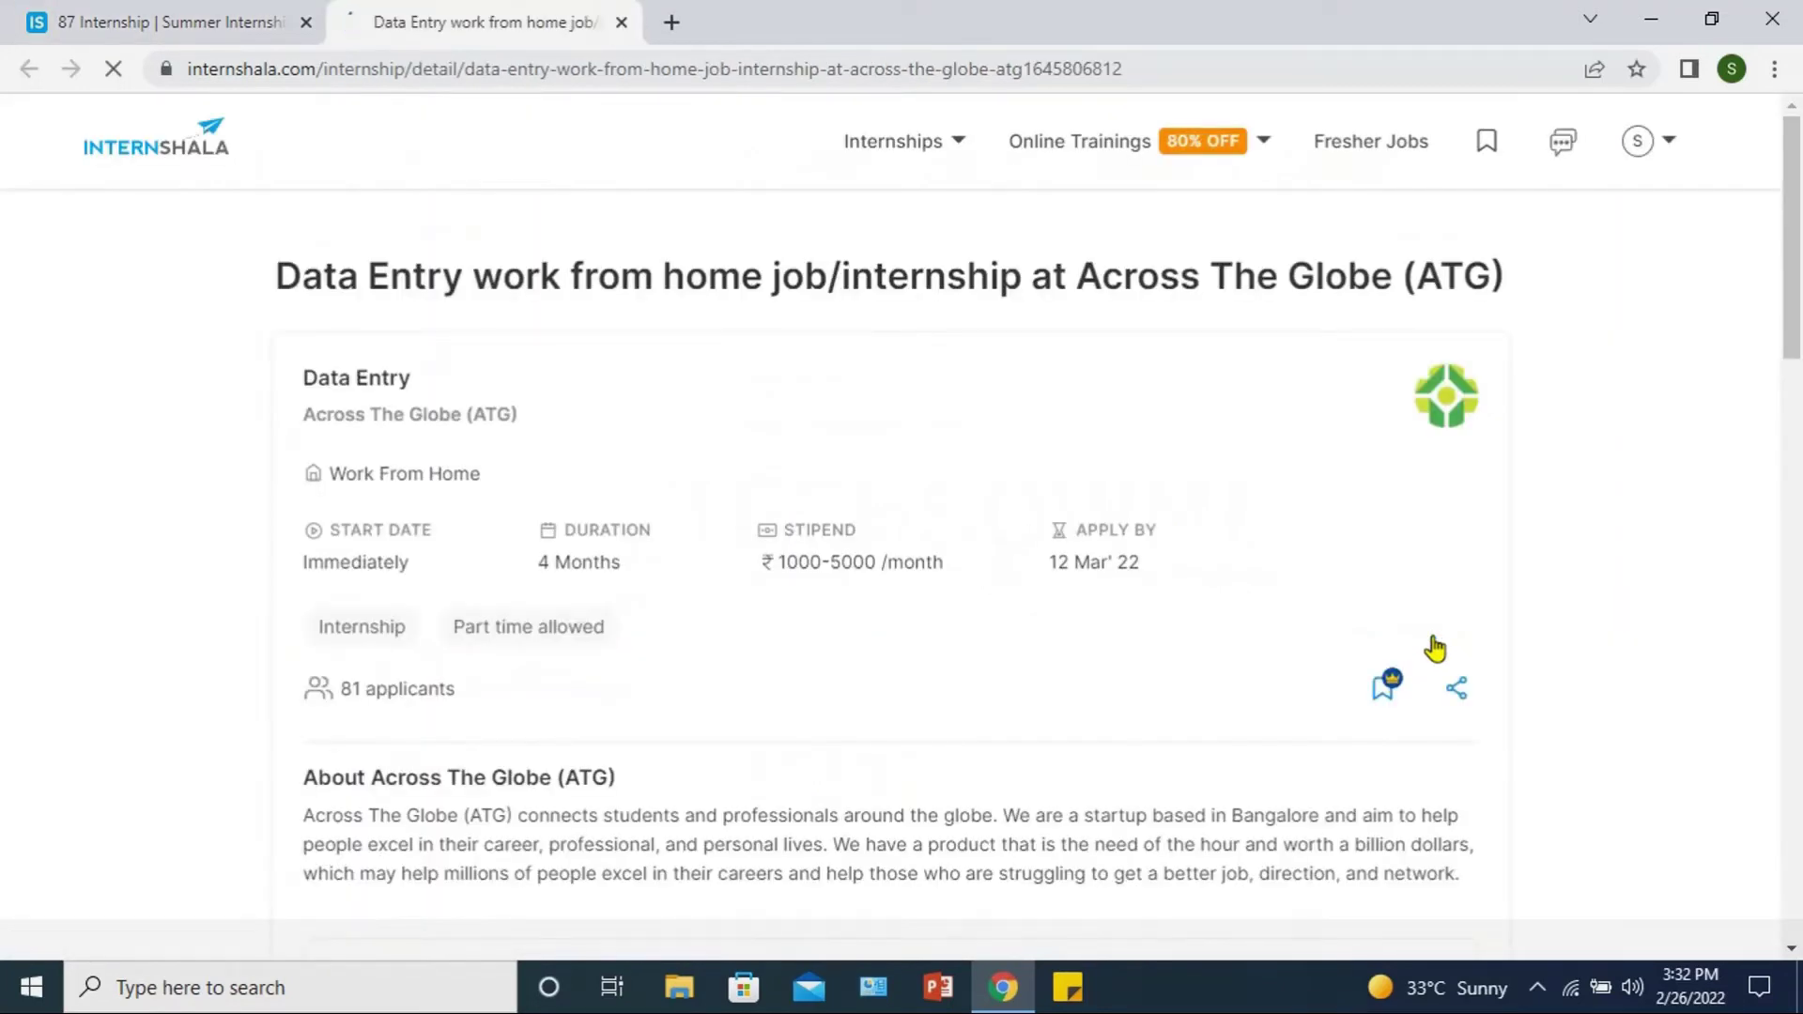
Step: Scroll to the required skills (Accounting, MS-Excel, MS-Office, Tally), Who can apply and perks sections
scroll(543, 451, "down", 3)
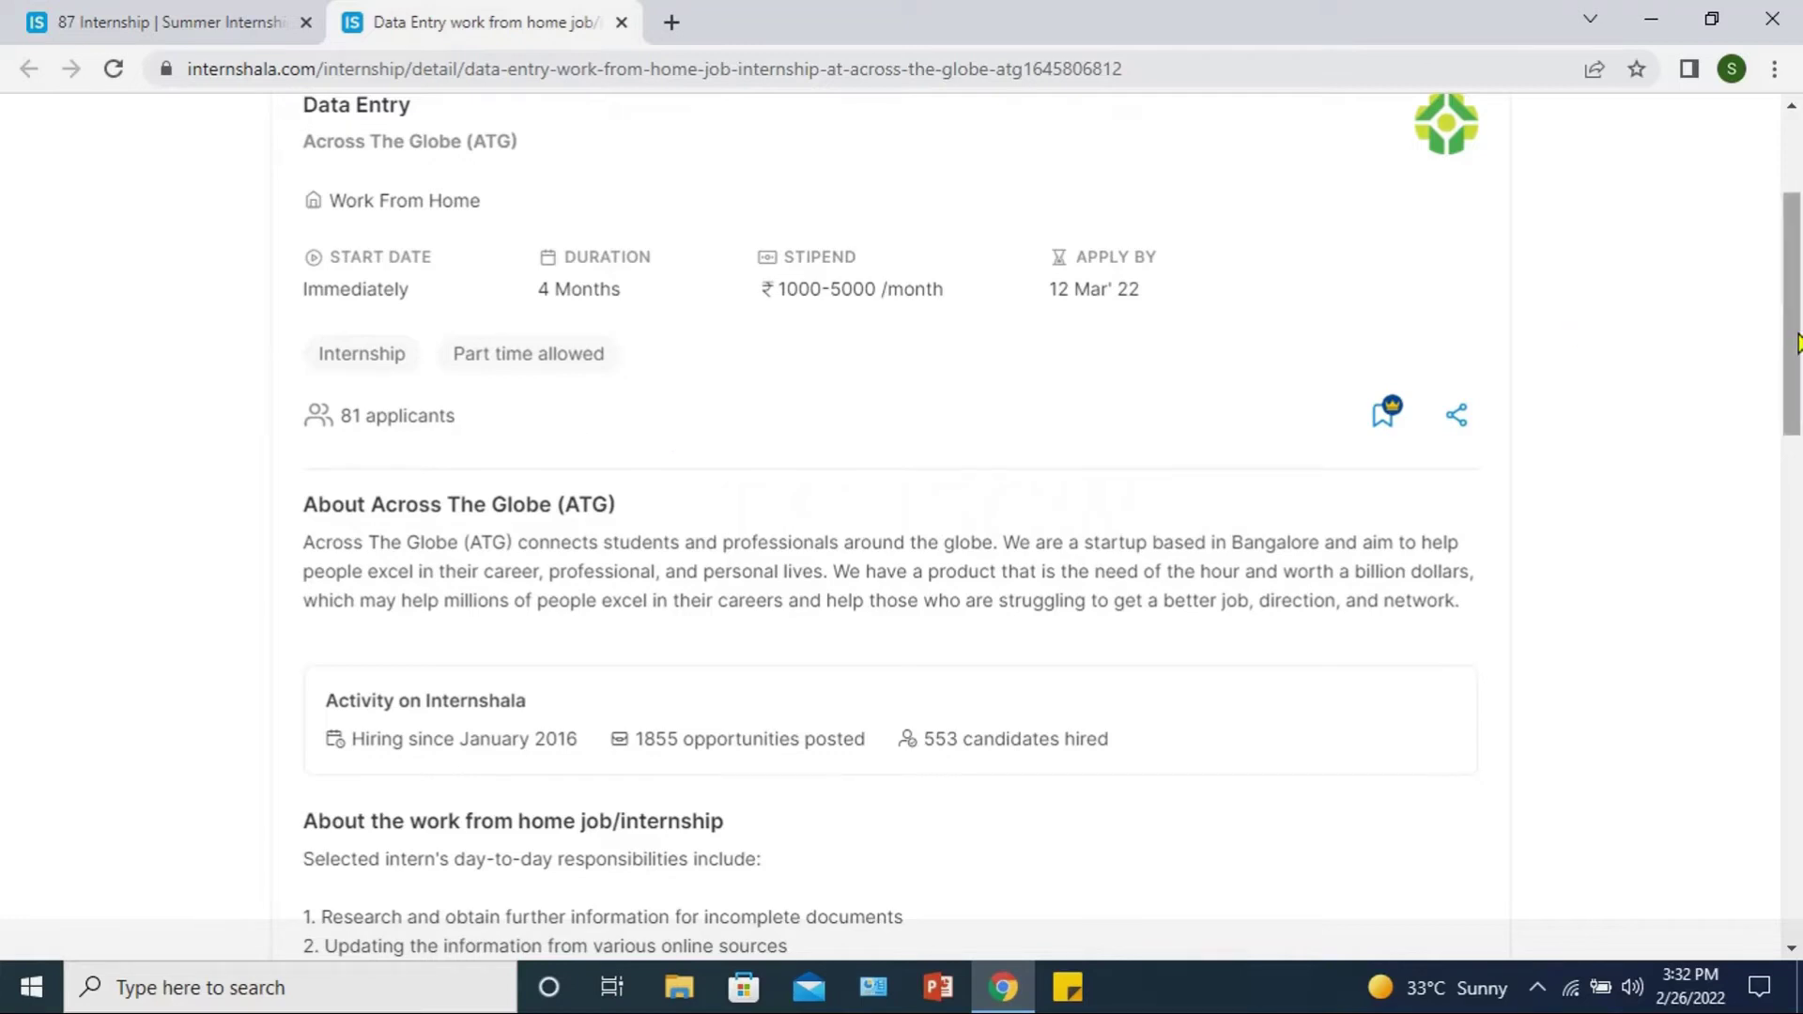
left_click_drag(1793, 343, 1795, 363)
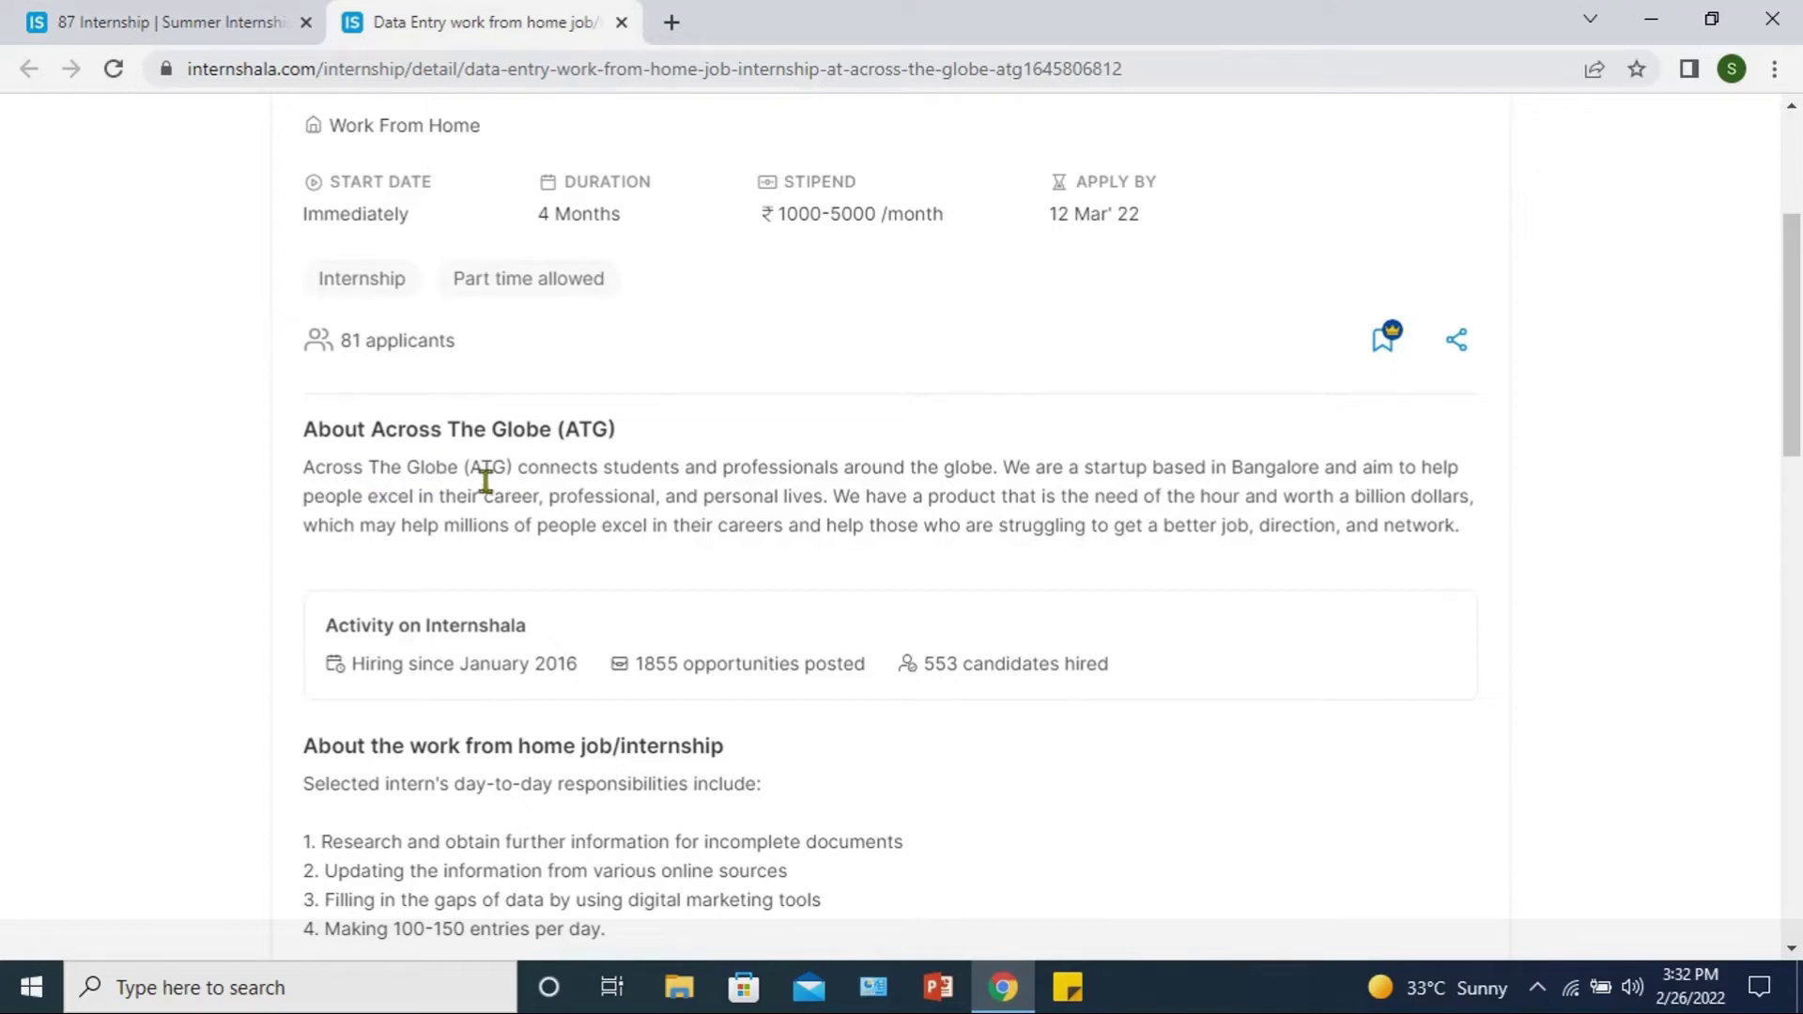
scroll(724, 548, "down", 3)
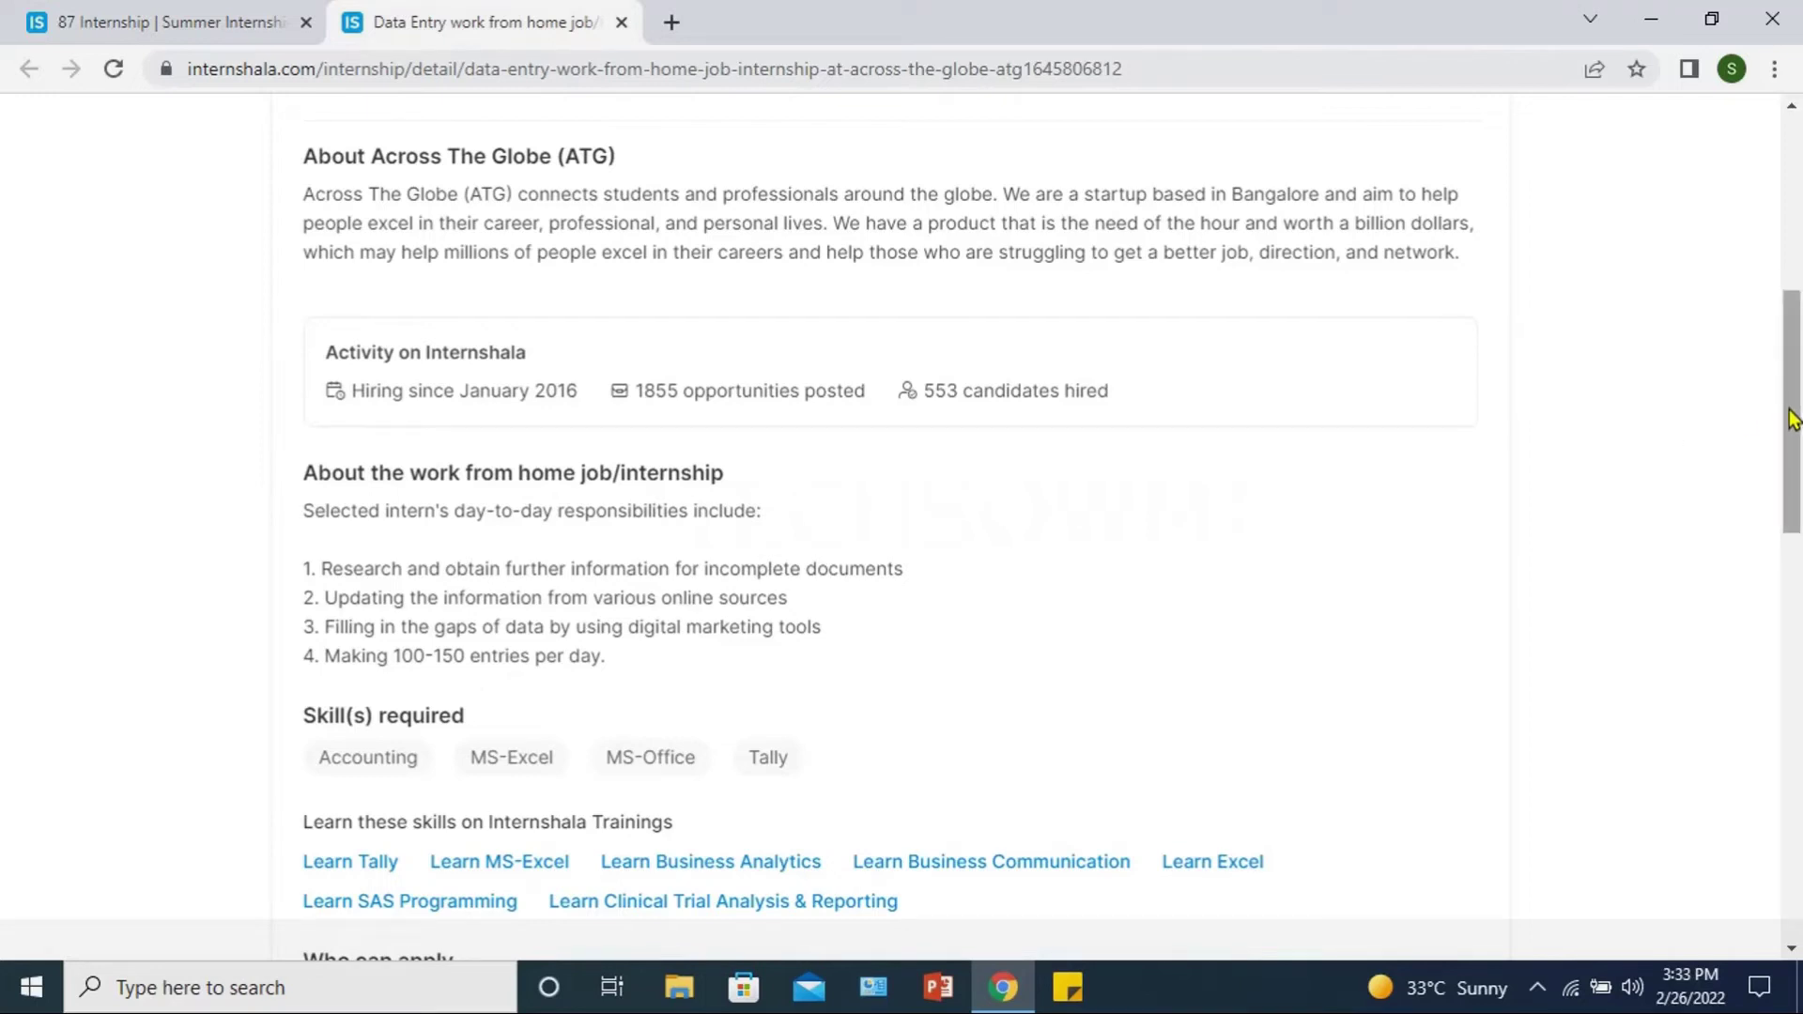
left_click_drag(1791, 417, 1792, 471)
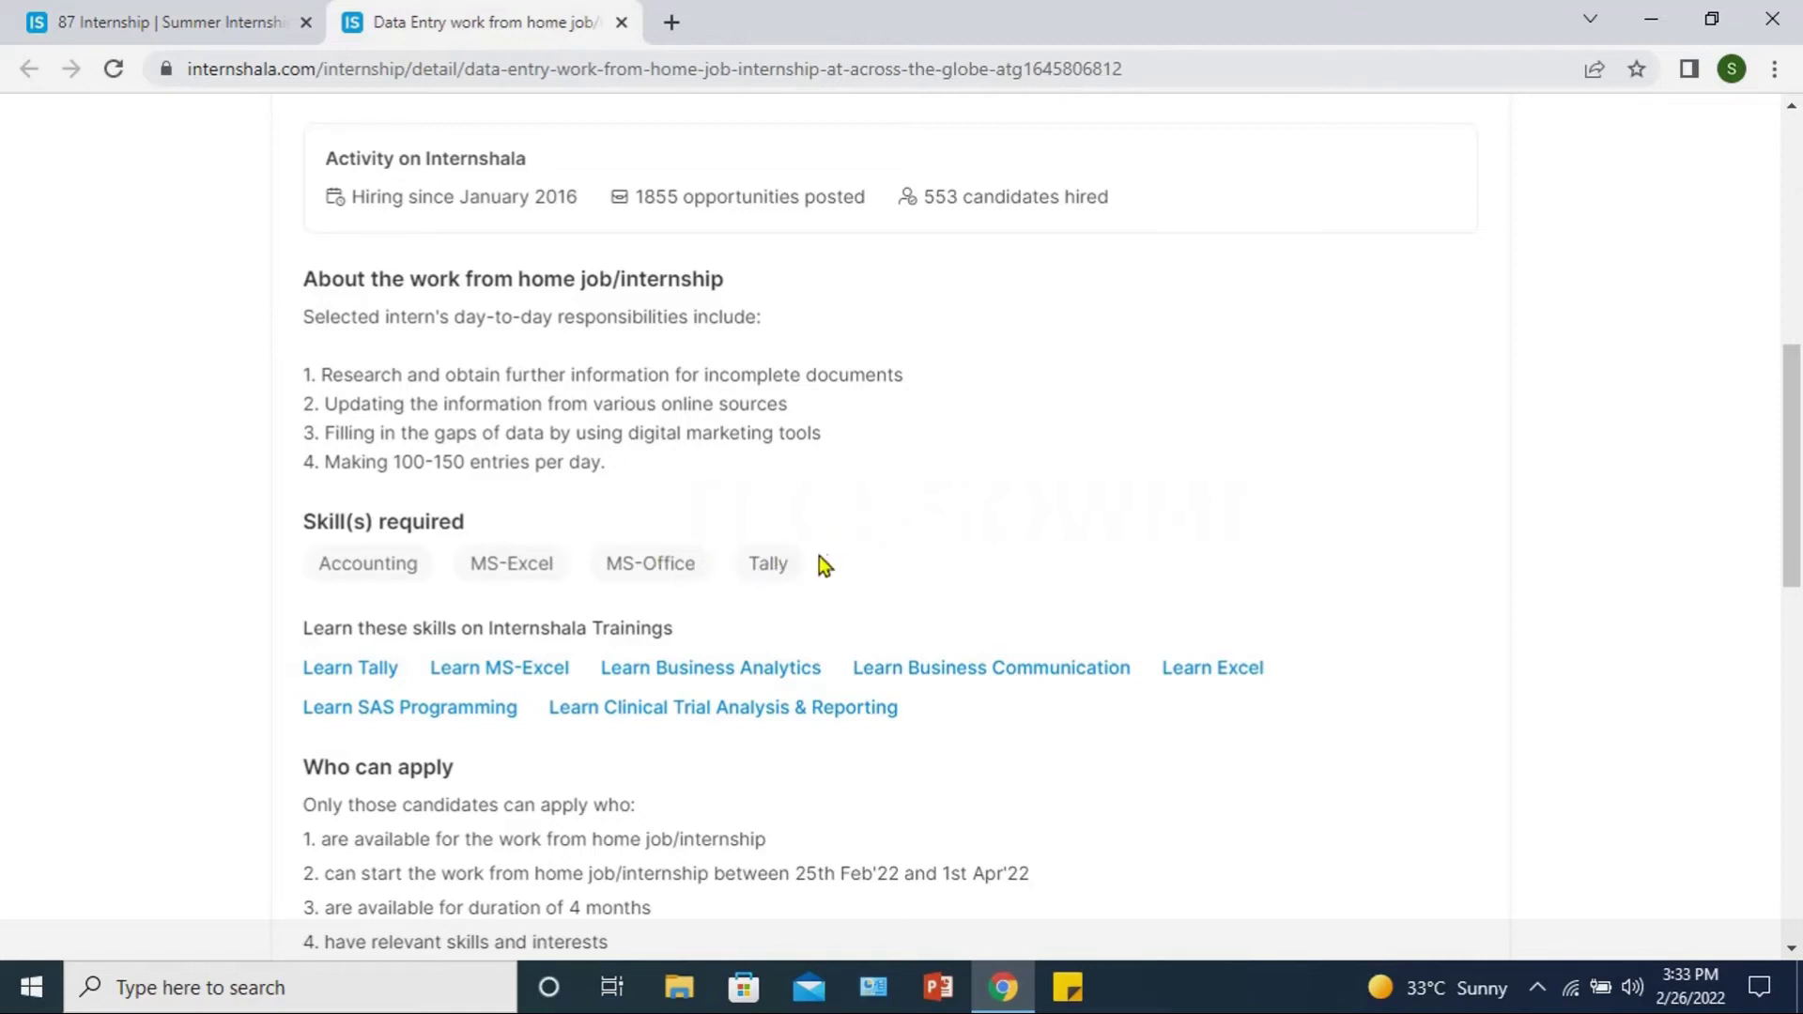
scroll(819, 555, "down", 2)
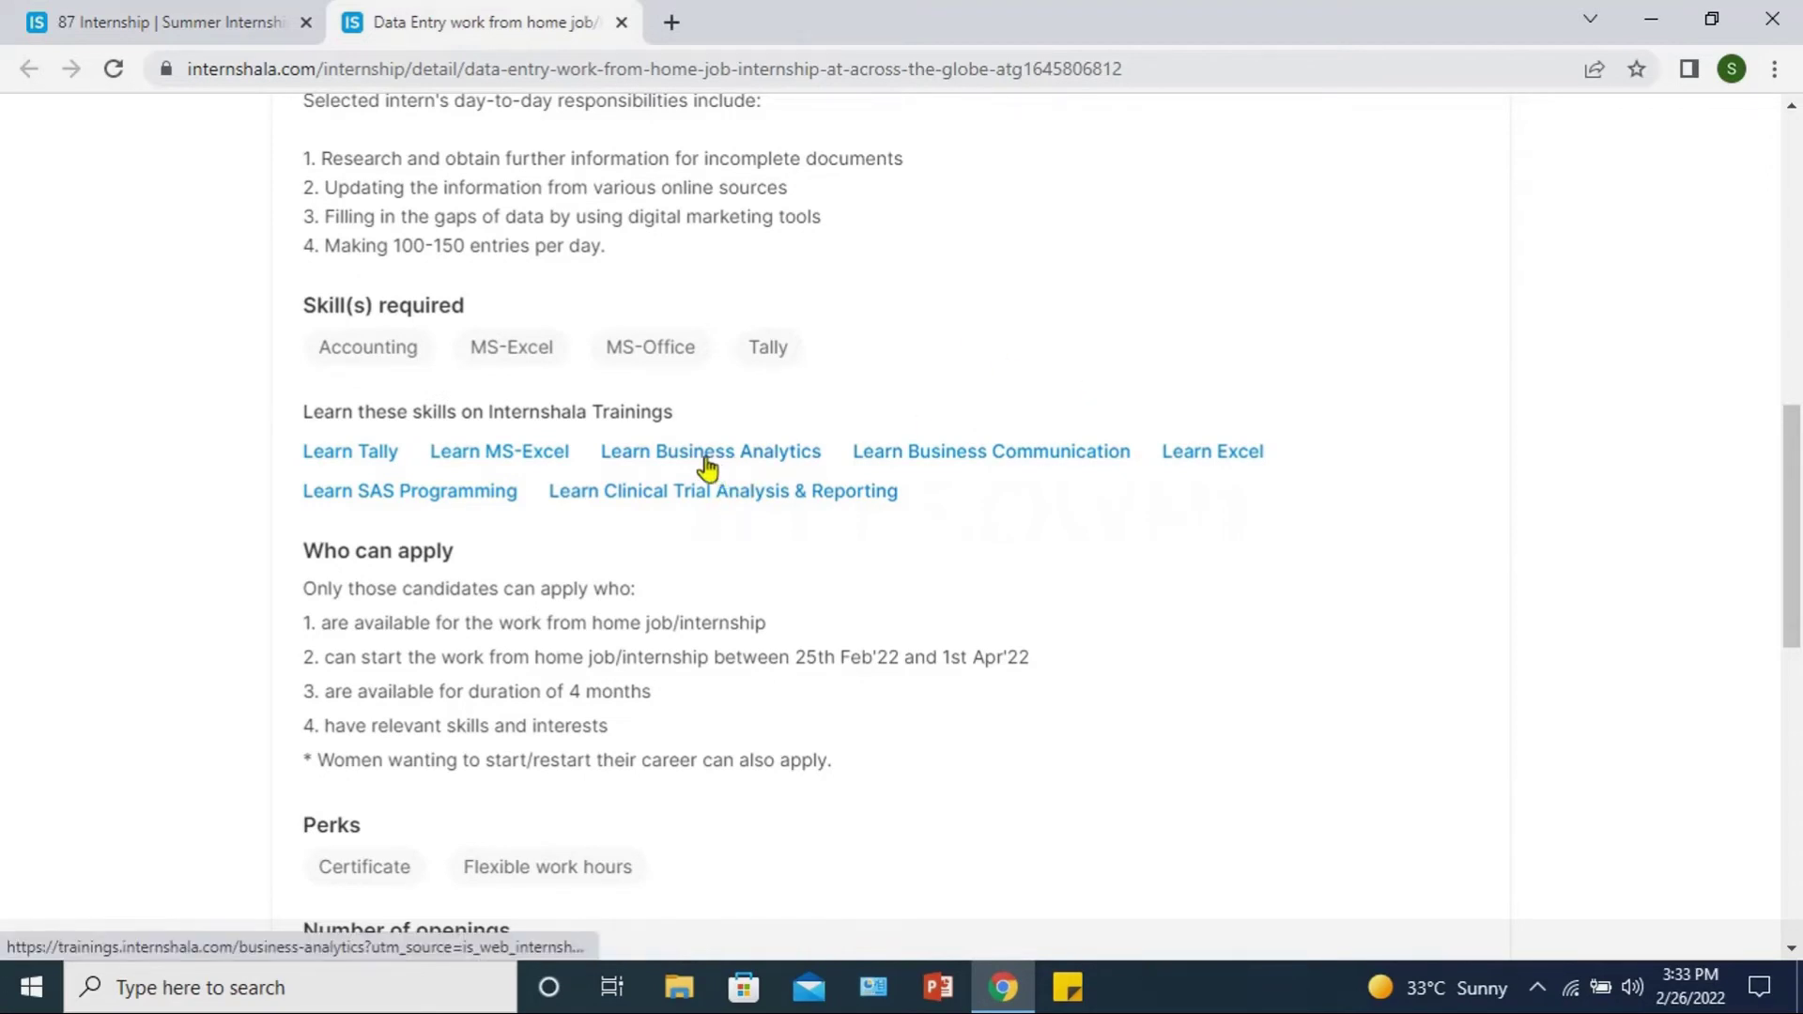
scroll(397, 554, "down", 1)
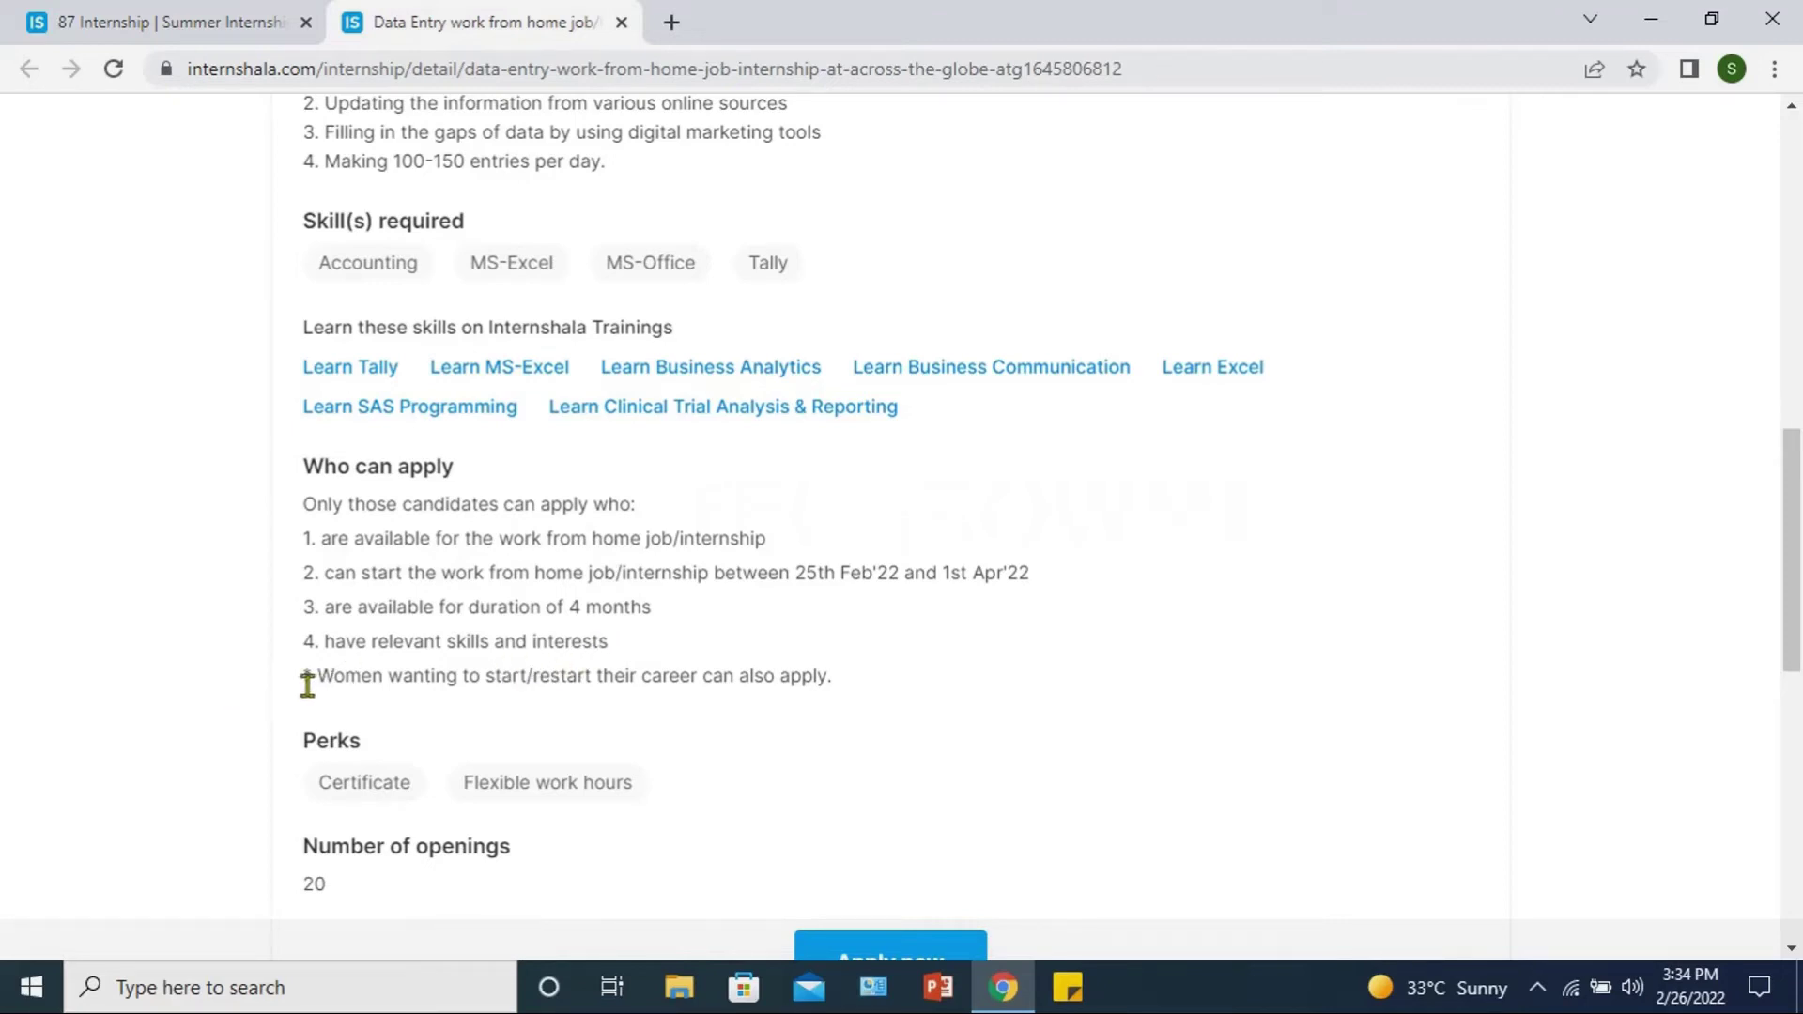
left_click_drag(306, 674, 857, 709)
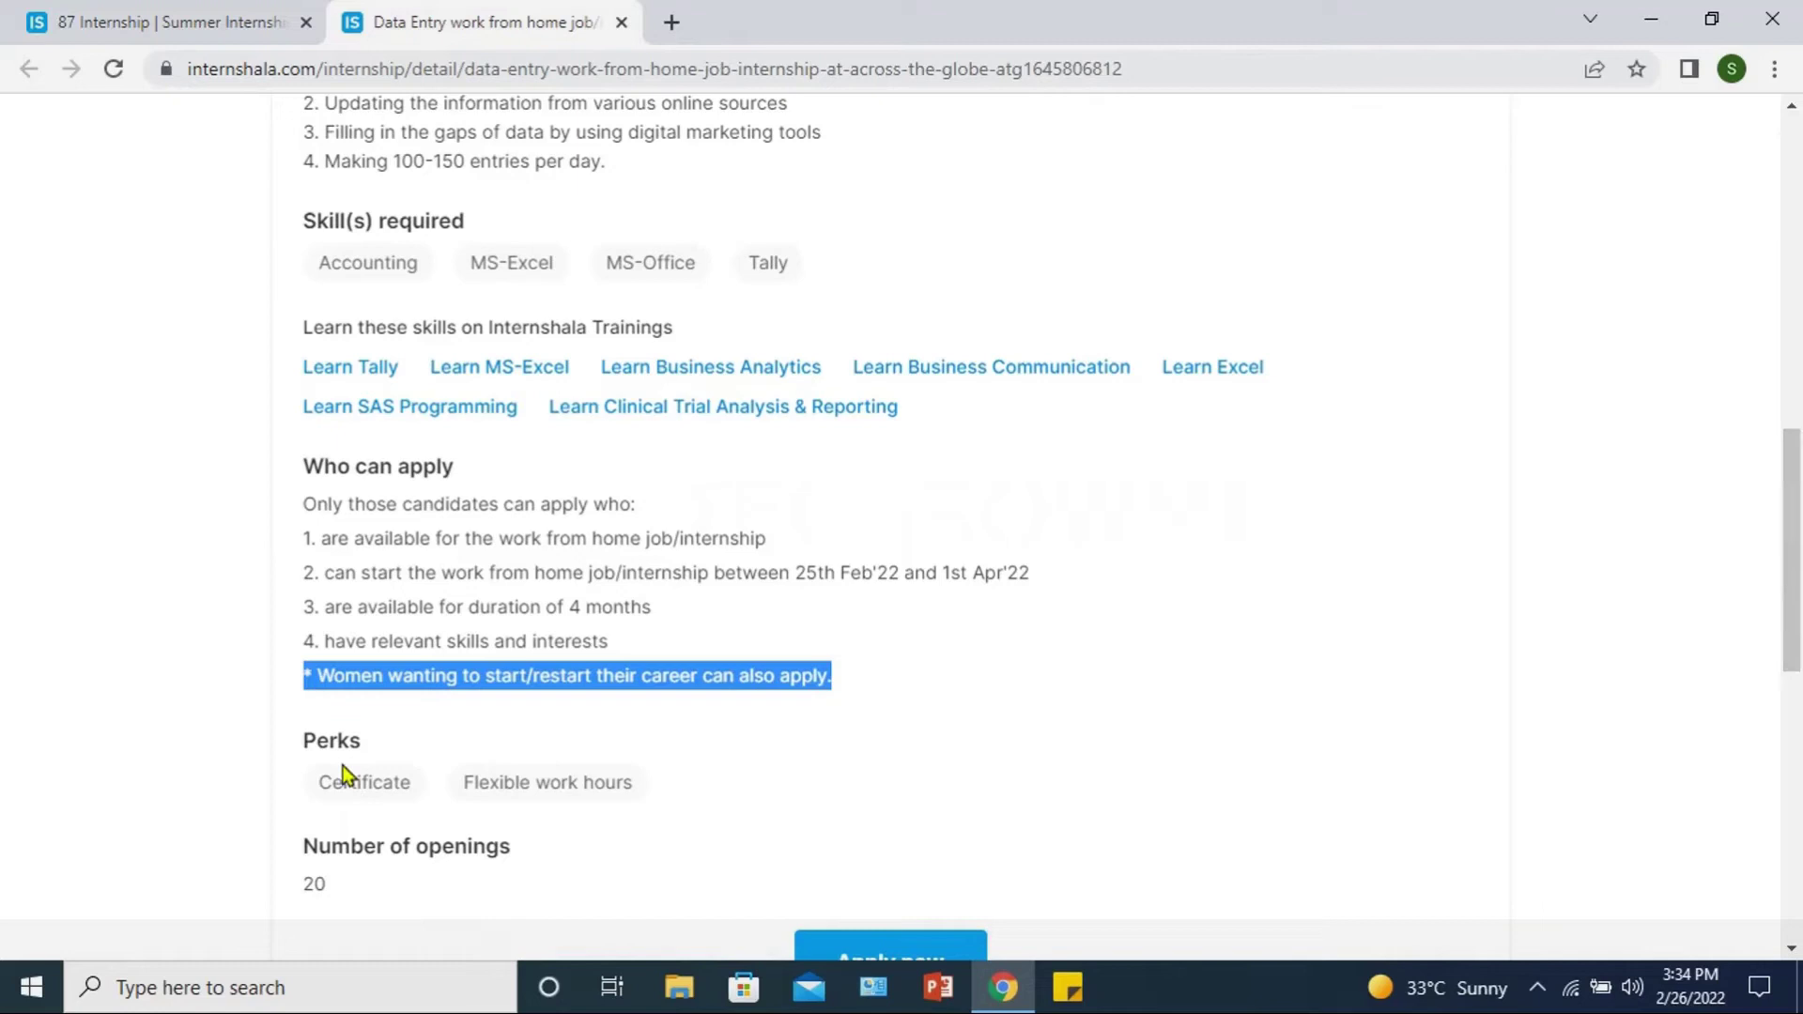
left_click(292, 805)
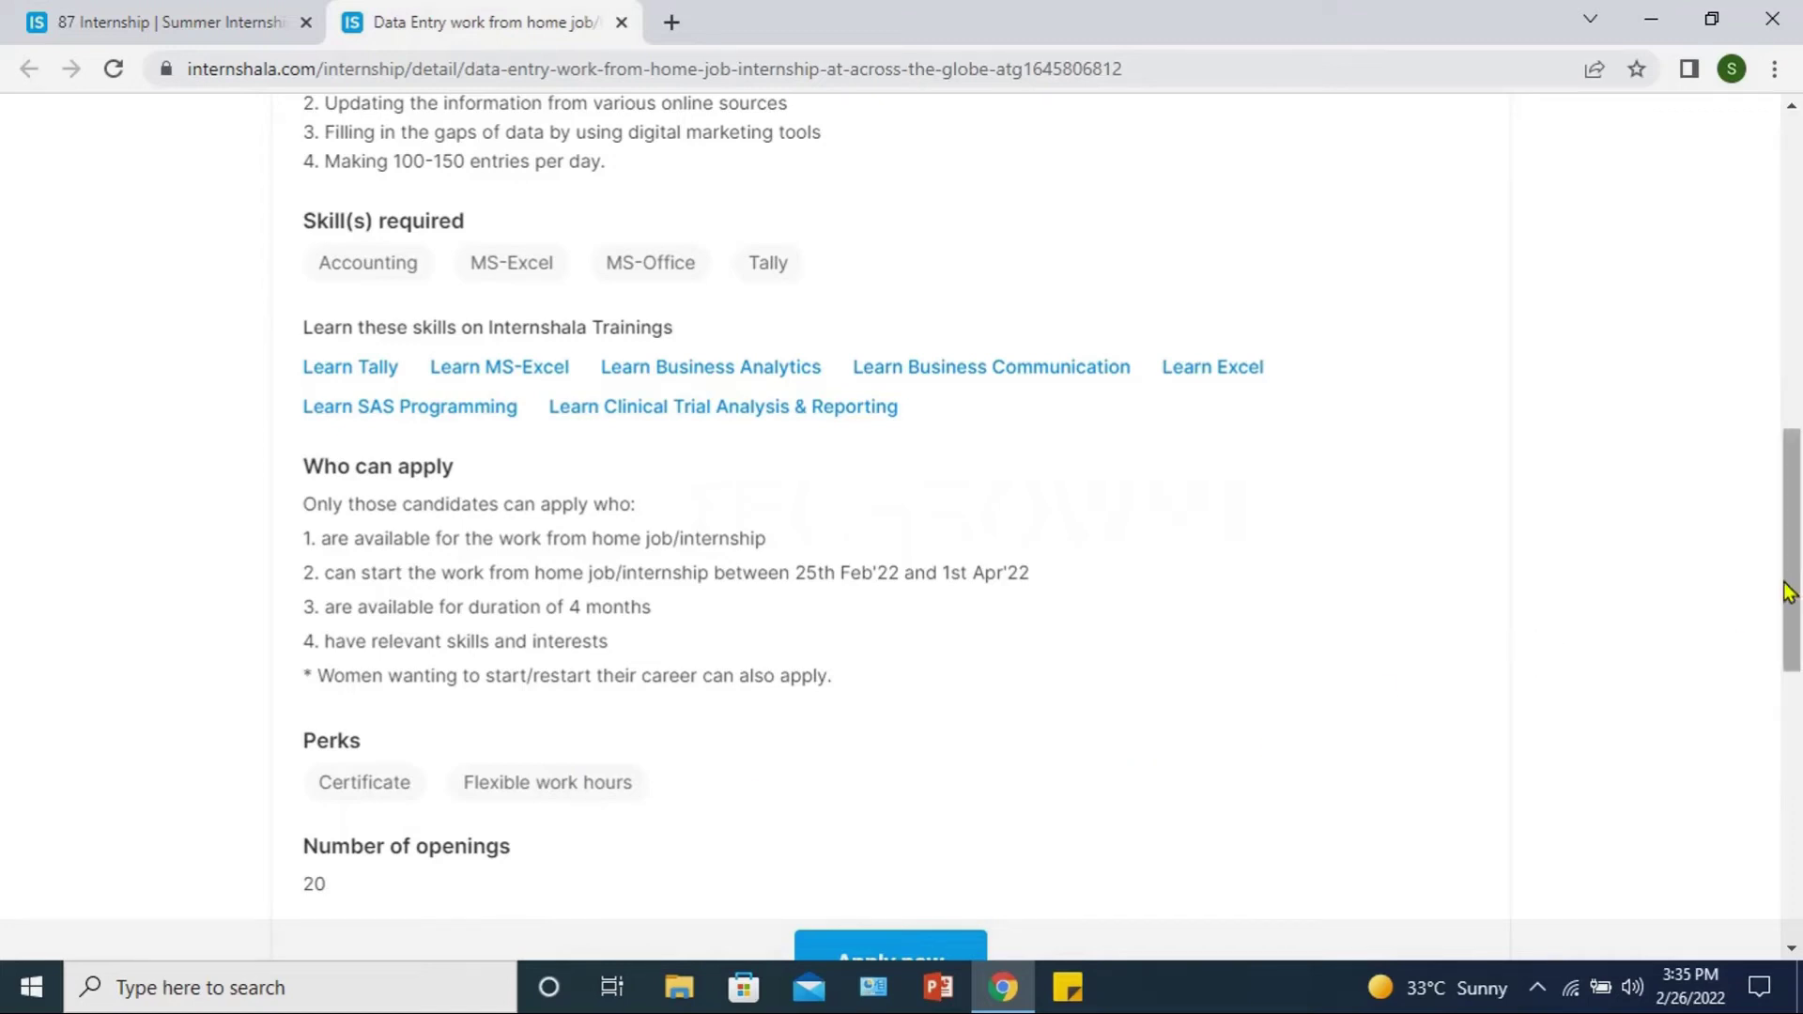
left_click_drag(1788, 597, 1789, 635)
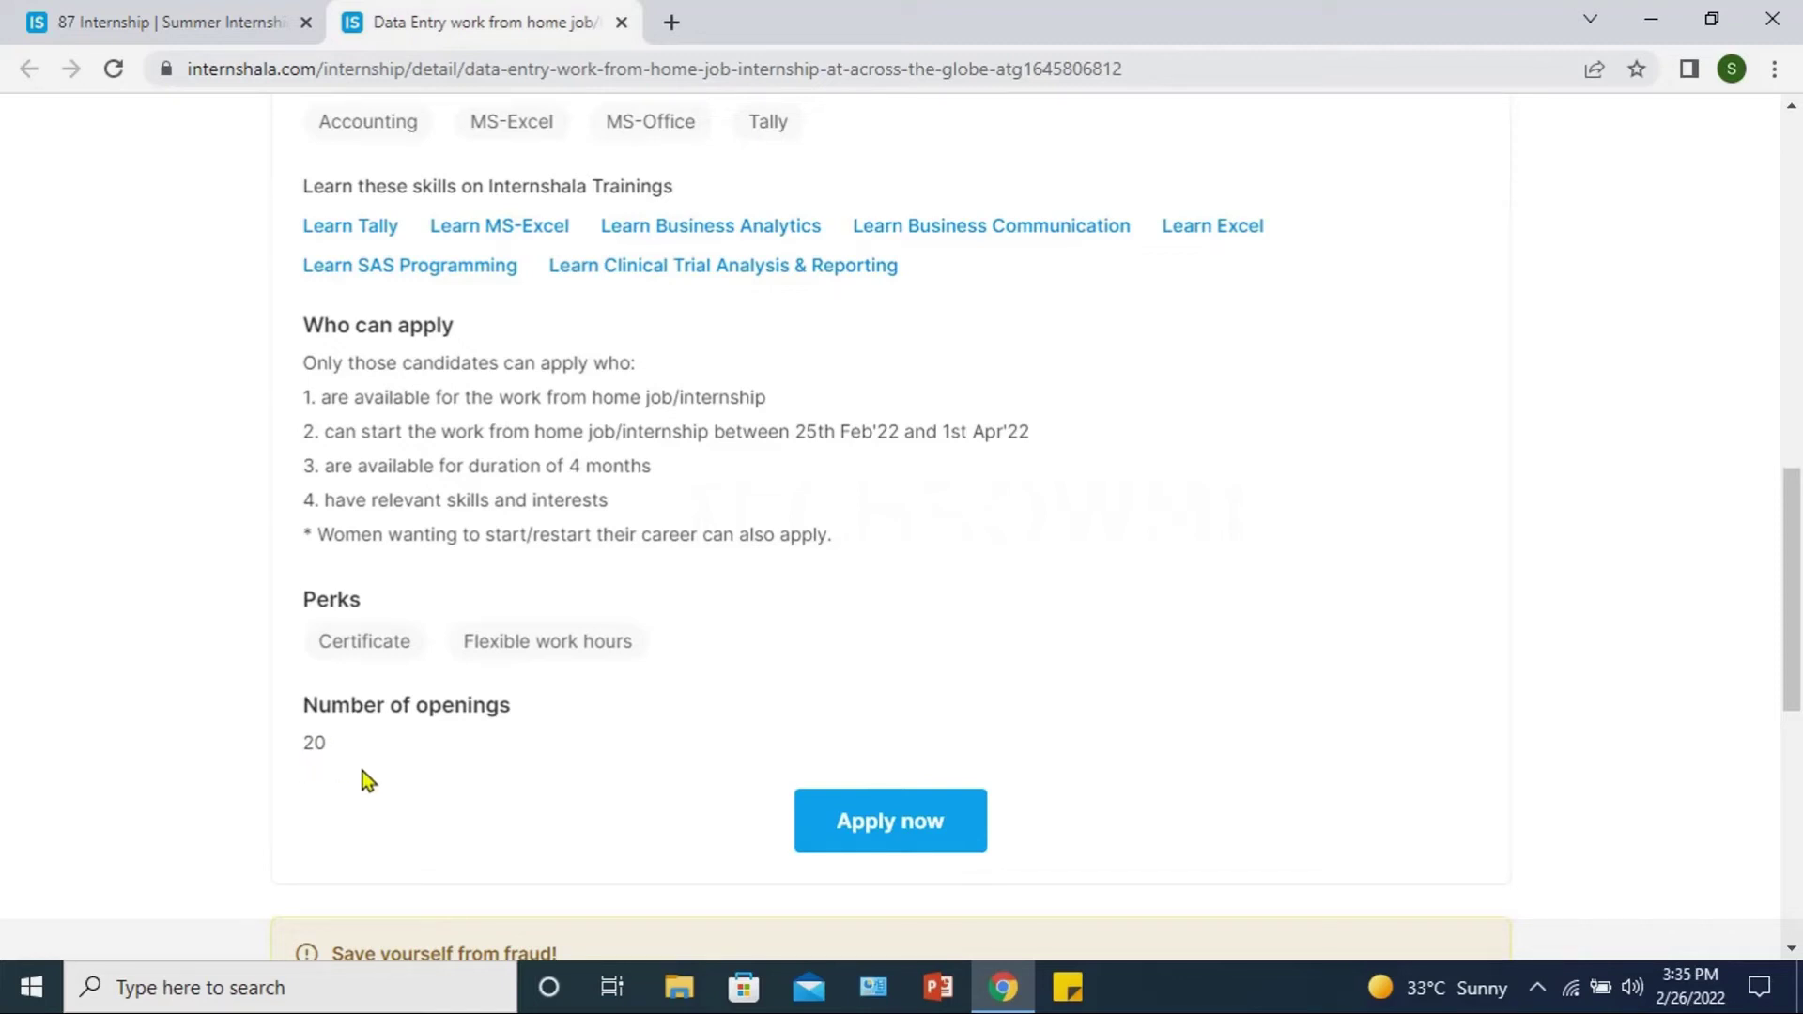
Step: Scroll to the listing's footer, then back up to the Apply now button and fraud notice
scroll(334, 776, "down", 4)
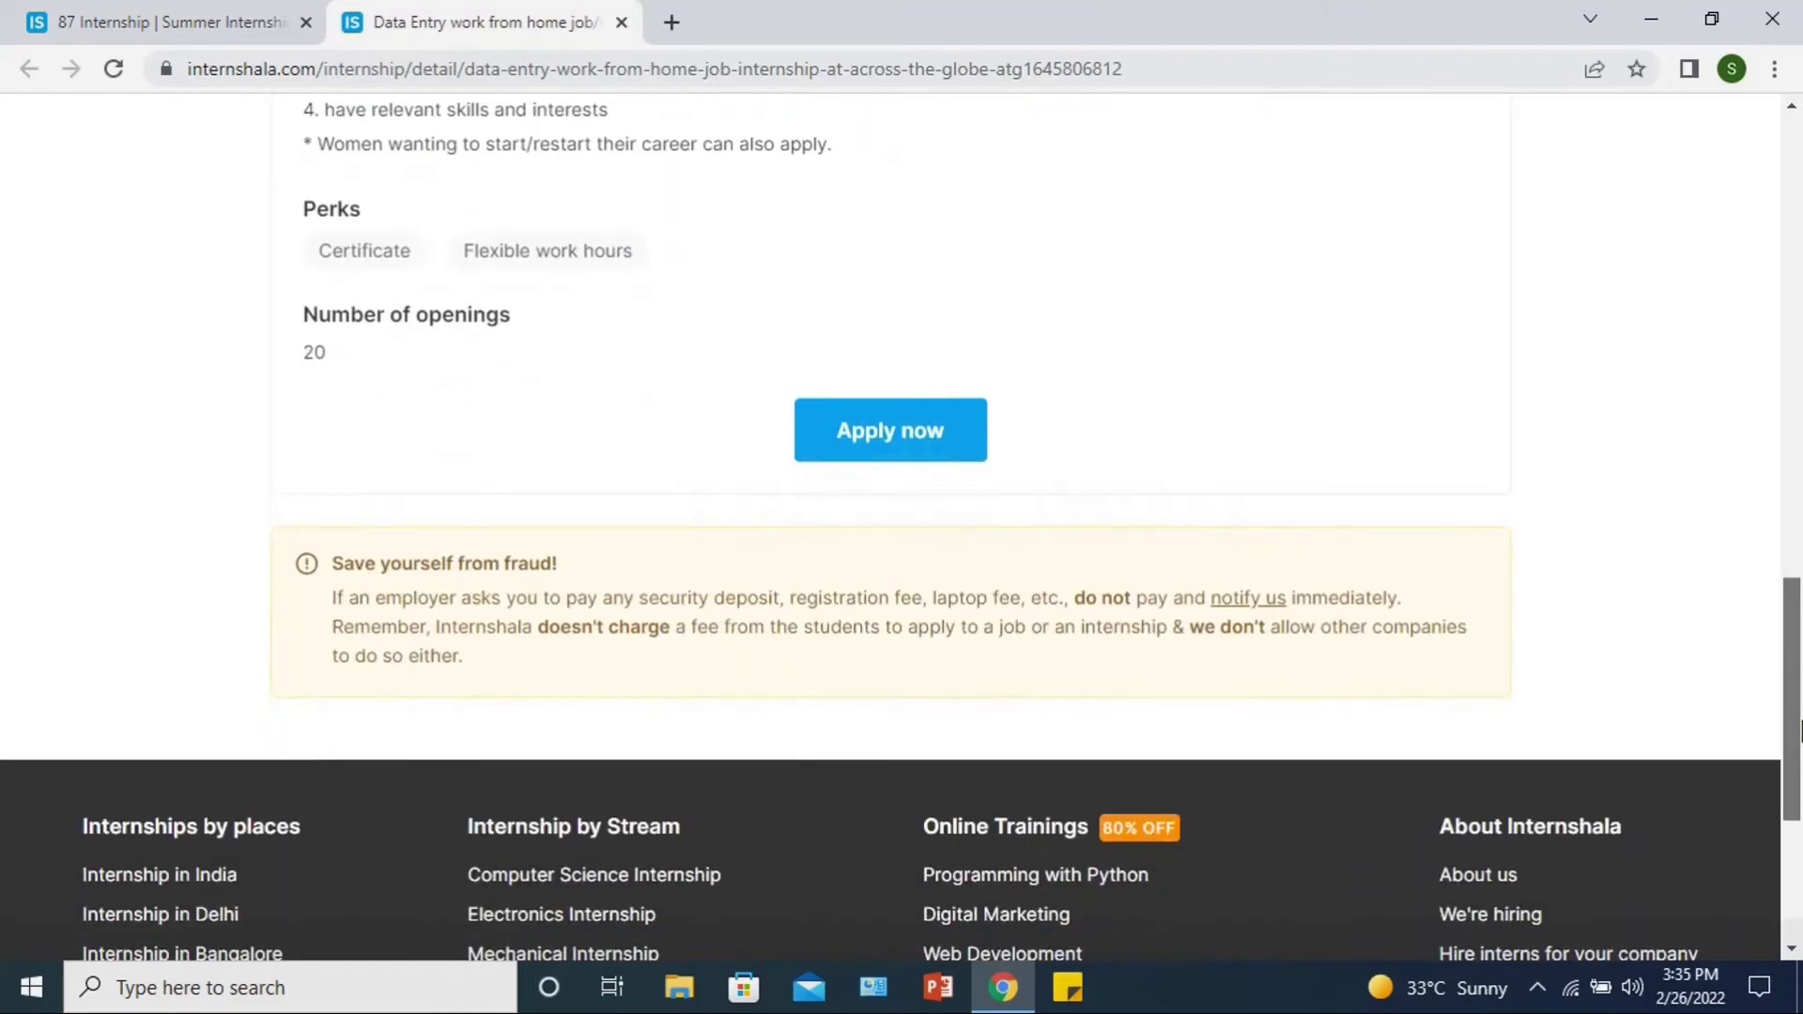
left_click_drag(1798, 728, 1798, 699)
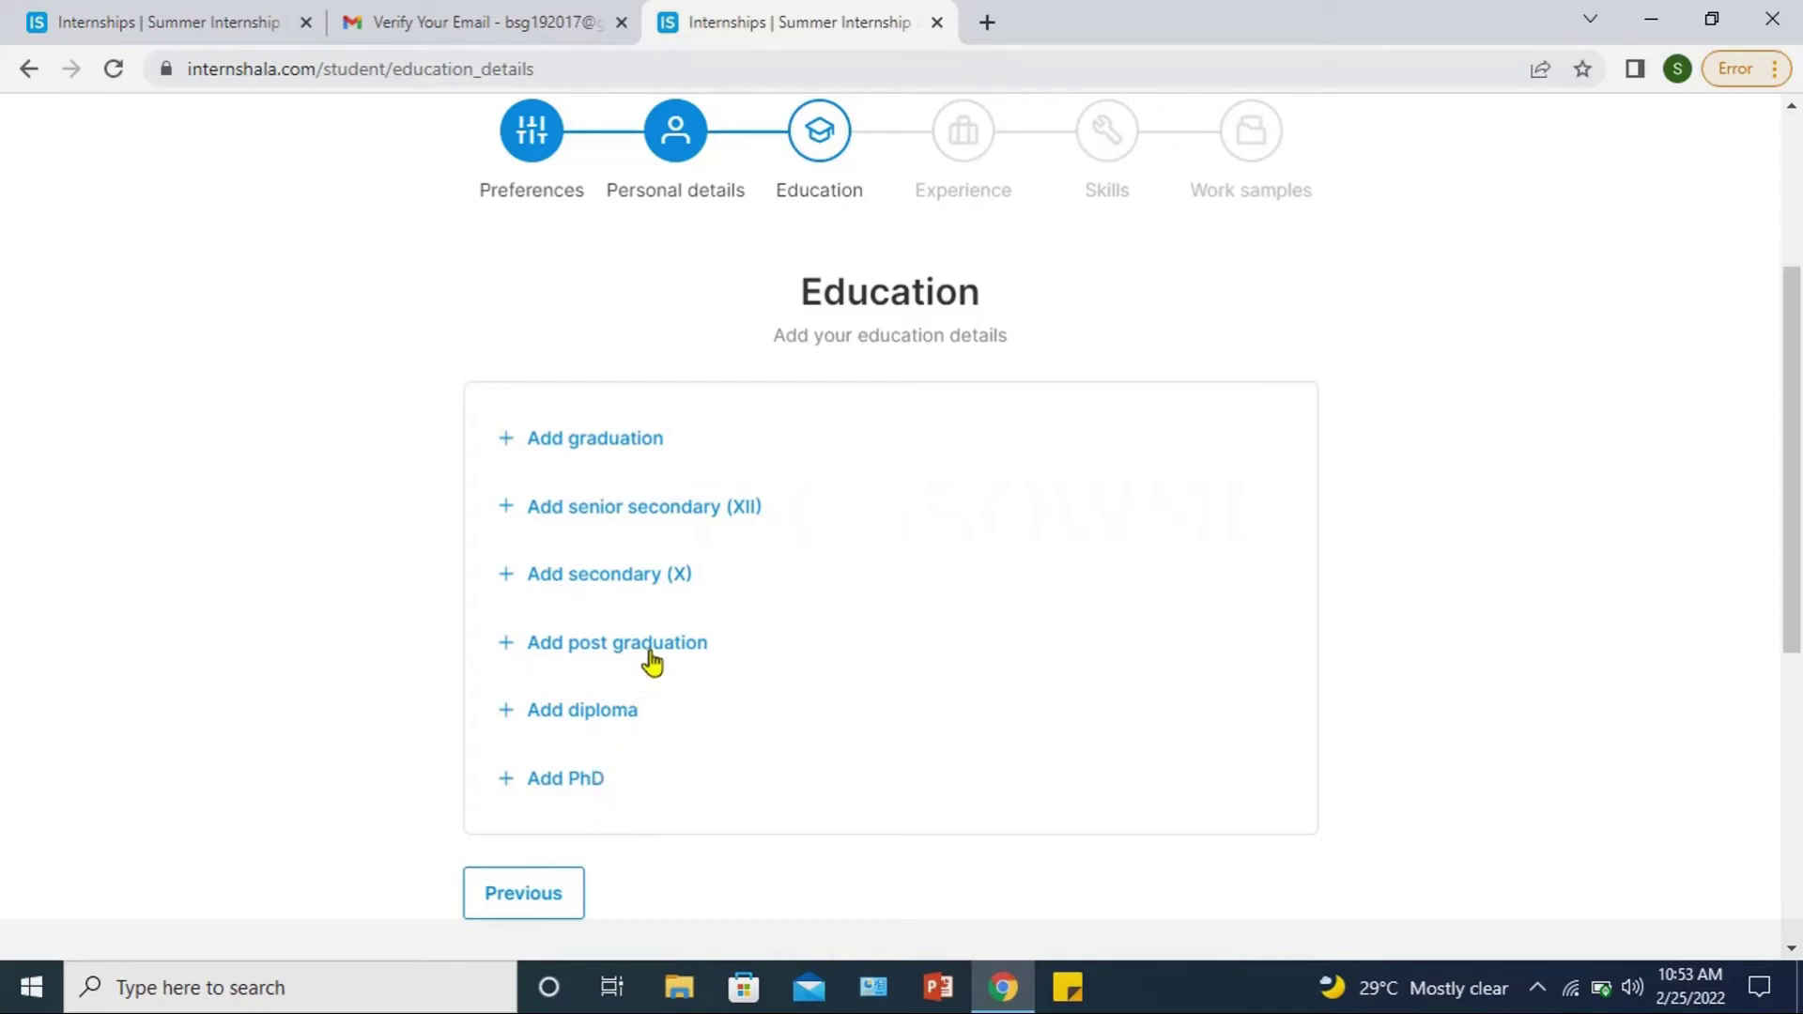
Step: Add a Completed graduation entry with college Anna University and choose its start year
left_click(624, 452)
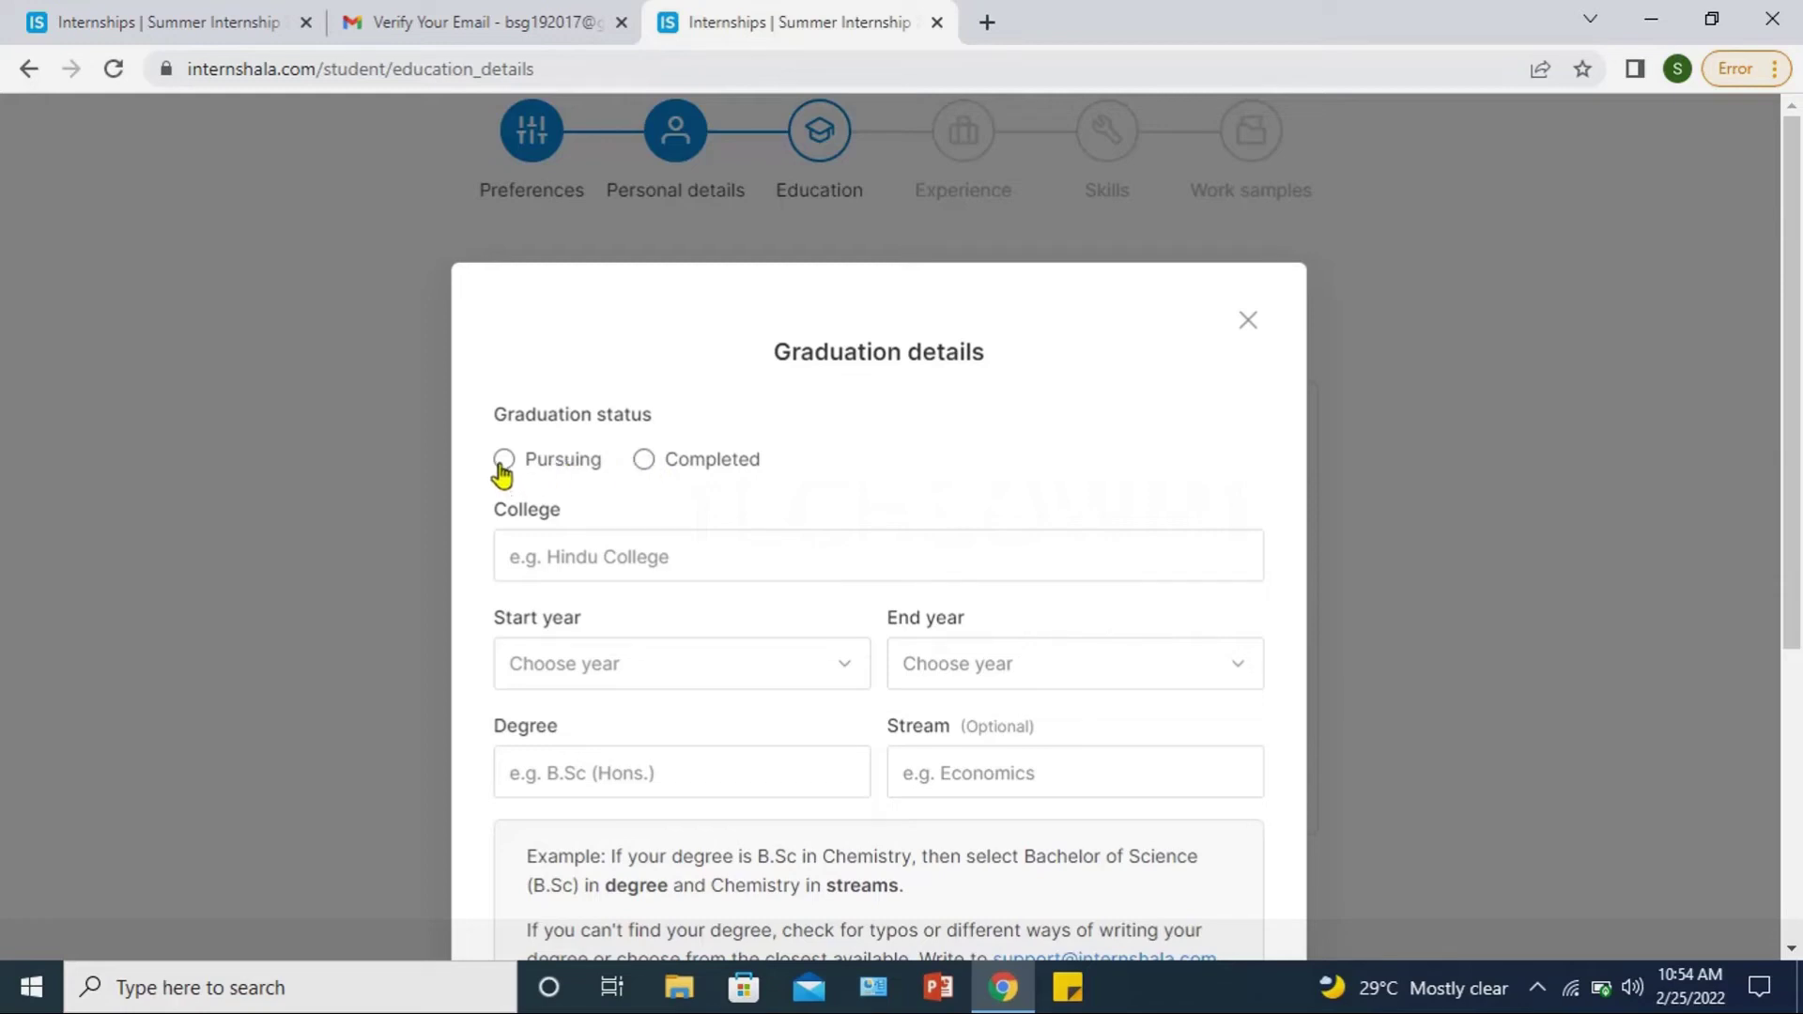
left_click(508, 554)
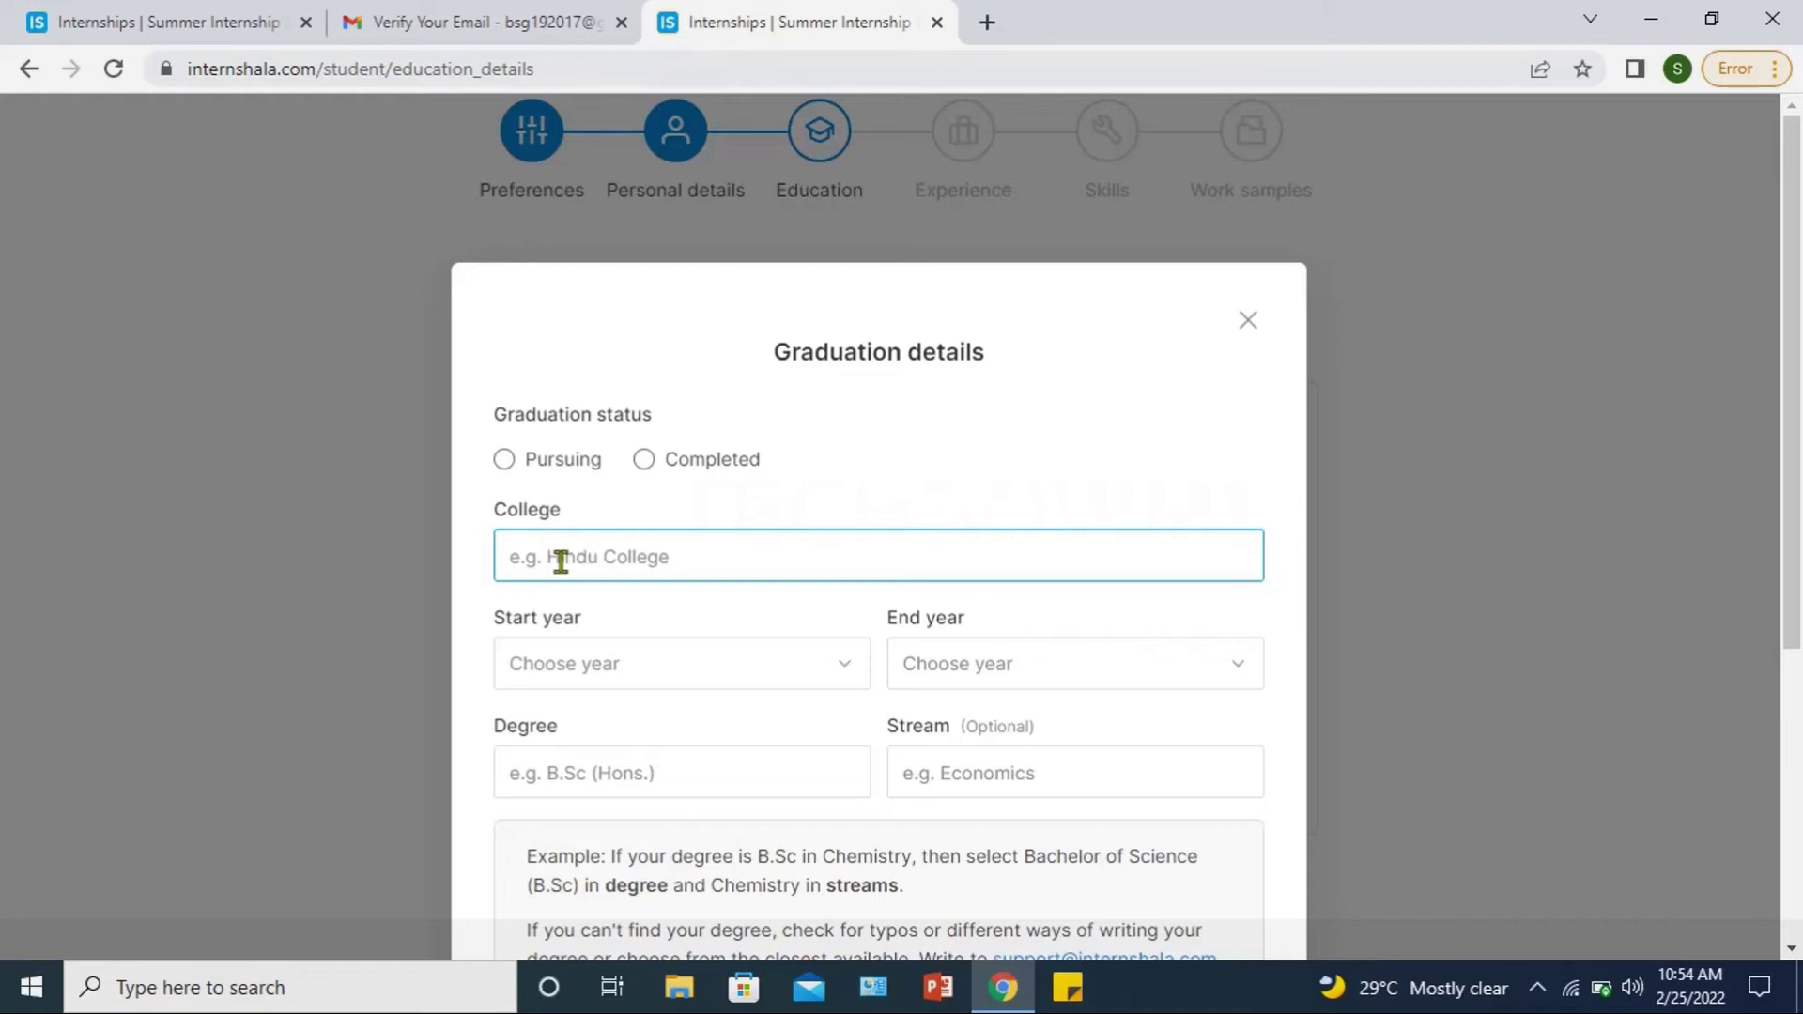
left_click(645, 474)
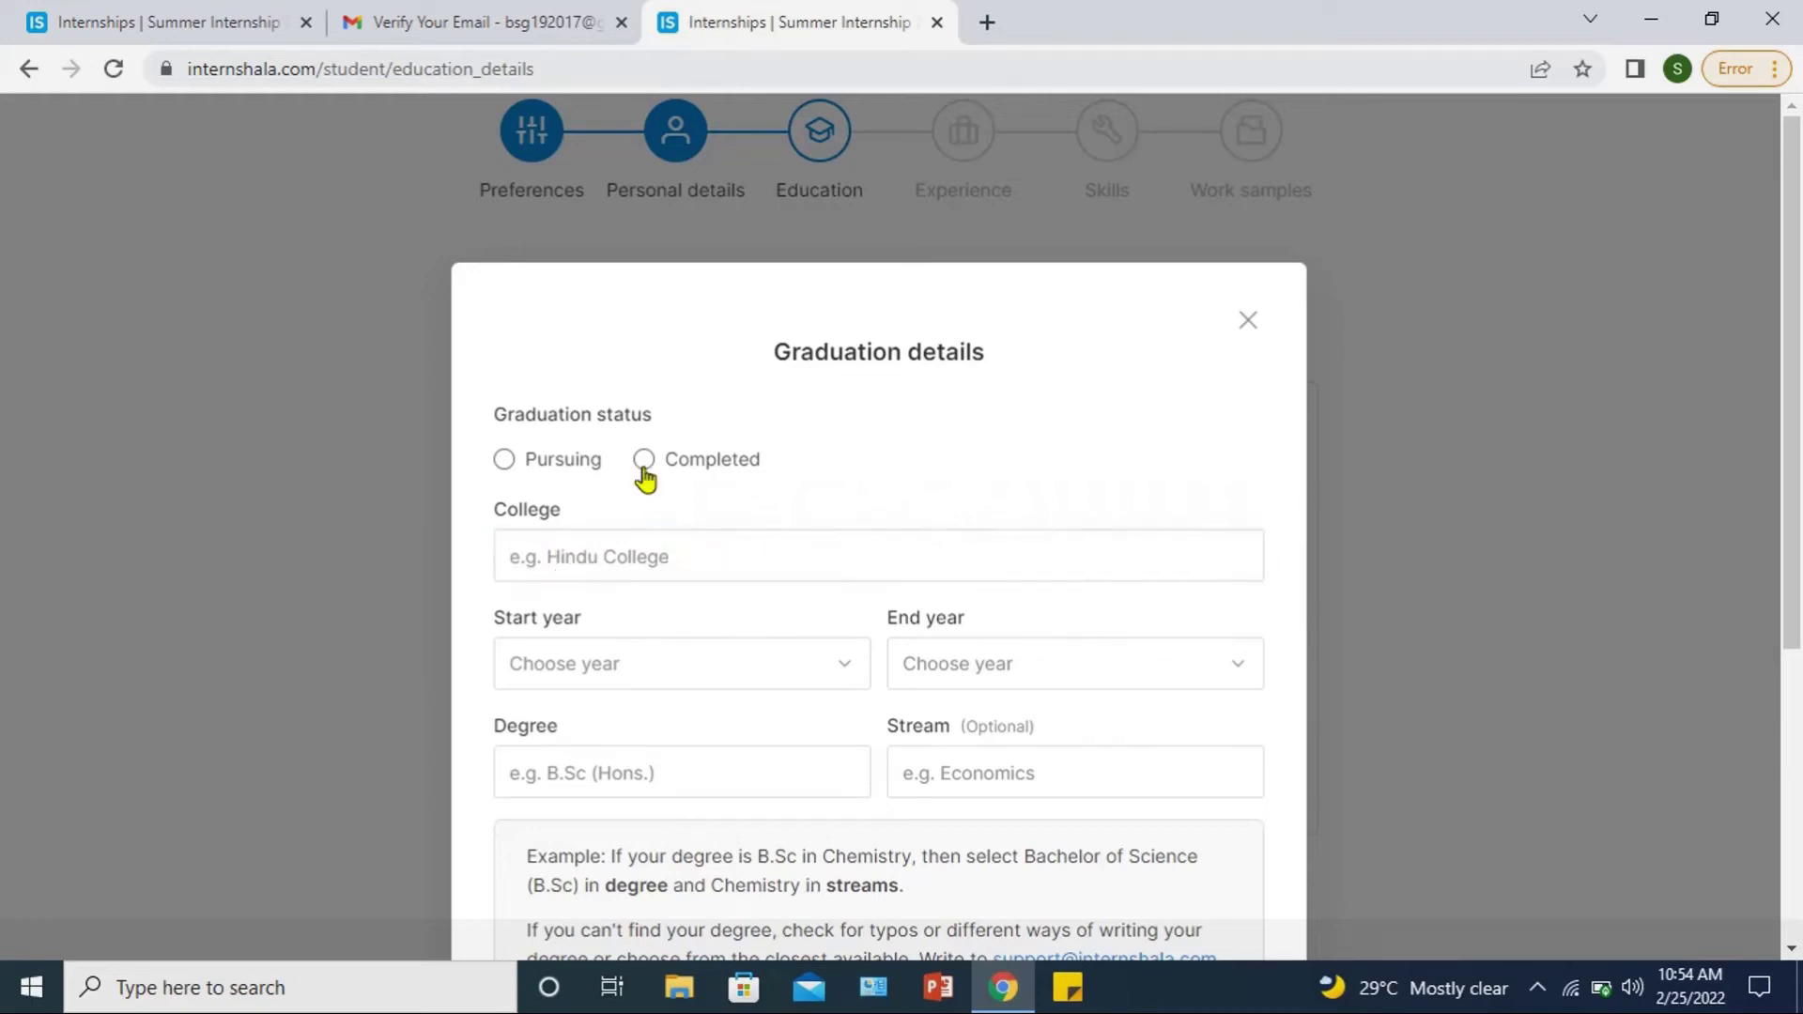
left_click(611, 555)
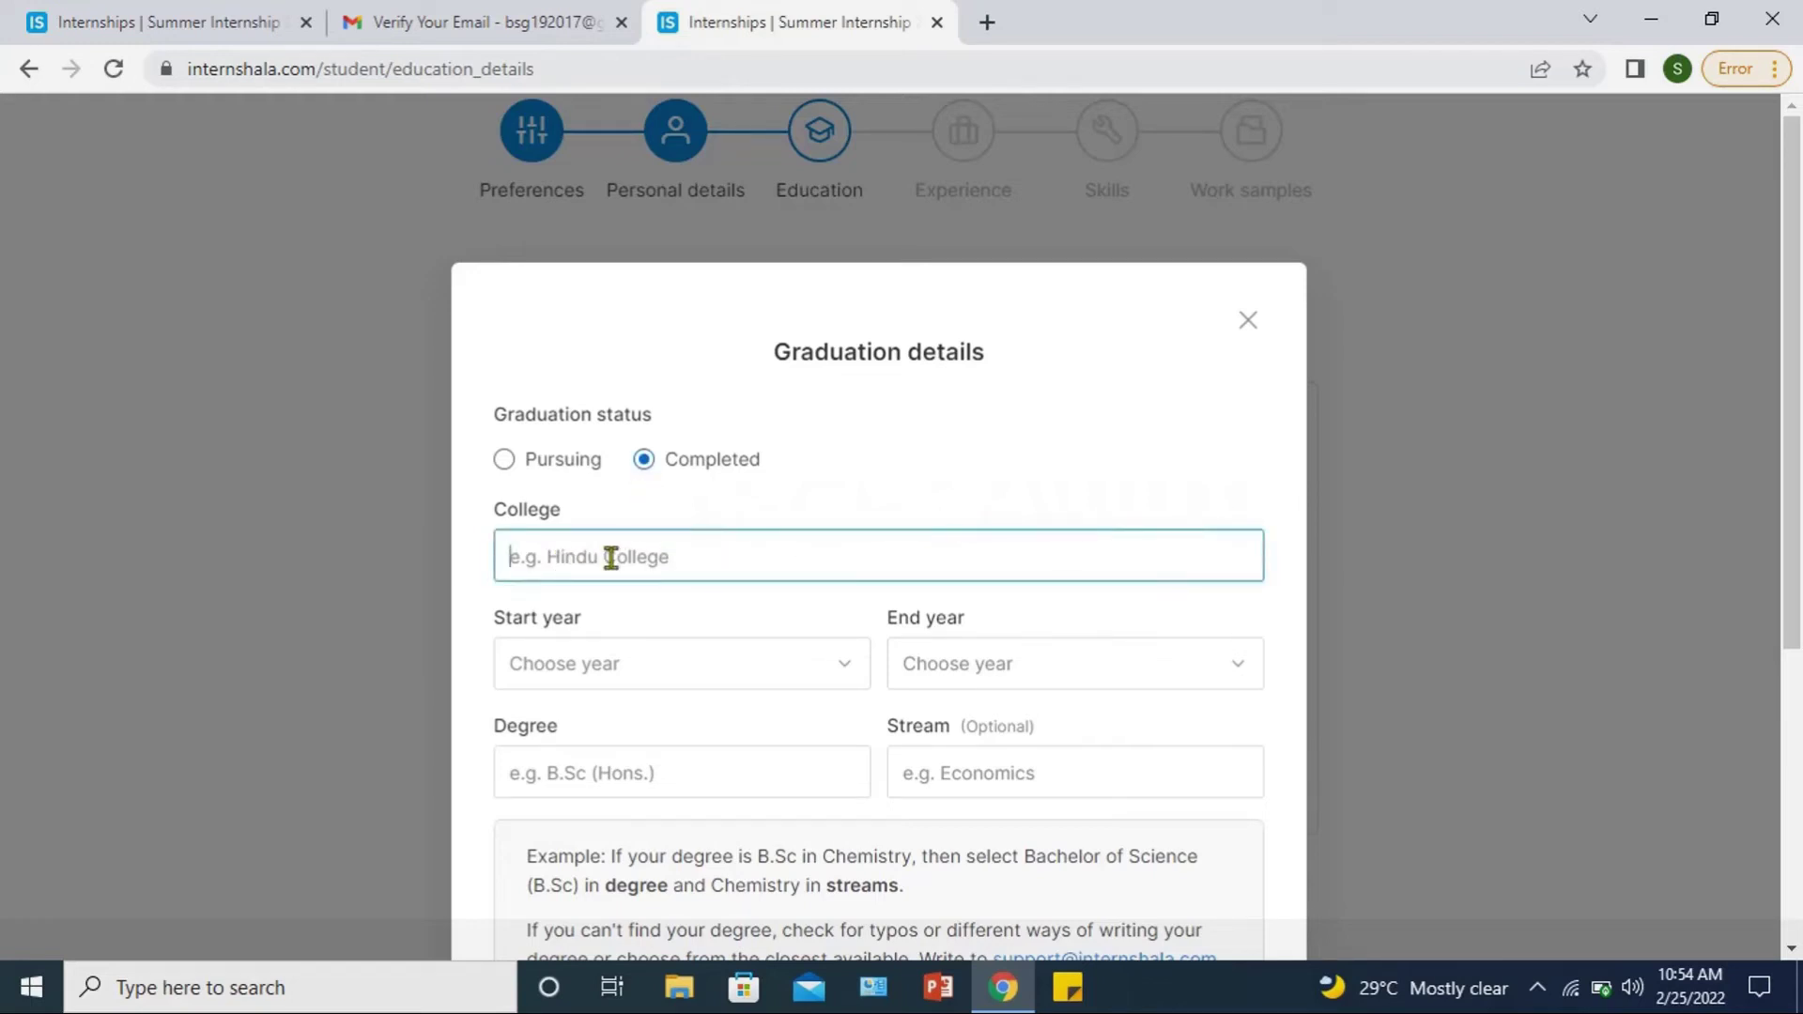
type("an")
key("BackSpace")
key("BackSpace")
type("Anna un")
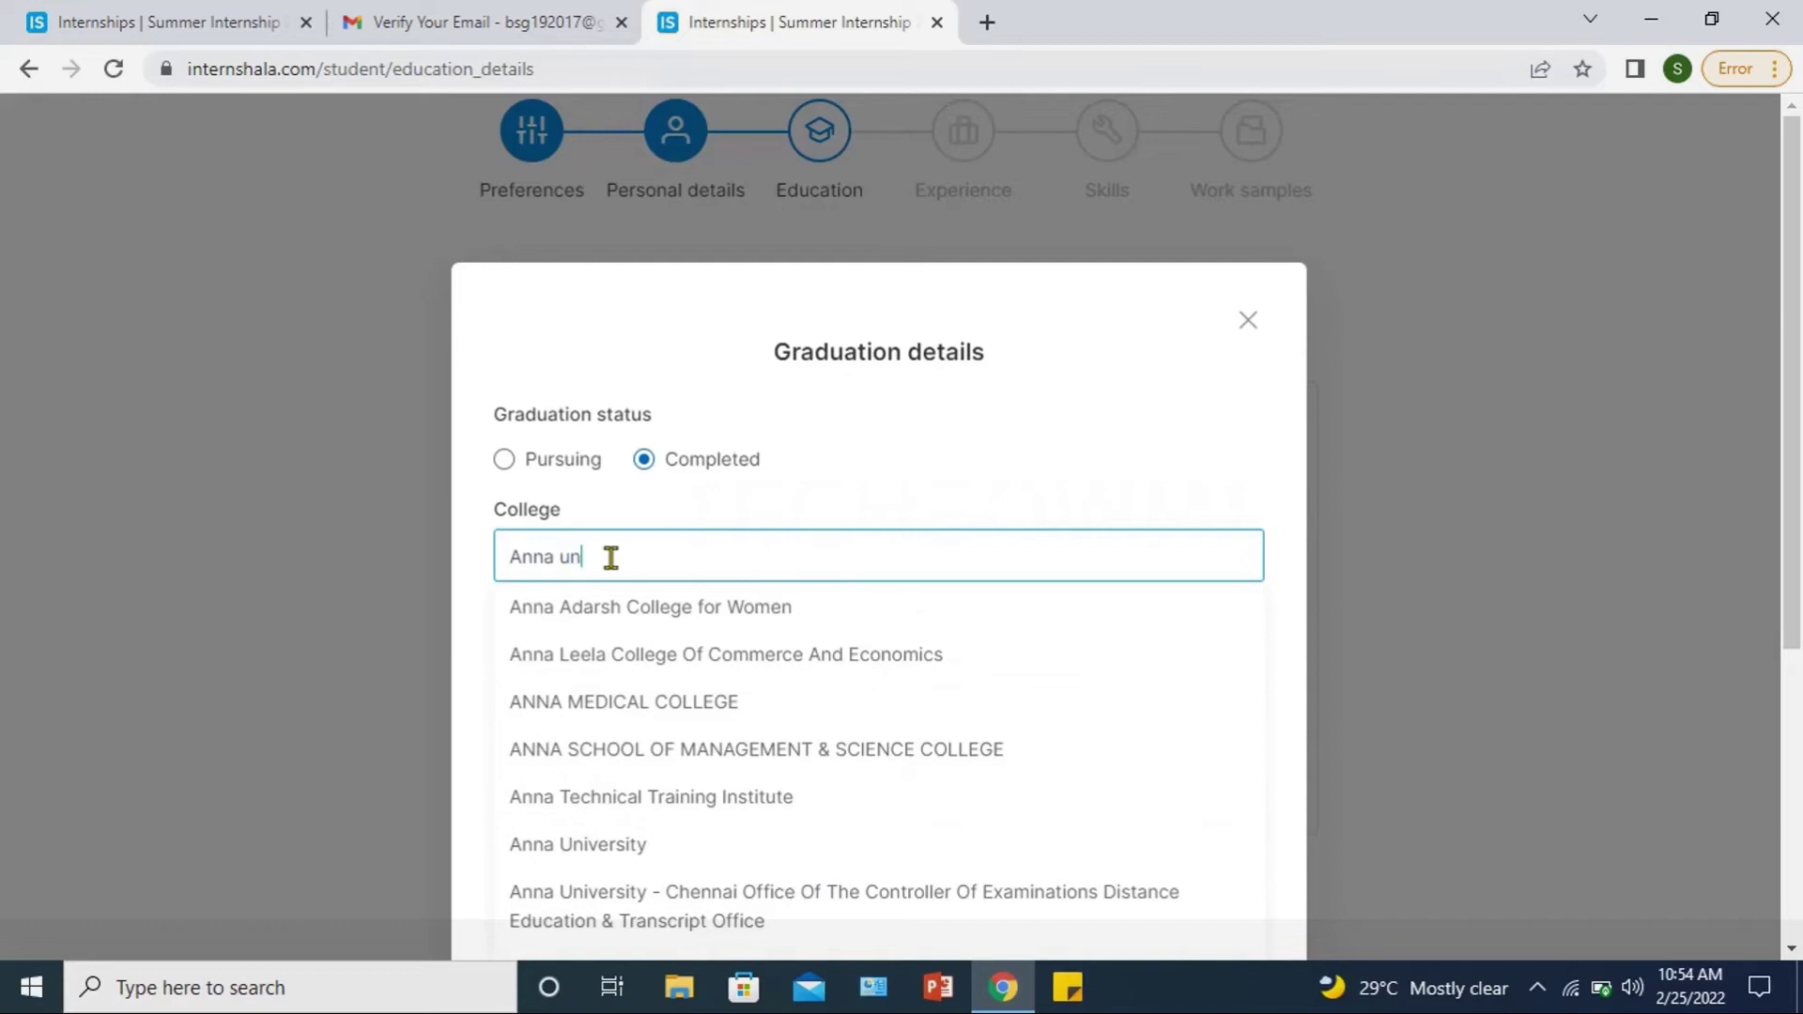
type("i")
left_click(577, 844)
left_click(583, 676)
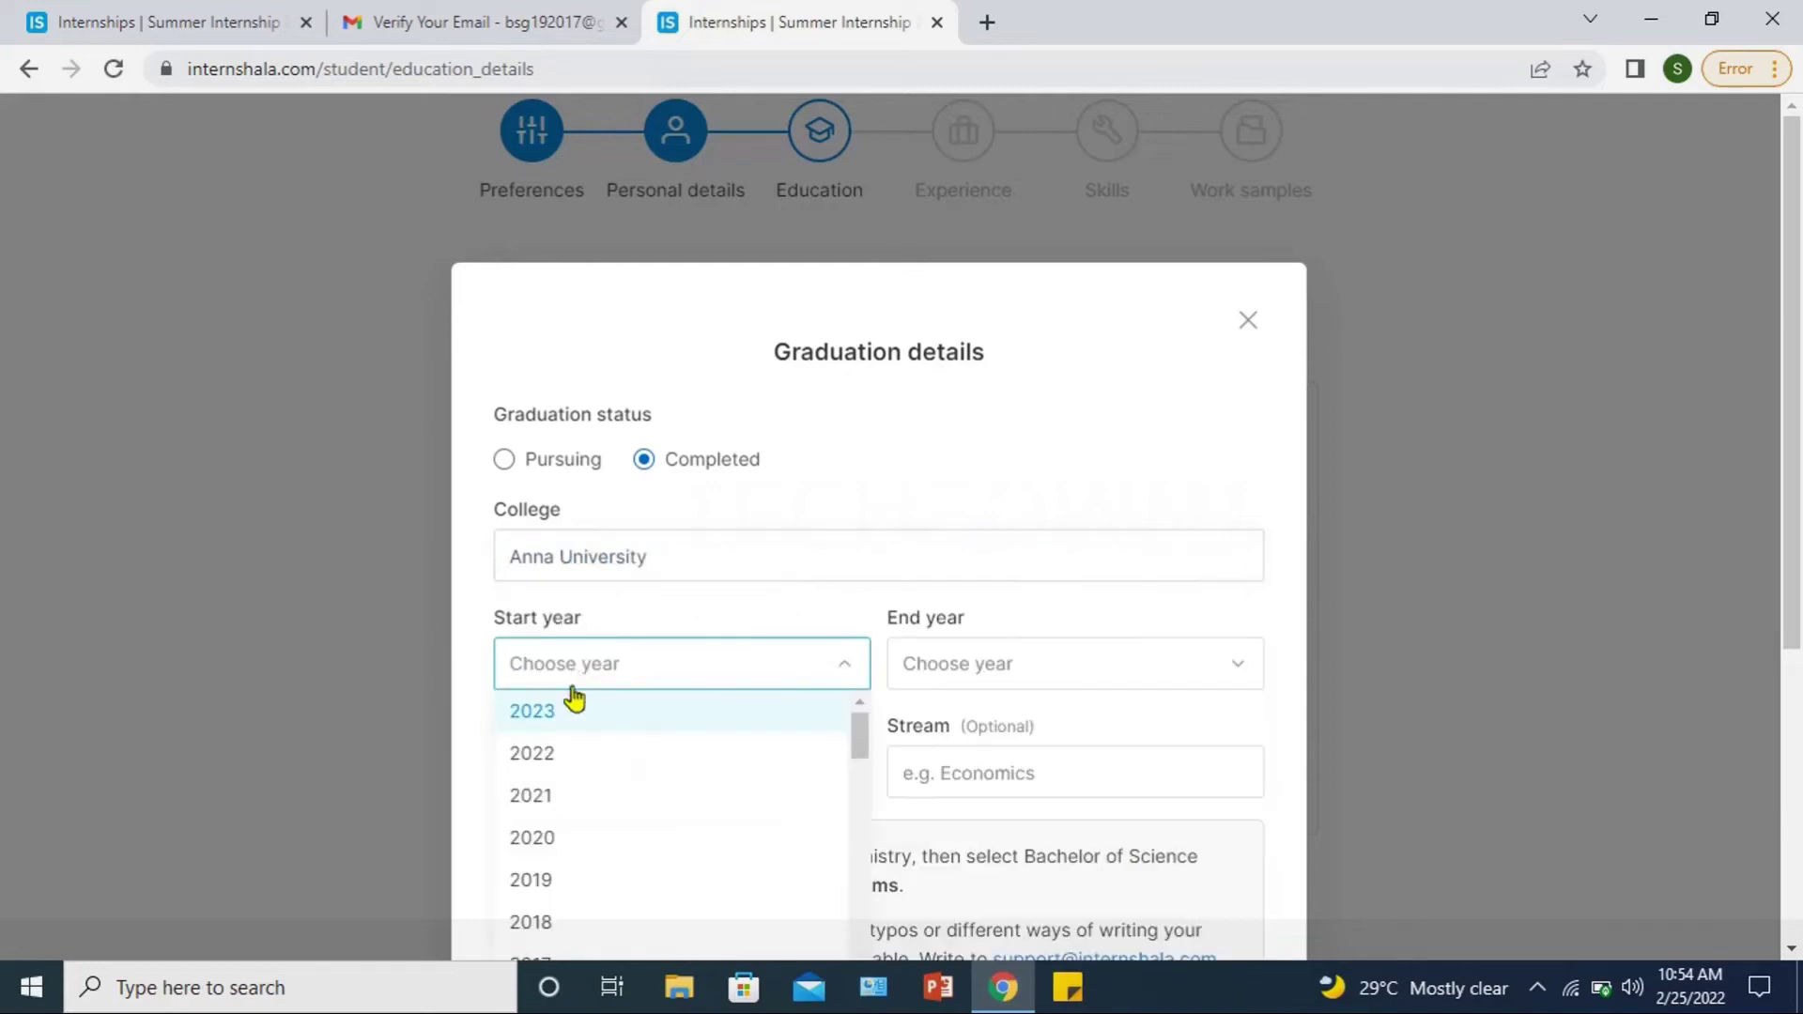
scroll(723, 808, "down", 3)
Step: Set graduation years 2014–2018, degree B.Tech and stream Computer Science
left_click(706, 812)
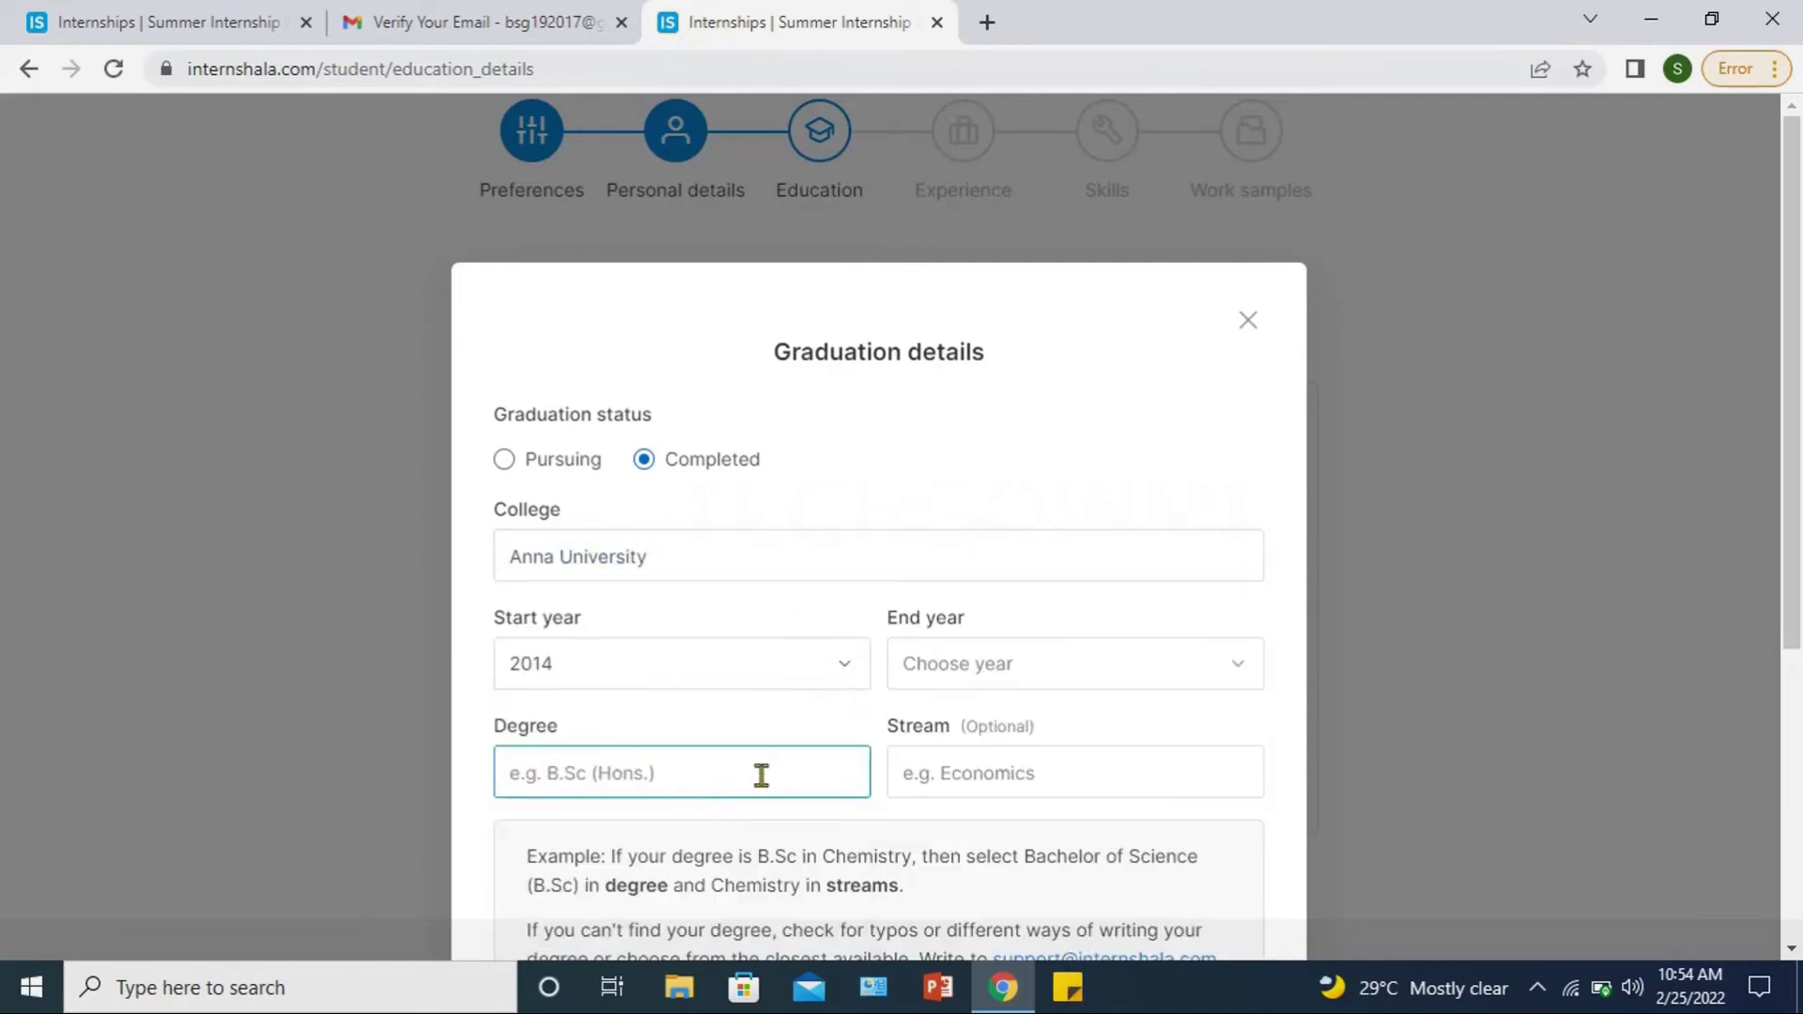
left_click(1012, 665)
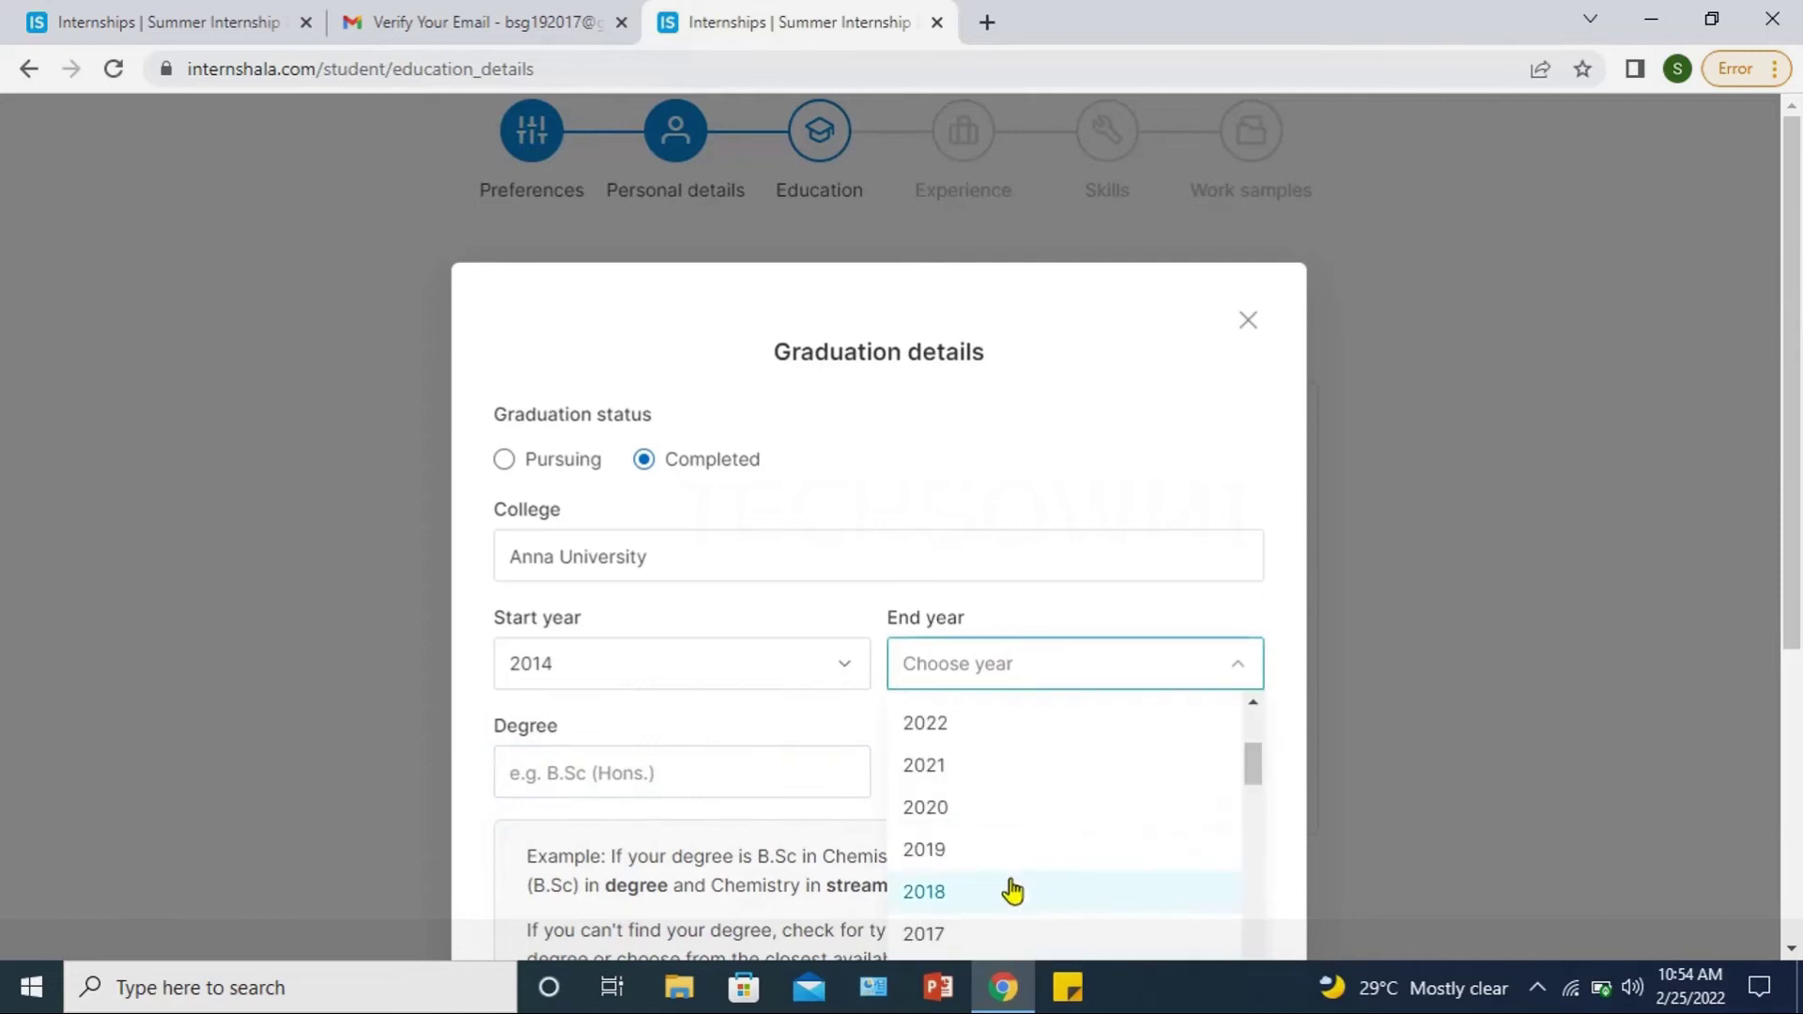
left_click(950, 900)
left_click(777, 789)
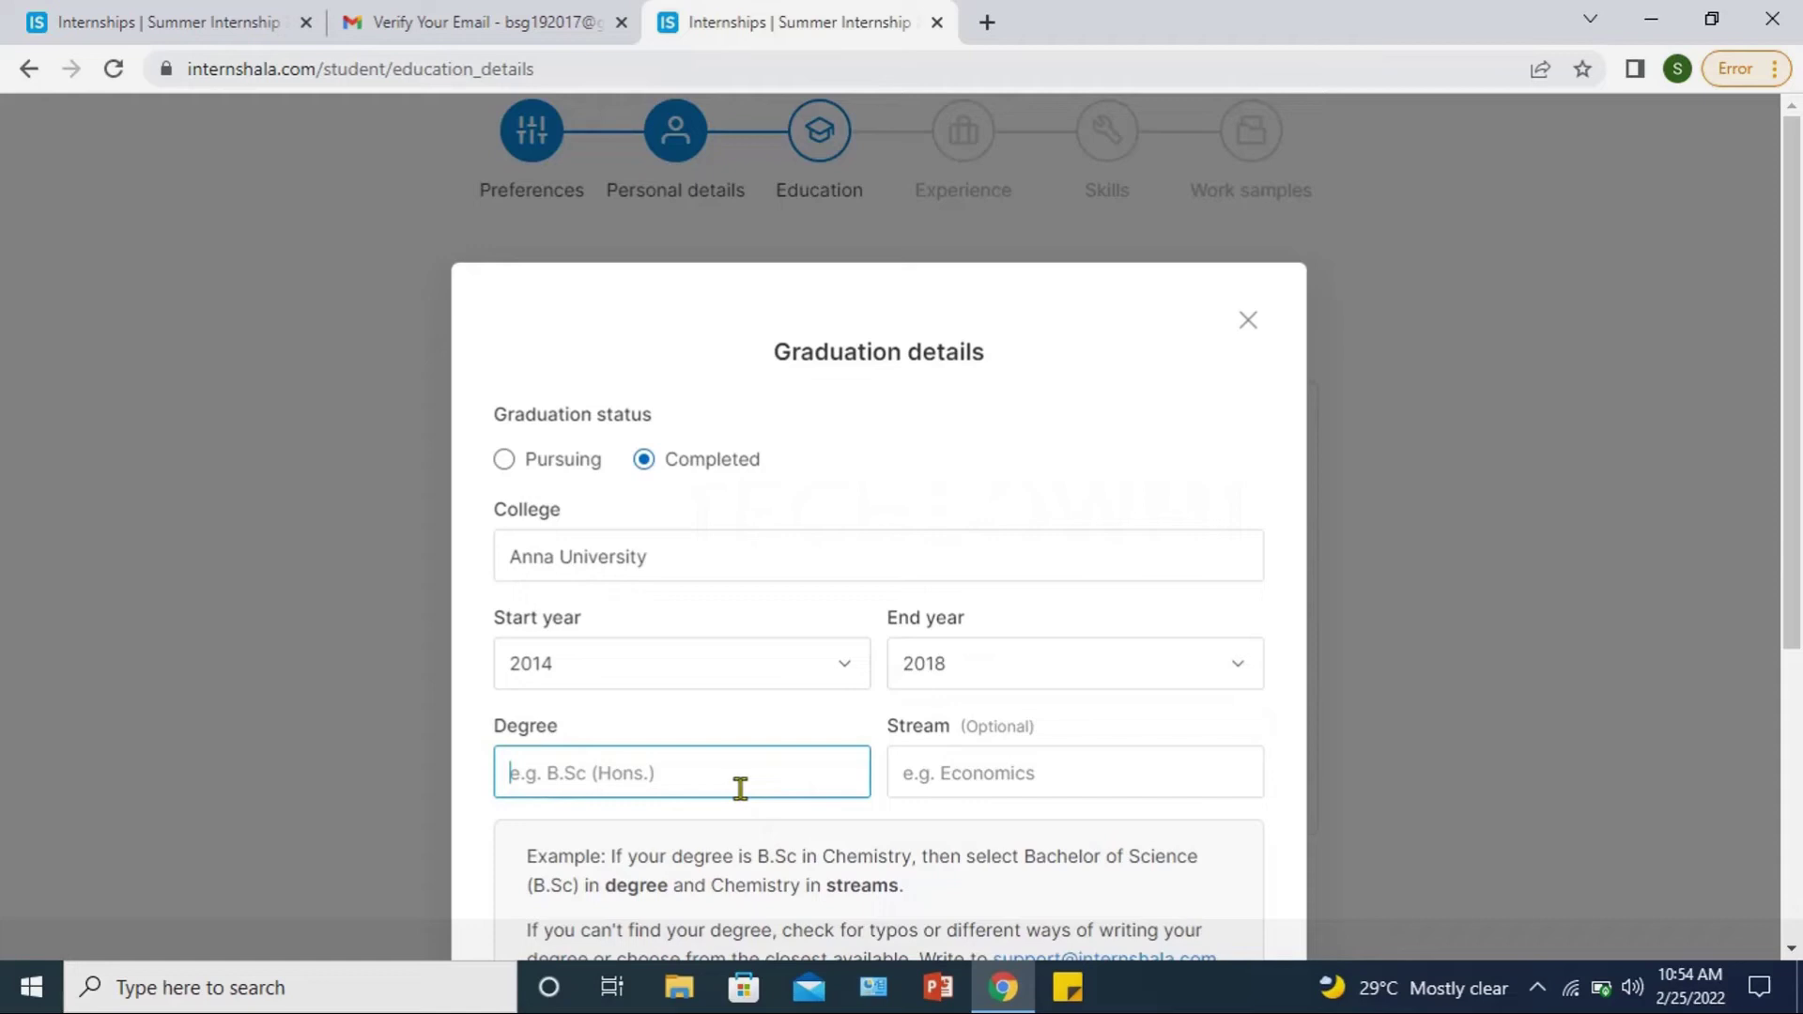
type("Btech")
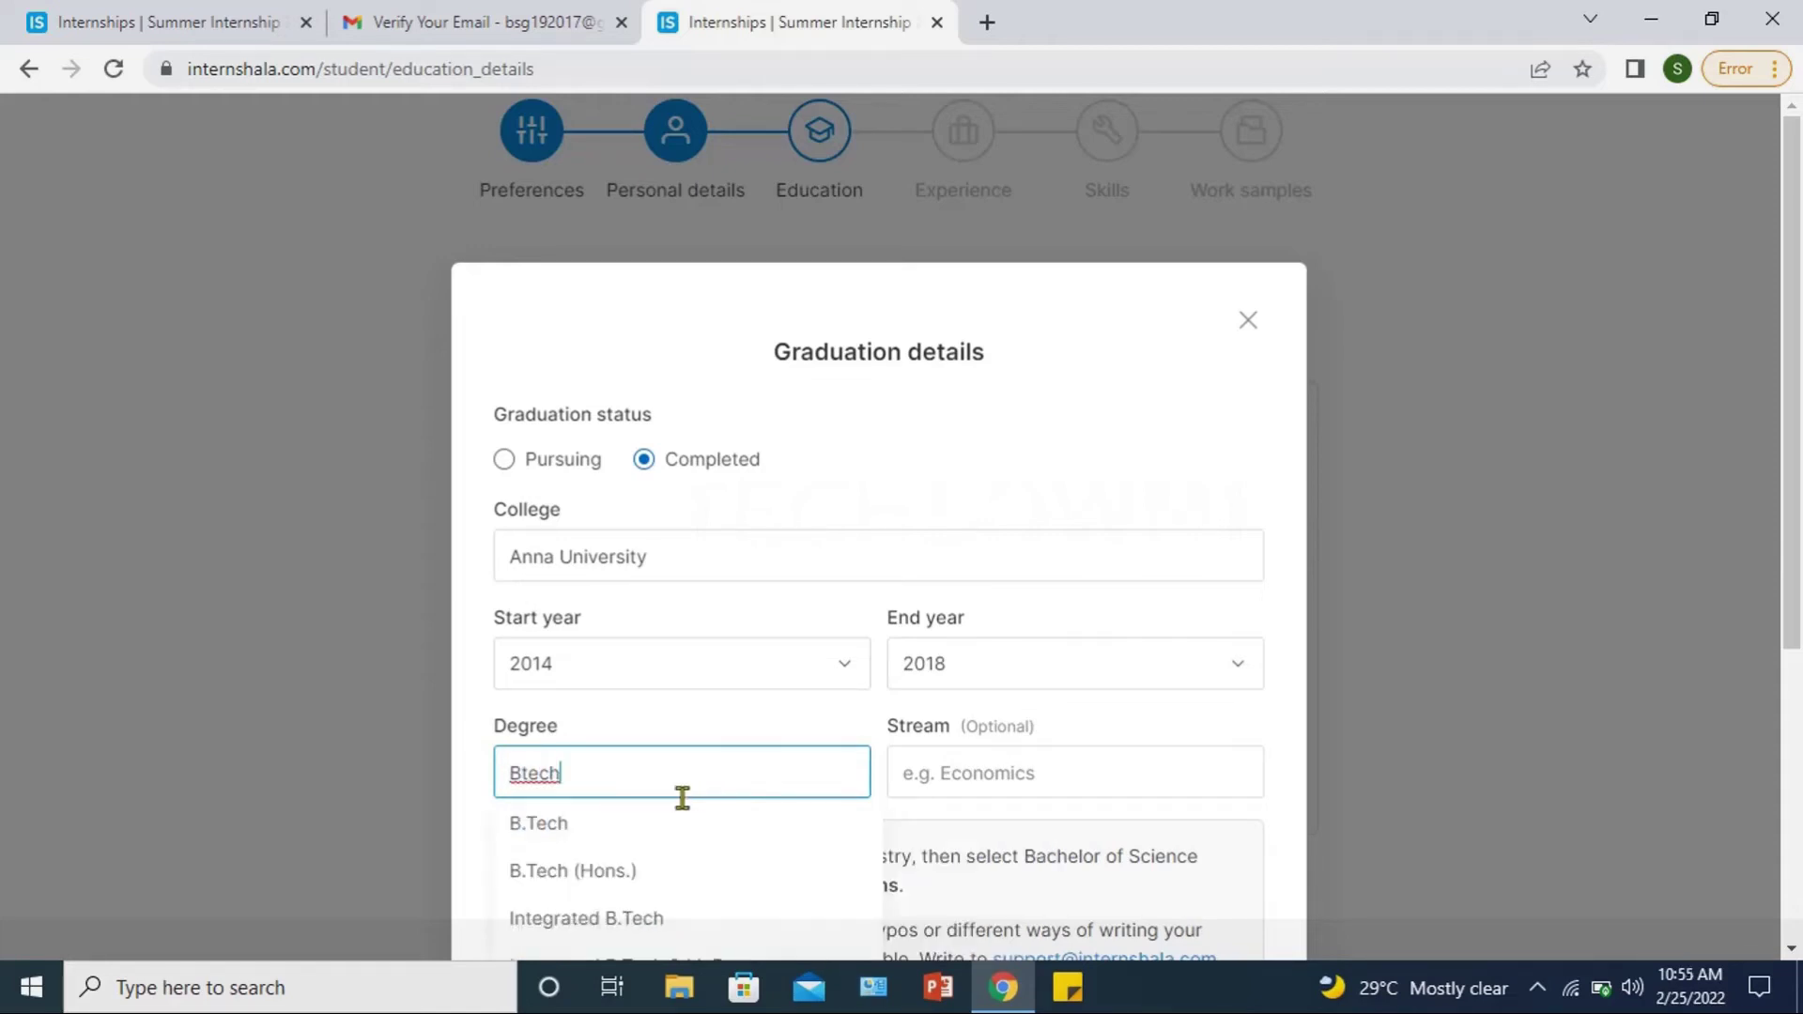
left_click(602, 841)
left_click(917, 776)
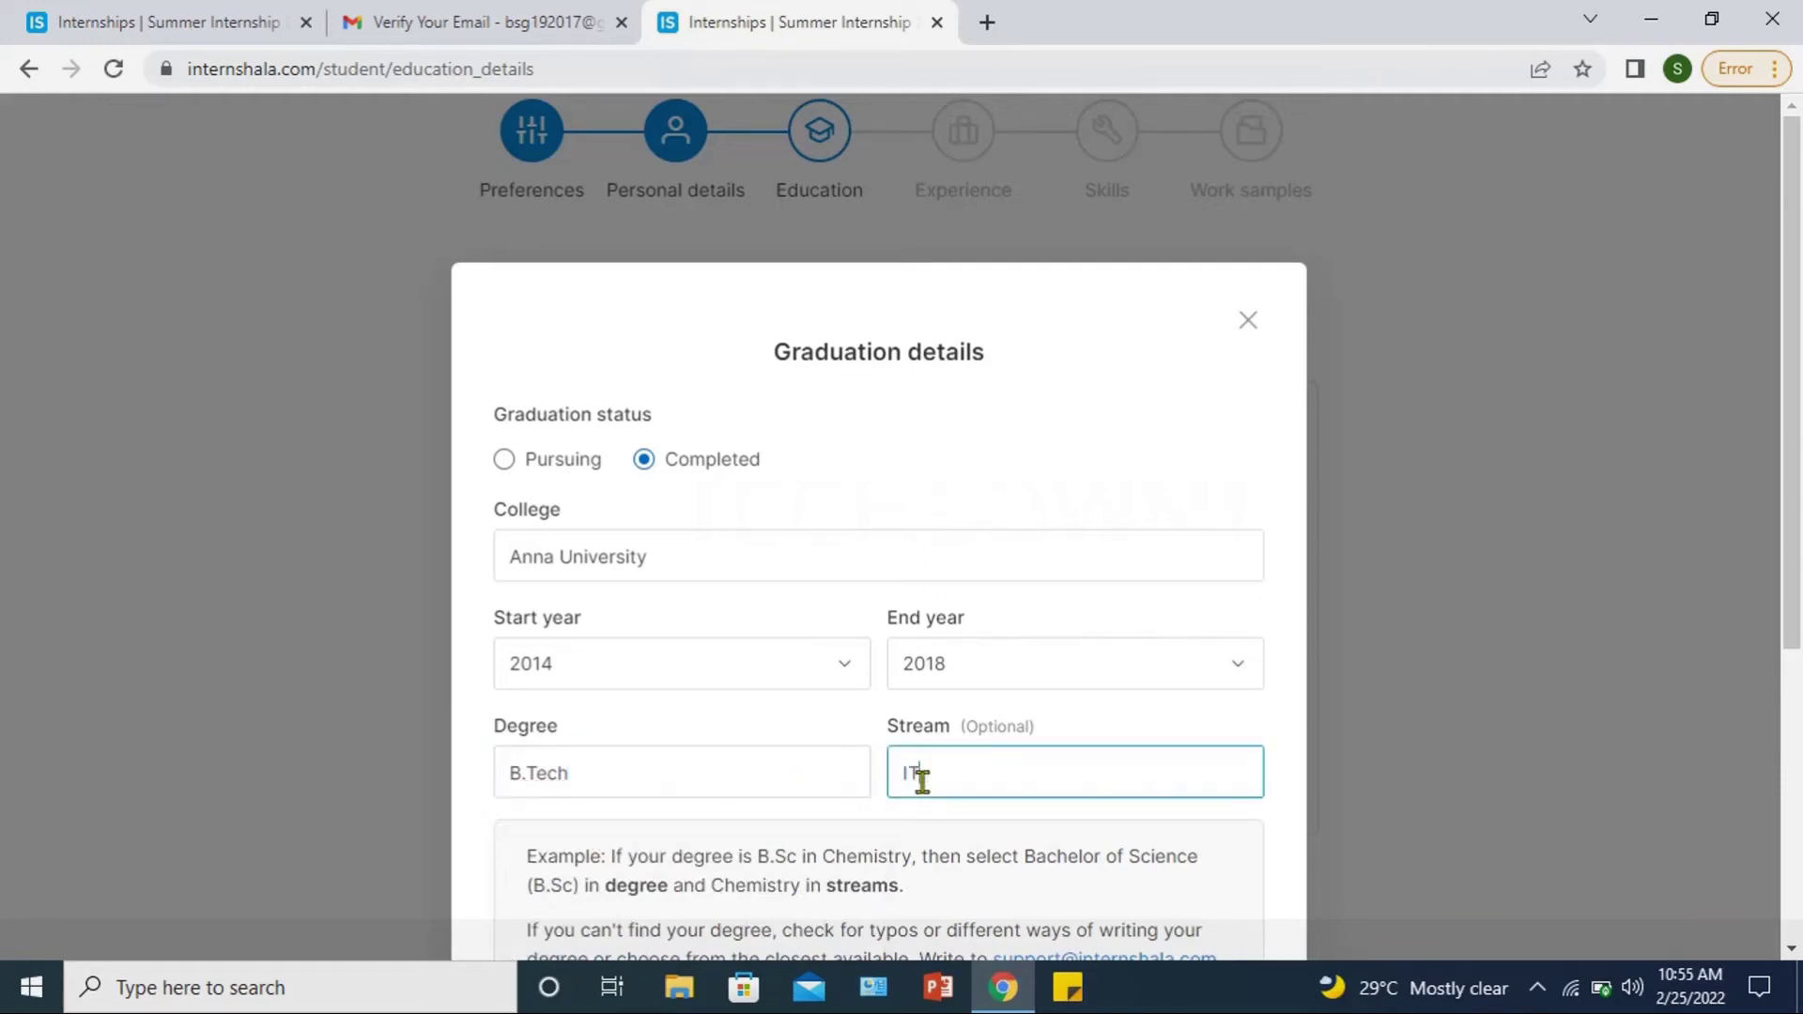
key("BackSpace")
type("computer")
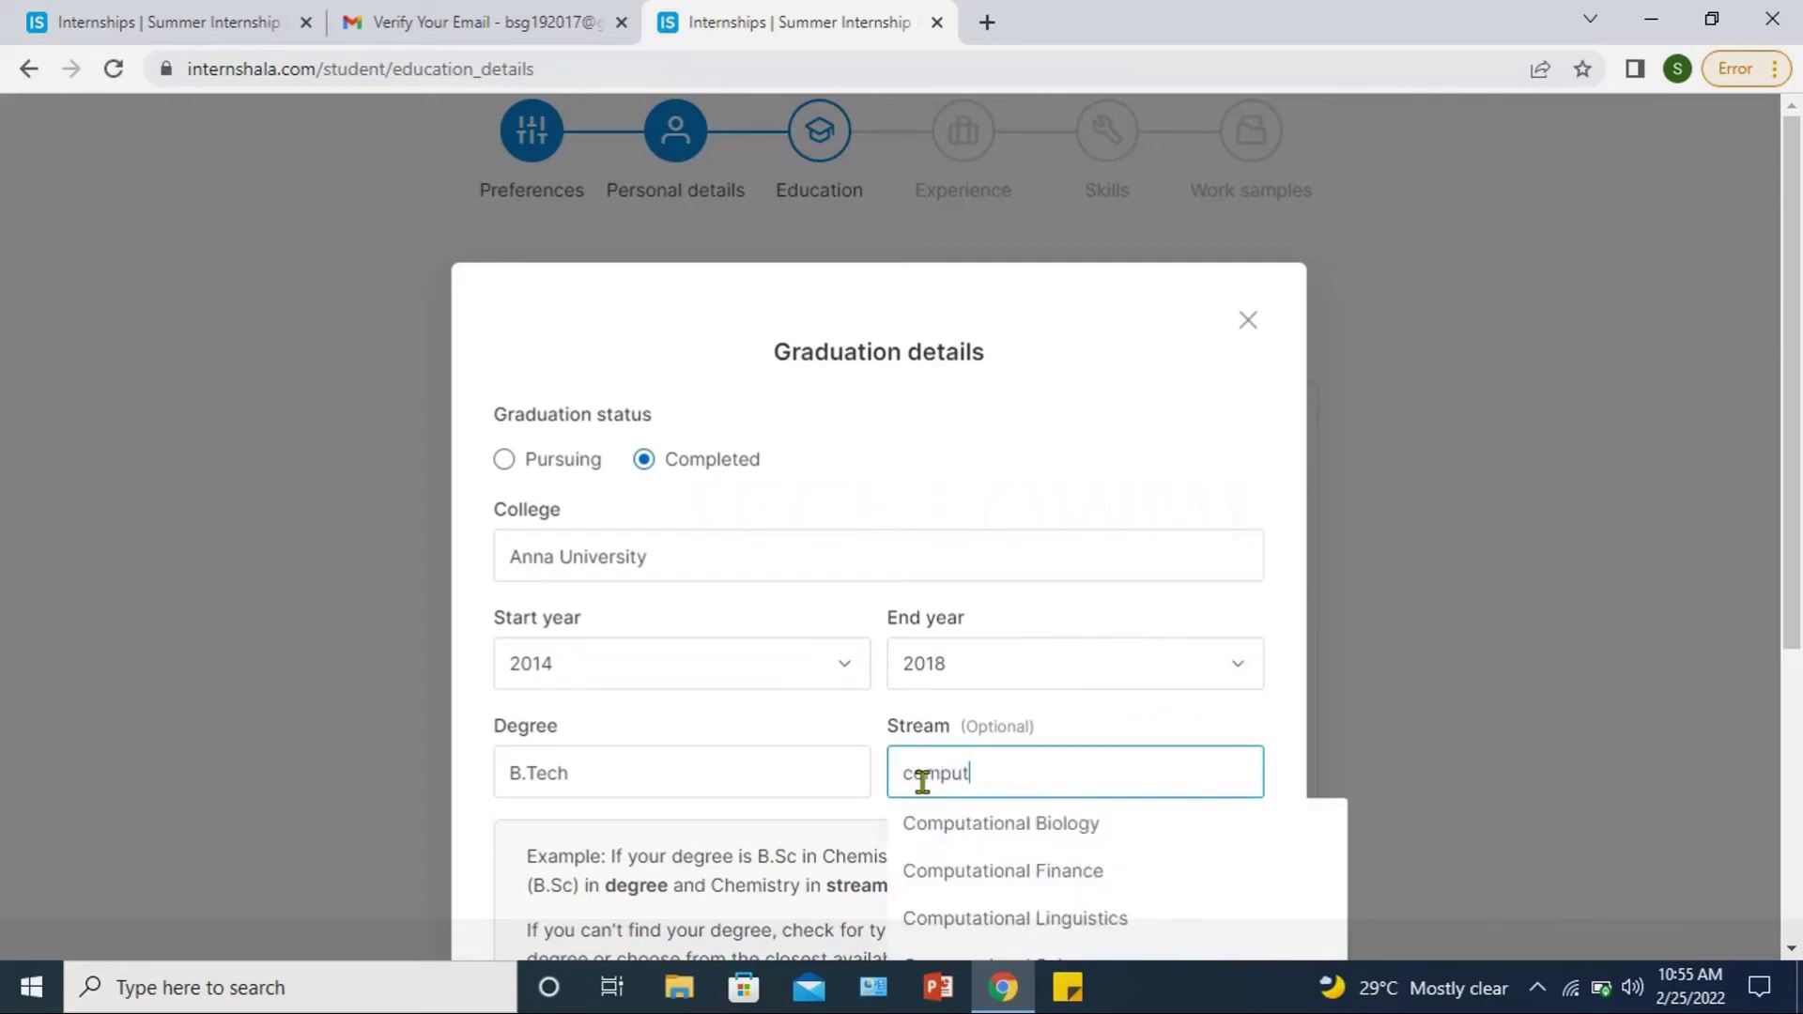
left_click(970, 836)
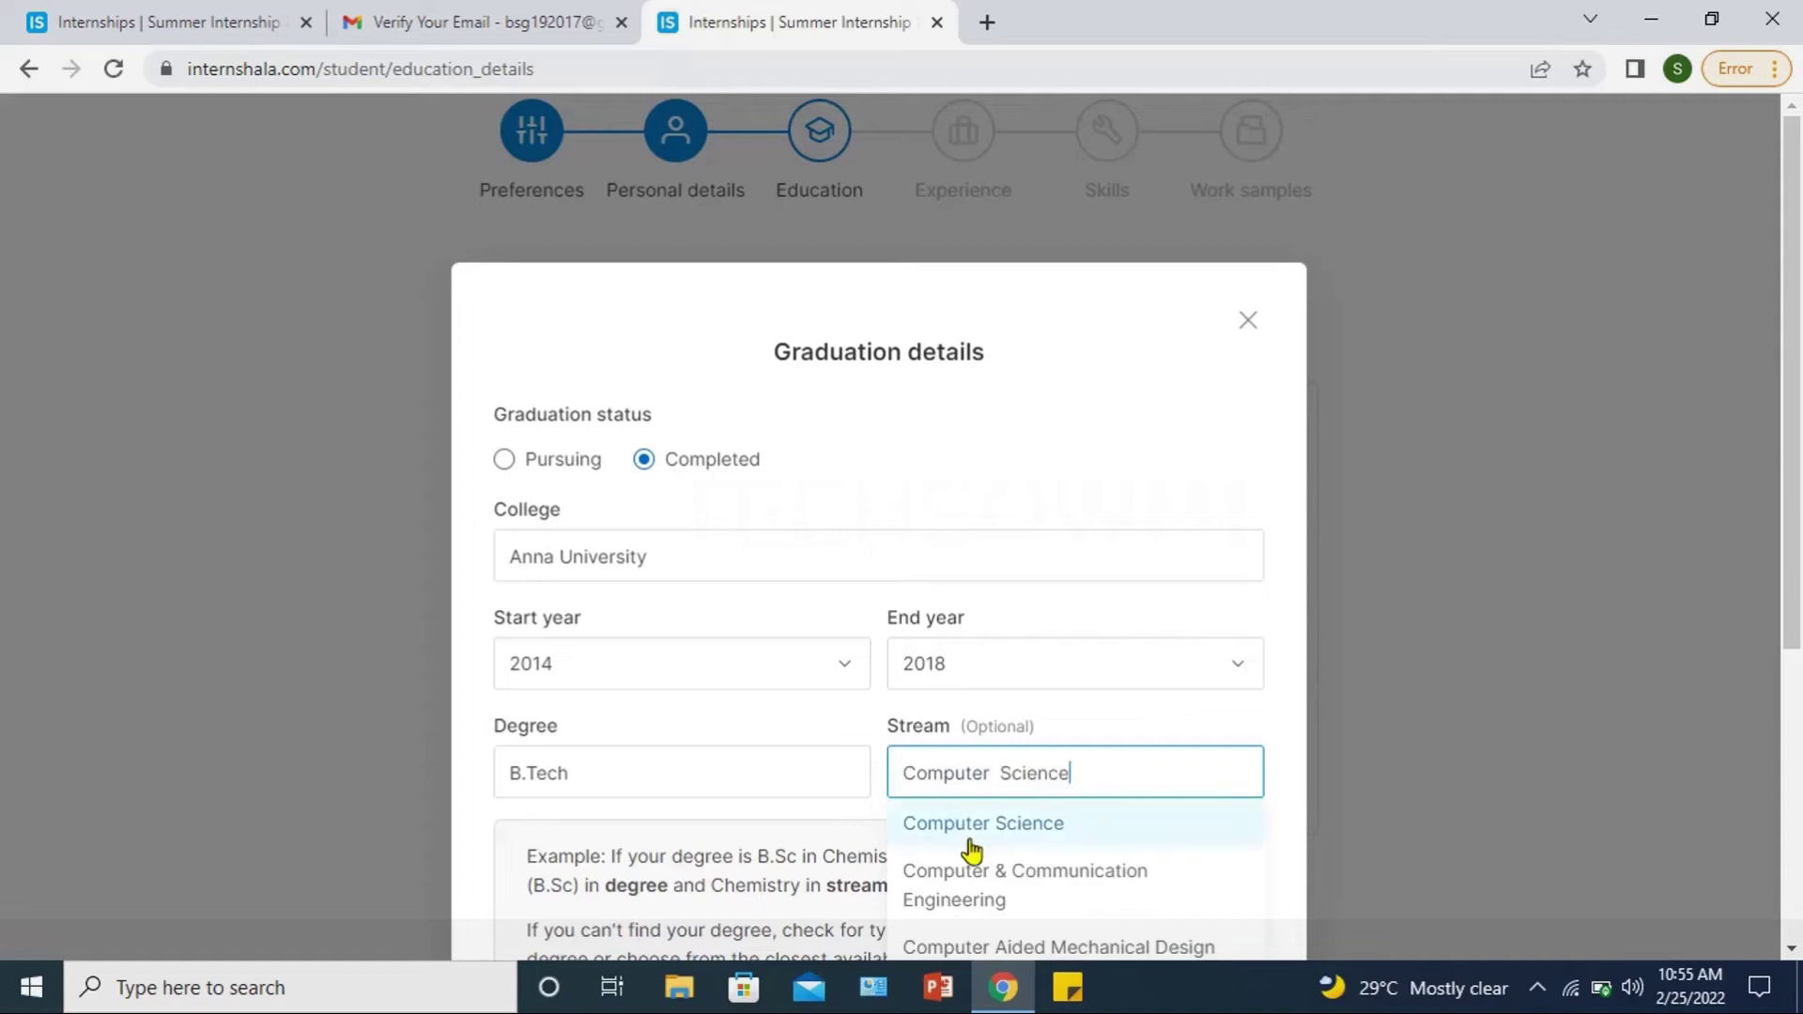
Step: Record performance as CGPA 8 on a 10-point scale and save the graduation
left_click_drag(1794, 598, 1798, 800)
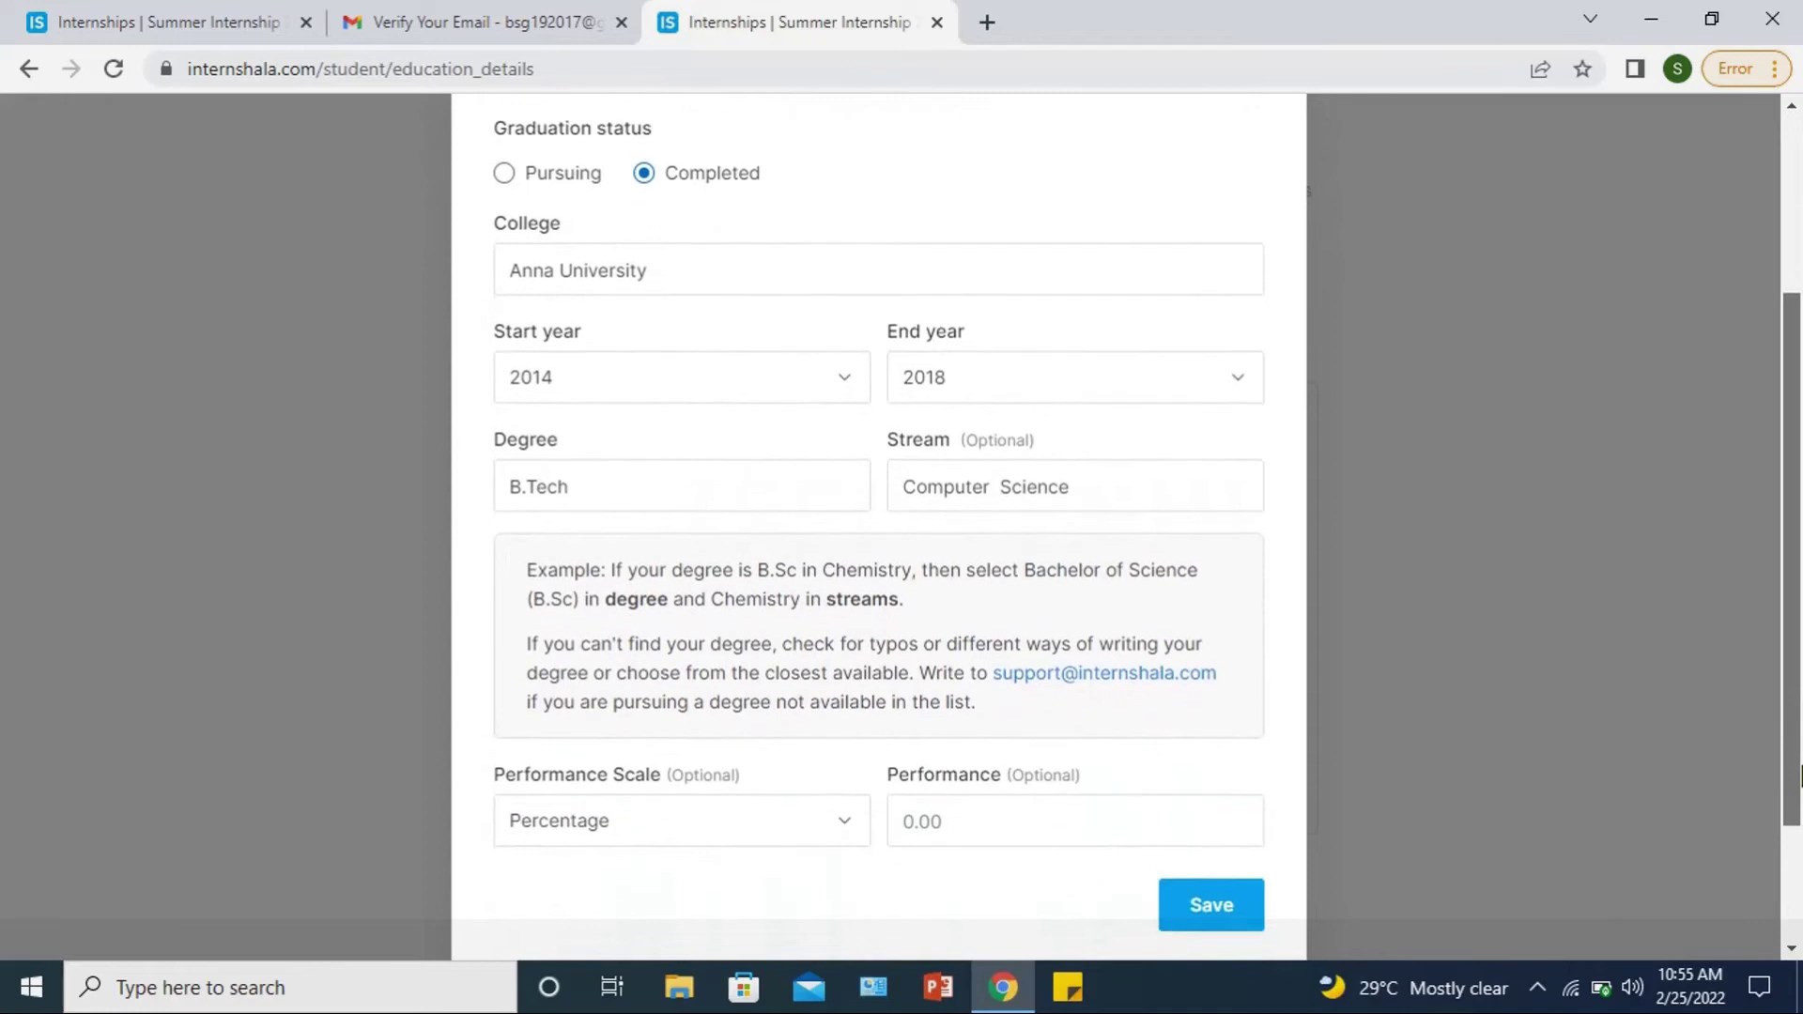
left_click(585, 811)
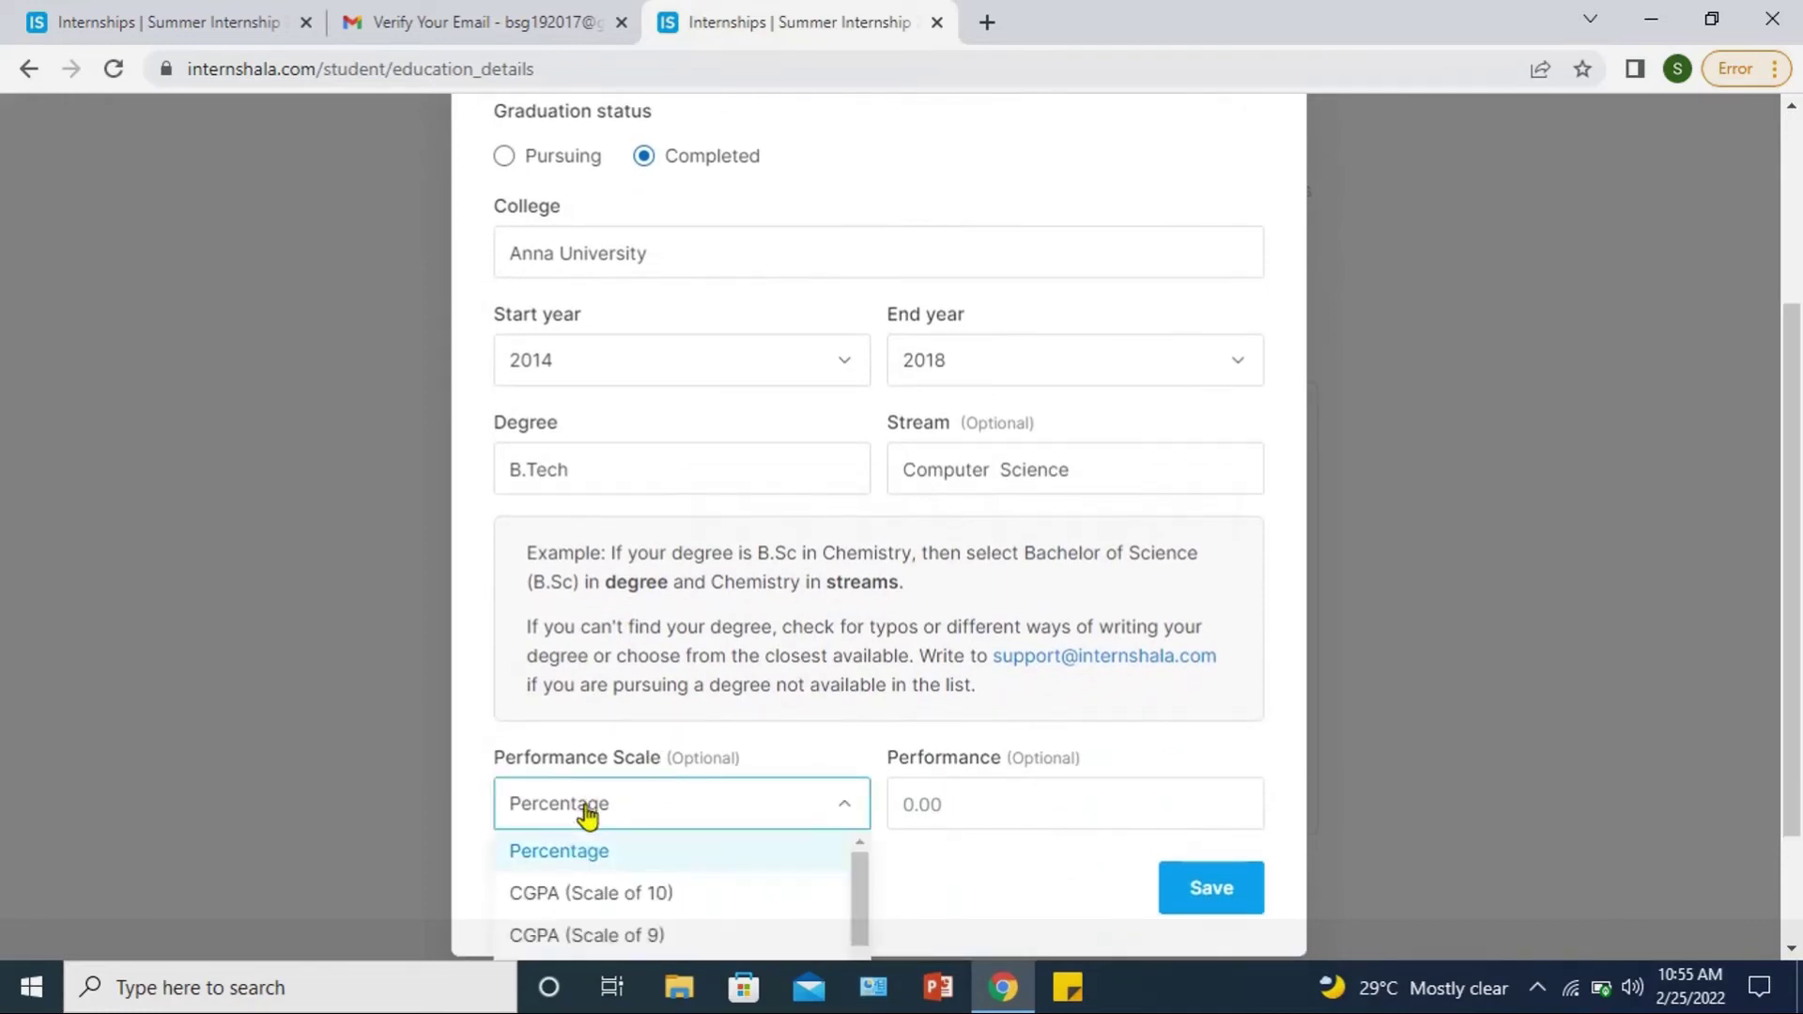
left_click(582, 897)
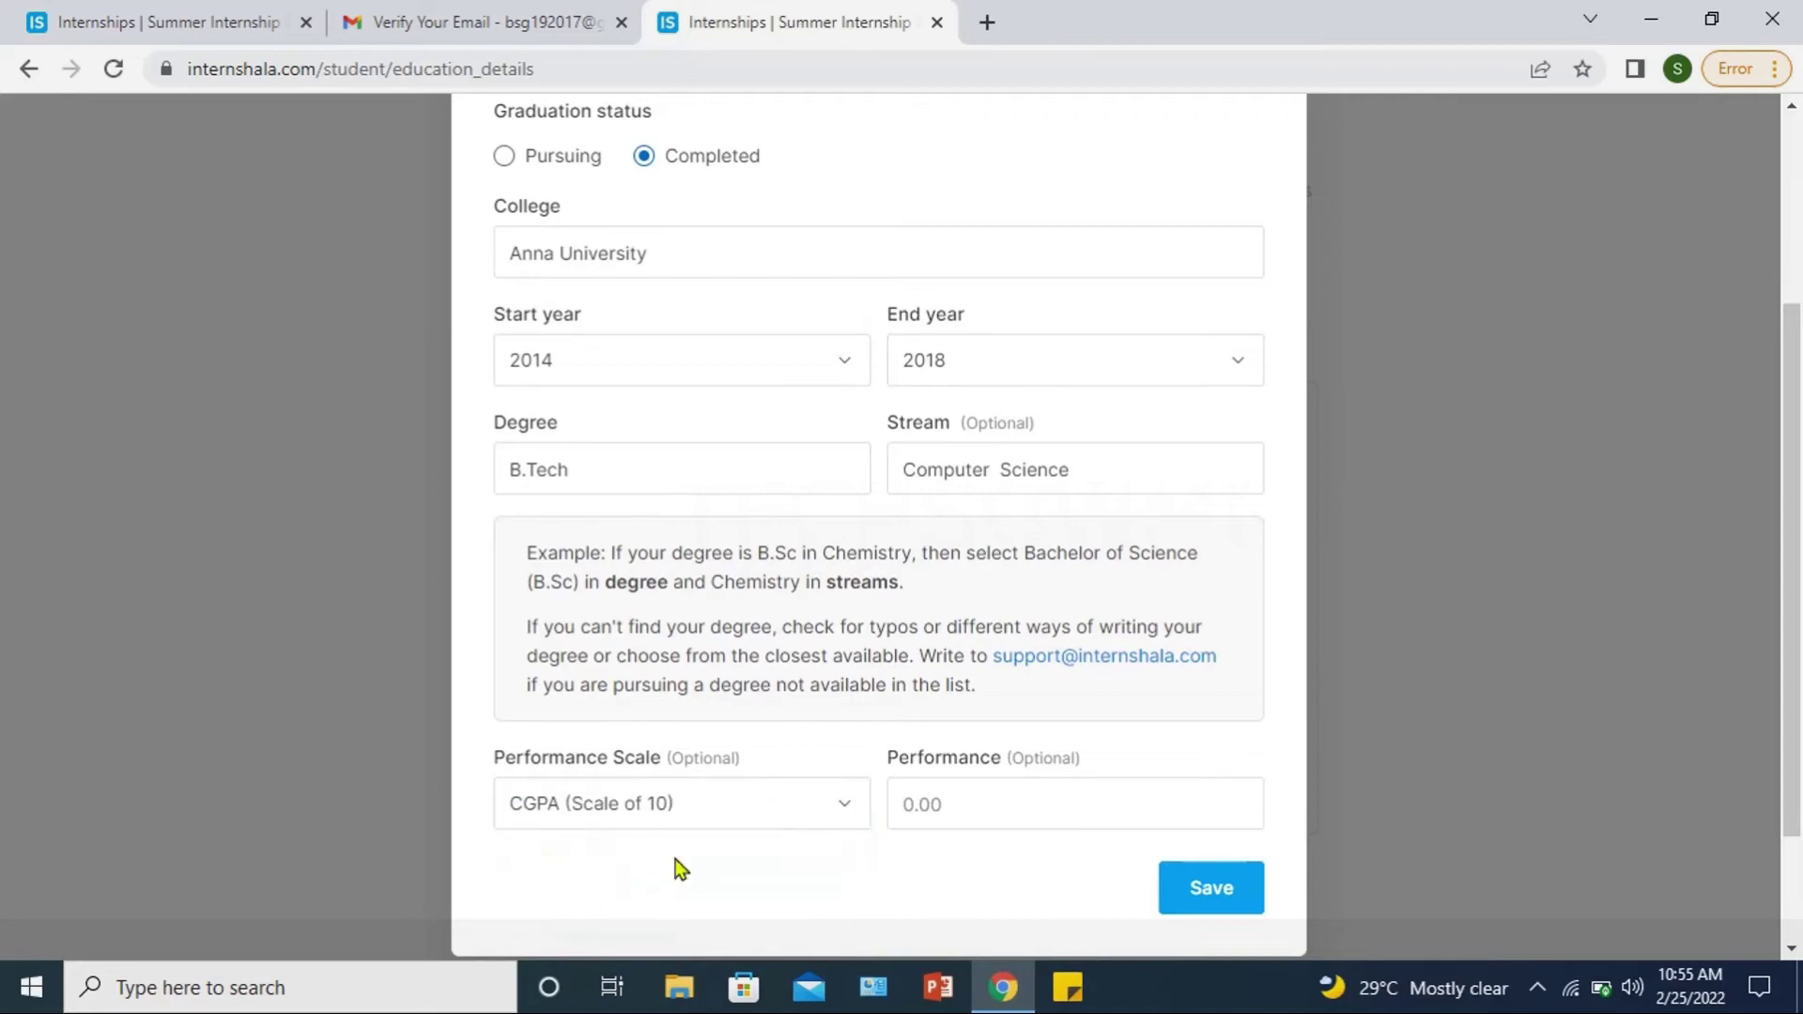
left_click(1015, 796)
type("8")
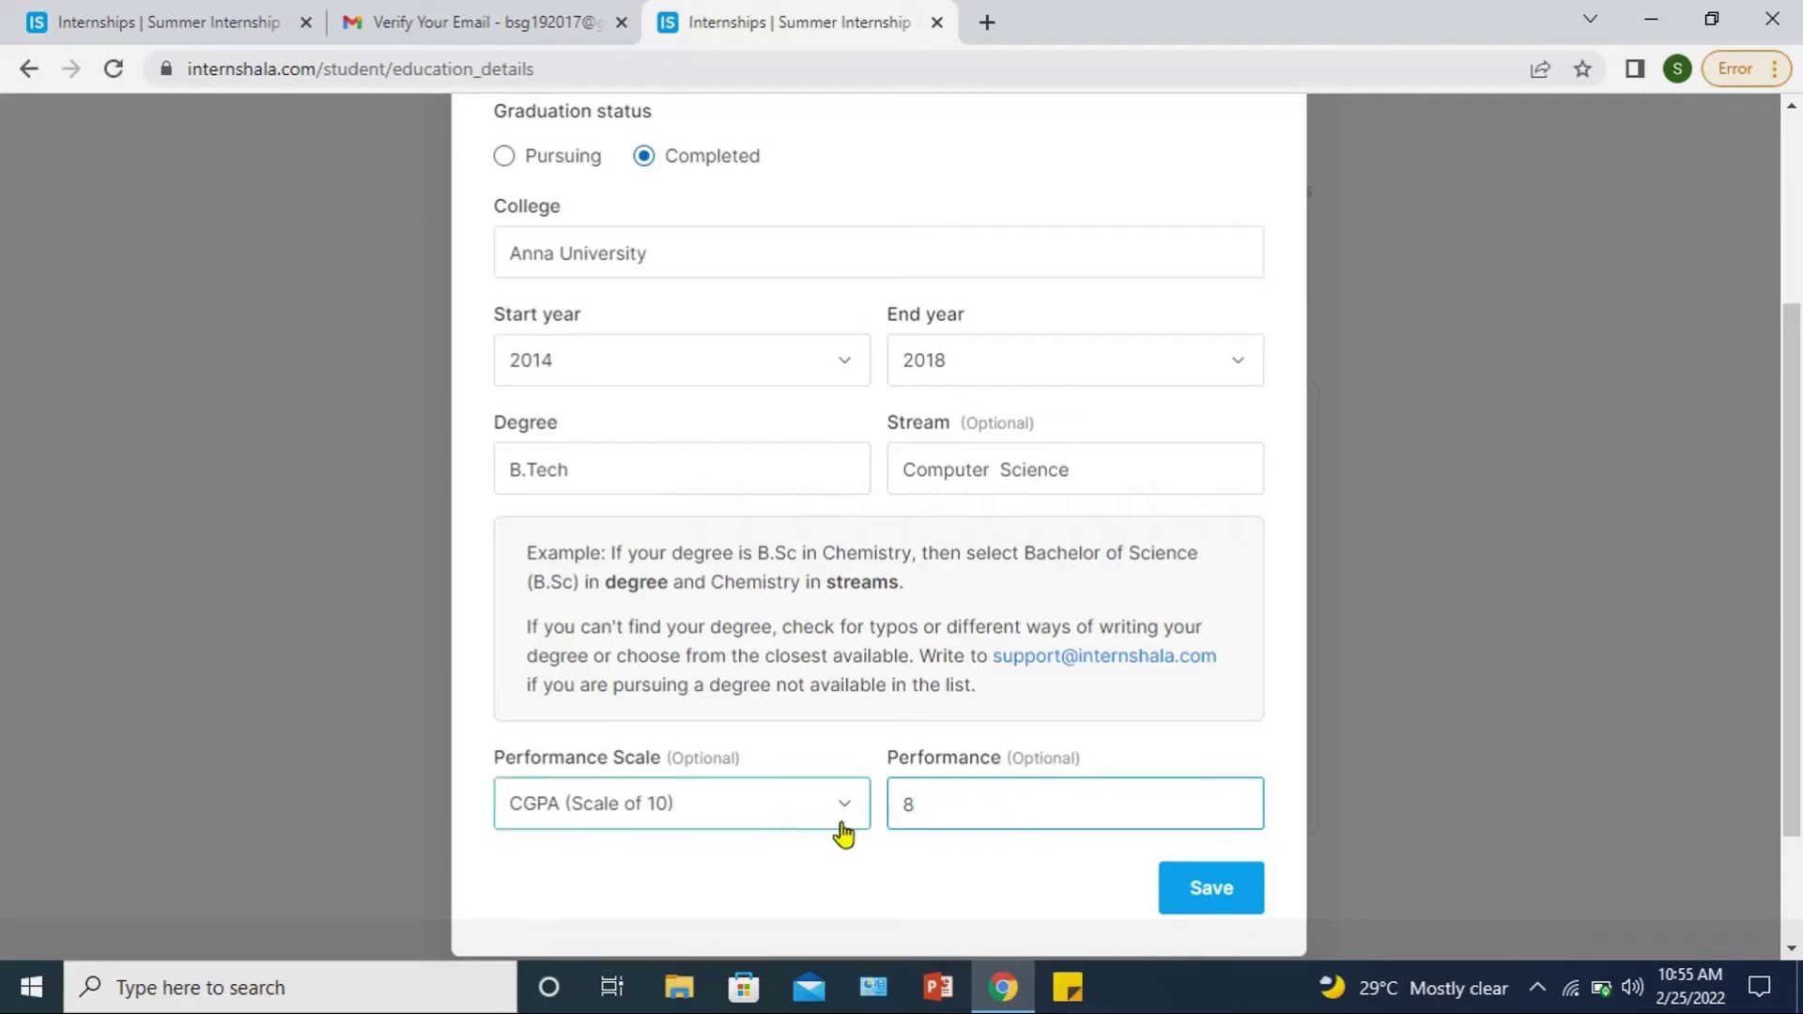
left_click(1205, 892)
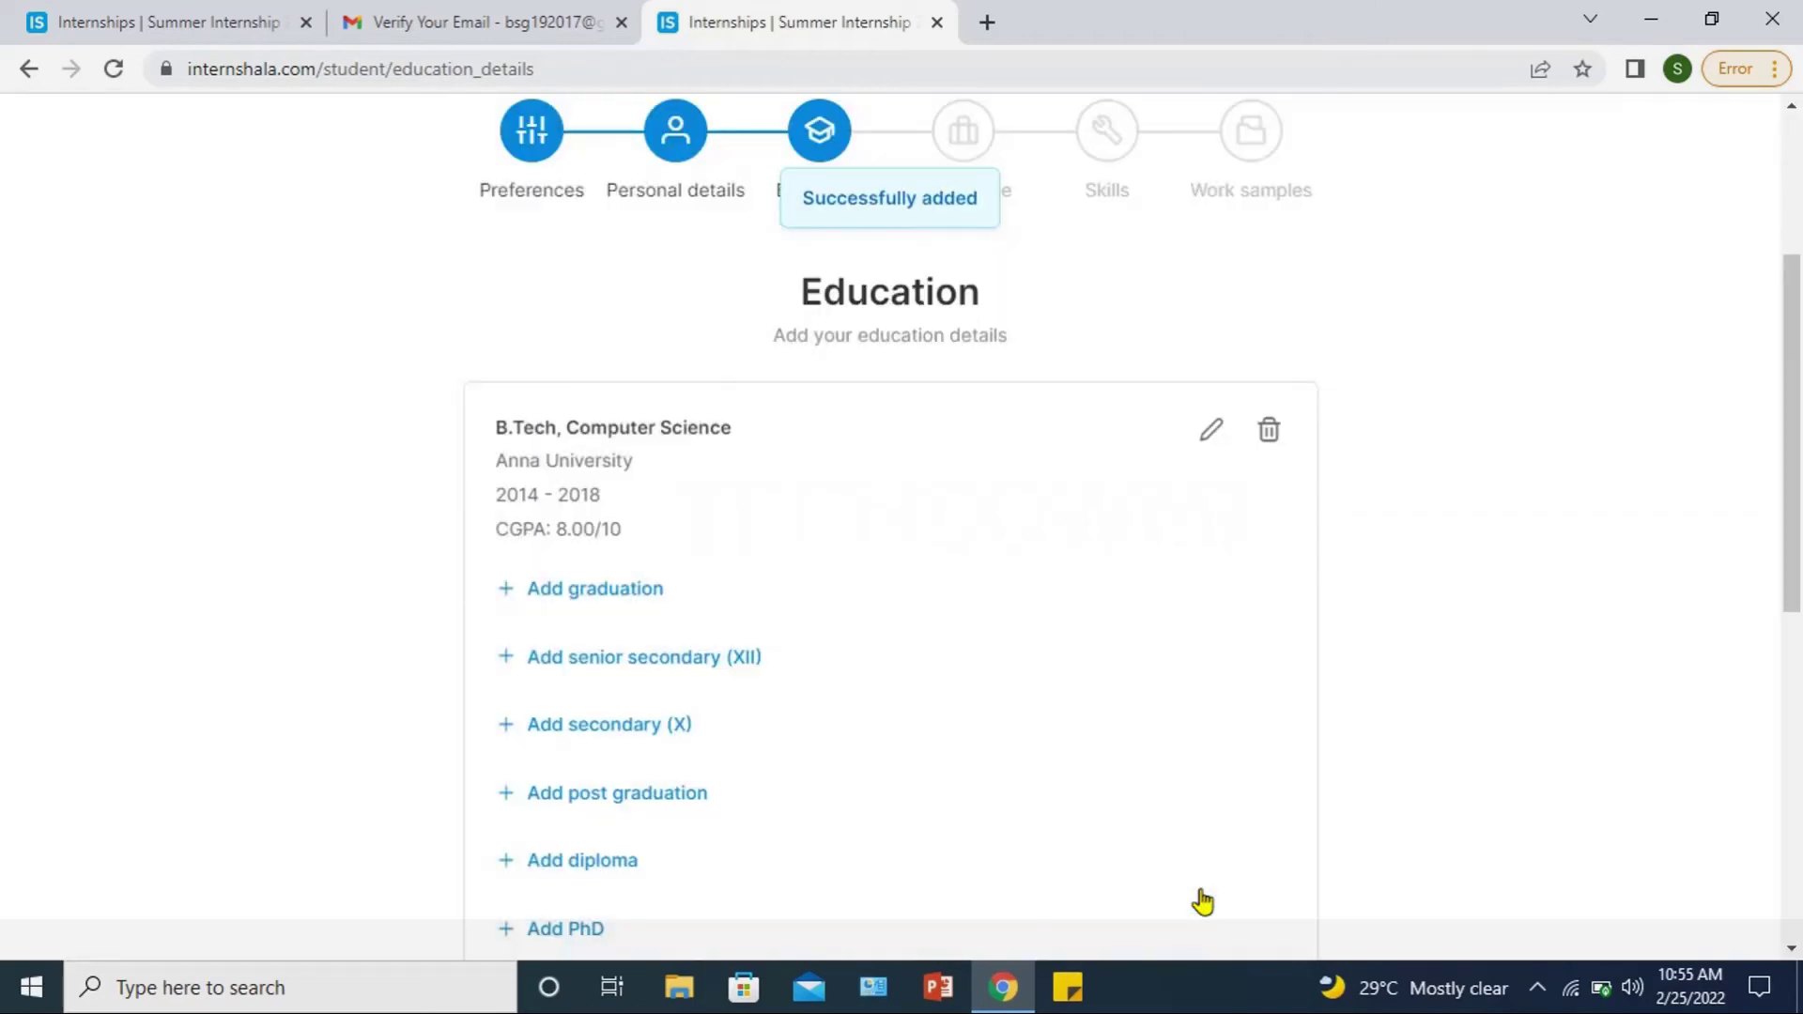
Step: Move to the Experience step and start a job entry with profile Customer Service
scroll(1203, 901, "down", 3)
left_click(1266, 790)
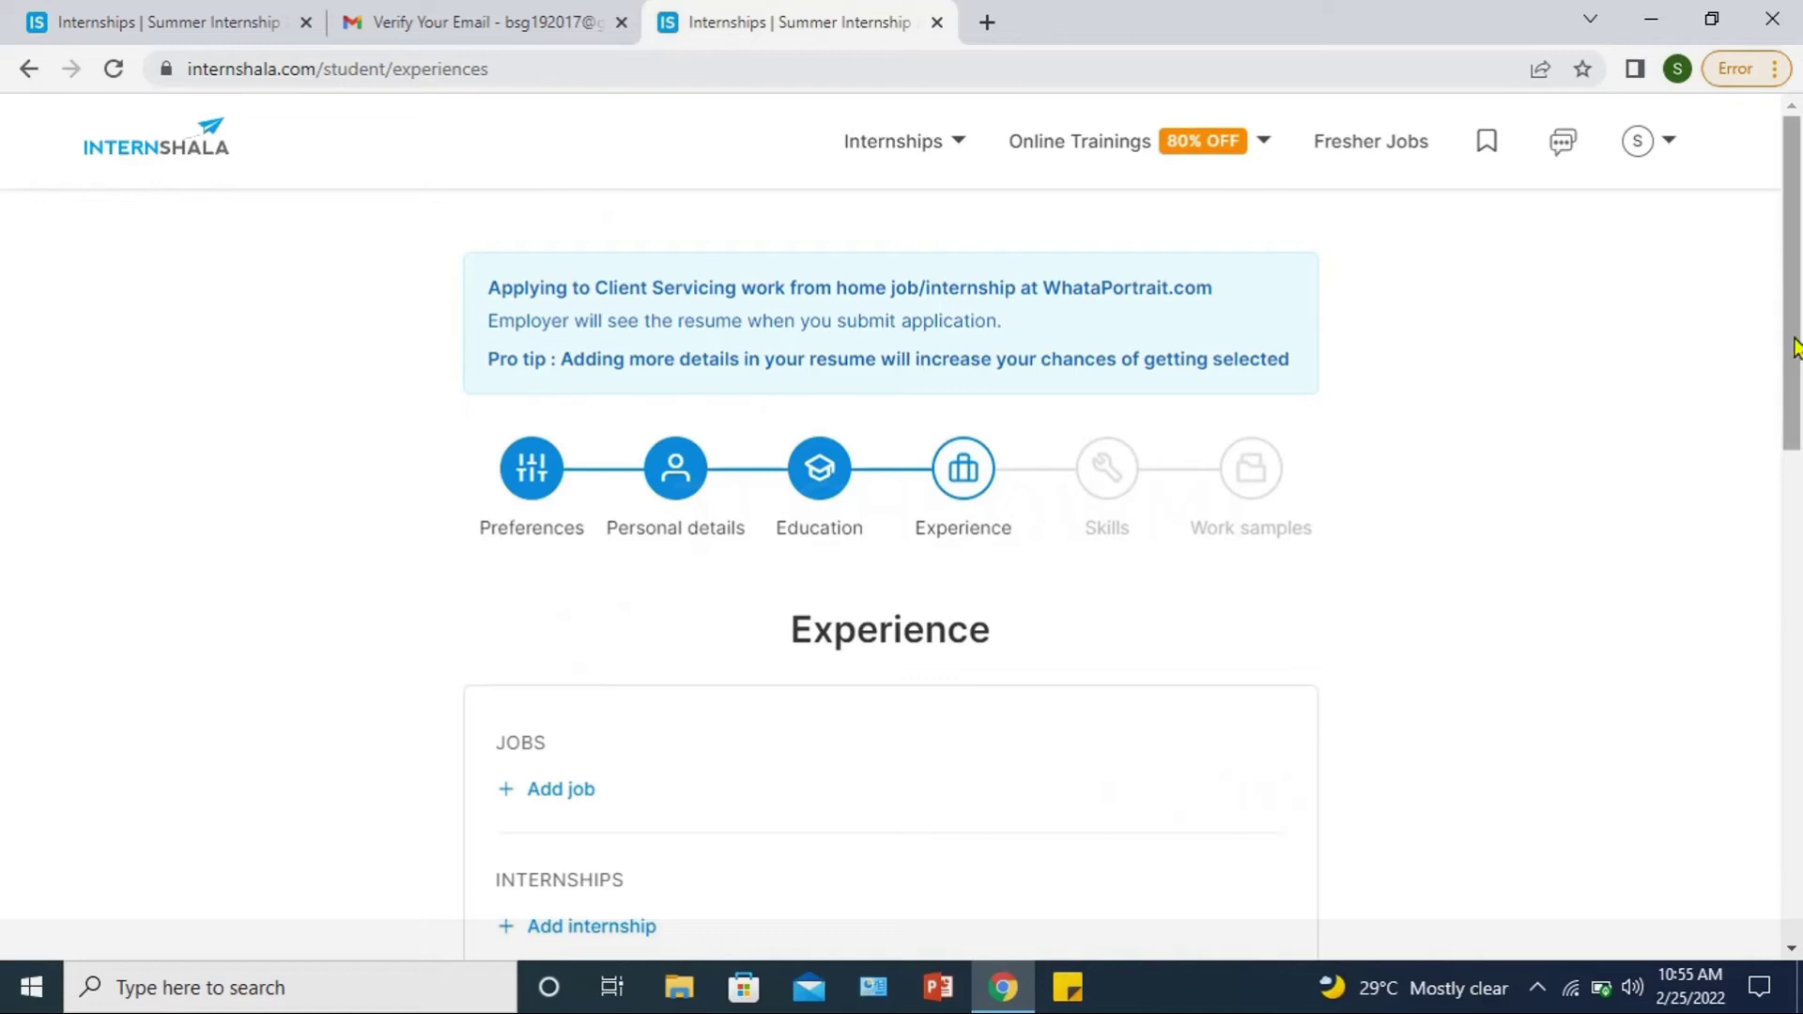
scroll(1795, 347, "down", 3)
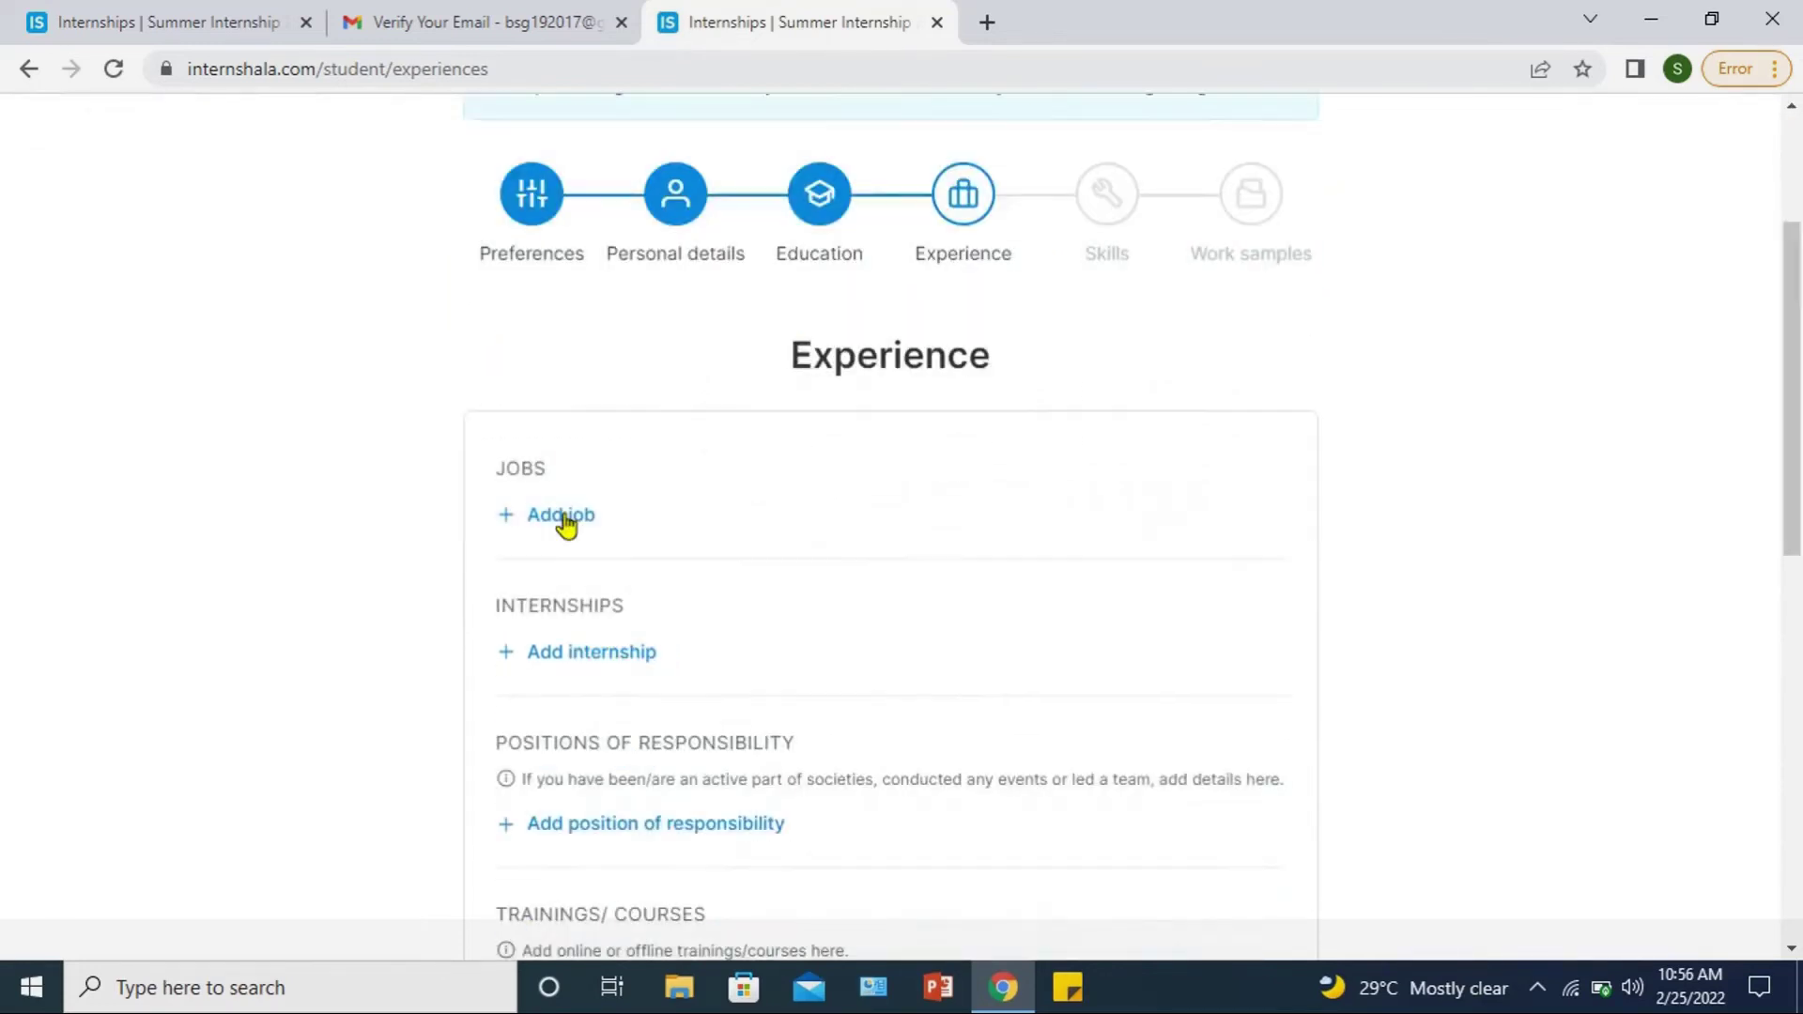
left_click(561, 516)
left_click(573, 464)
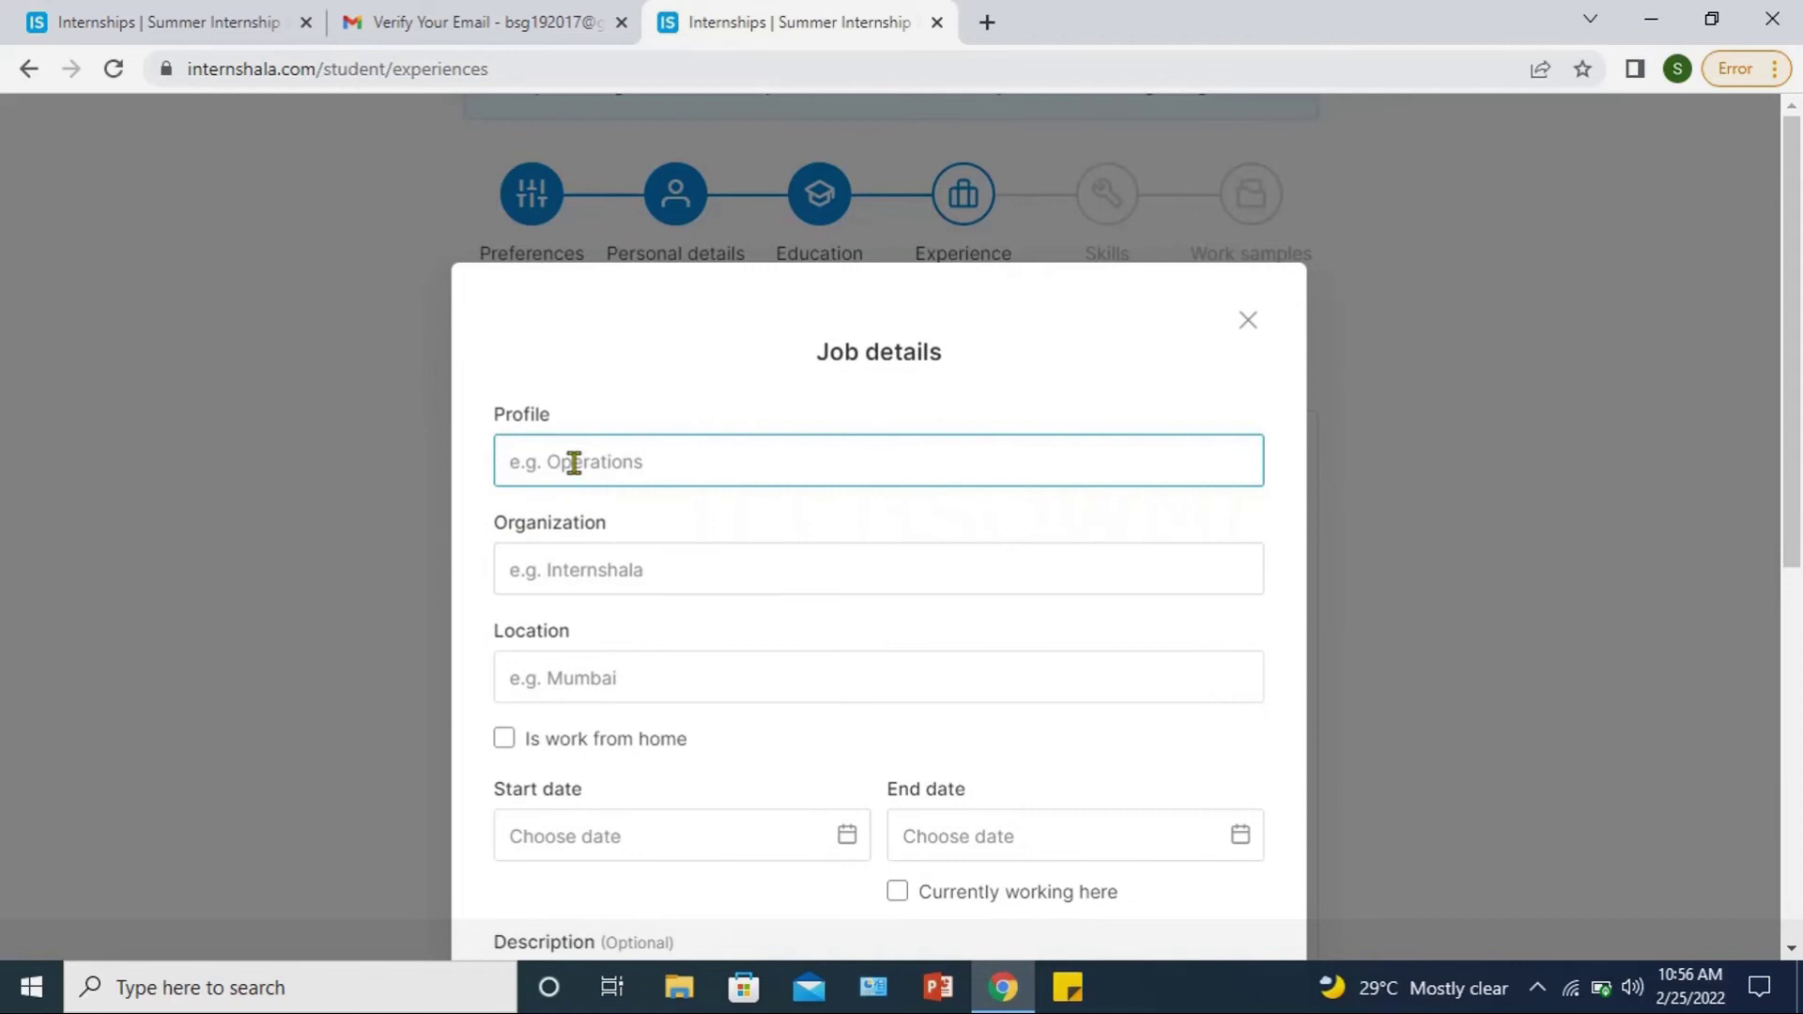
type("dustomer Service")
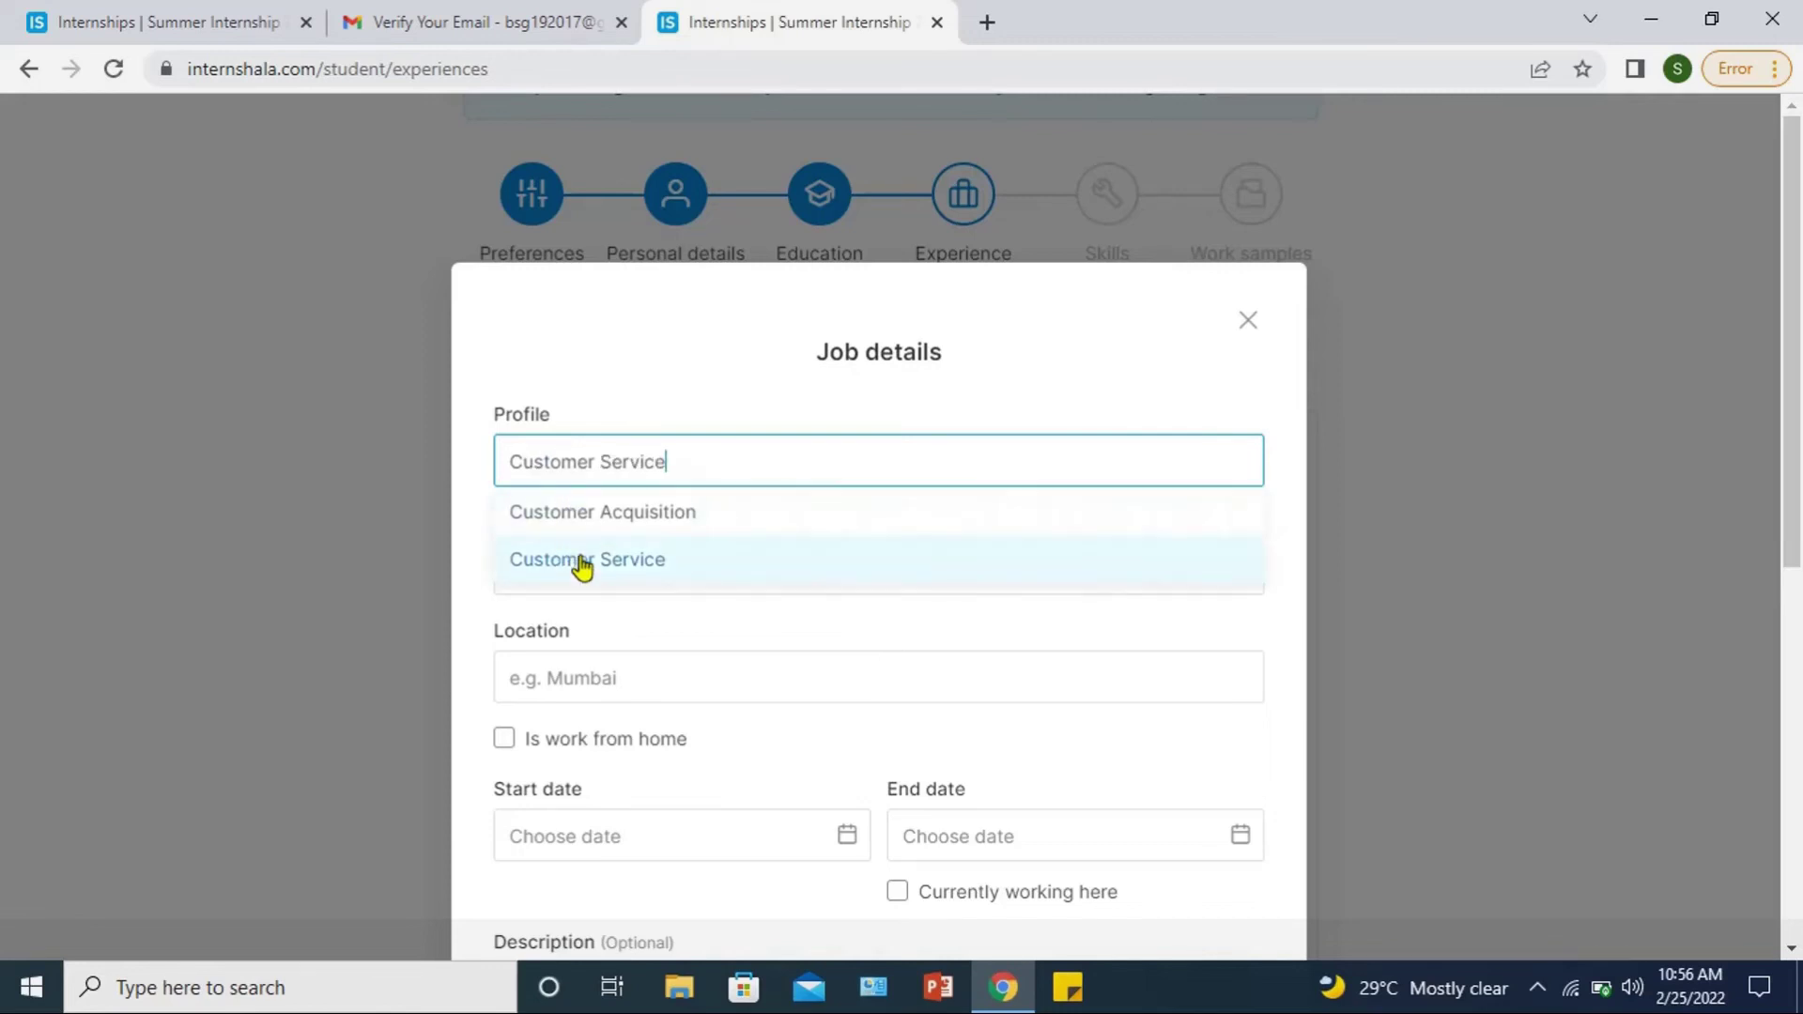
left_click(582, 565)
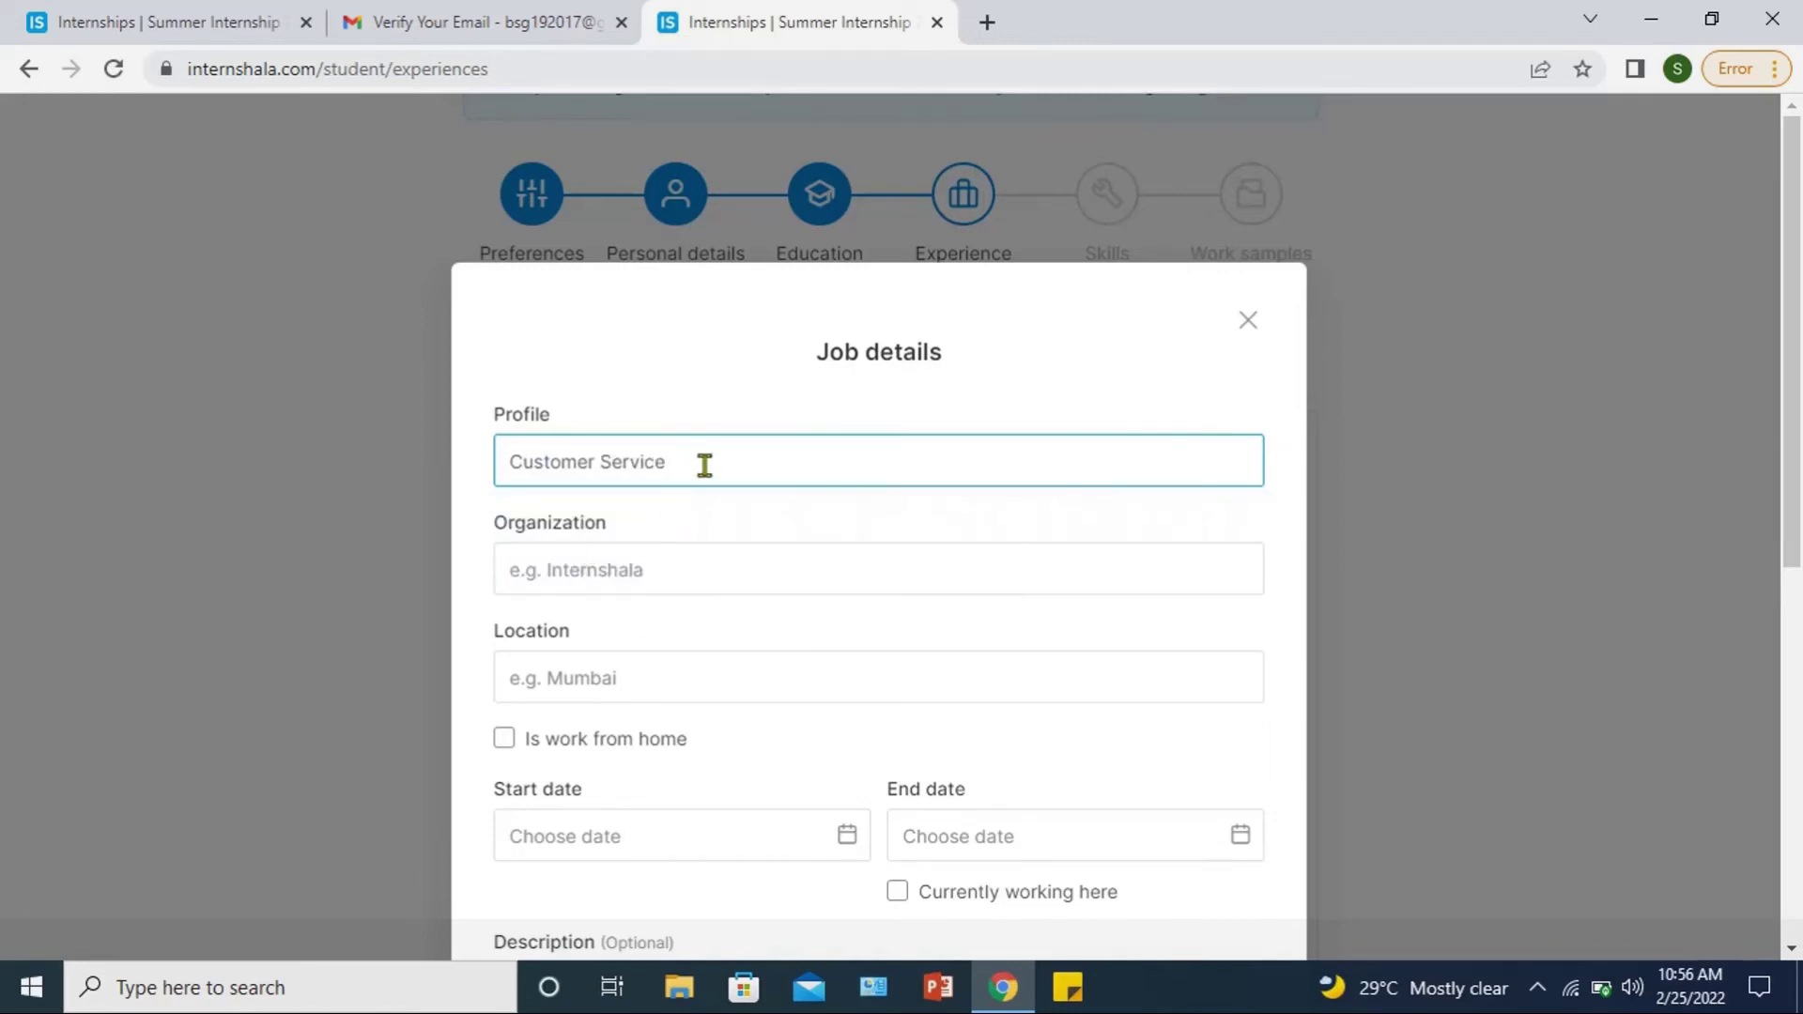
Step: Enter organization ABC and location Chennai, Tamil Nadu, India for the job
left_click(596, 572)
type("wip")
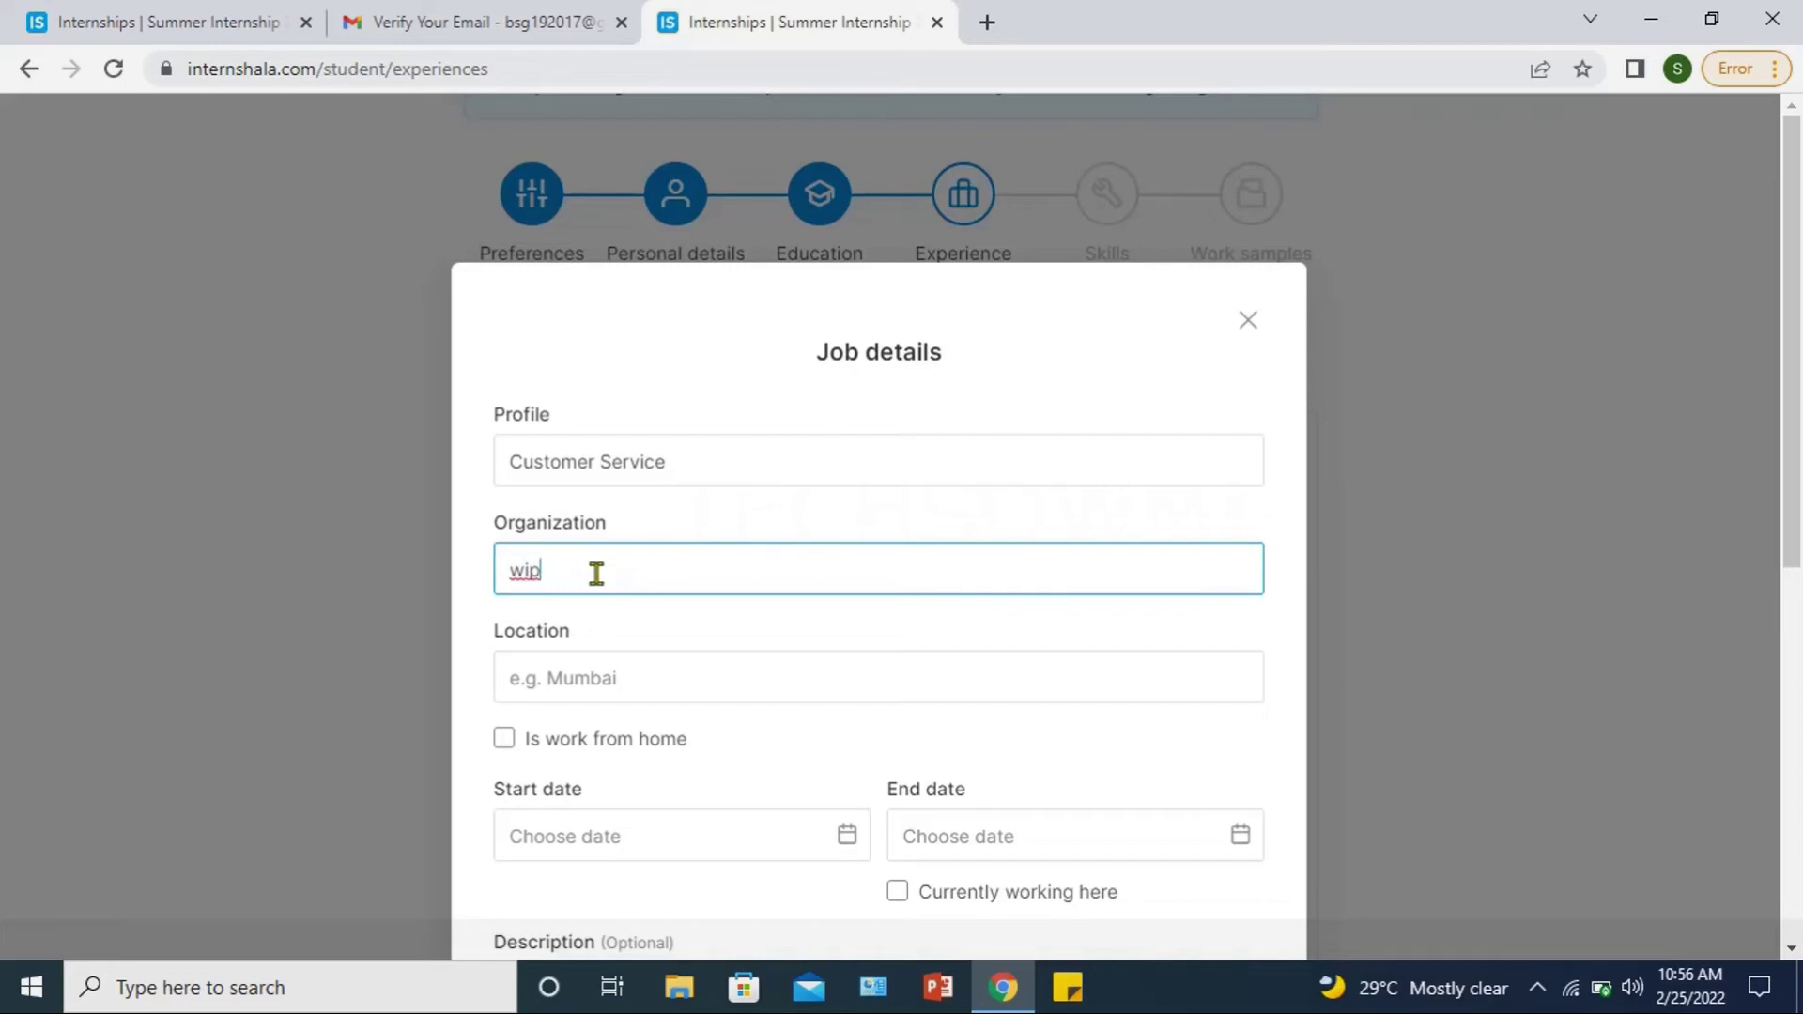
type("r")
key("BackSpace")
key("BackSpace")
key("BackSpace")
key("BackSpace")
key("BackSpace")
type("ABC")
left_click(566, 684)
type("chennai")
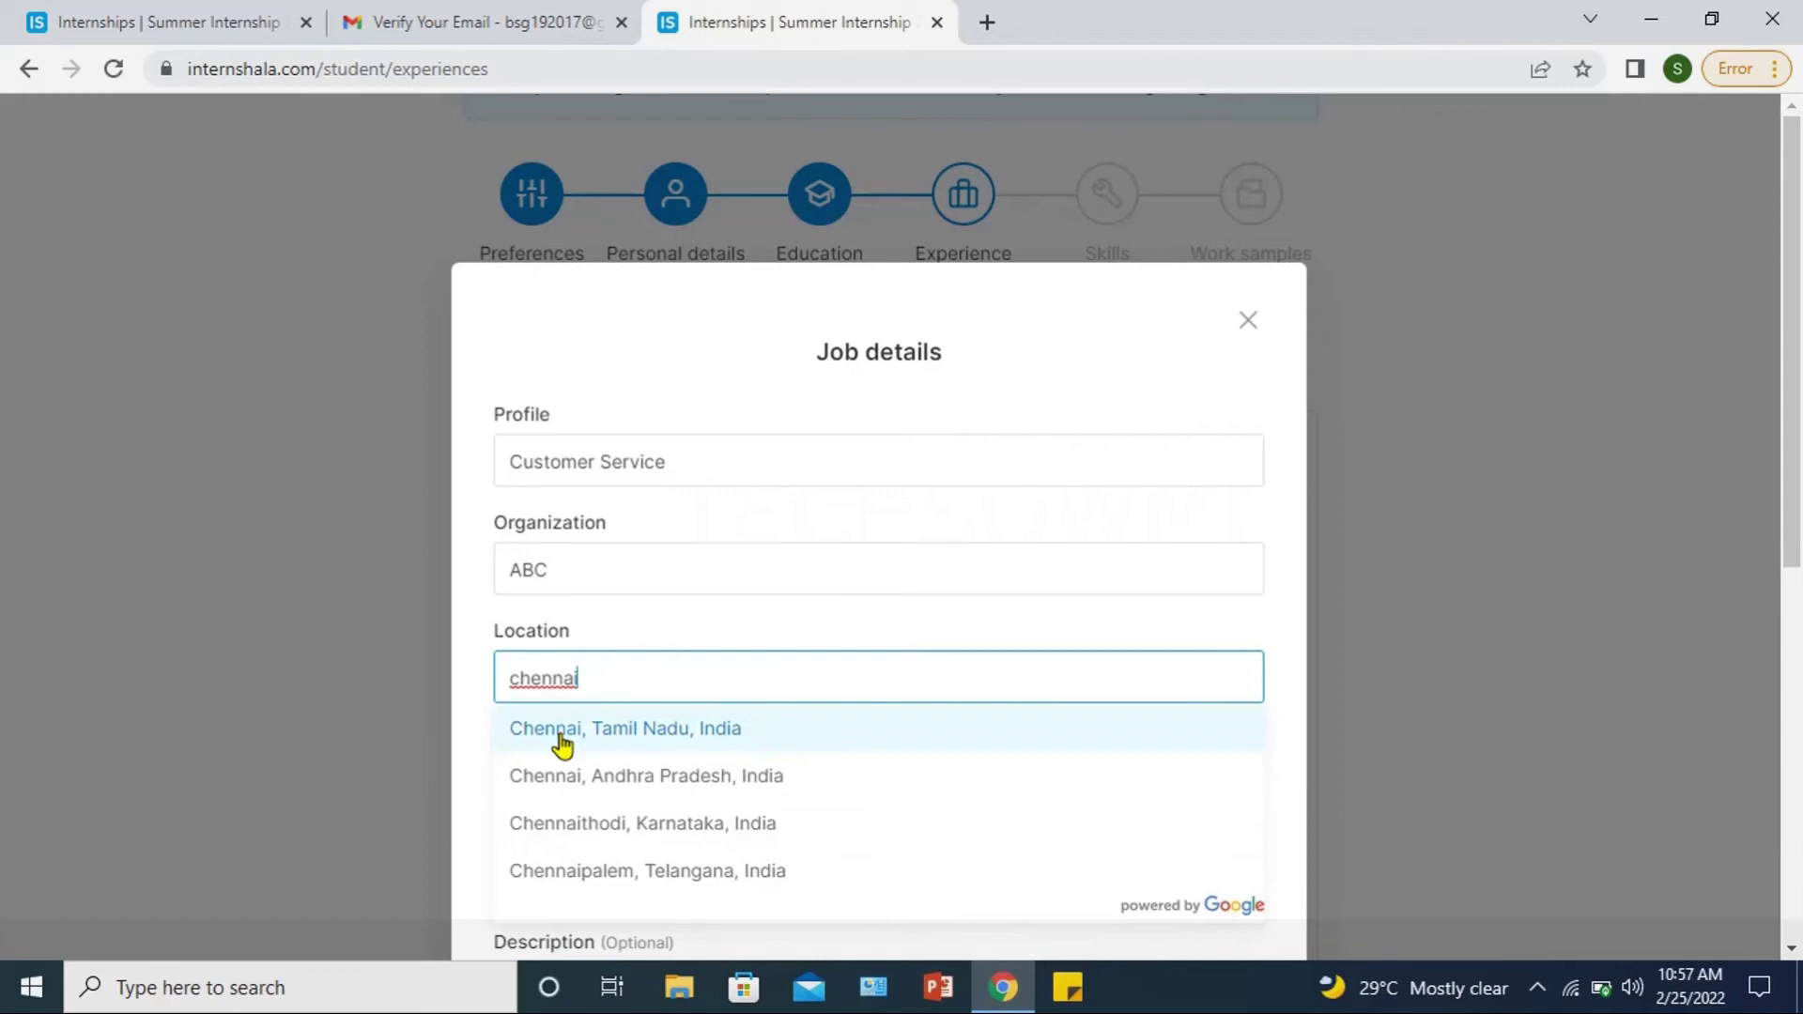
left_click(562, 741)
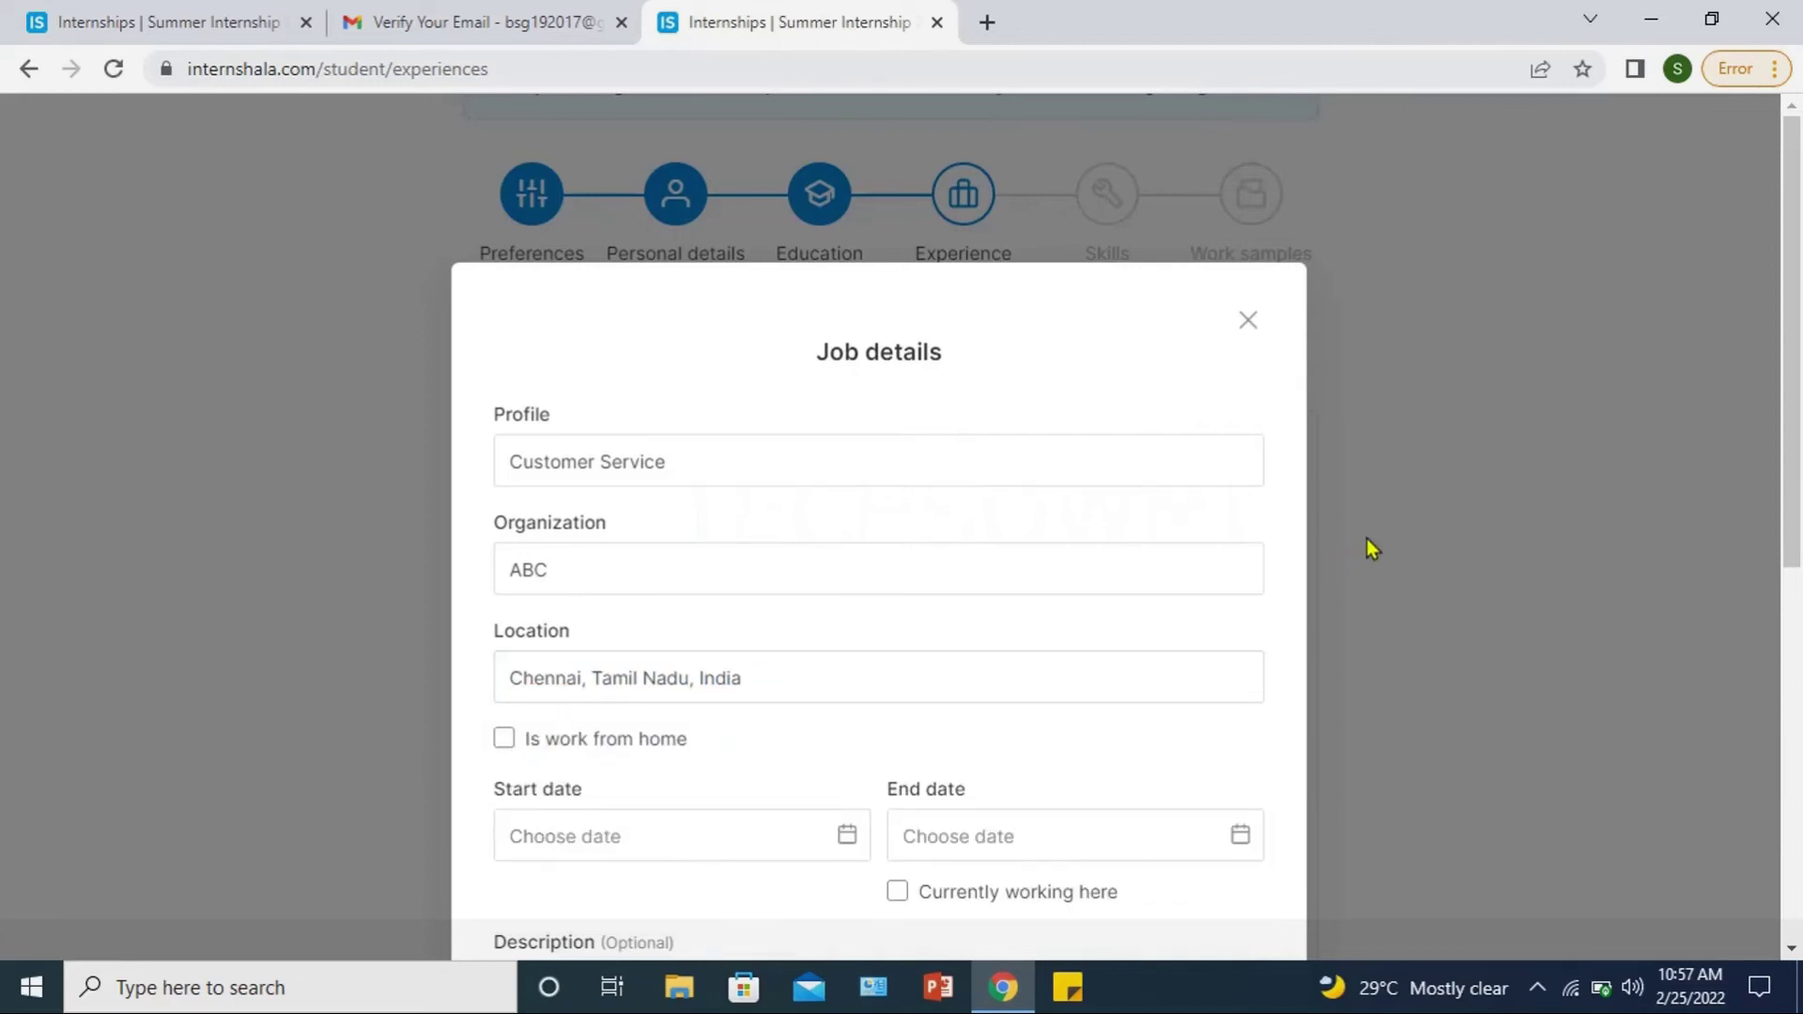
left_click_drag(1795, 523, 1795, 611)
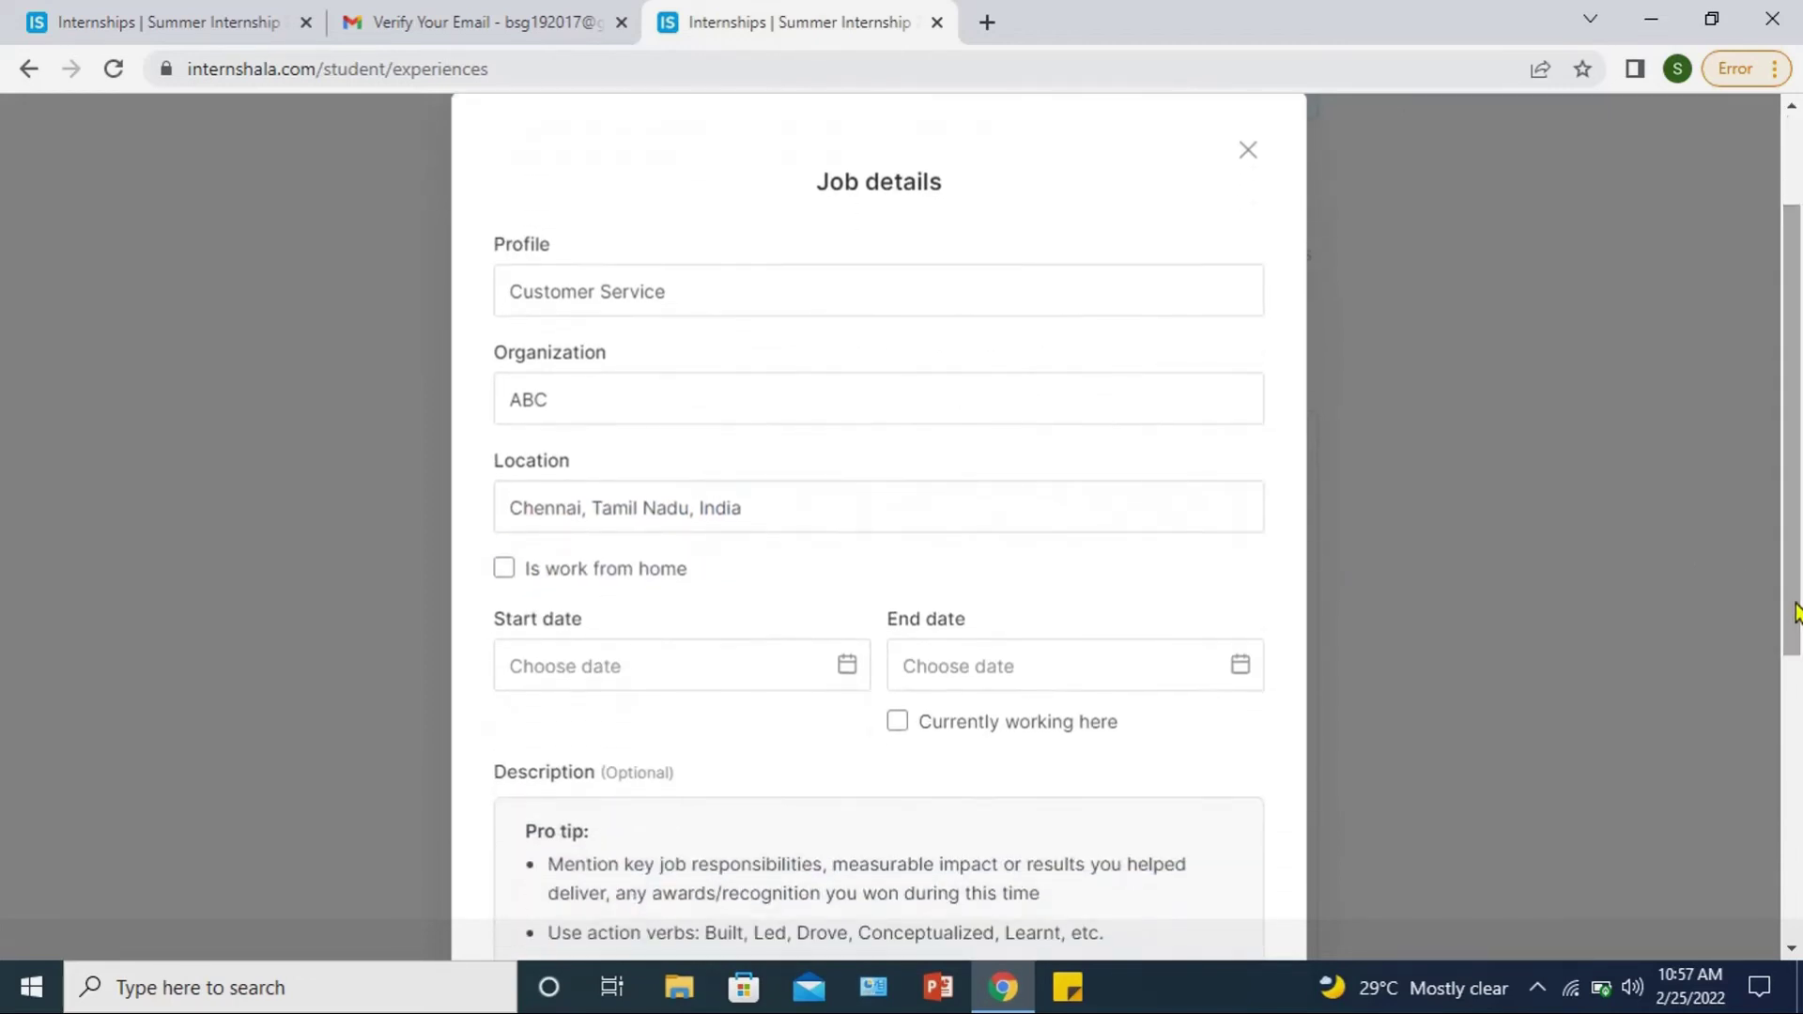
Step: Set the job's start date to 1 February 2020 and end date to 5 February 2022
left_click(848, 684)
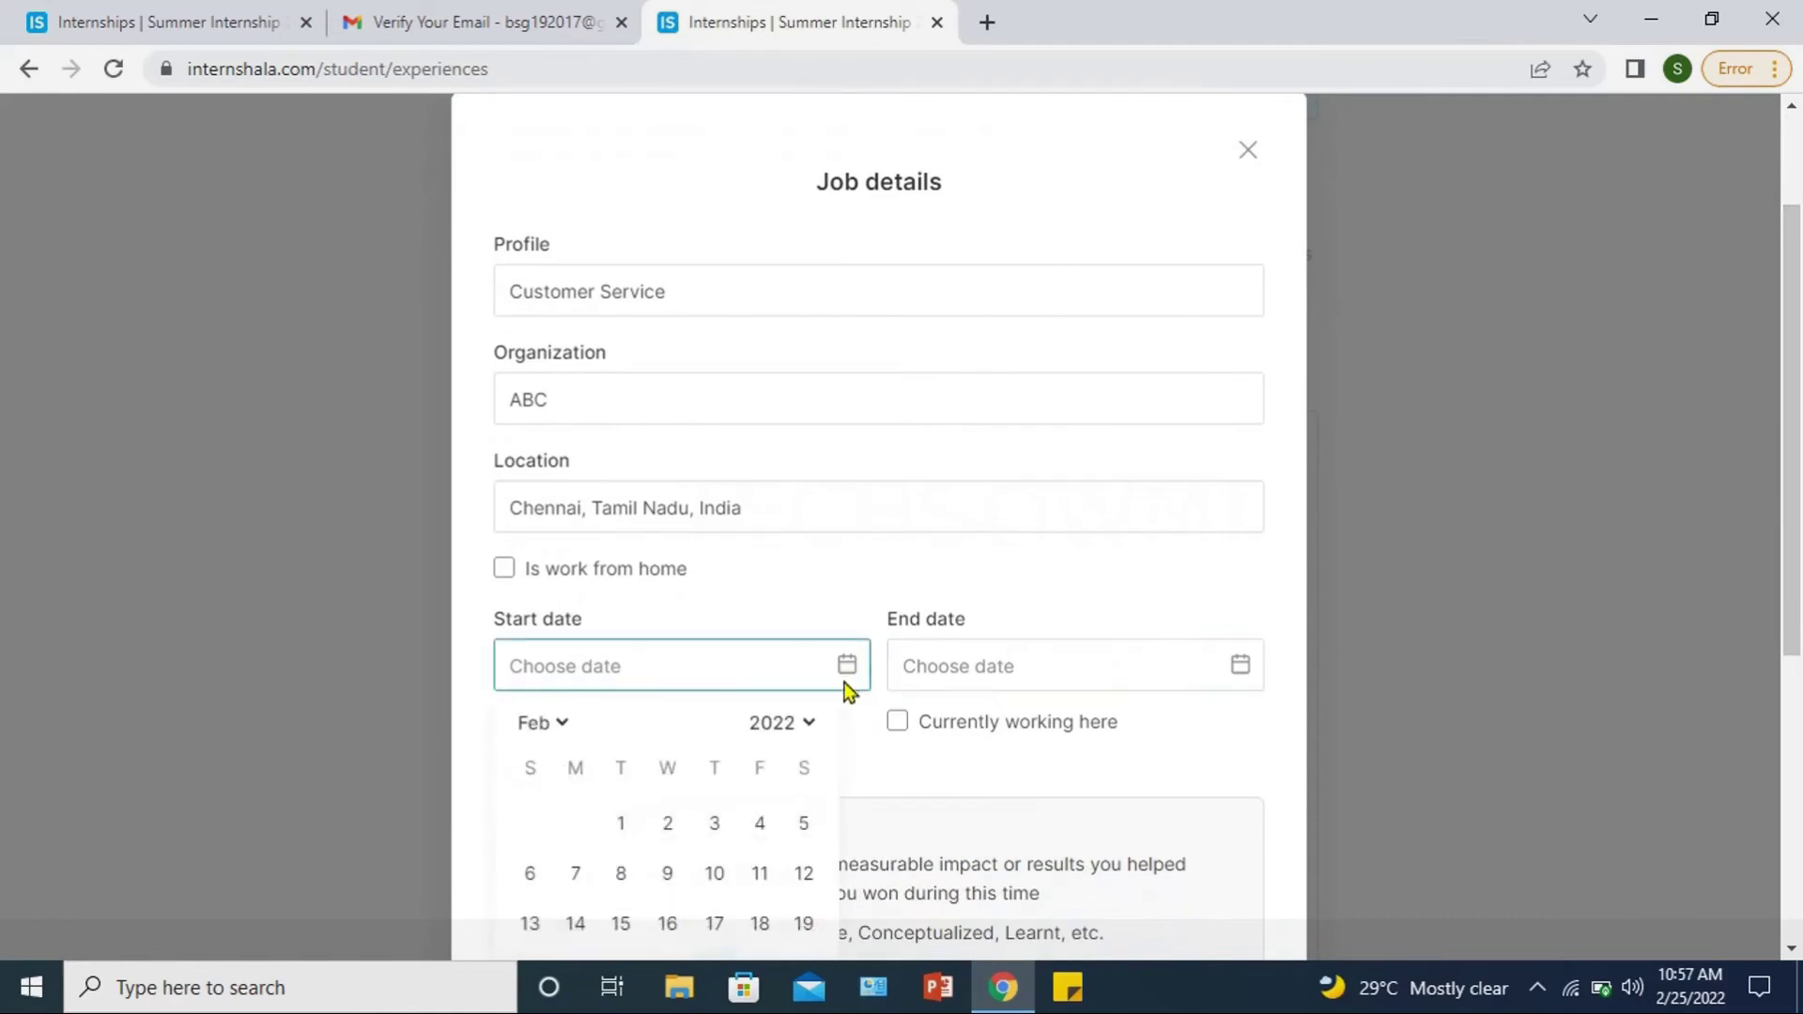
left_click(818, 732)
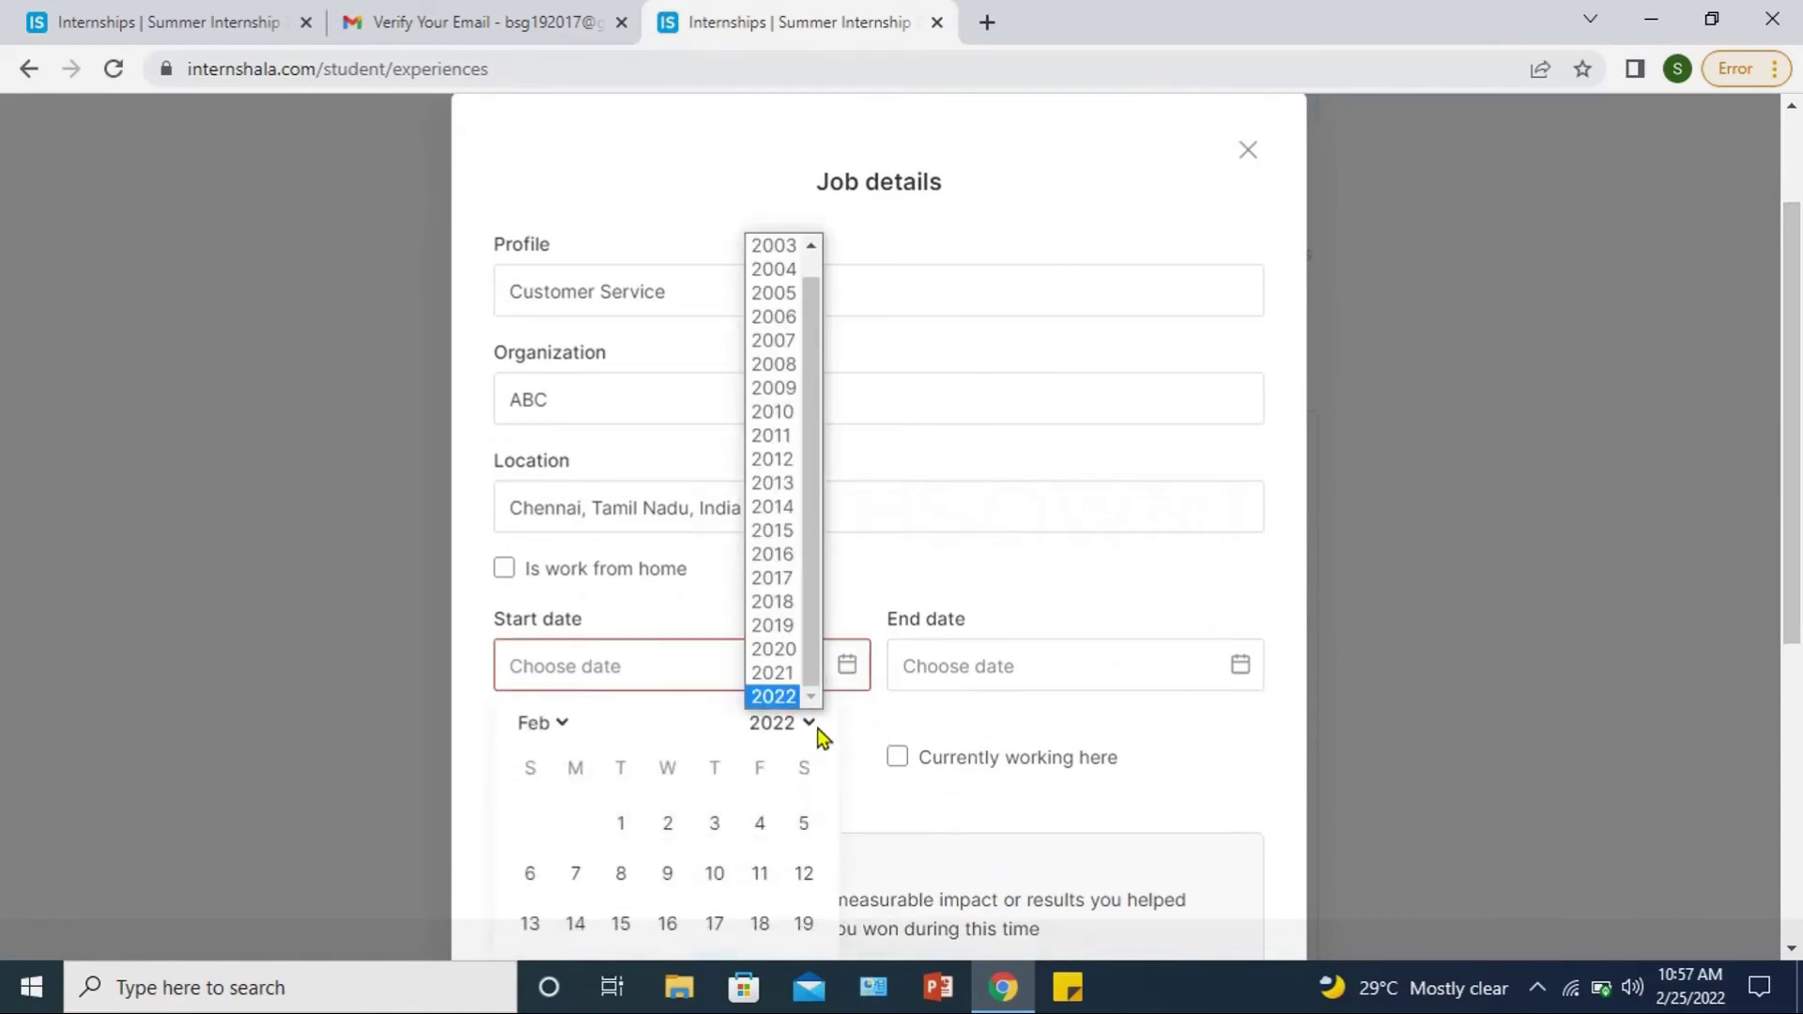
left_click(779, 648)
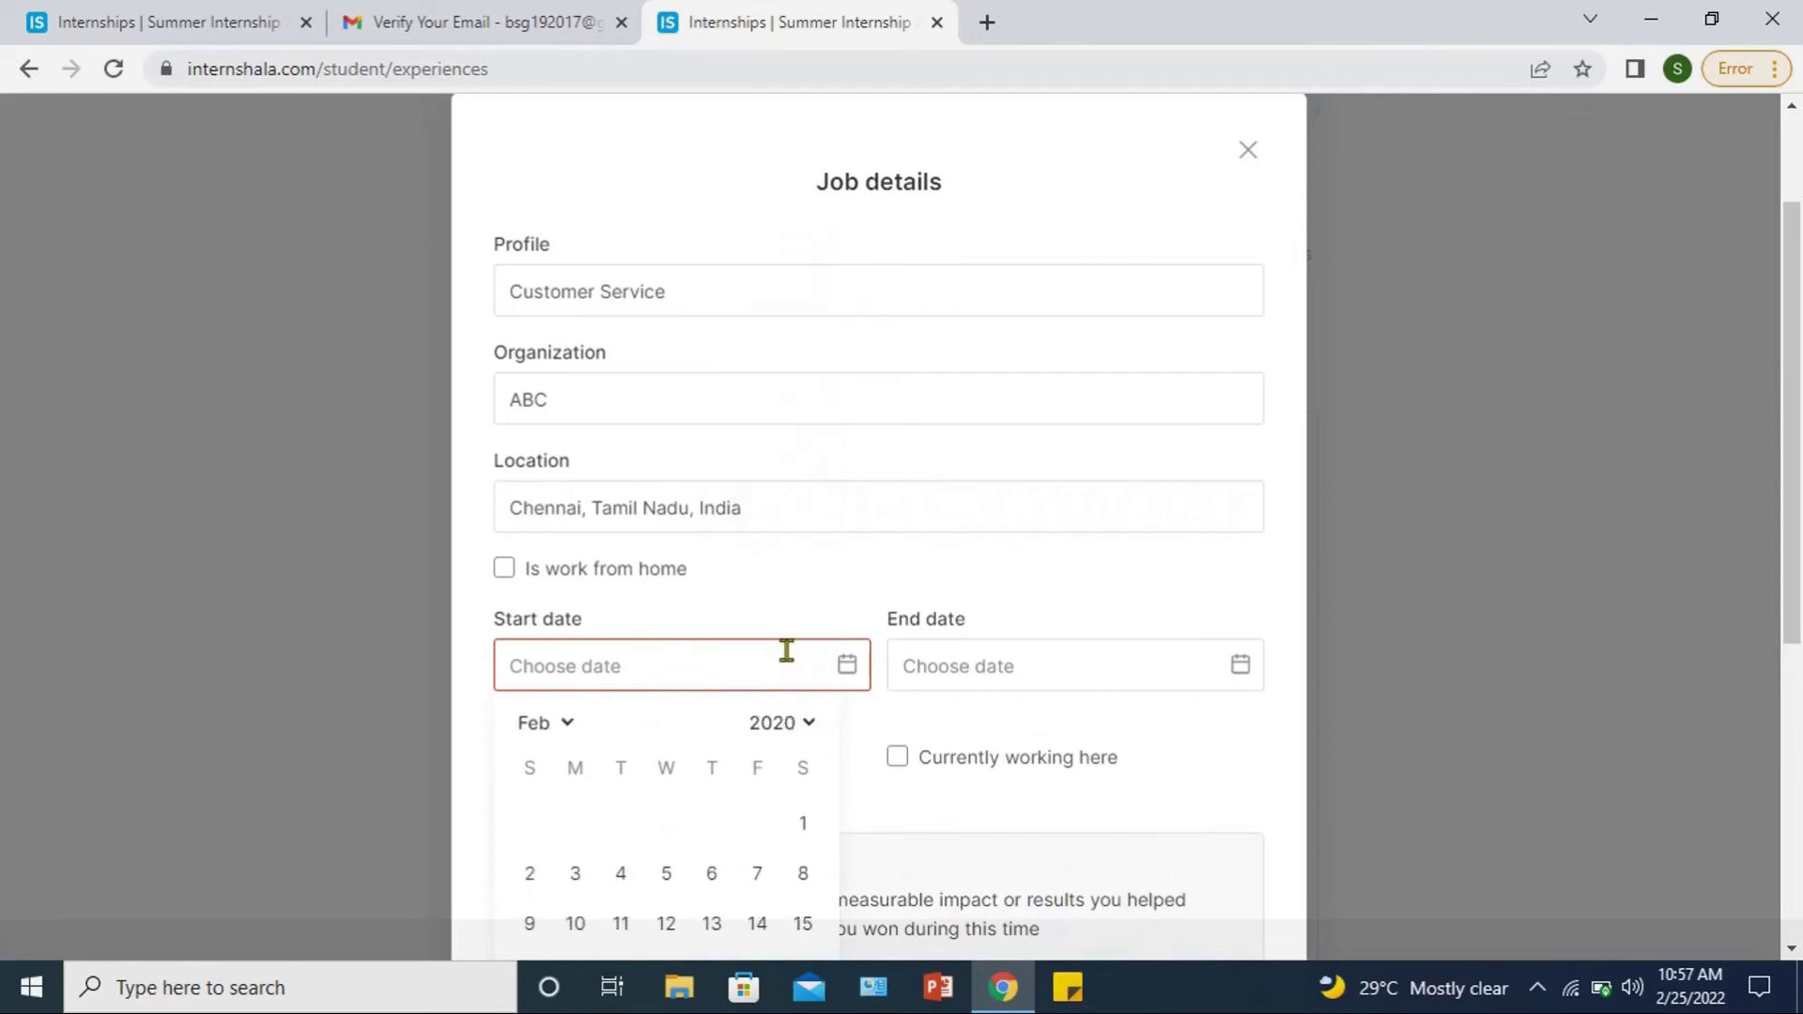
left_click(799, 822)
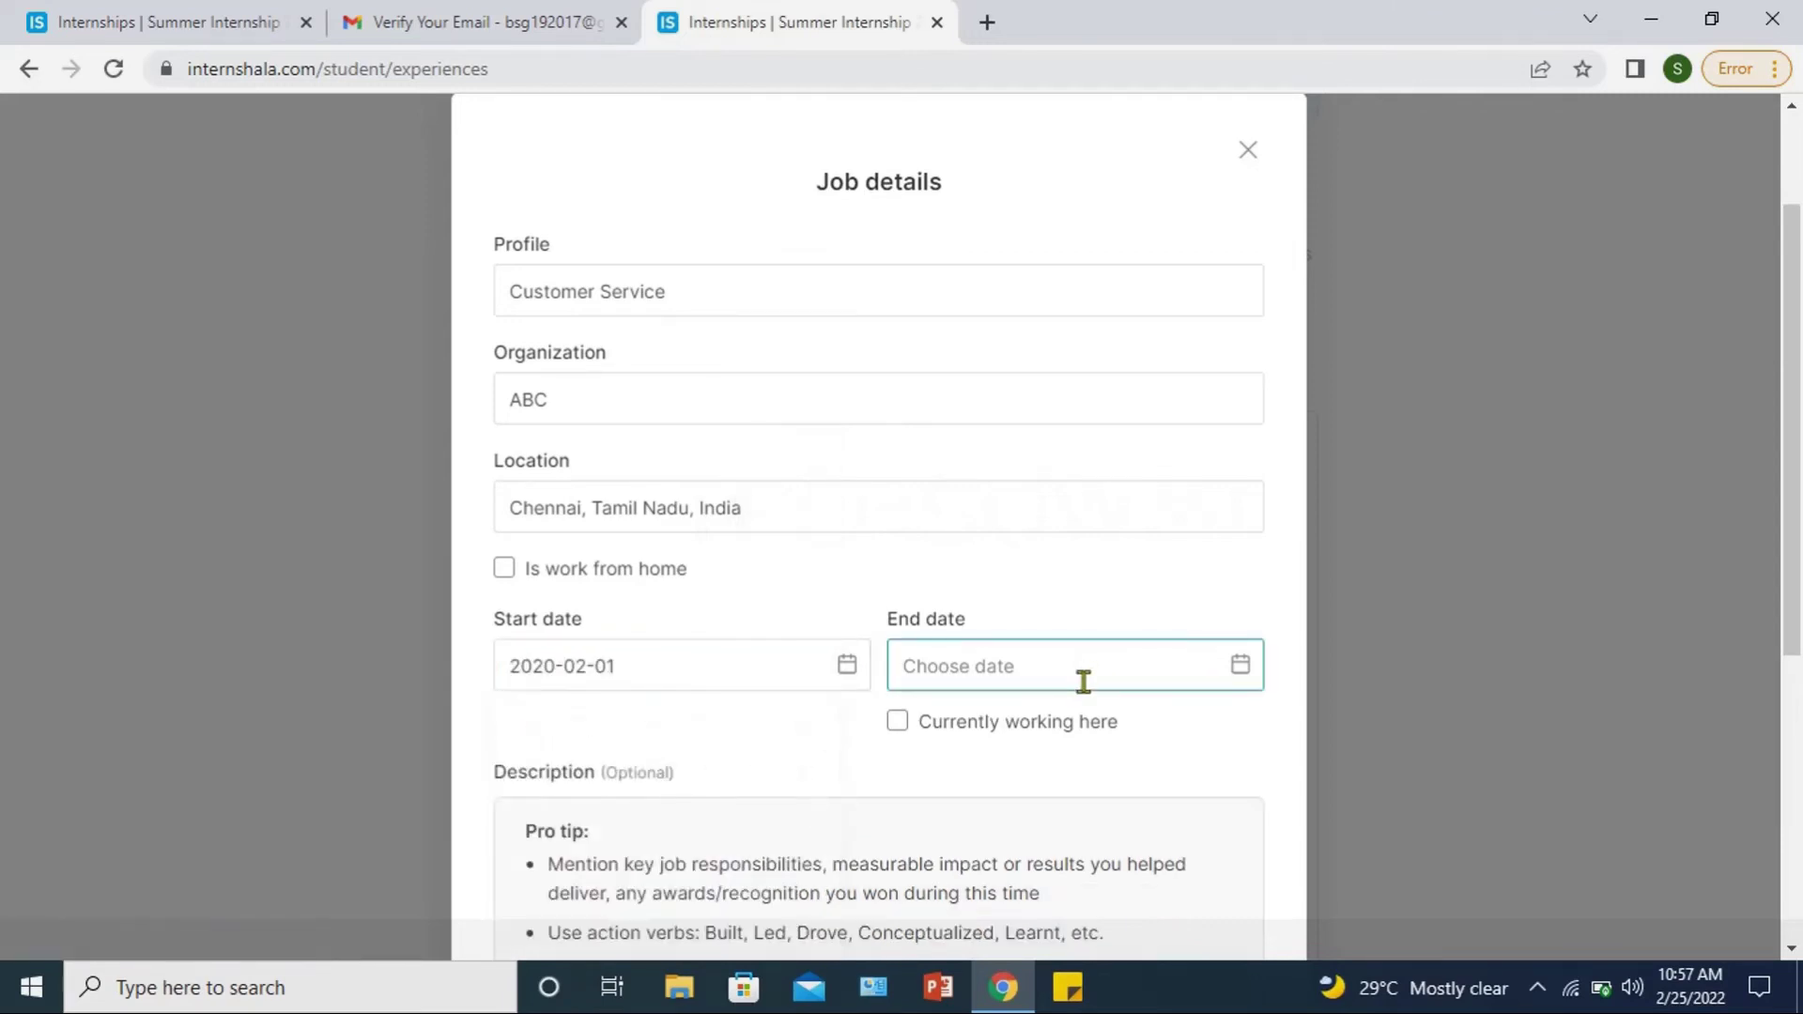
left_click(1241, 668)
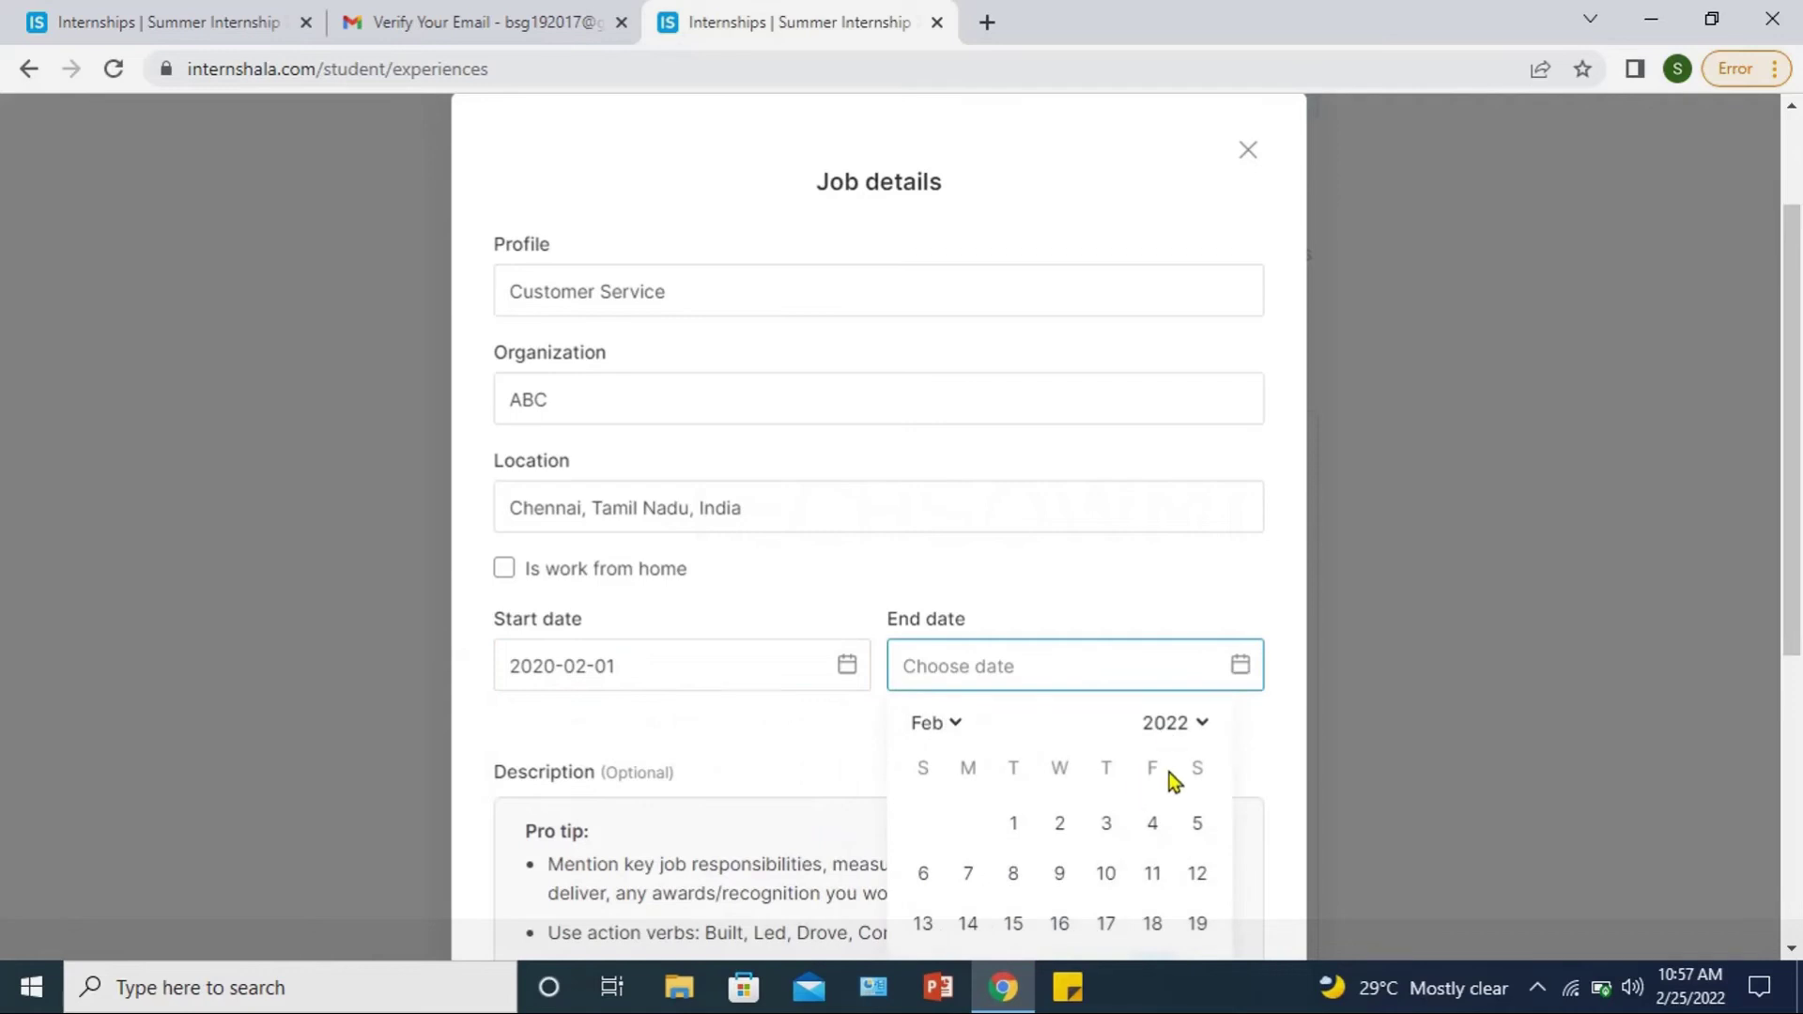
left_click(1198, 822)
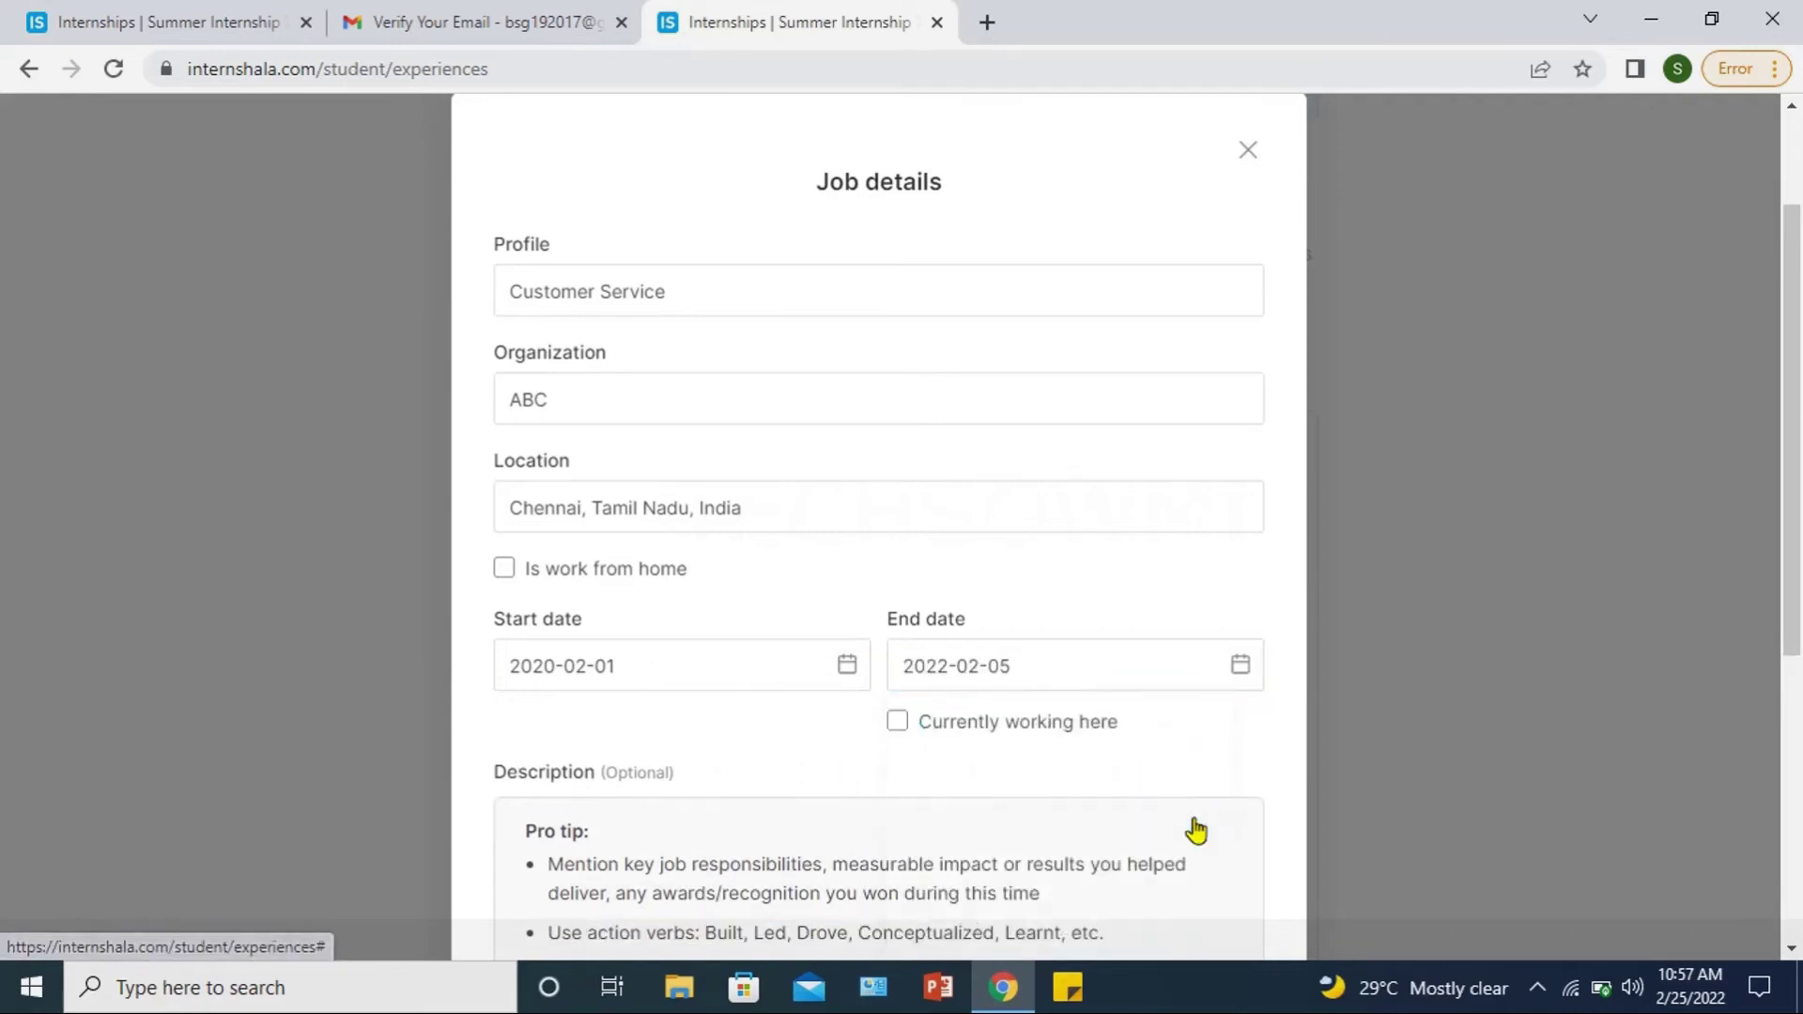
Step: Save the Customer Service job at ABC to the Experience section
scroll(902, 503, "down", 2)
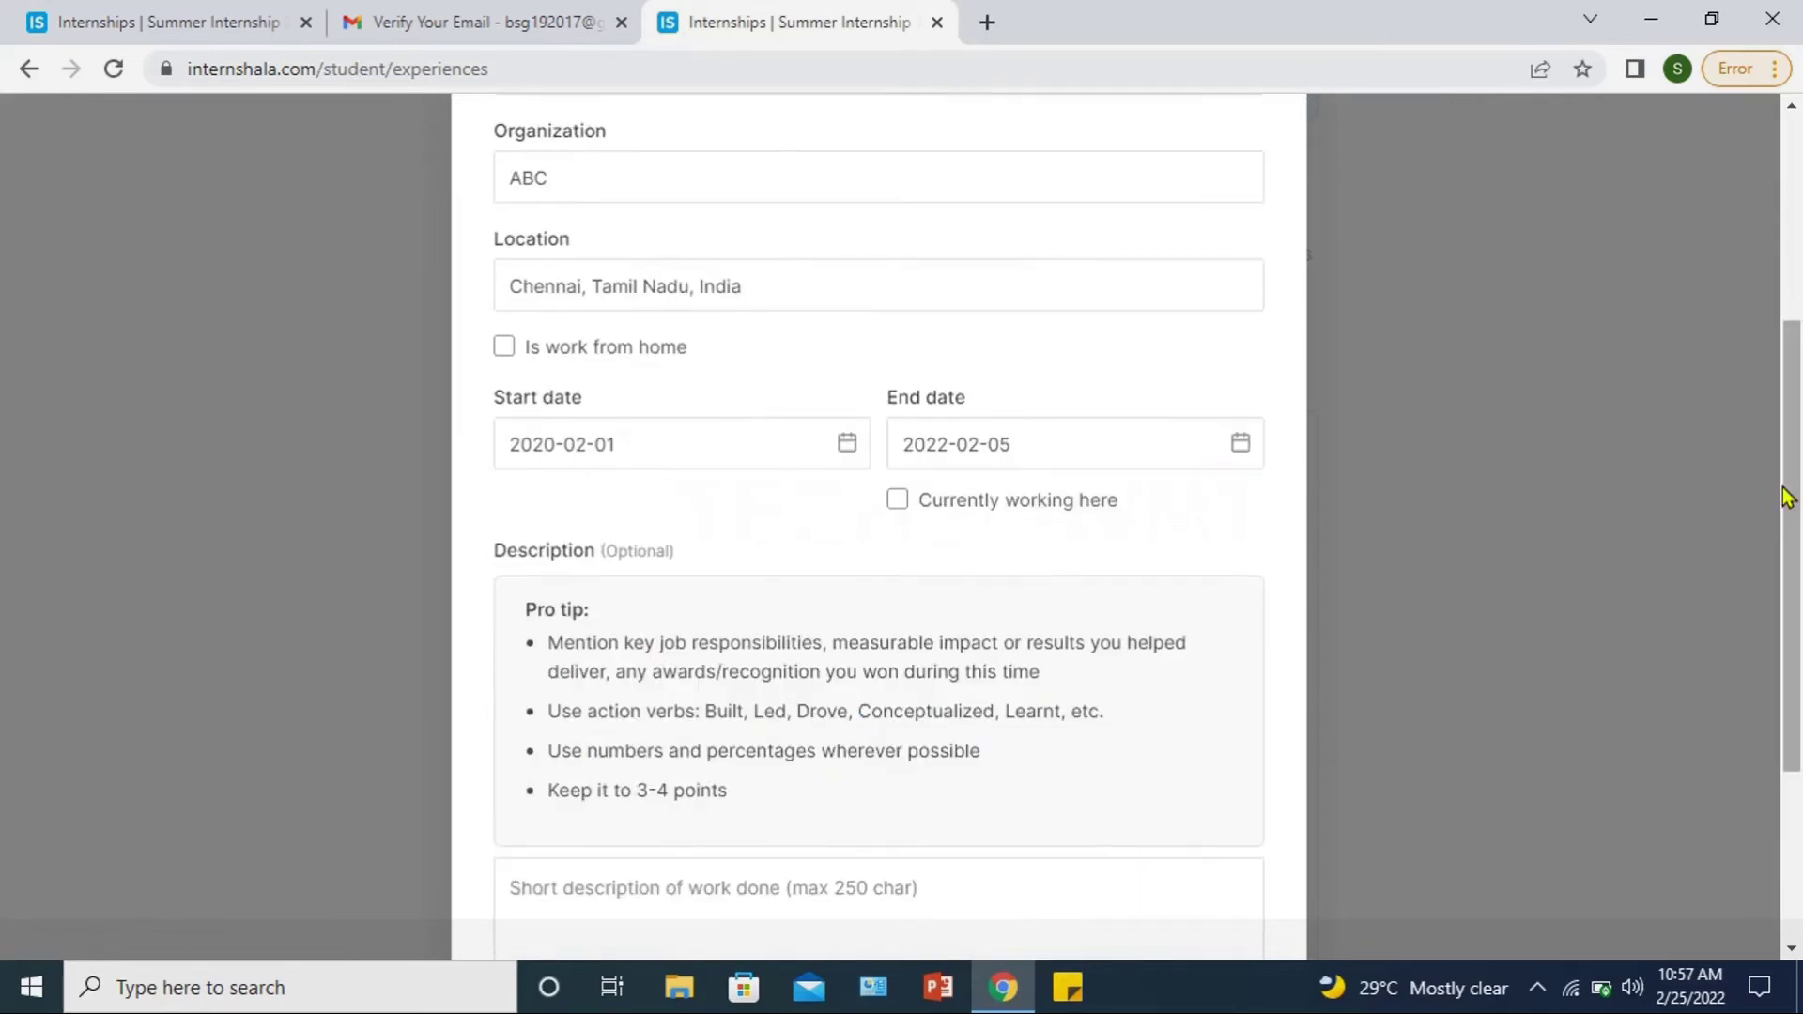
left_click_drag(1787, 498, 1786, 629)
left_click(1035, 640)
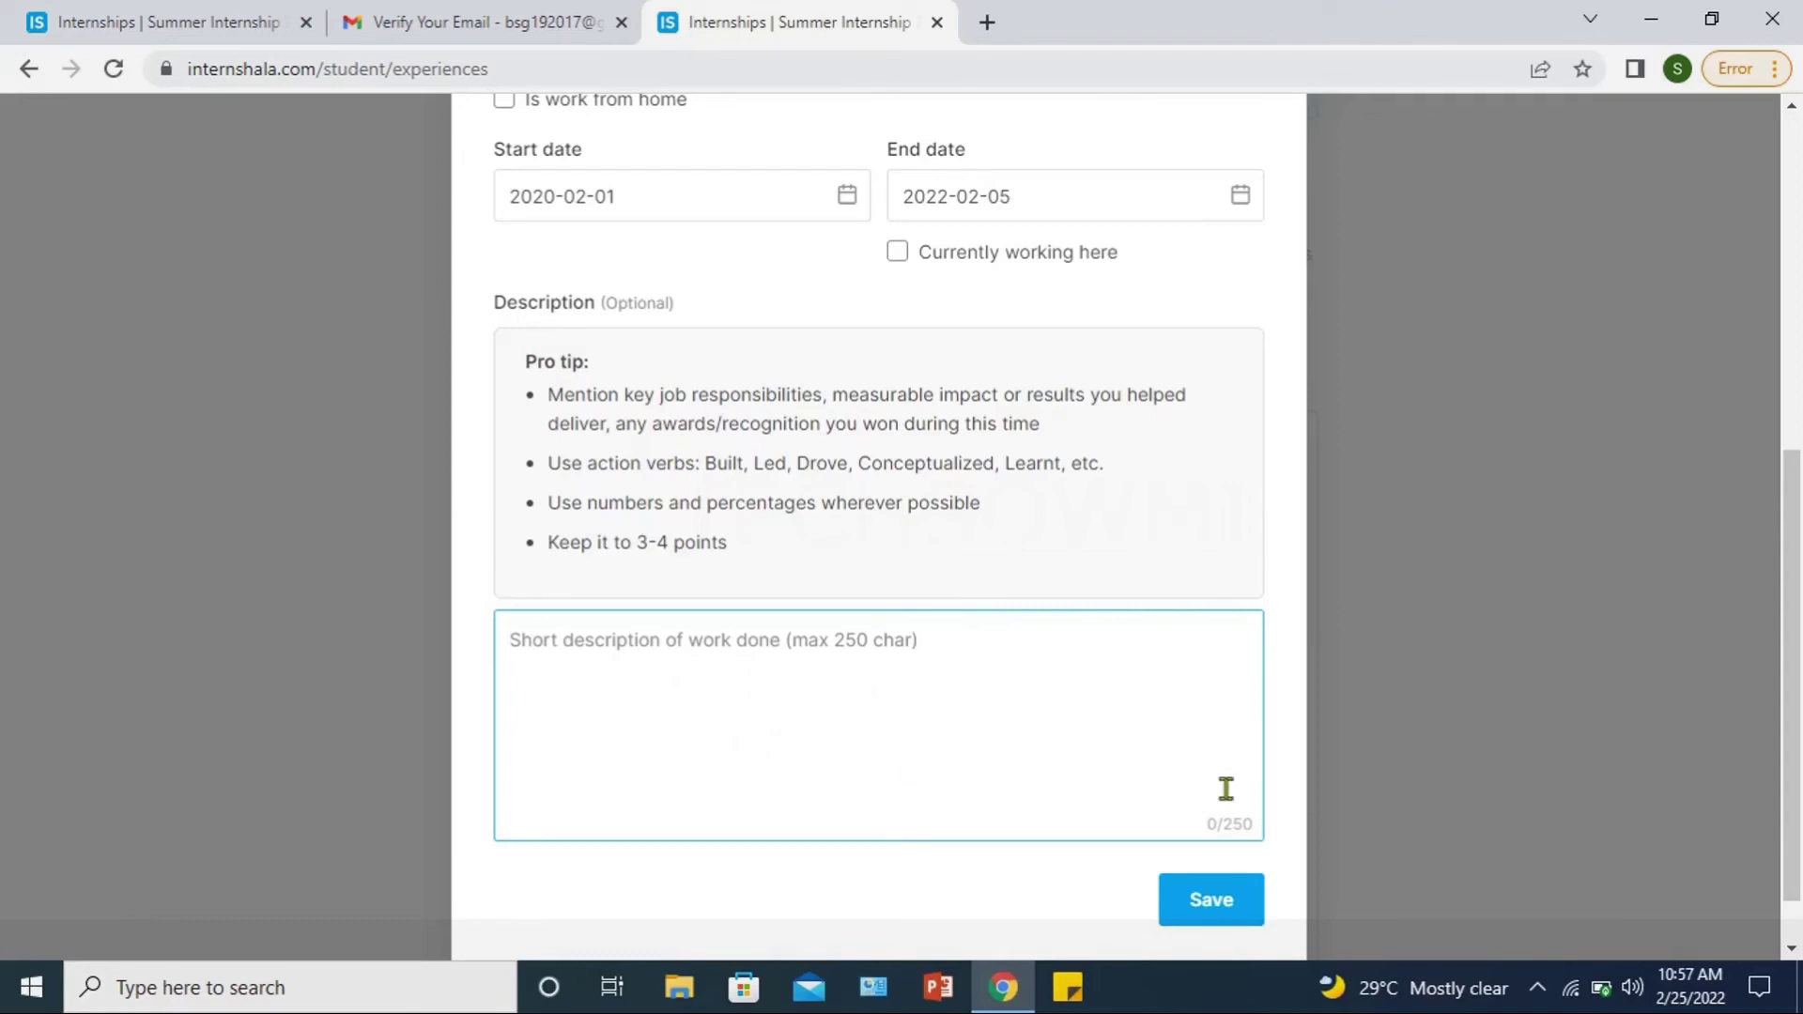
scroll(1193, 700, "down", 1)
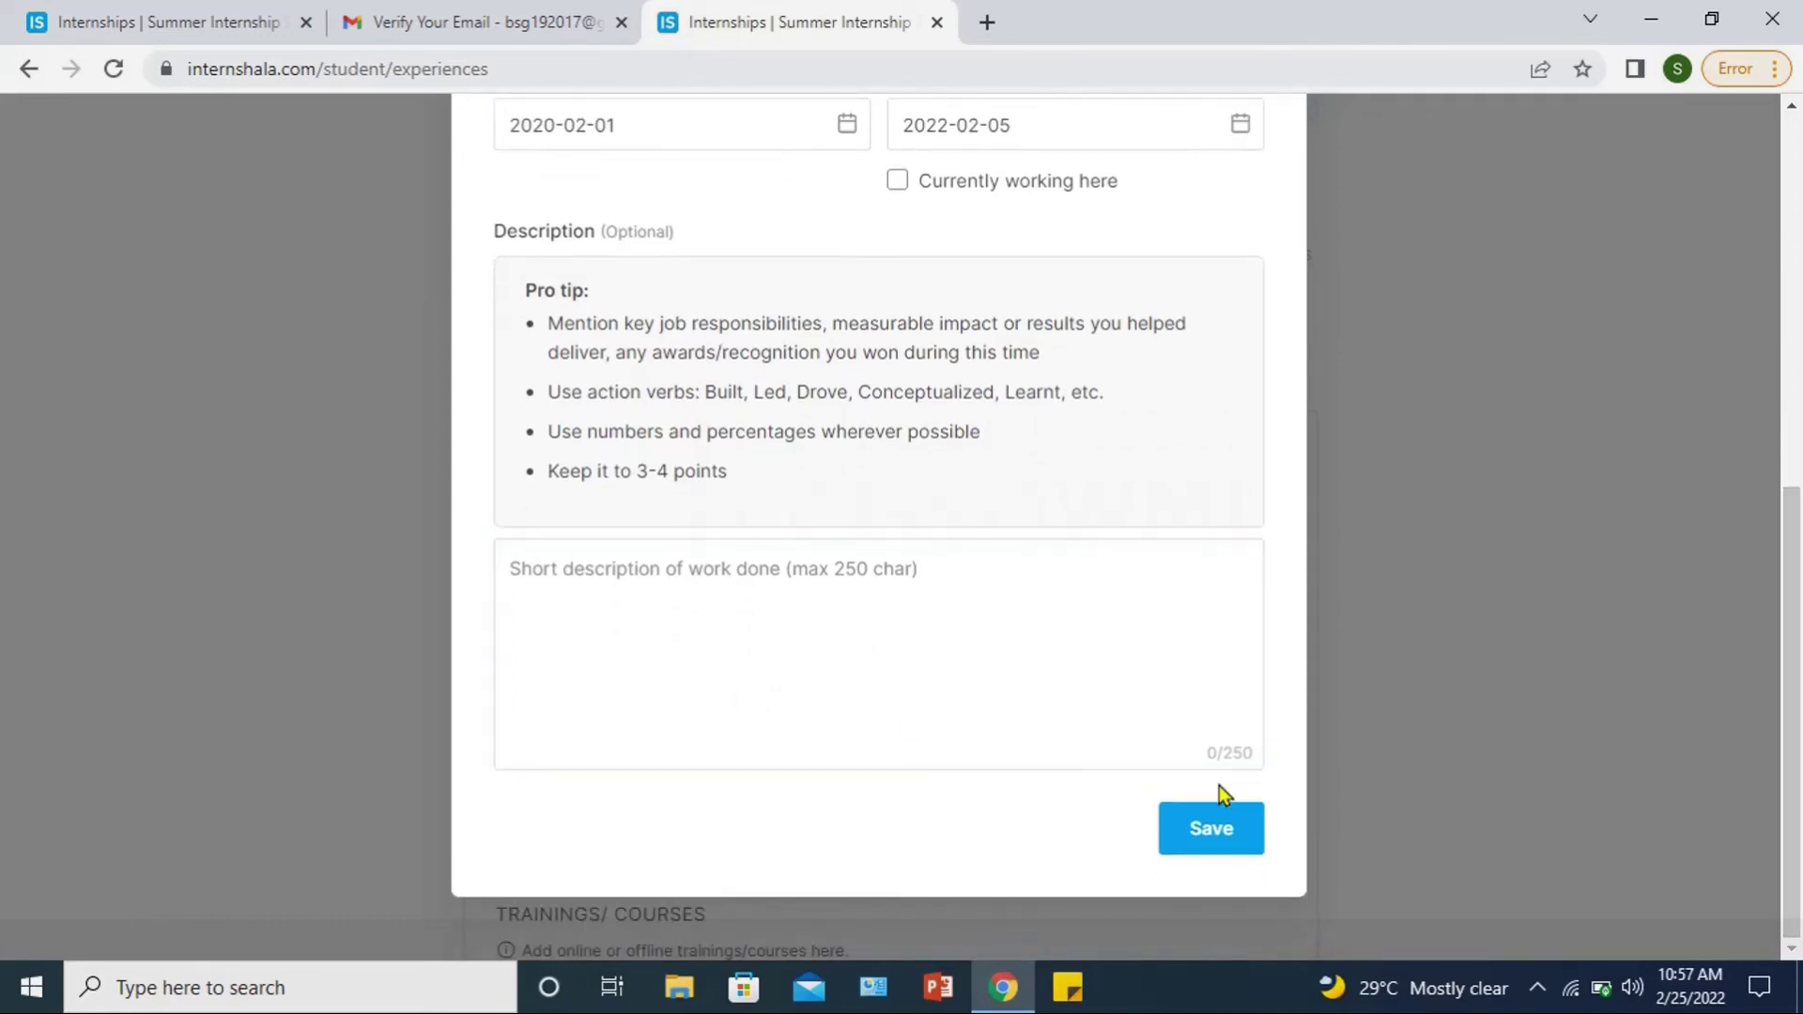
left_click(1211, 830)
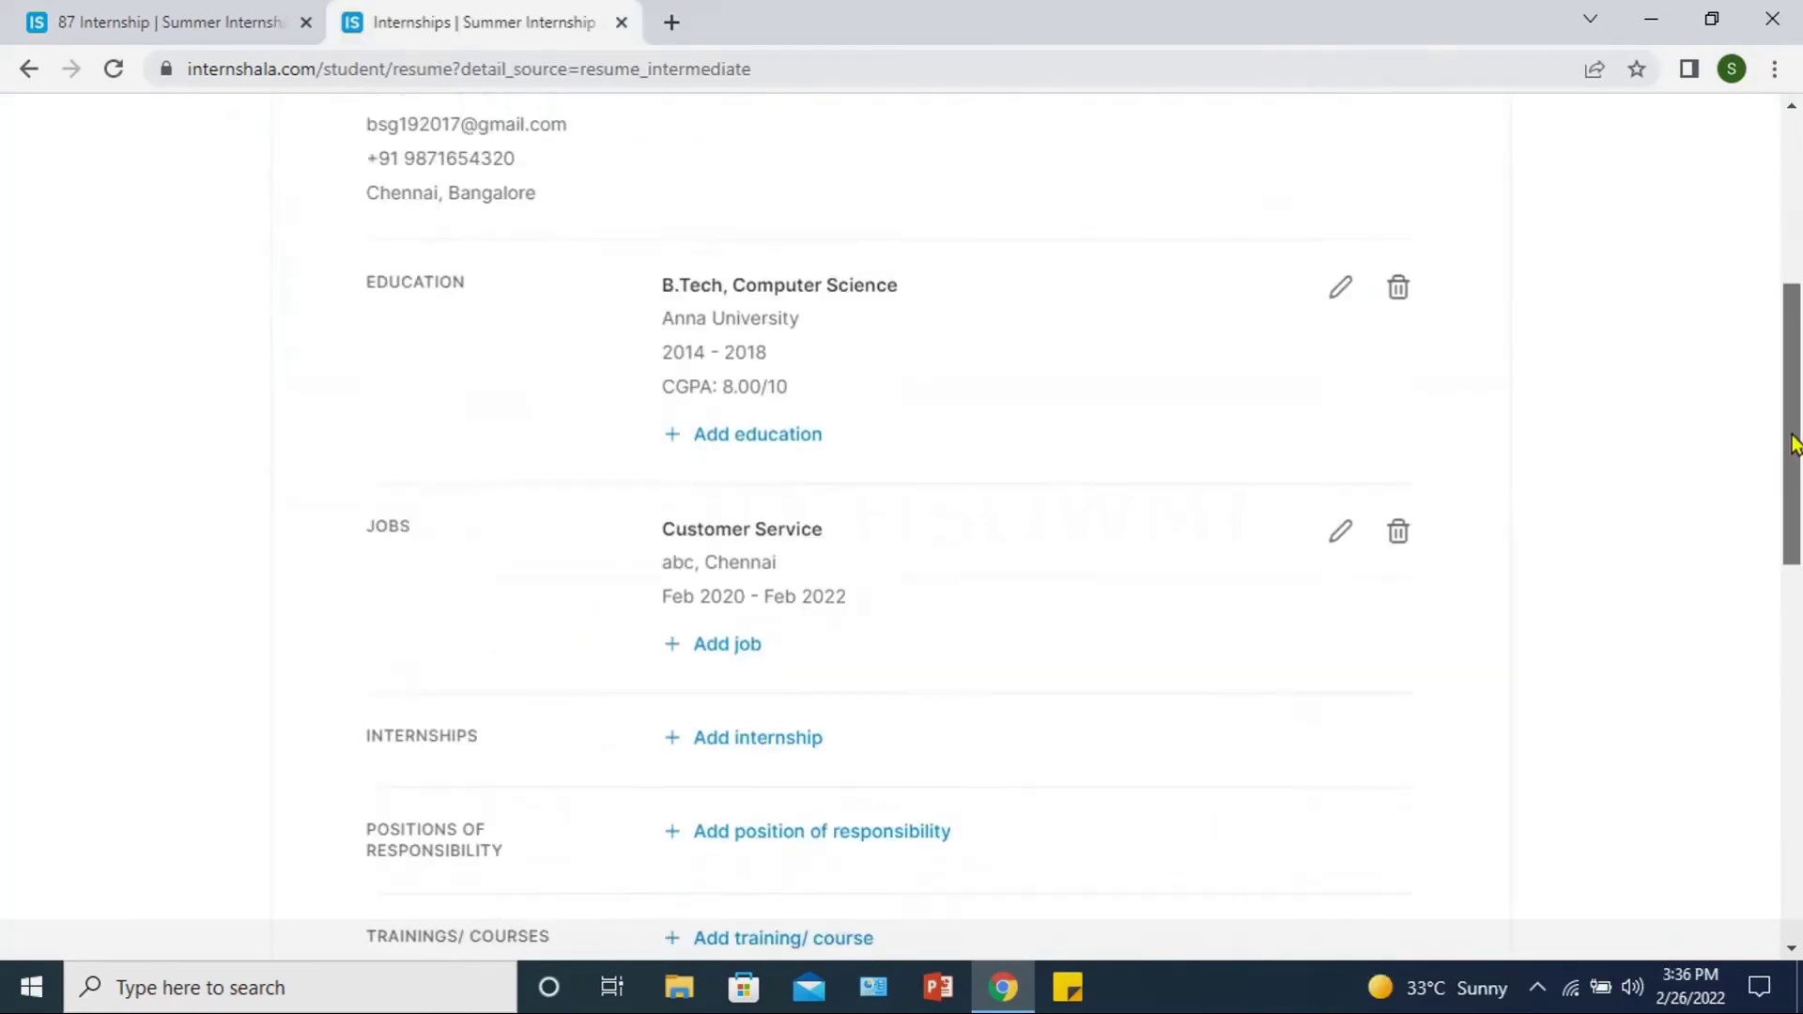
Step: Scroll through the resume's education and job entries, then back to the top
scroll(1795, 545, "down", 3)
scroll(1796, 544, "down", 2)
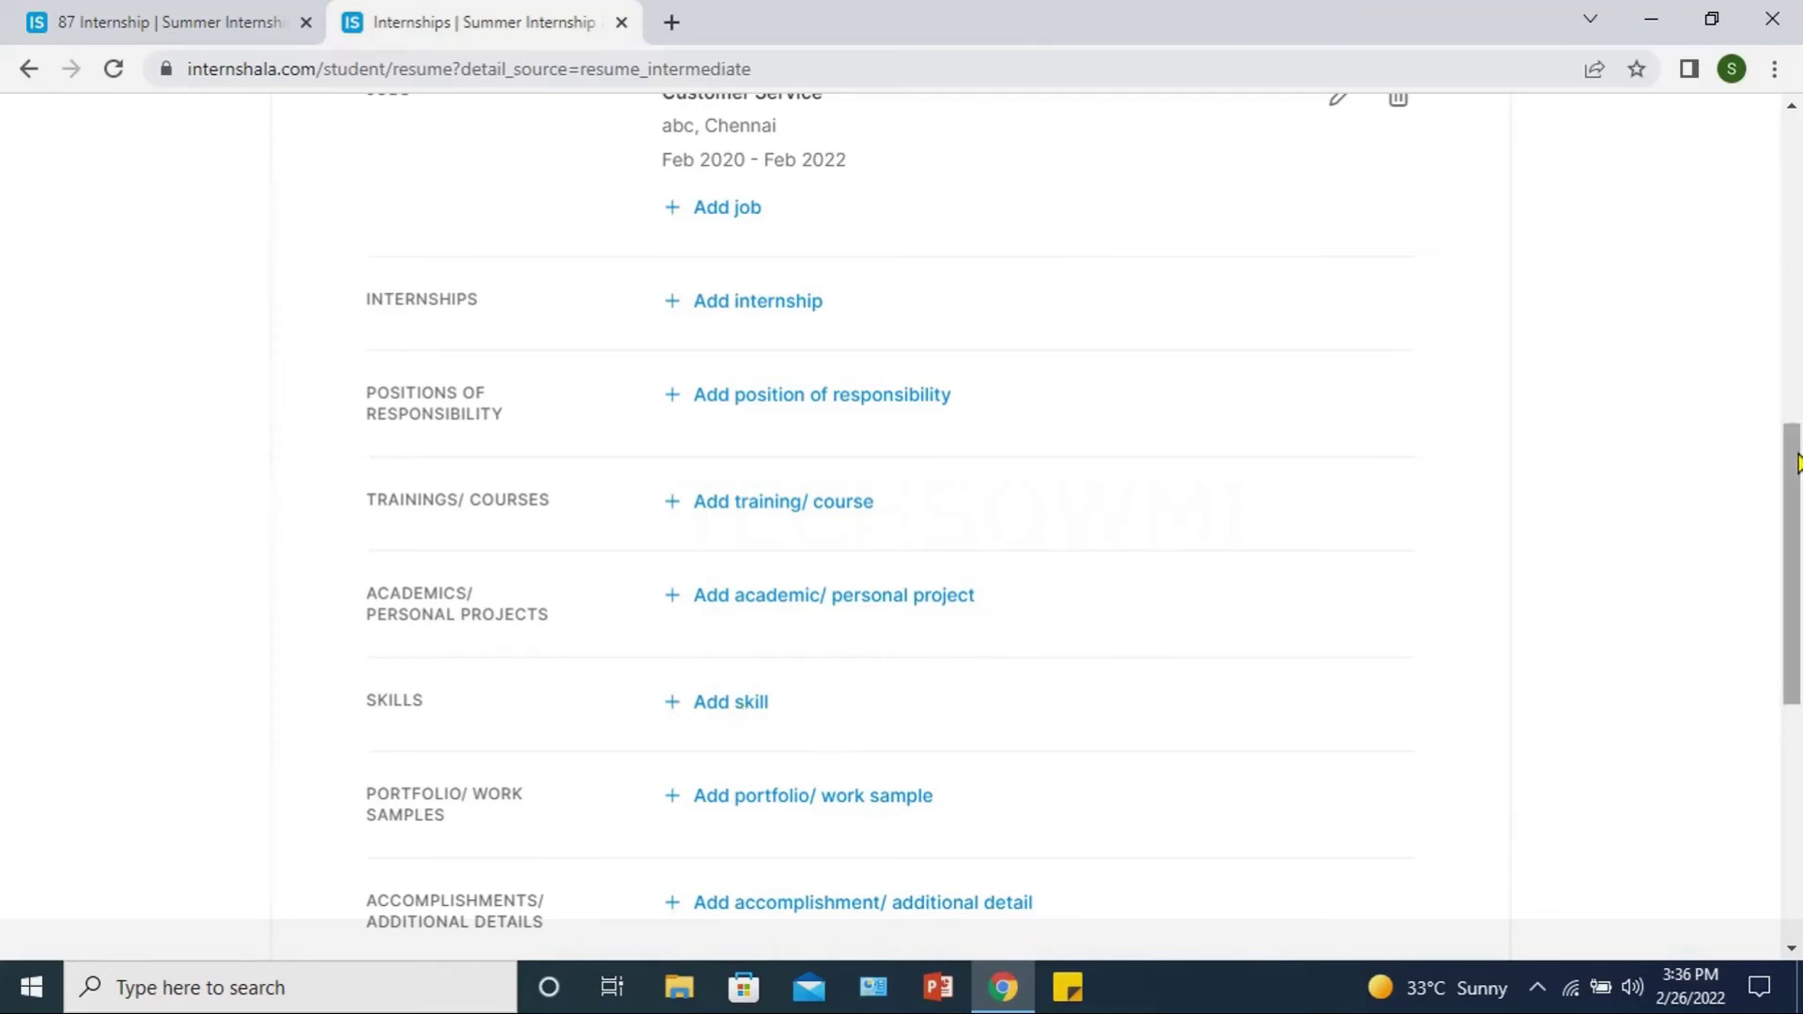
left_click_drag(1794, 472, 1797, 515)
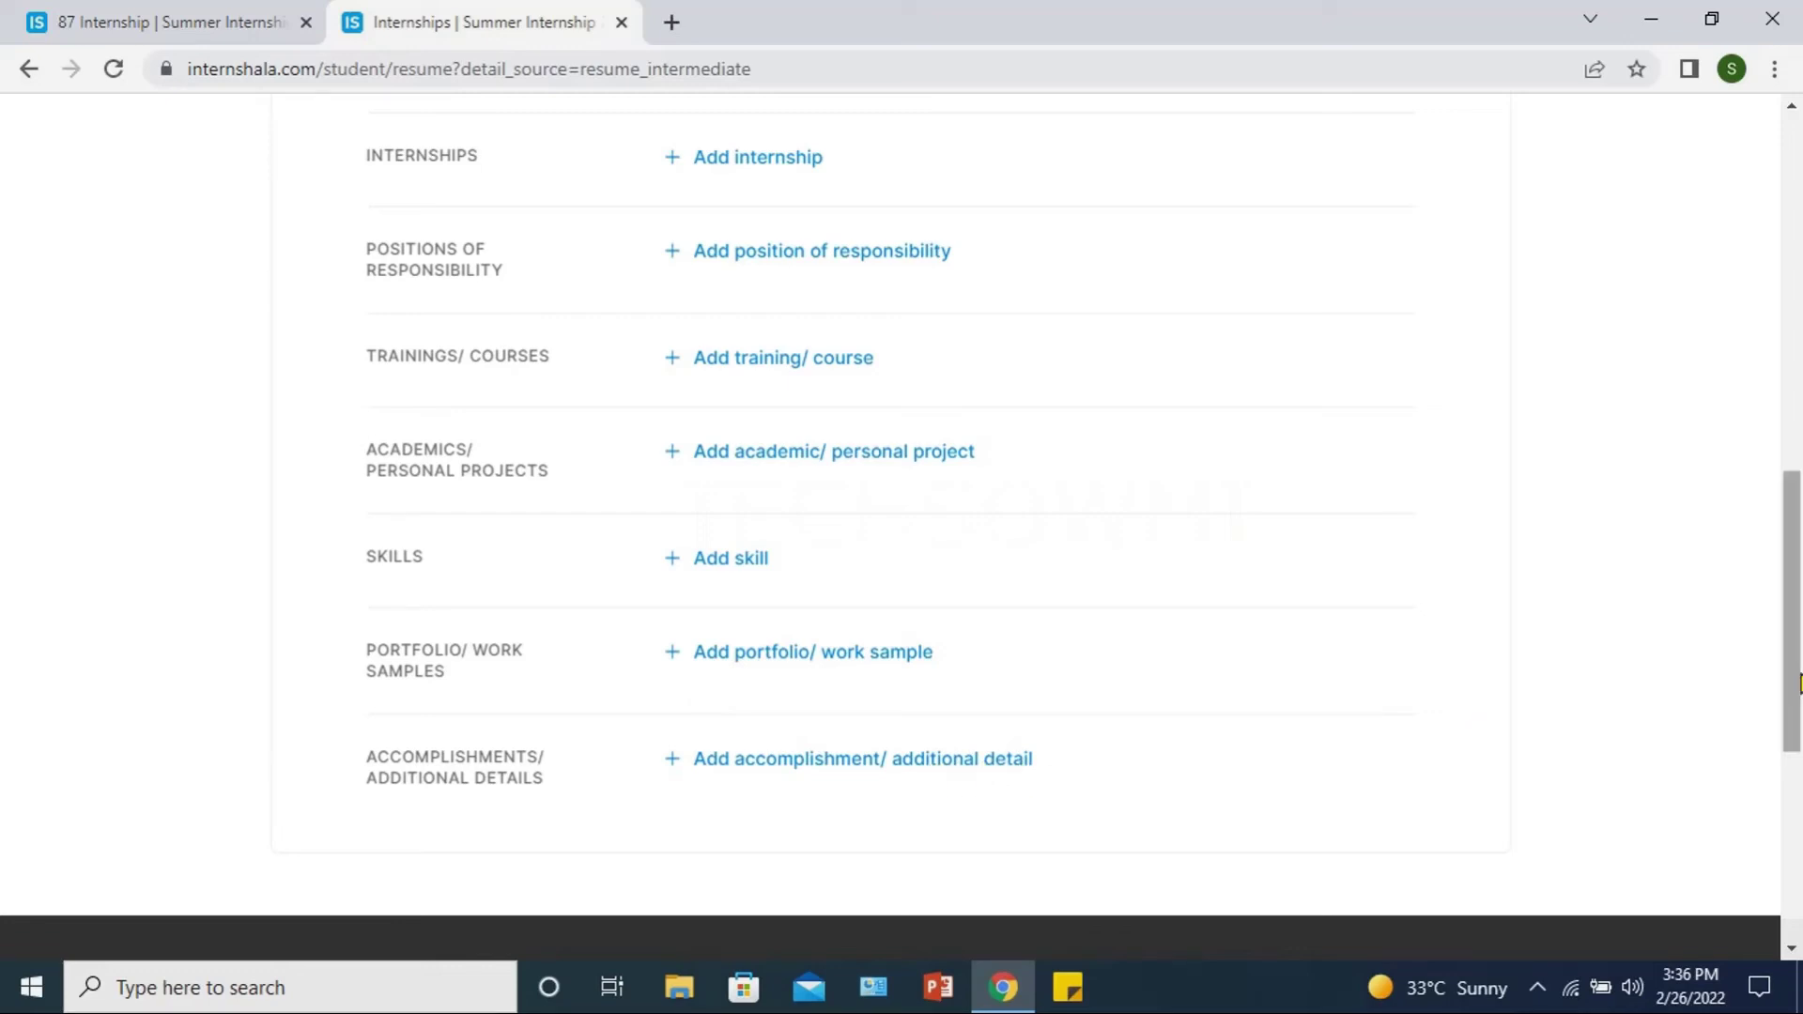
left_click_drag(1790, 684, 1675, 321)
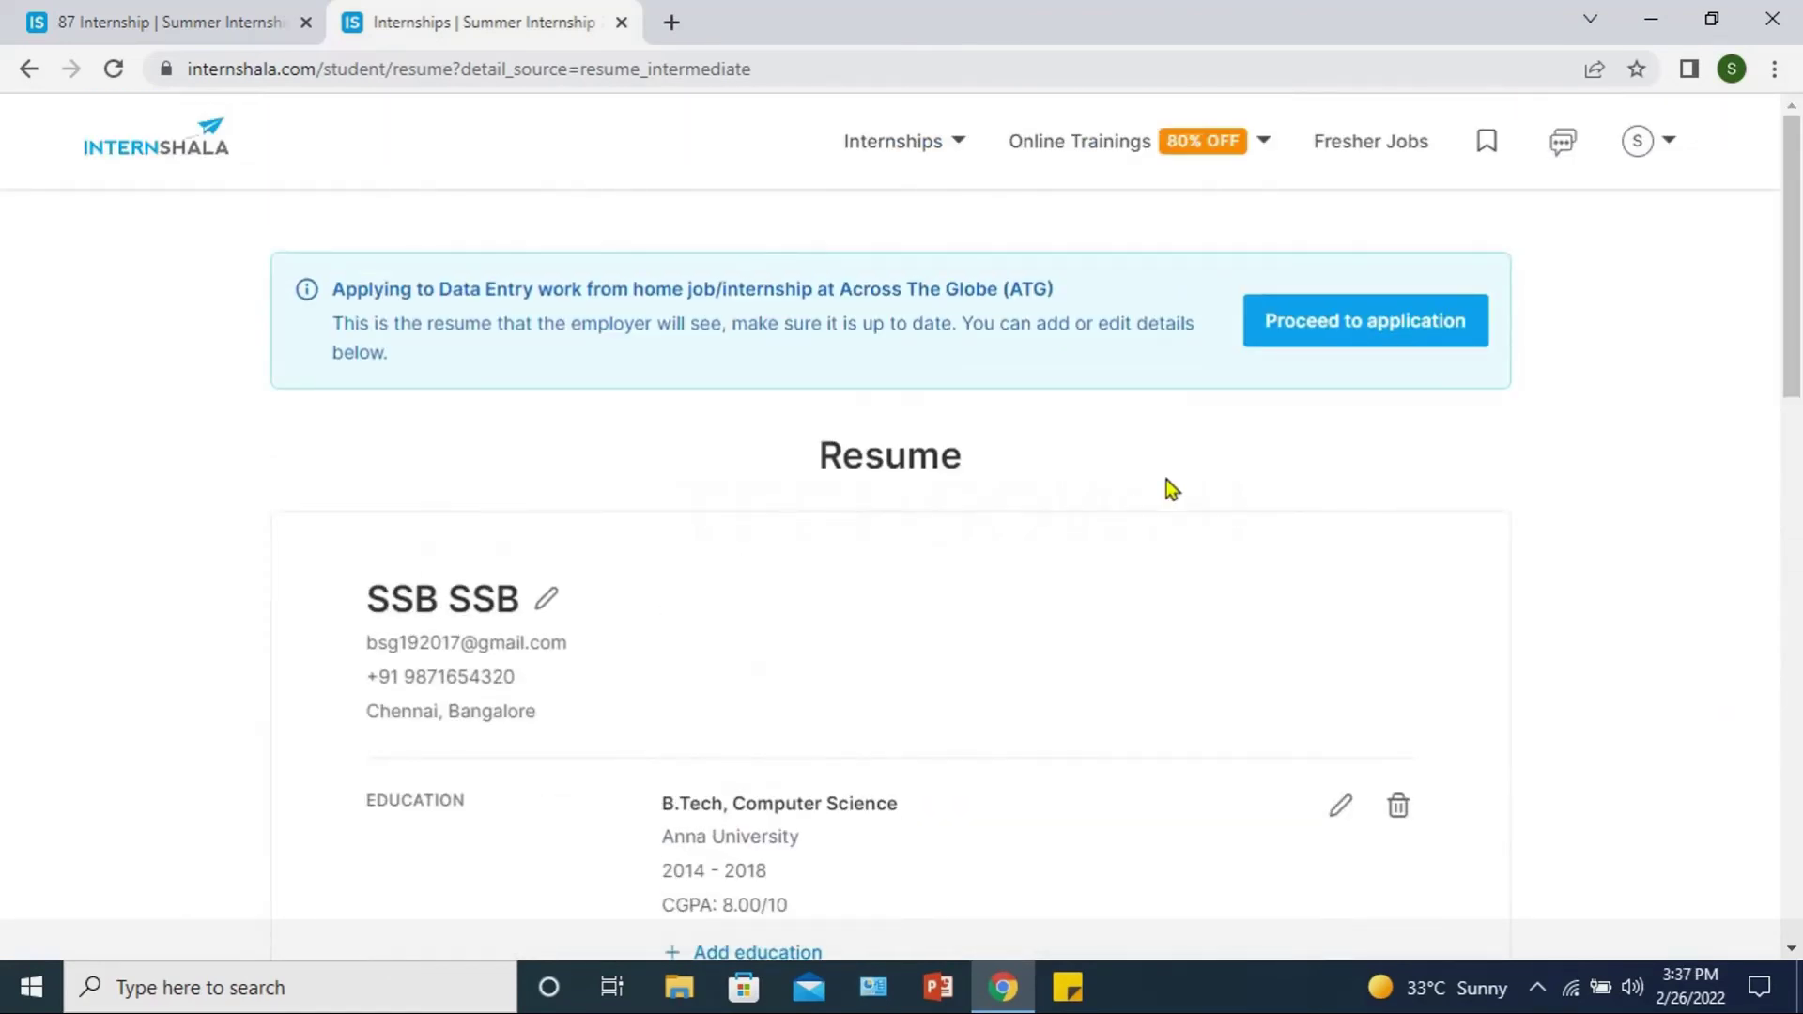
Step: Proceed from the resume to the ATG Data Entry application form with its cover letter question
left_click(1349, 324)
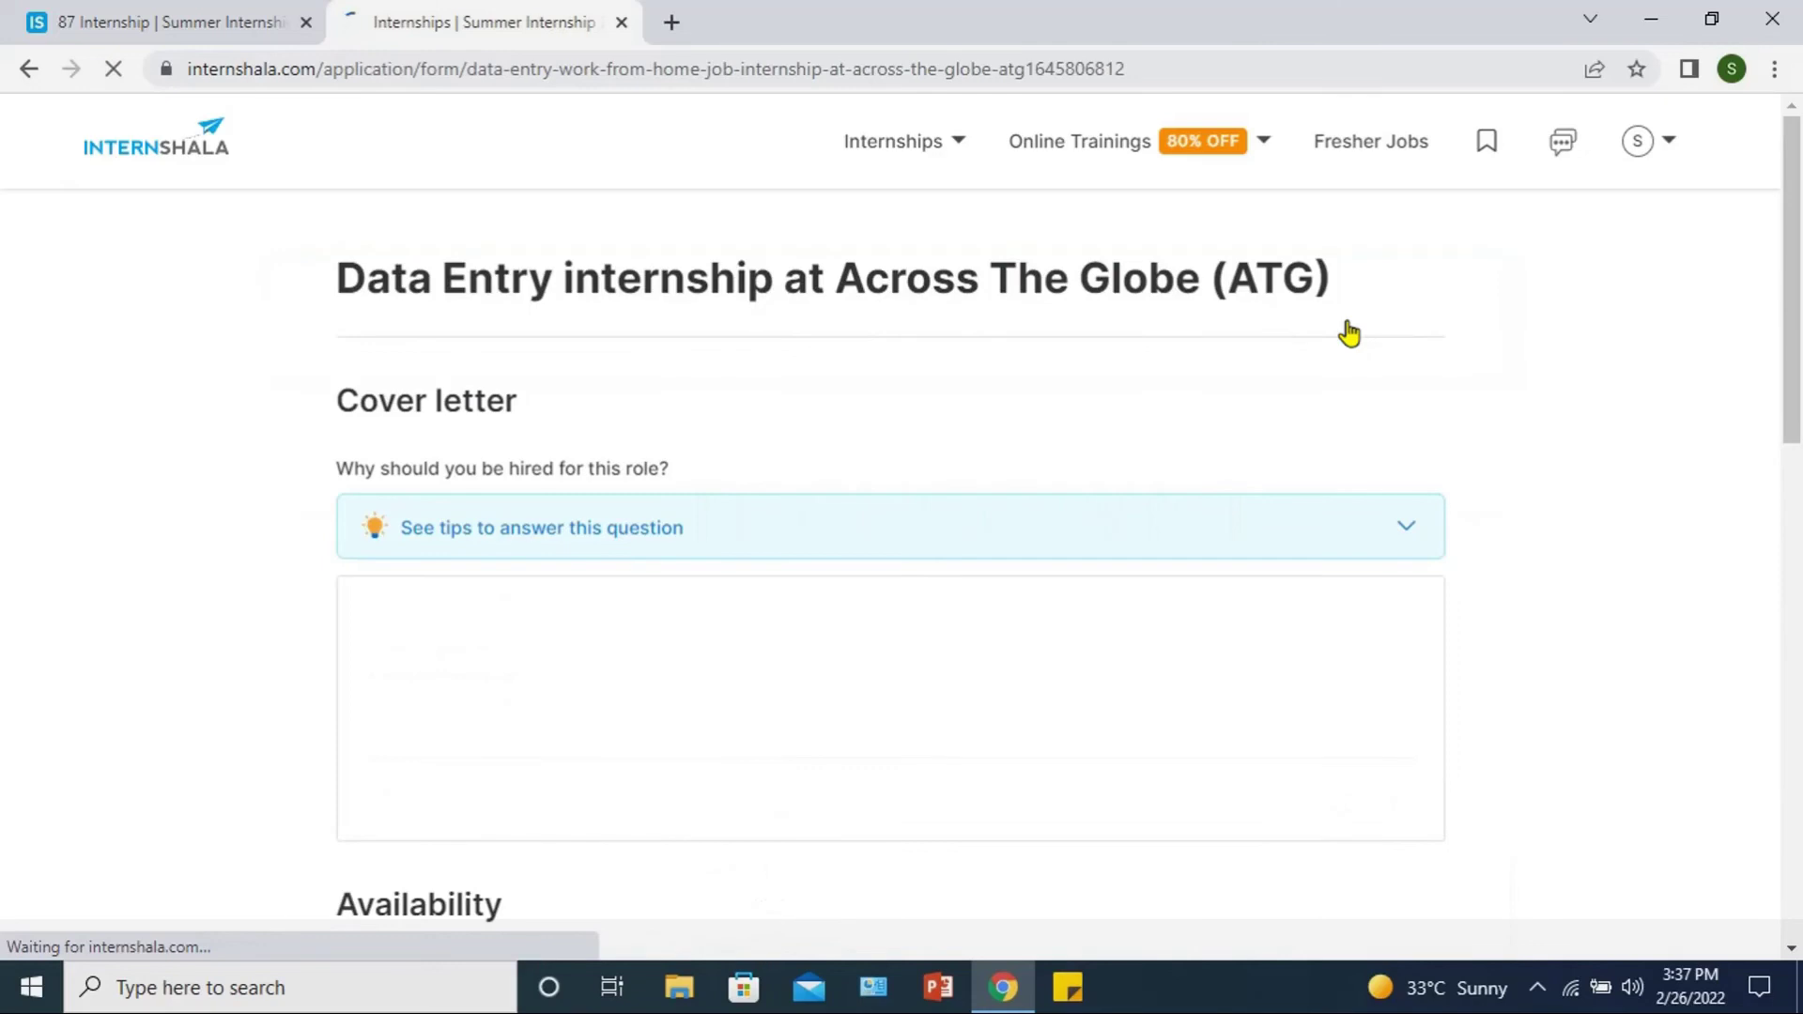
left_click_drag(1793, 251, 1794, 249)
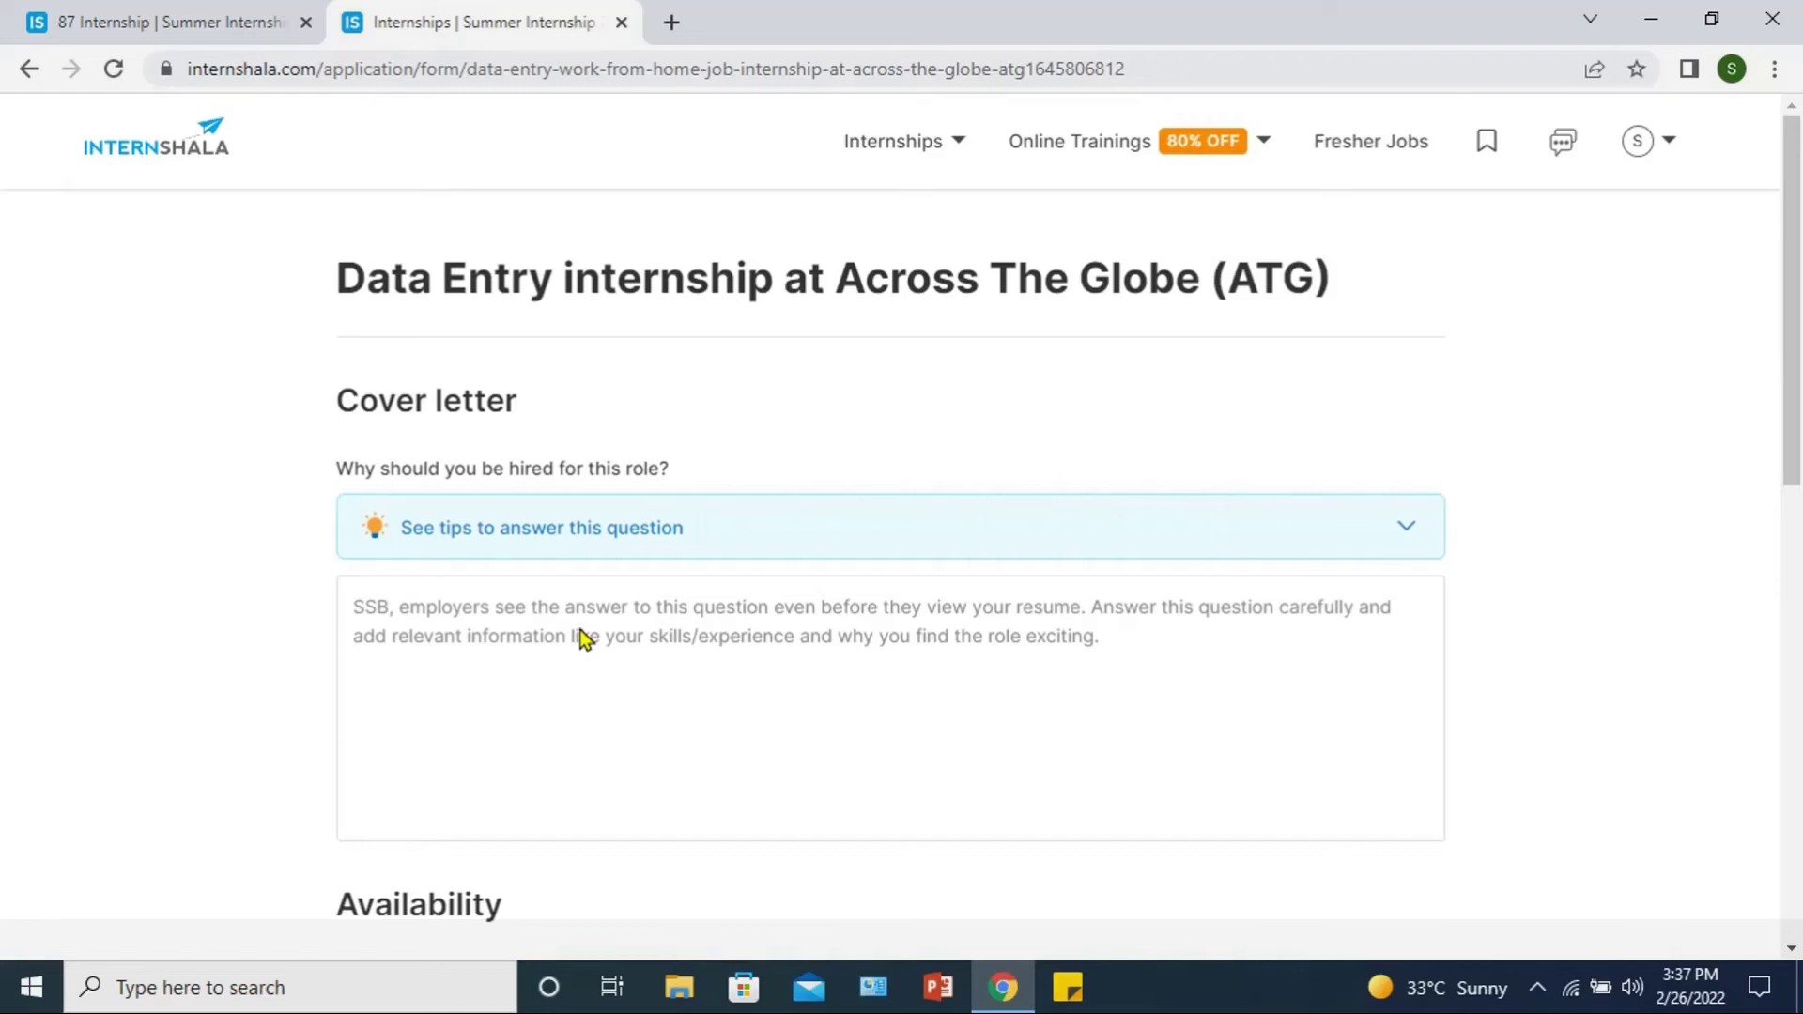
scroll(782, 404, "down", 1)
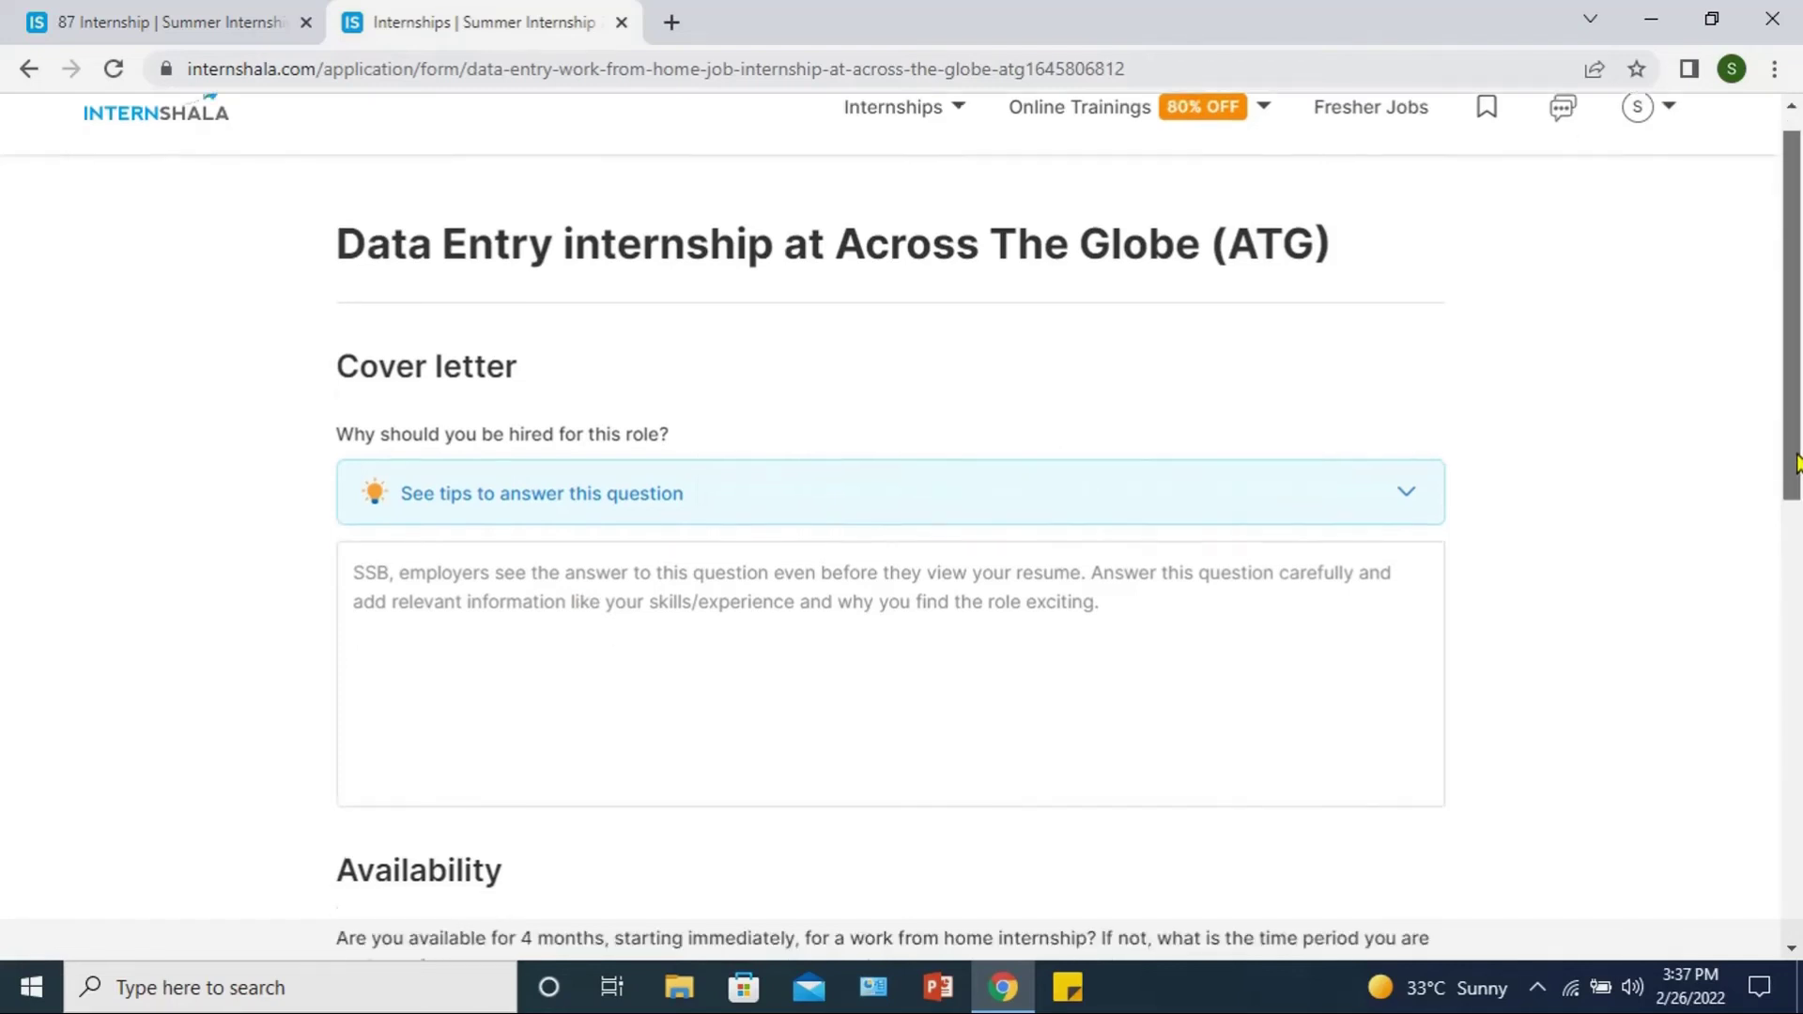